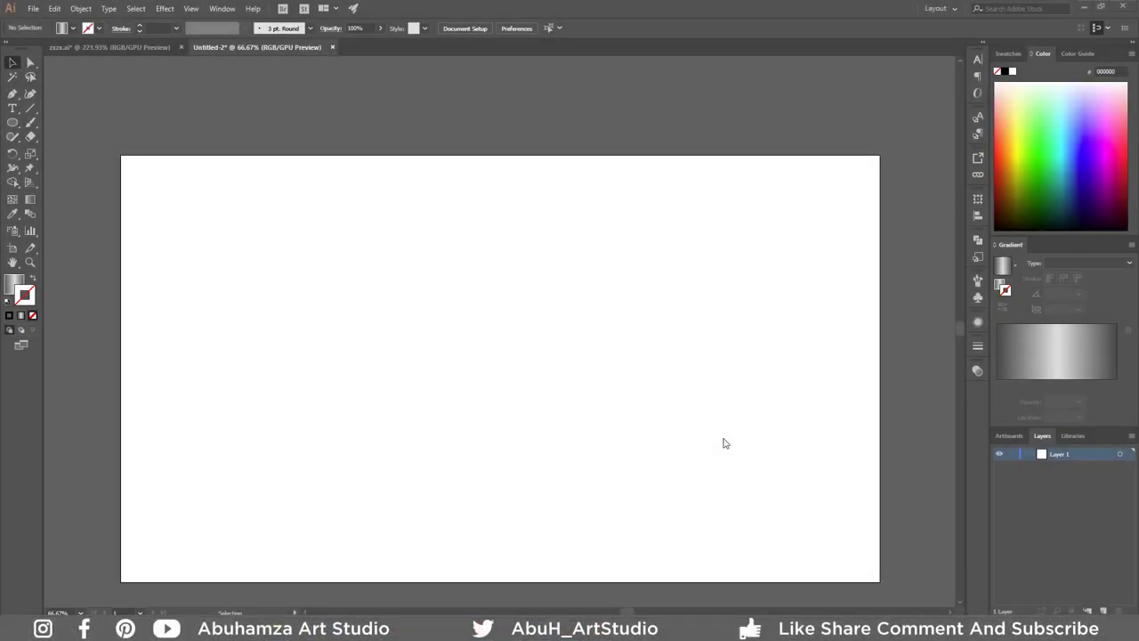
Step: Draw a 313 × 275 px rectangle on the left of the artboard
click(13, 122)
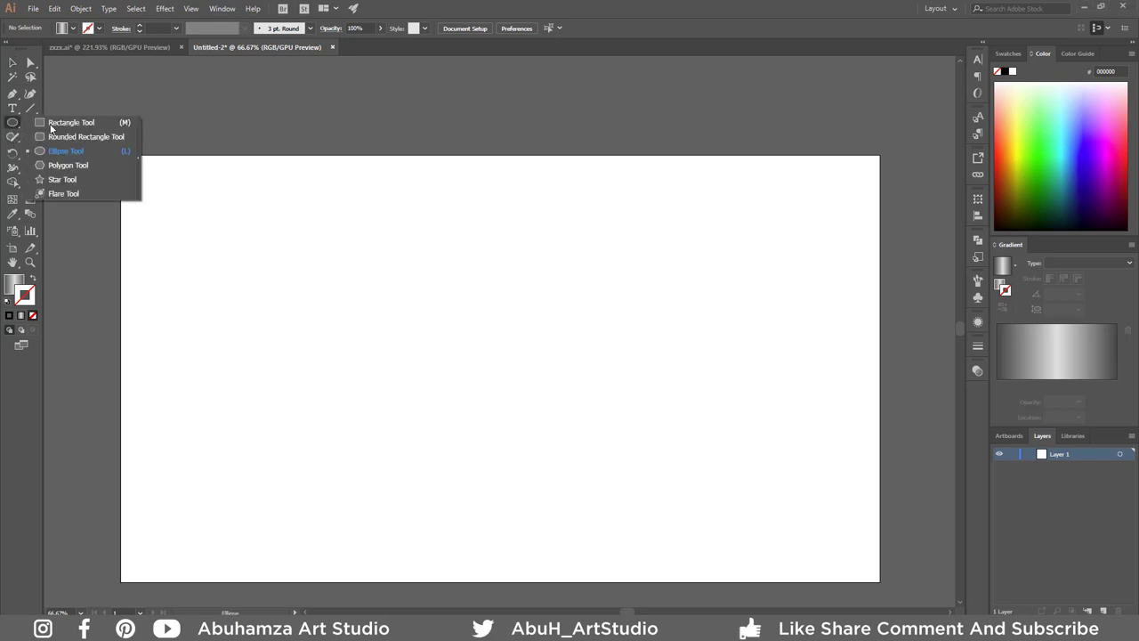
click(62, 122)
drag(276, 336, 399, 440)
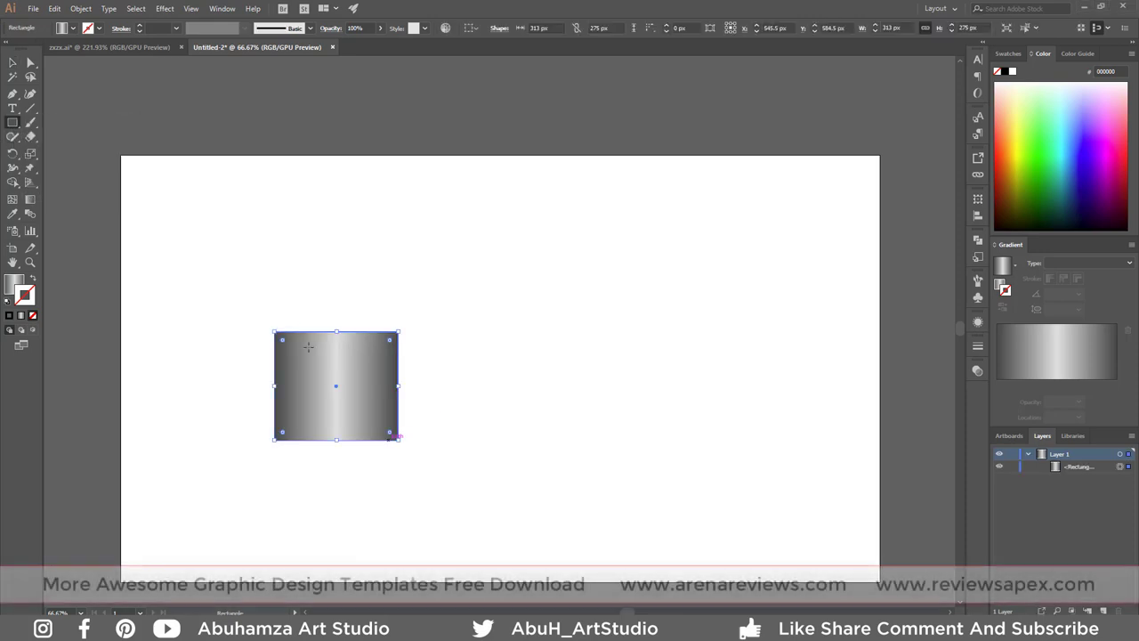
click(12, 64)
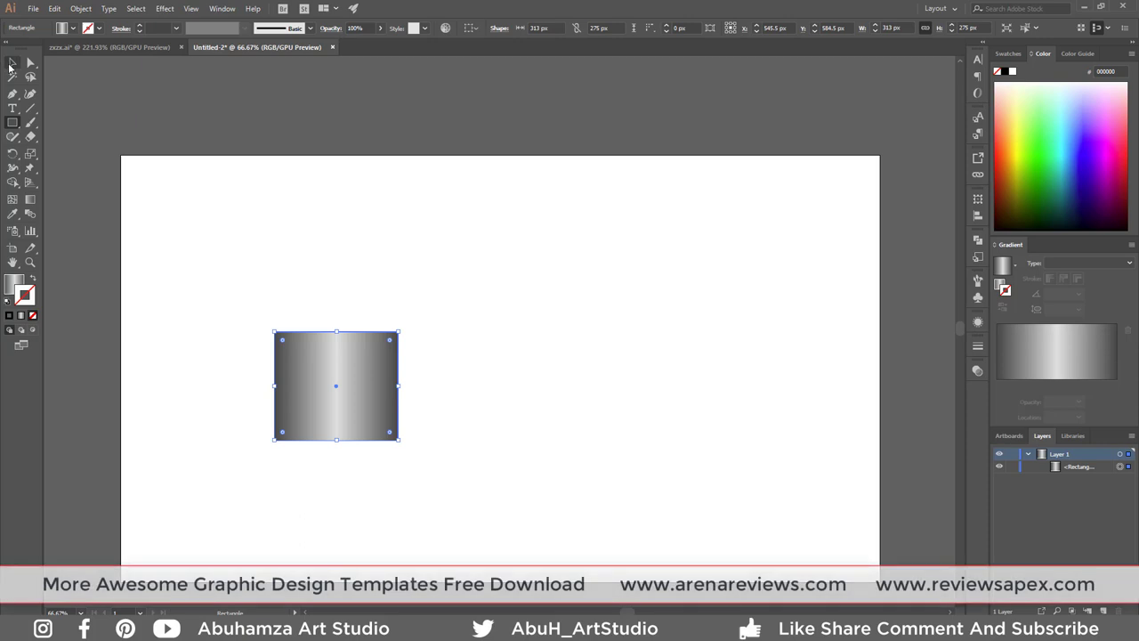
Step: Fill the rectangle with dark brown #341805 and deselect it
double_click(13, 283)
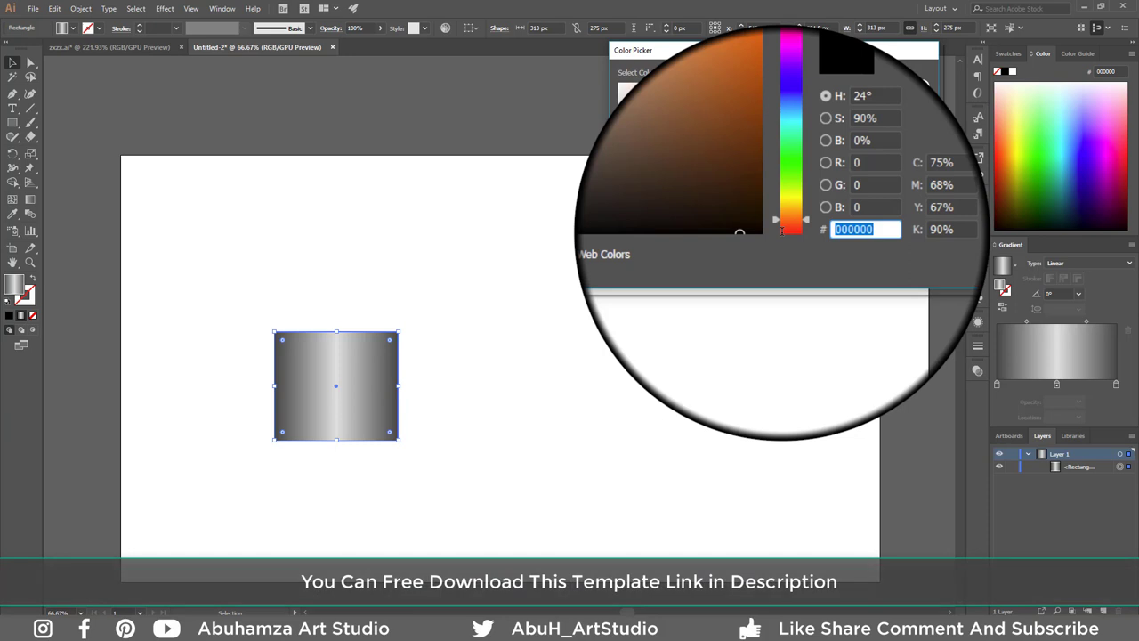
text(3418)
text(05)
key(Tab)
key(Return)
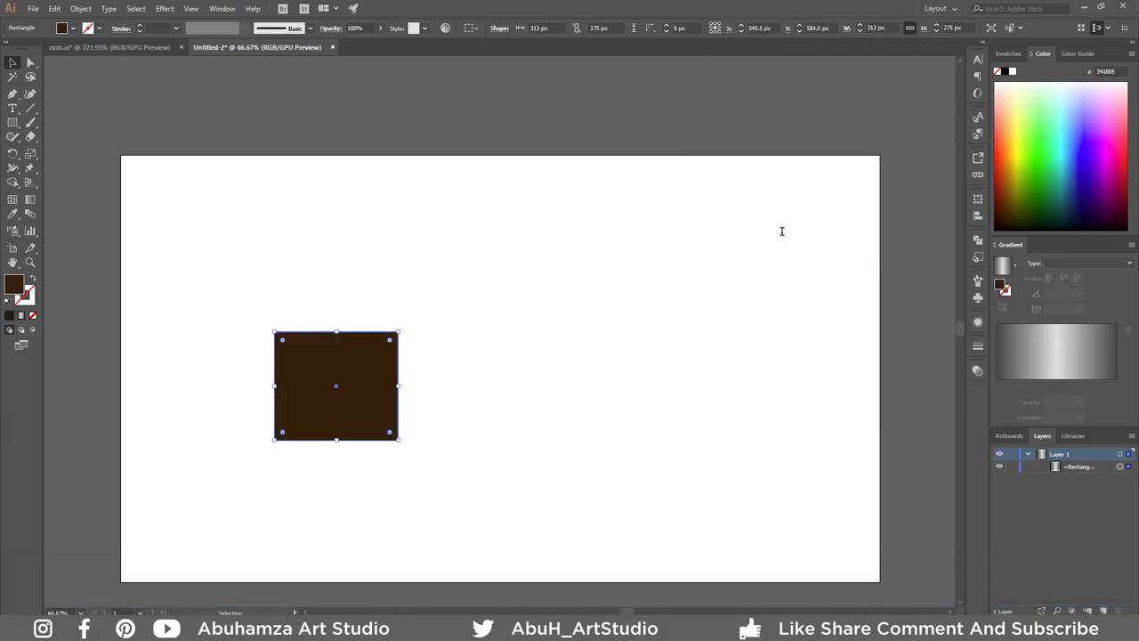
click(549, 279)
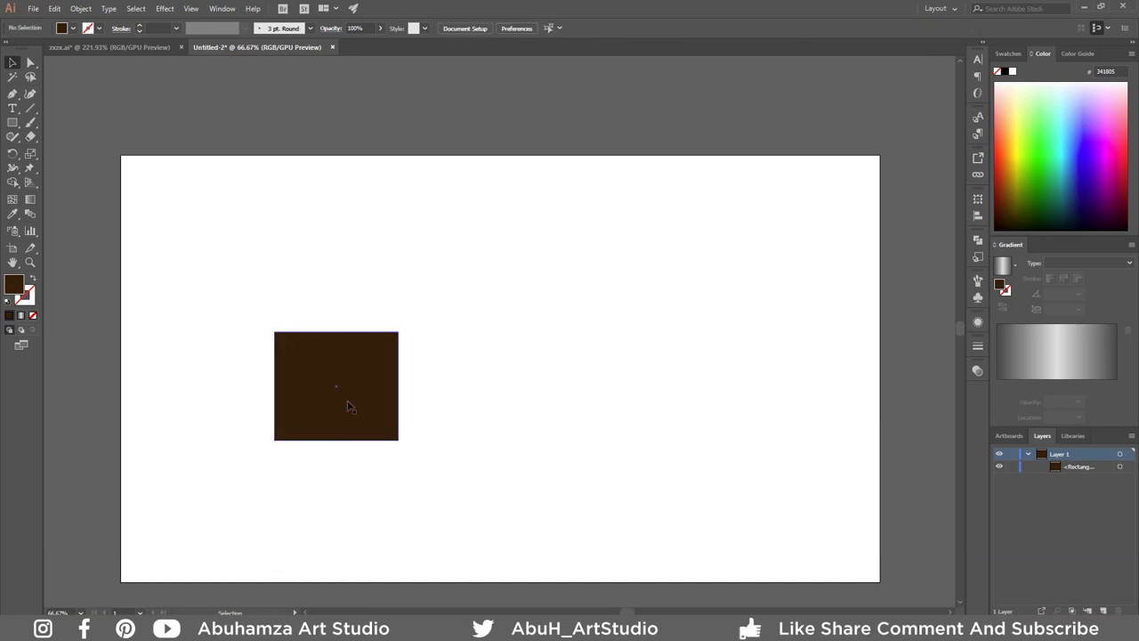
Step: Duplicate the square into a long bar to its right and make both pieces taller
mouse_move(342, 407)
mouse_down()
mouse_move(515, 407)
mouse_move(495, 406)
mouse_up()
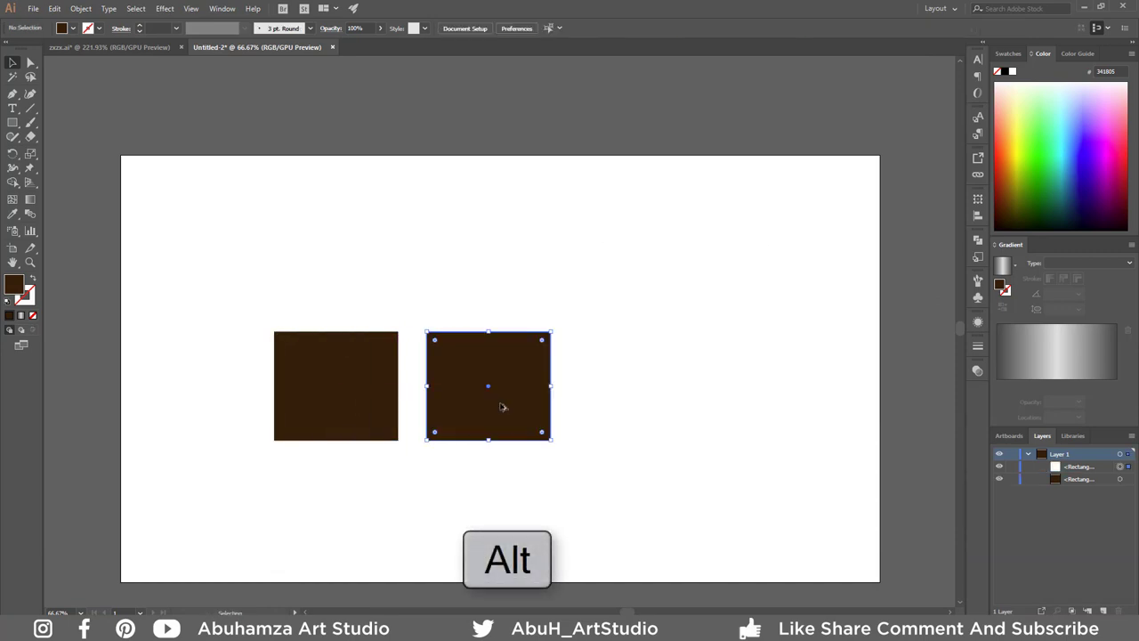
drag(552, 386, 856, 391)
drag(326, 255, 595, 493)
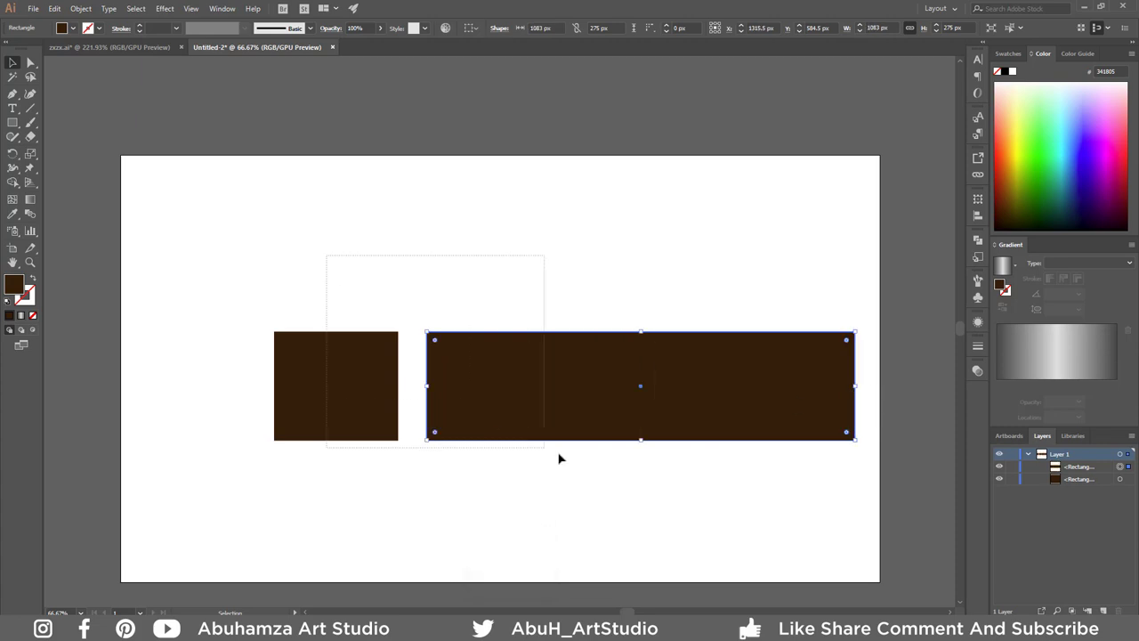
mouse_move(565, 441)
mouse_down()
mouse_move(564, 455)
mouse_move(492, 360)
mouse_up()
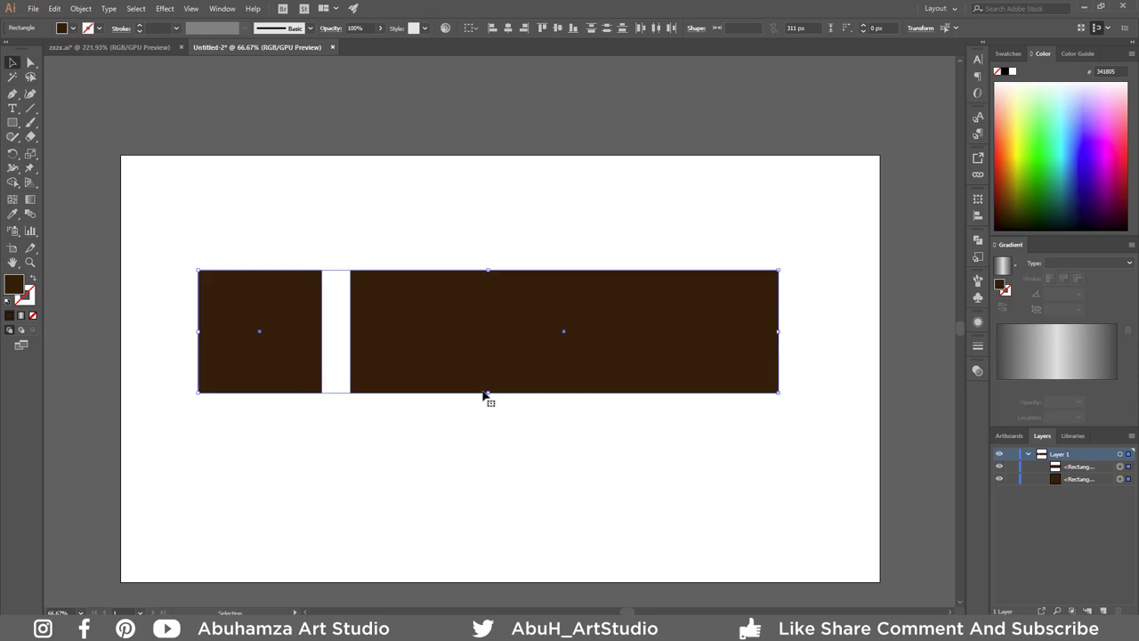
click(468, 456)
Step: Round the square's and the bar's corners to 80 px, then select both pieces
click(294, 286)
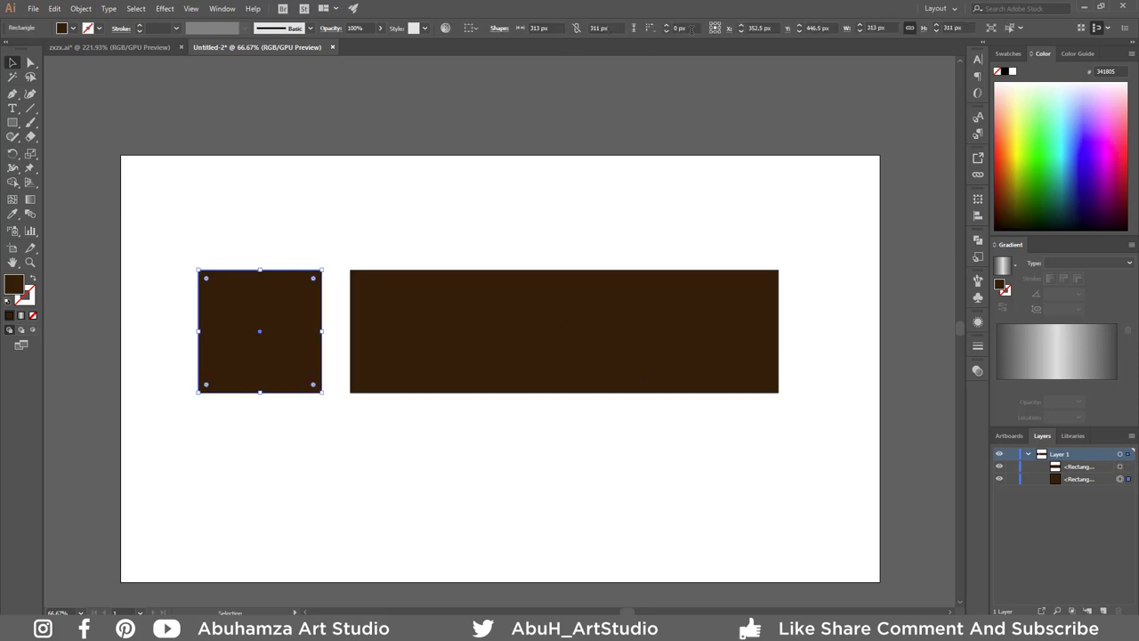
click(691, 29)
text(80)
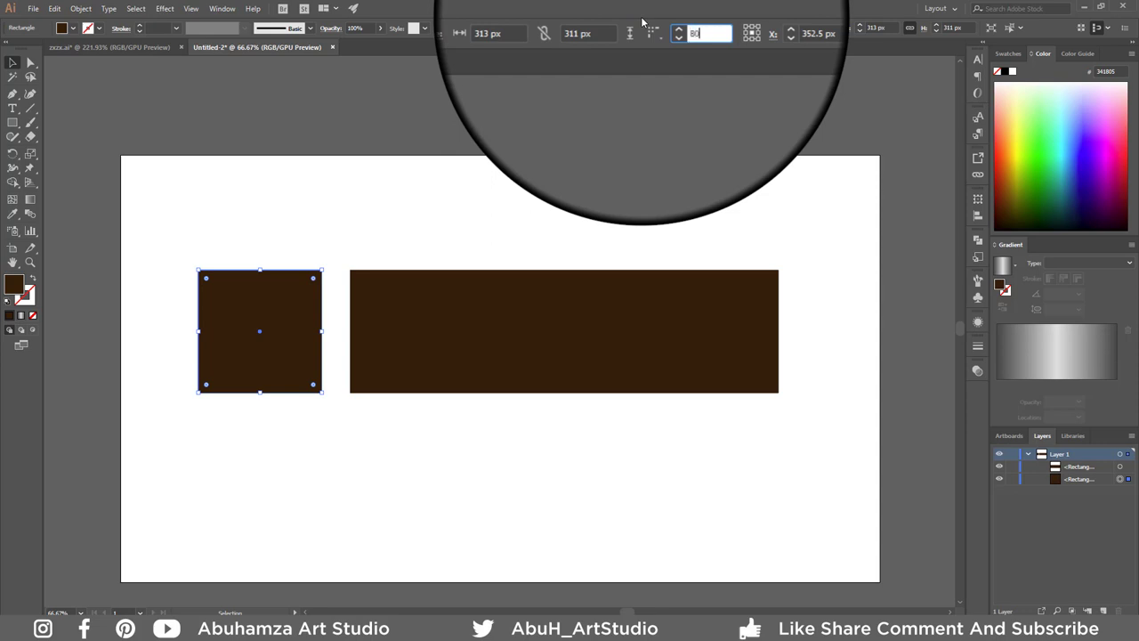
key(Return)
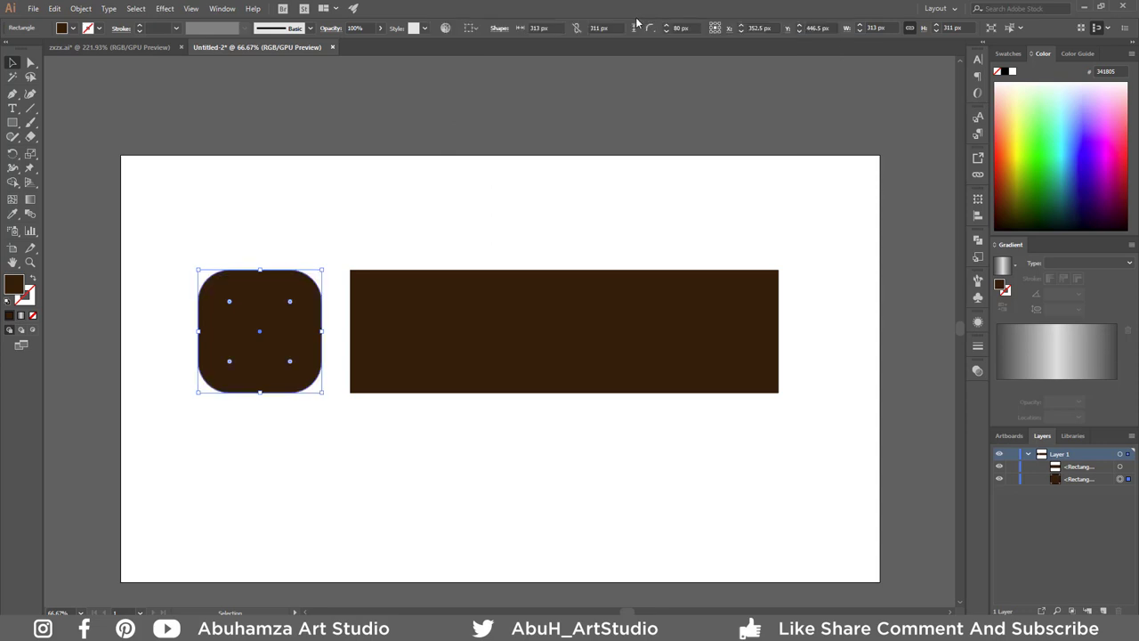
click(514, 292)
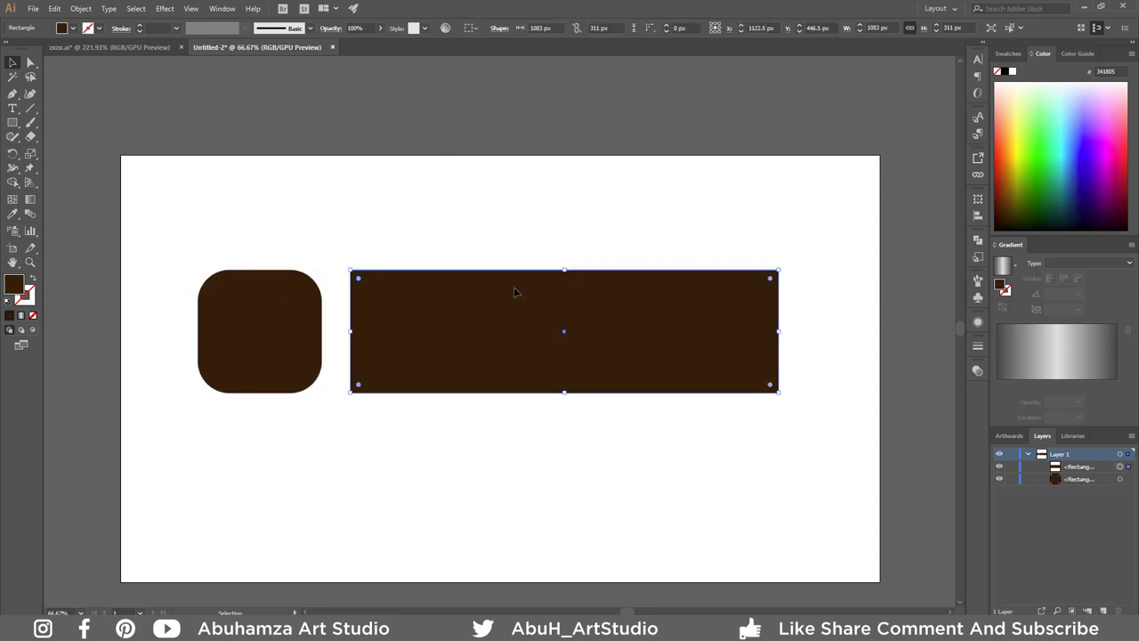
click(691, 27)
text(80)
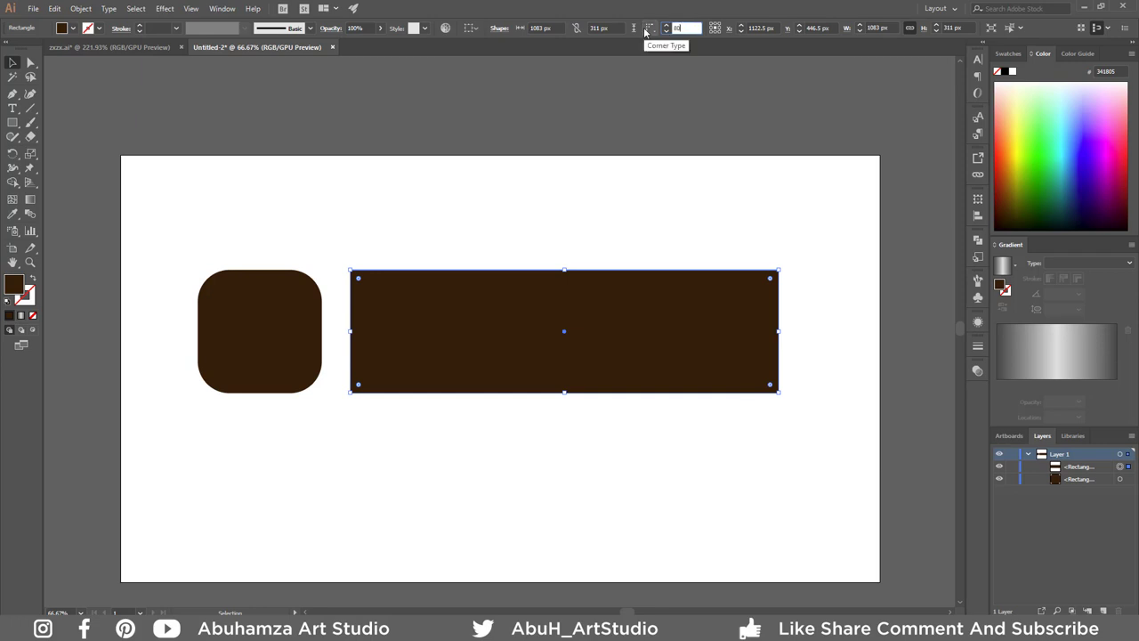
key(Return)
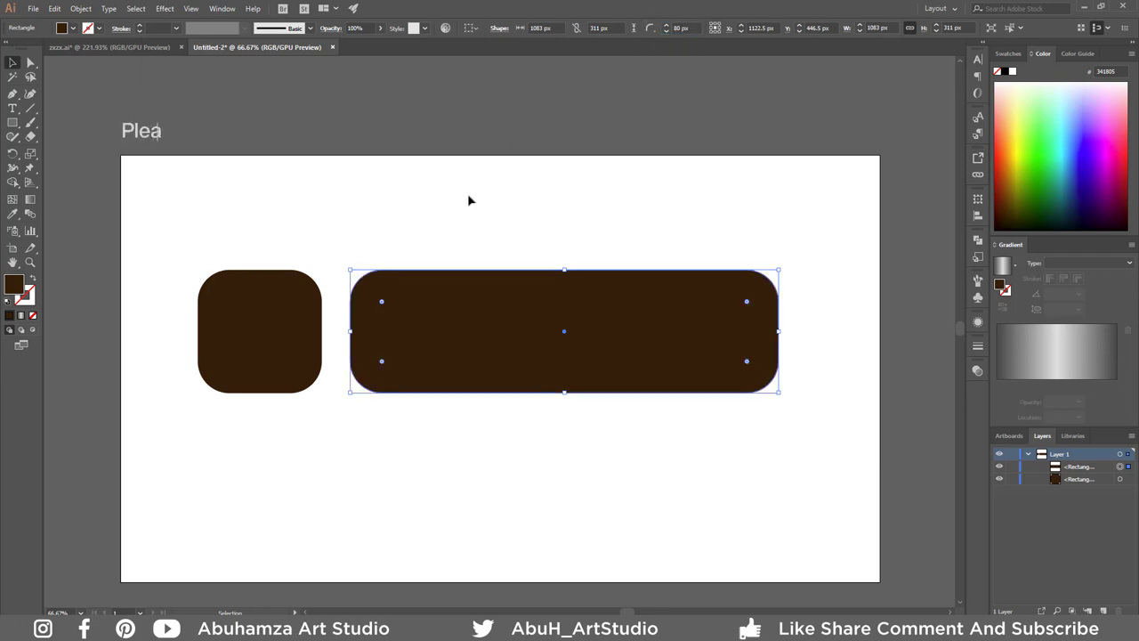
click(467, 193)
drag(189, 214, 475, 326)
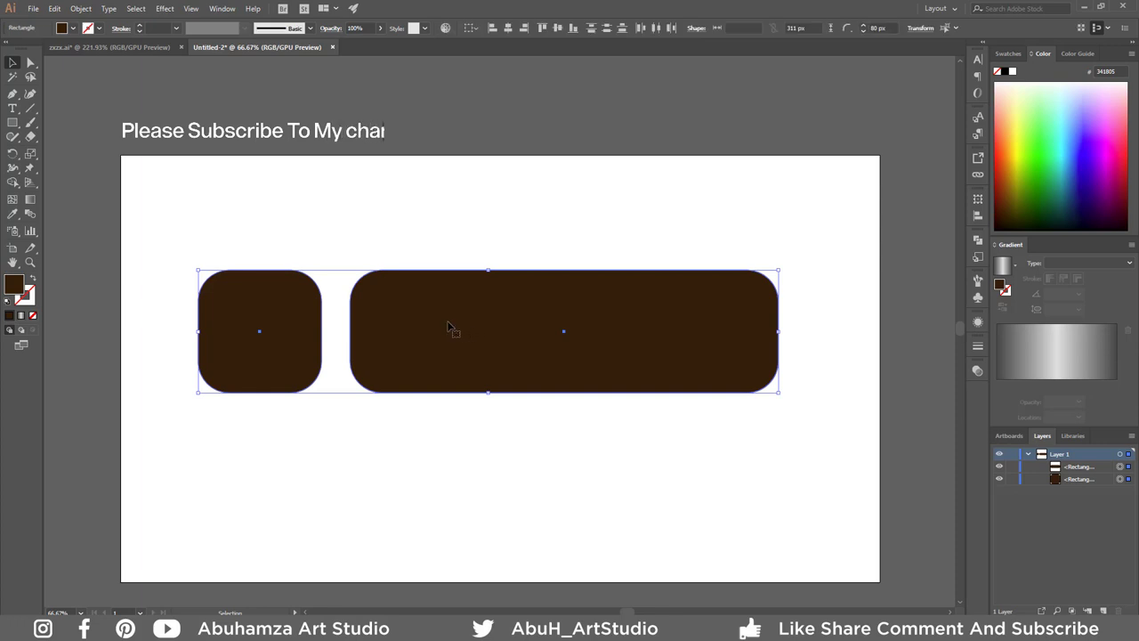
click(80, 9)
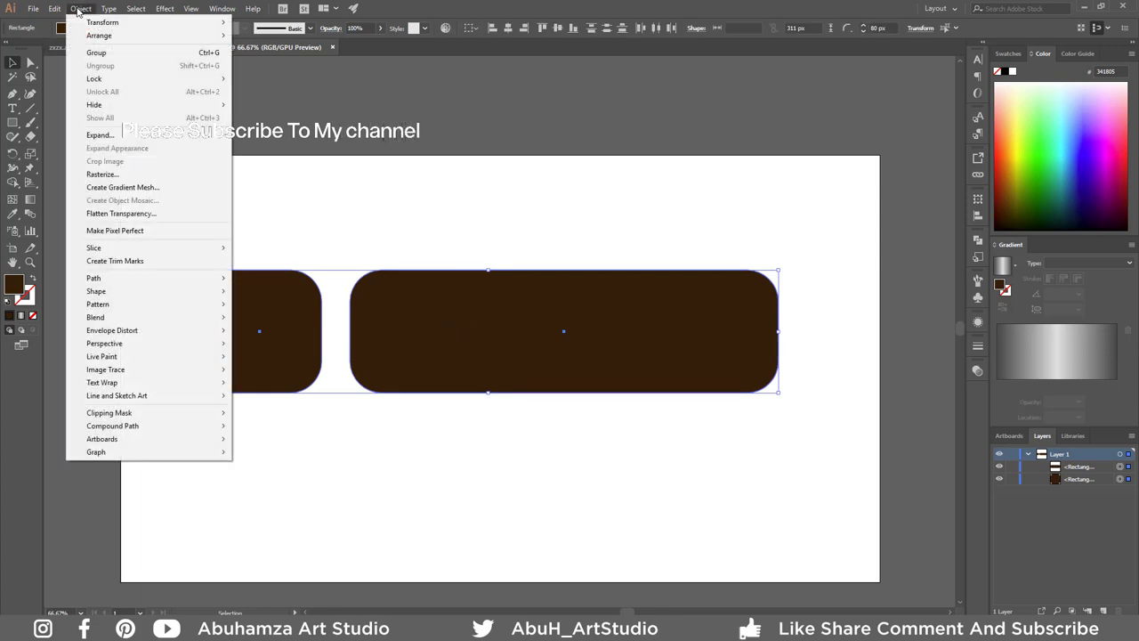
mouse_move(94, 278)
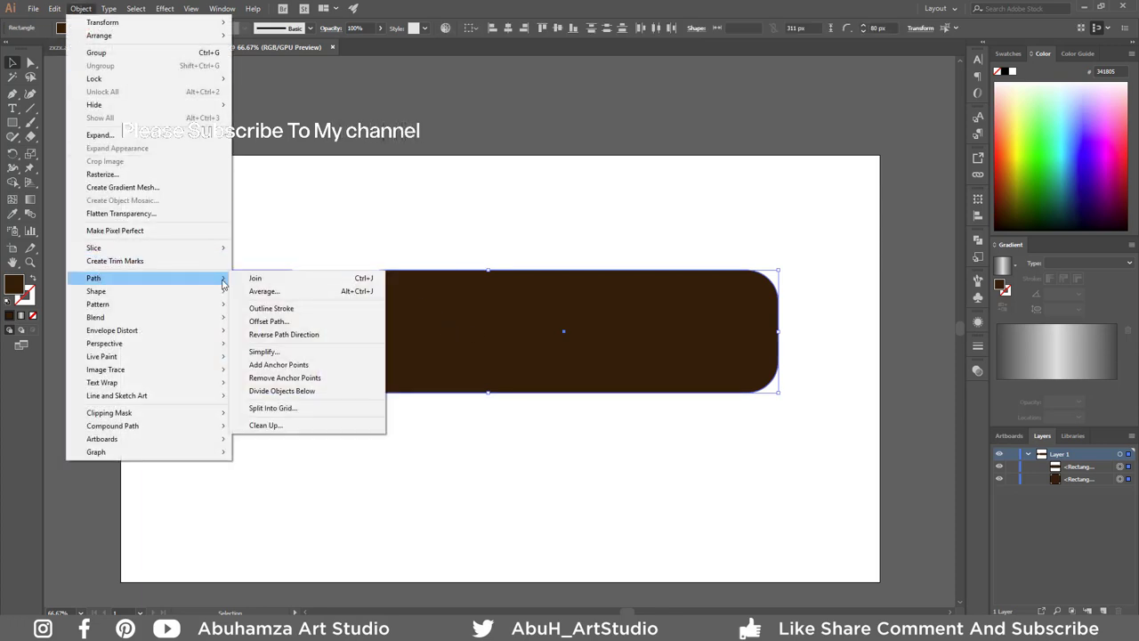
Step: Apply Offset Path at -45 px to create inset rounded copies of both pieces
click(285, 320)
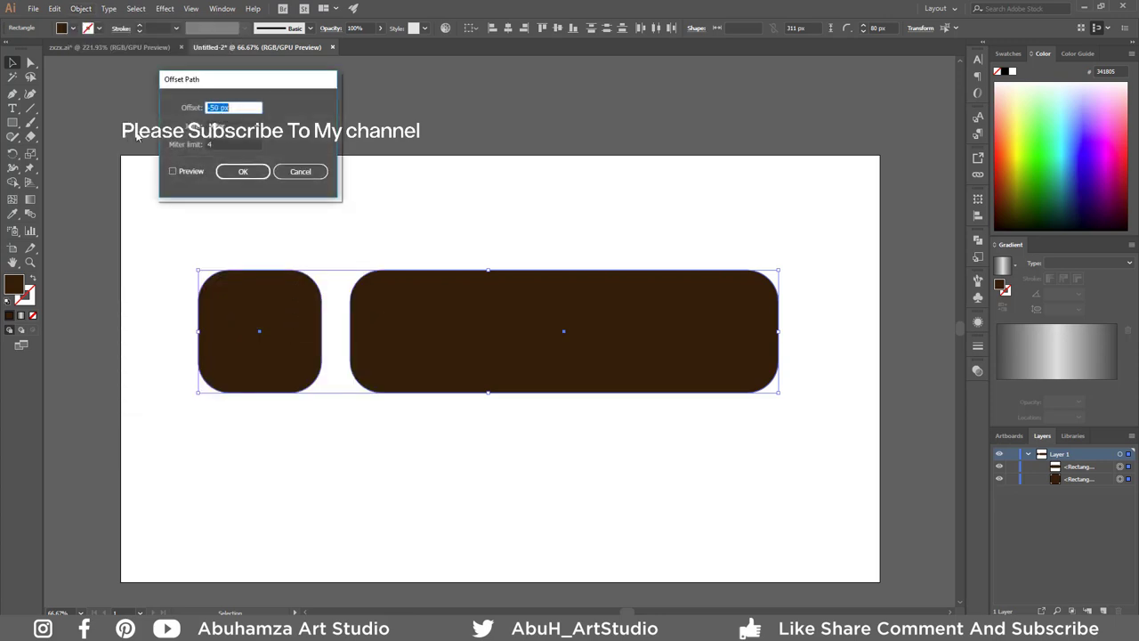
click(189, 172)
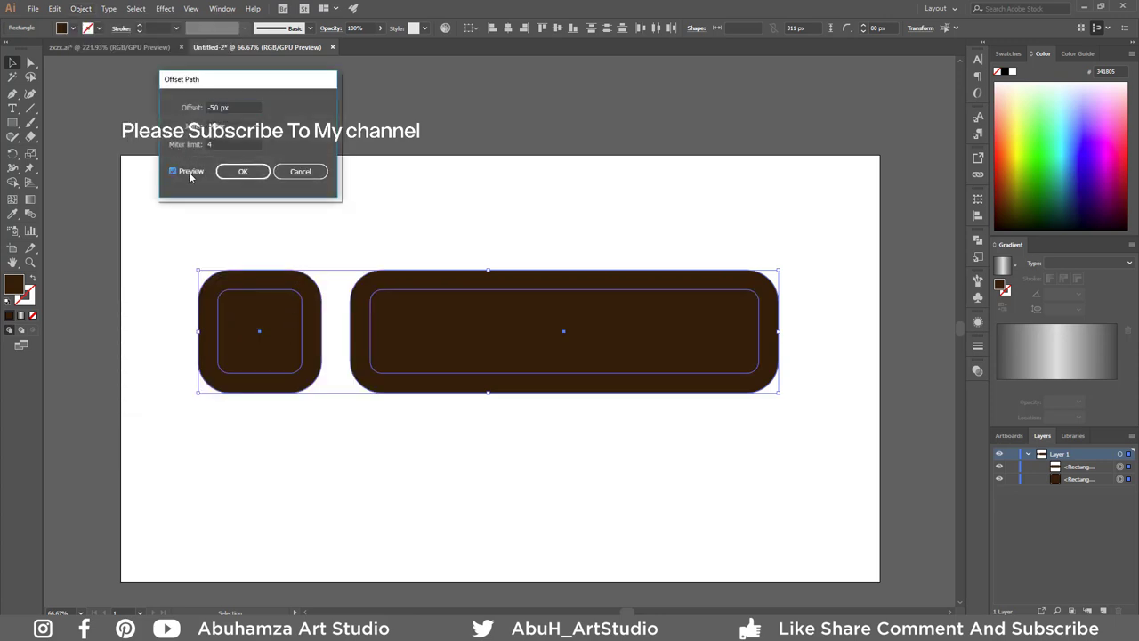
click(237, 107)
key(Up)
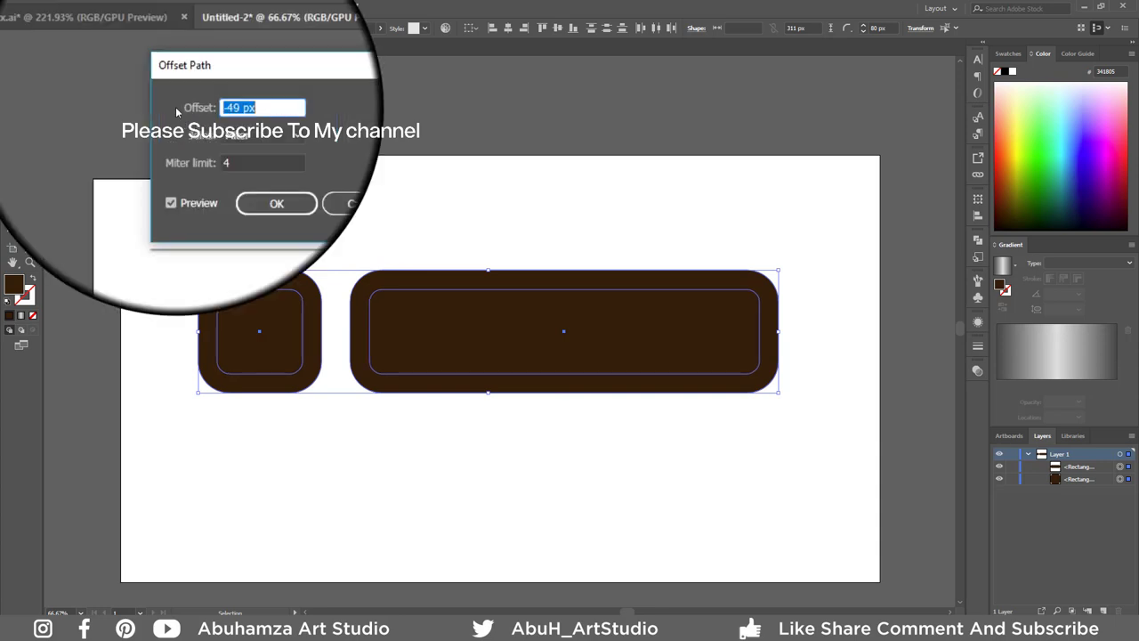
key(Up)
key(Up)
key(Up)
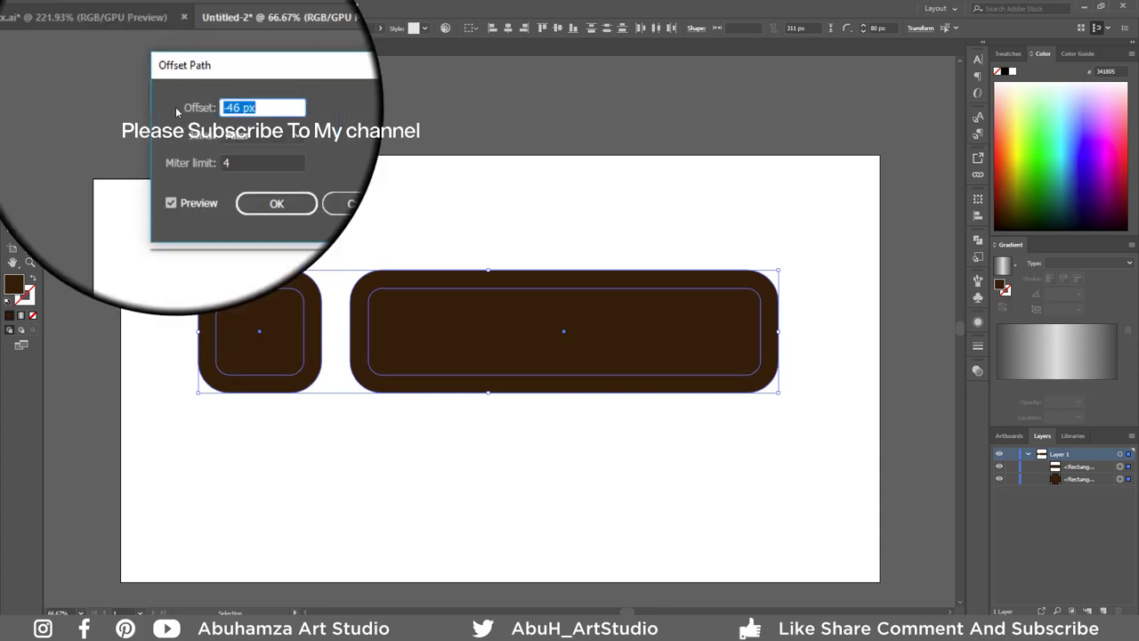
key(Up)
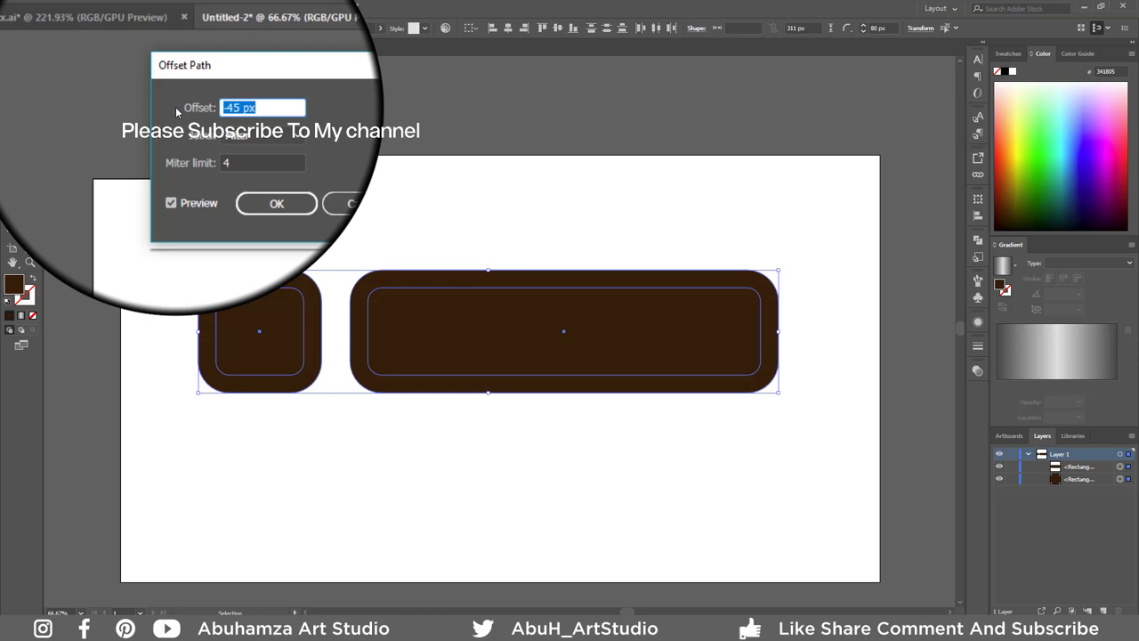
key(Return)
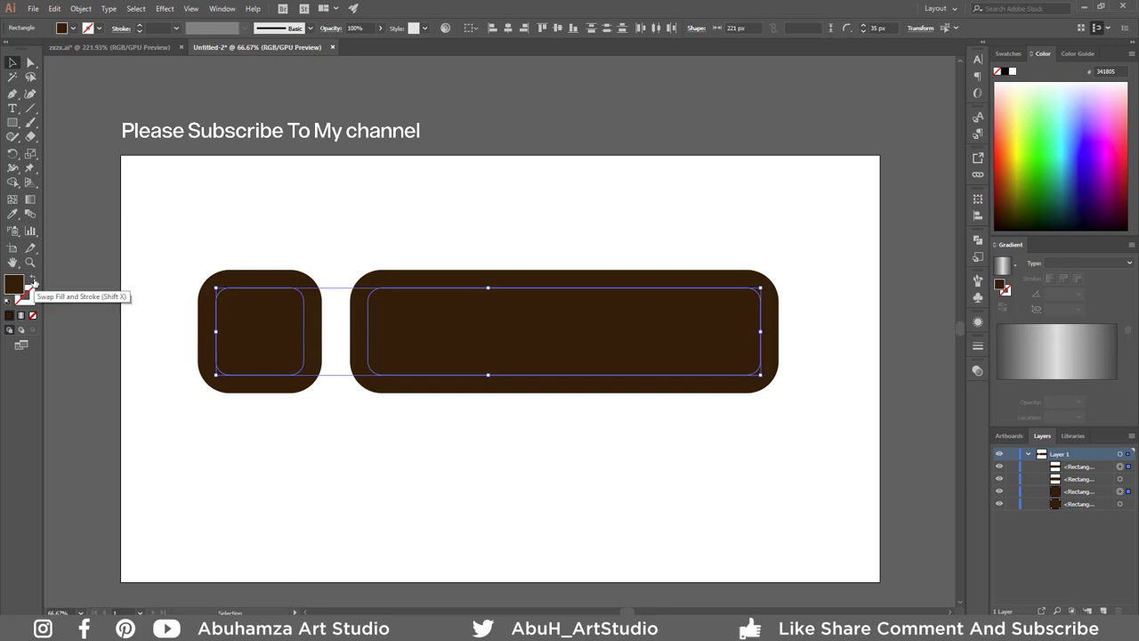
Step: Make the inset shapes white outlines with no fill
click(33, 281)
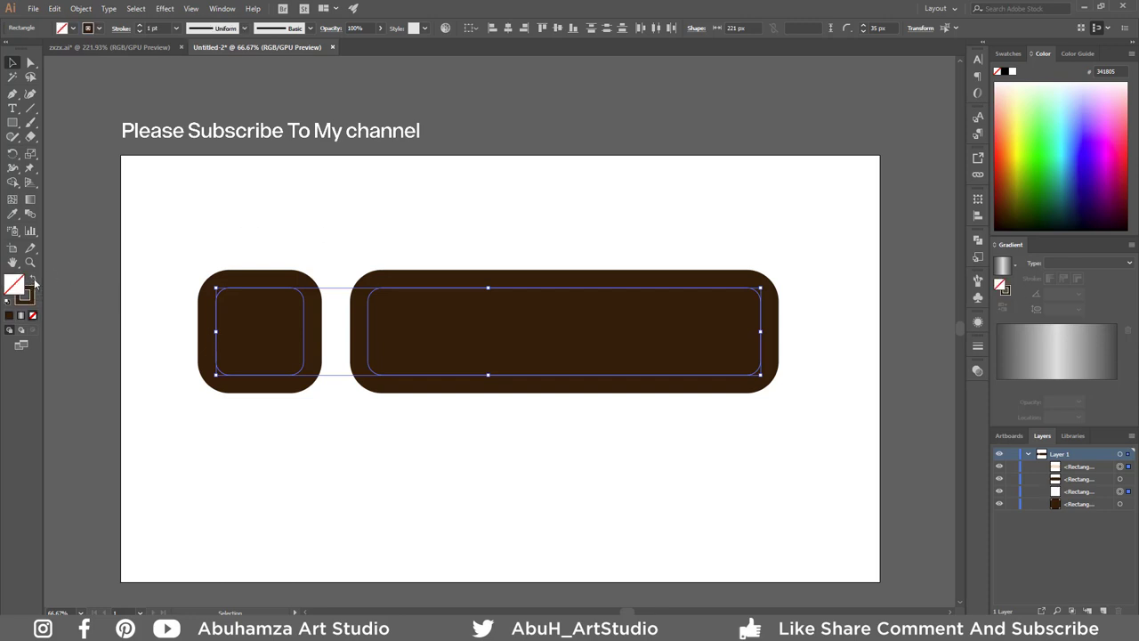
click(99, 29)
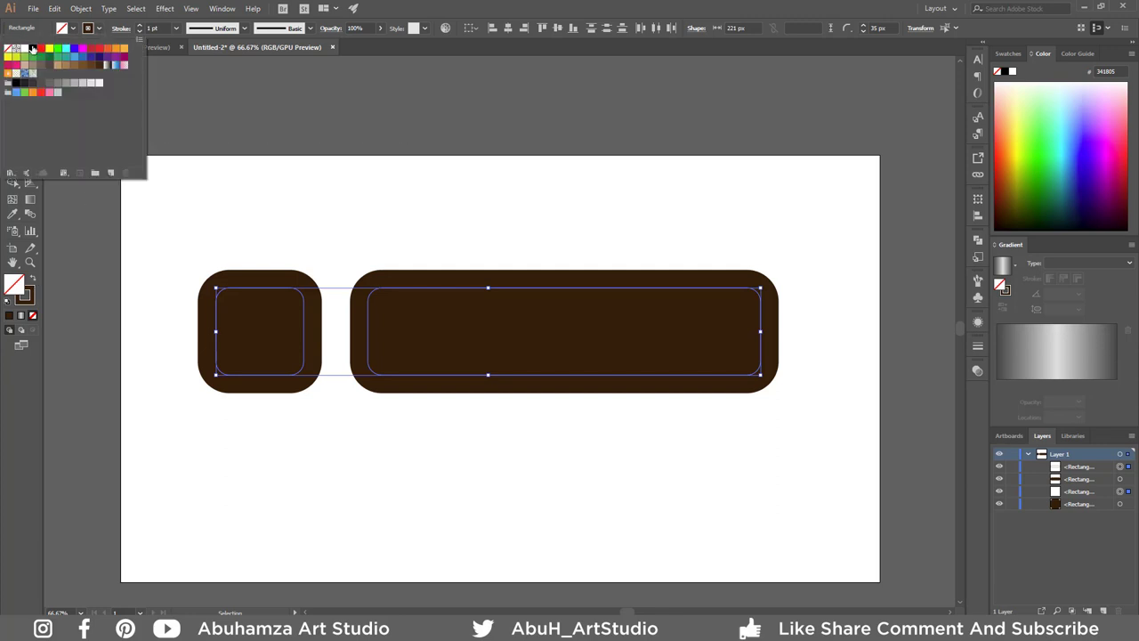
click(23, 50)
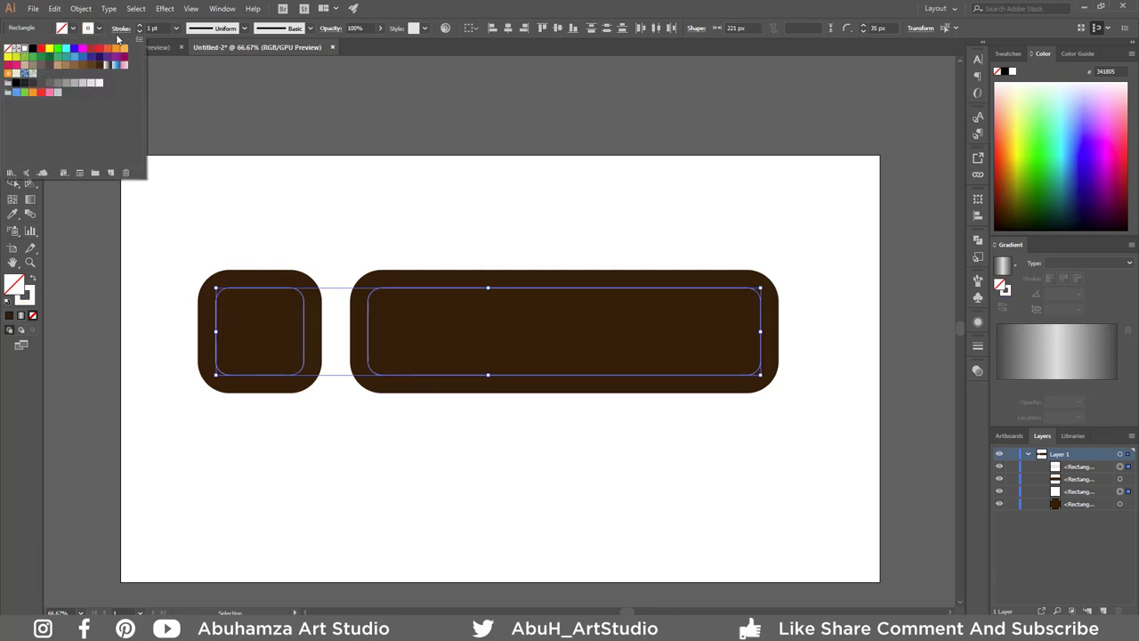
Step: Set the white outlines to 8 pt stroke weight, then select the two brown pieces
click(176, 29)
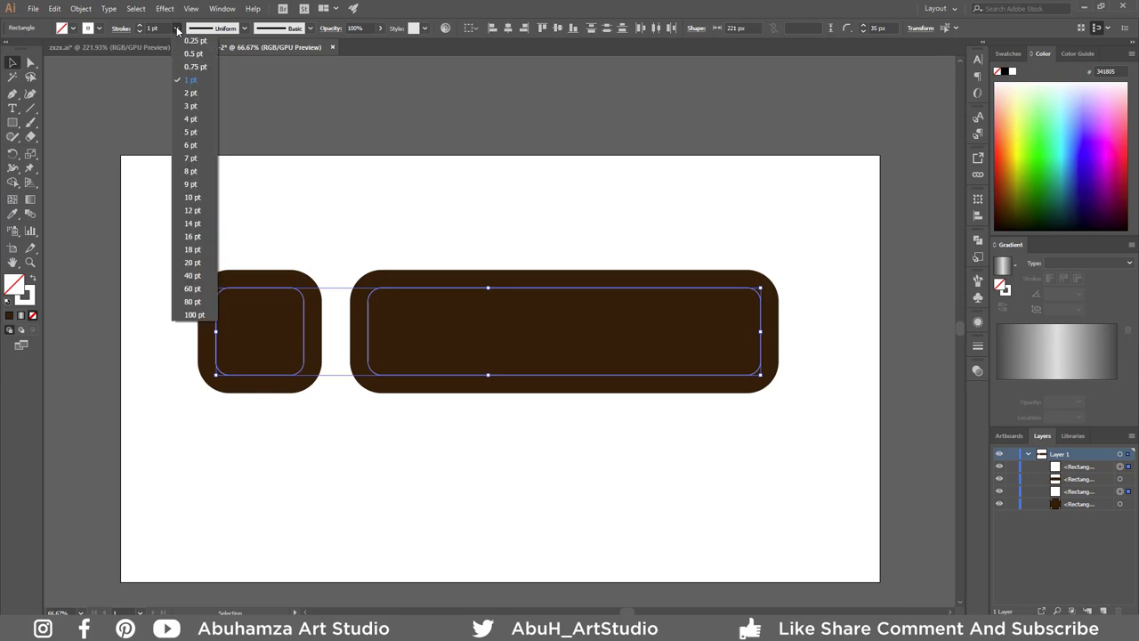
click(191, 197)
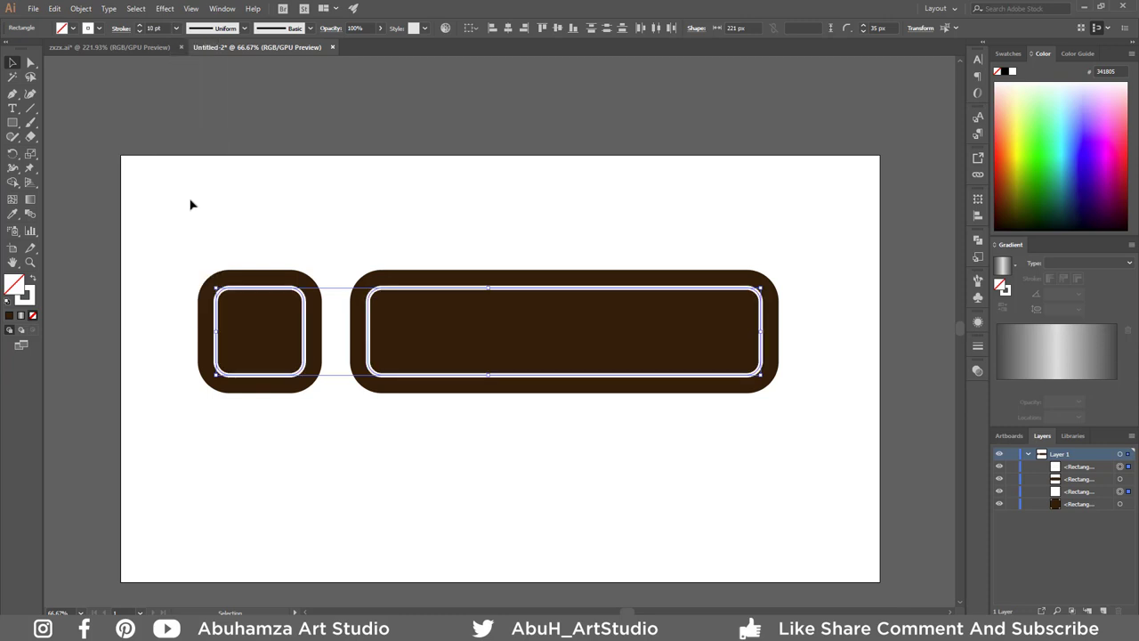
click(179, 30)
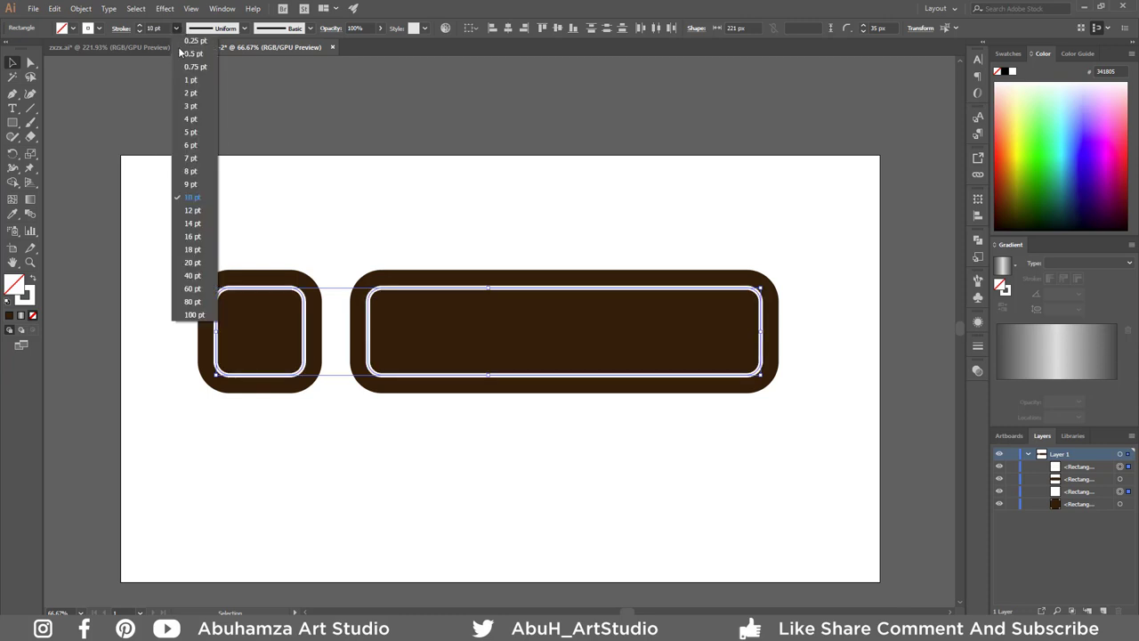
click(188, 175)
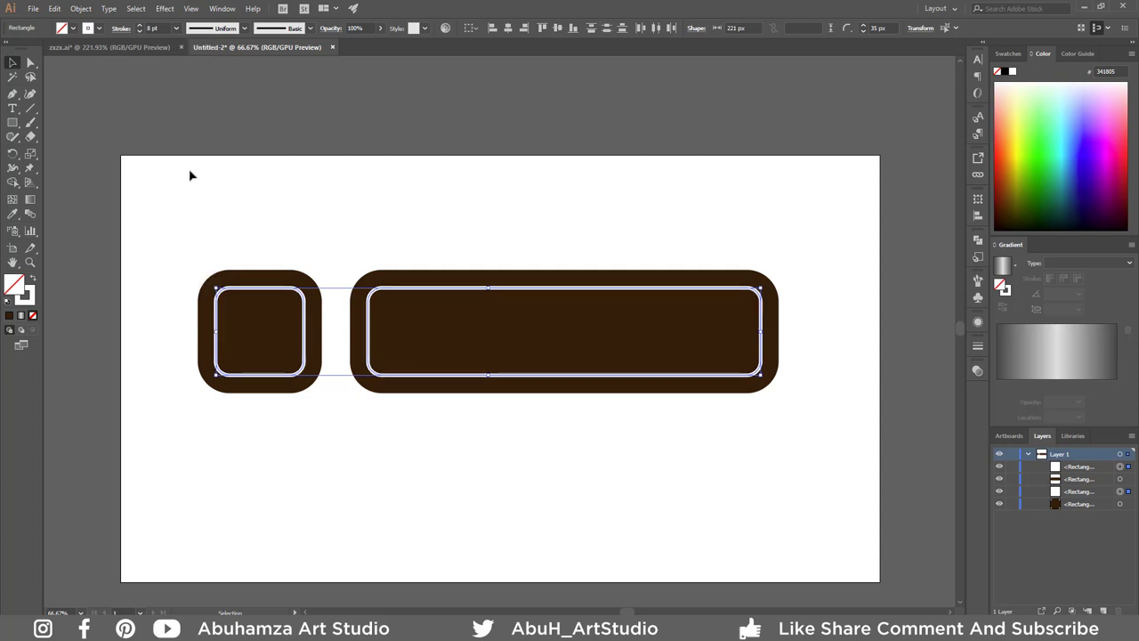
click(189, 175)
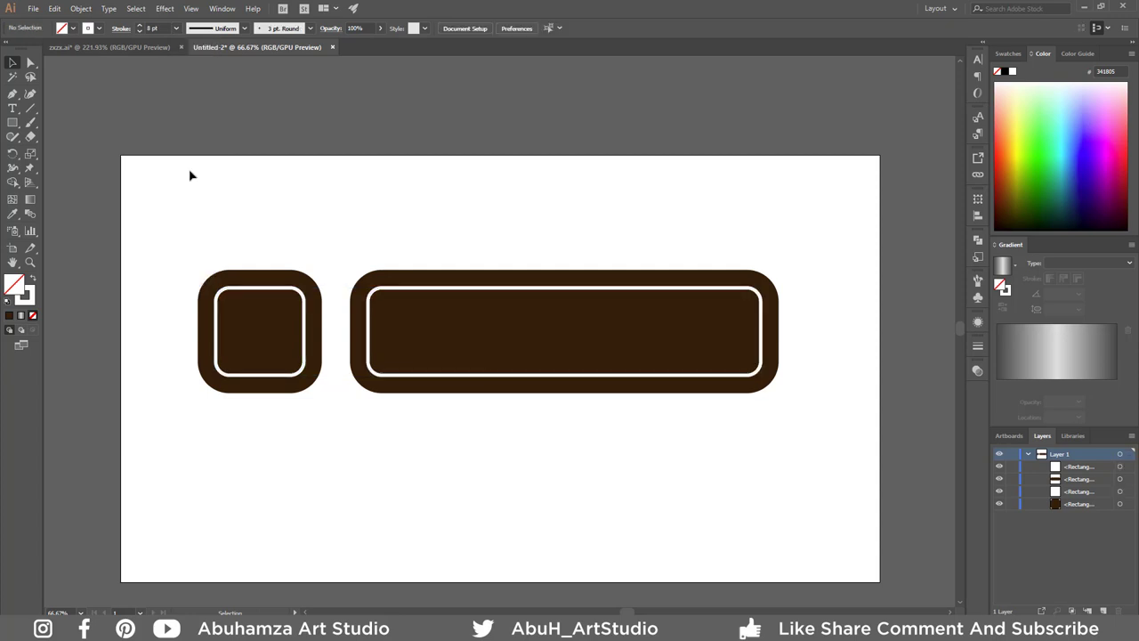
drag(231, 198, 434, 281)
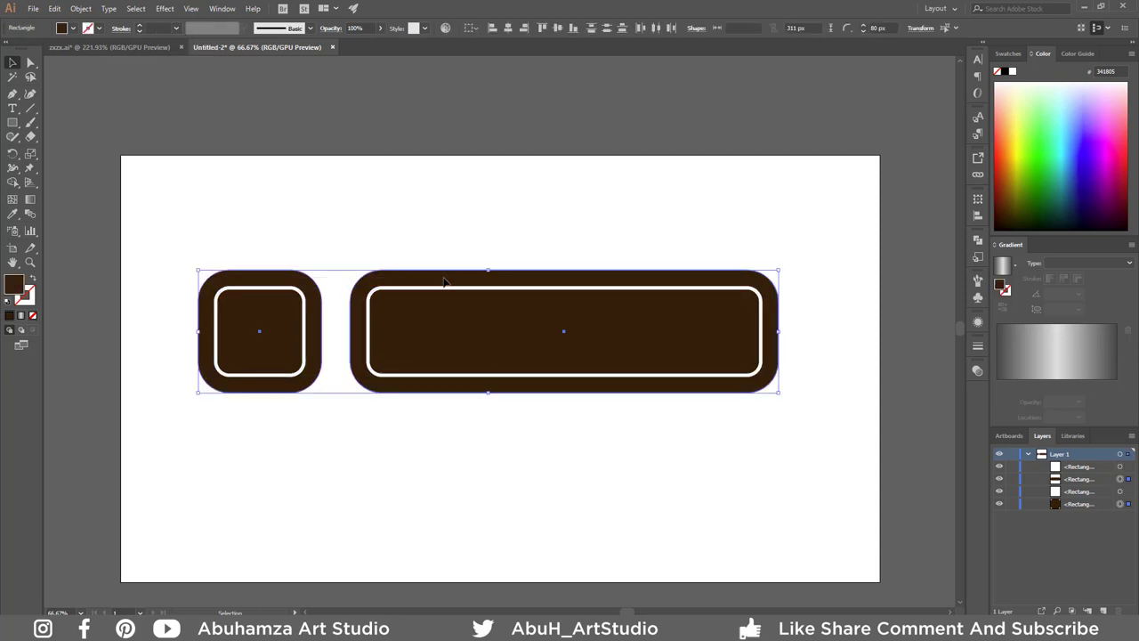
Step: Apply a Sandstone Texturizer: 114% scaling, relief 8, Top Left light, inverted
click(166, 8)
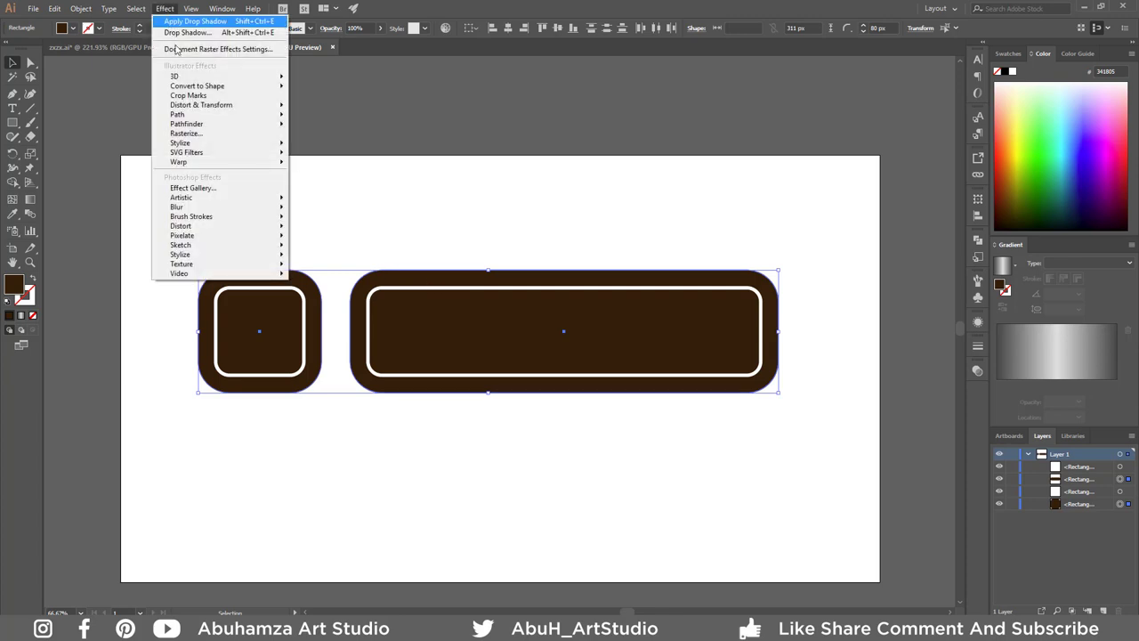
mouse_move(201, 231)
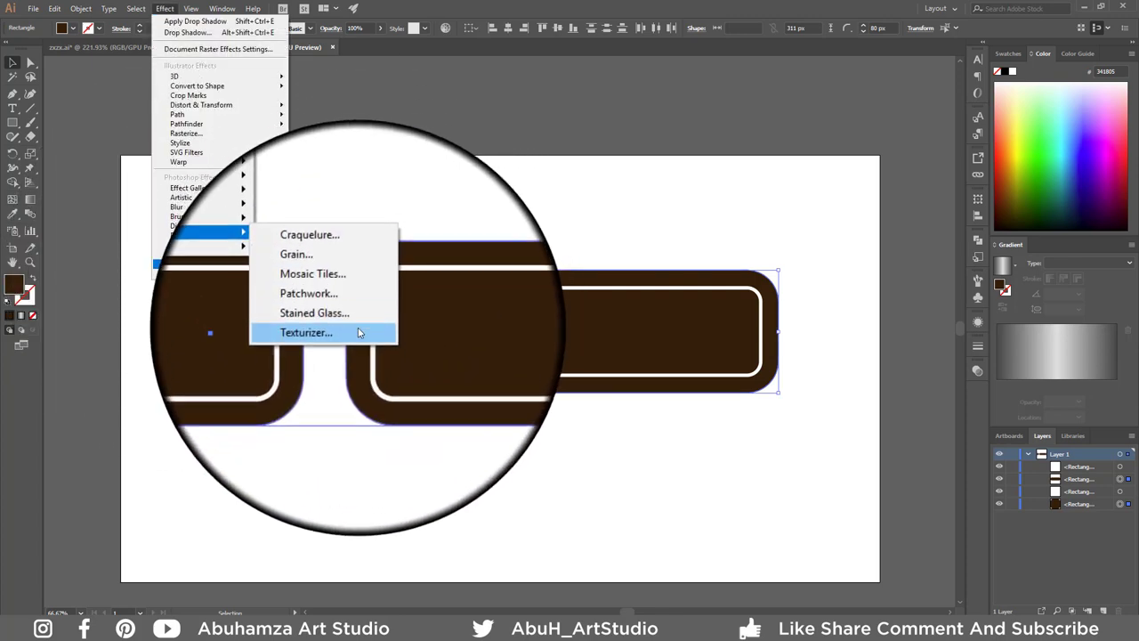
click(359, 333)
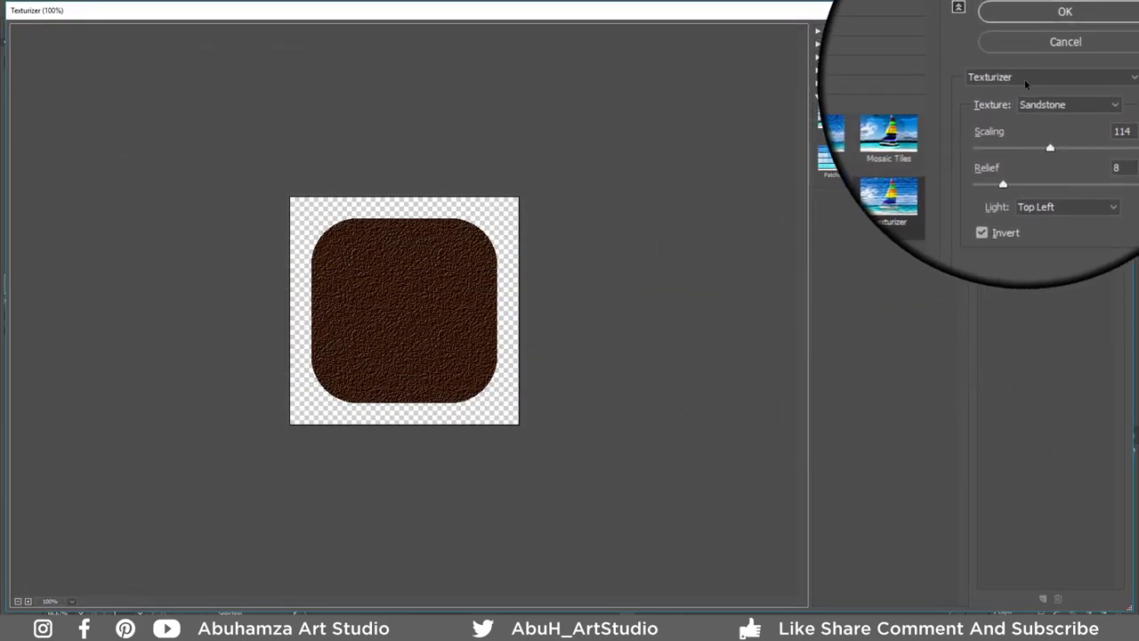
click(1091, 115)
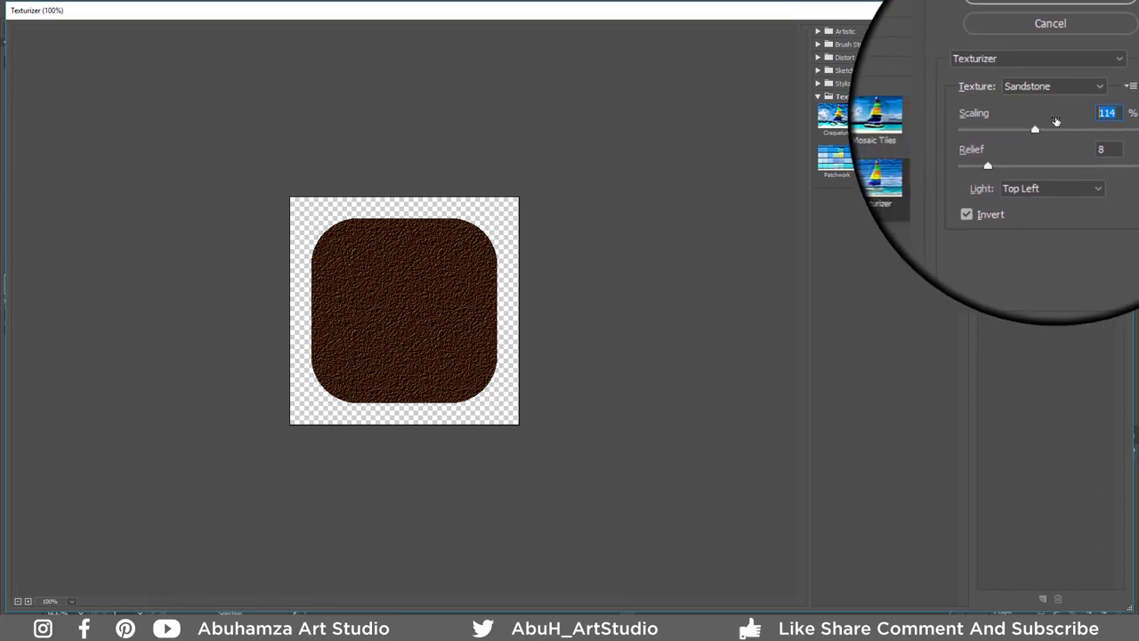
click(1074, 142)
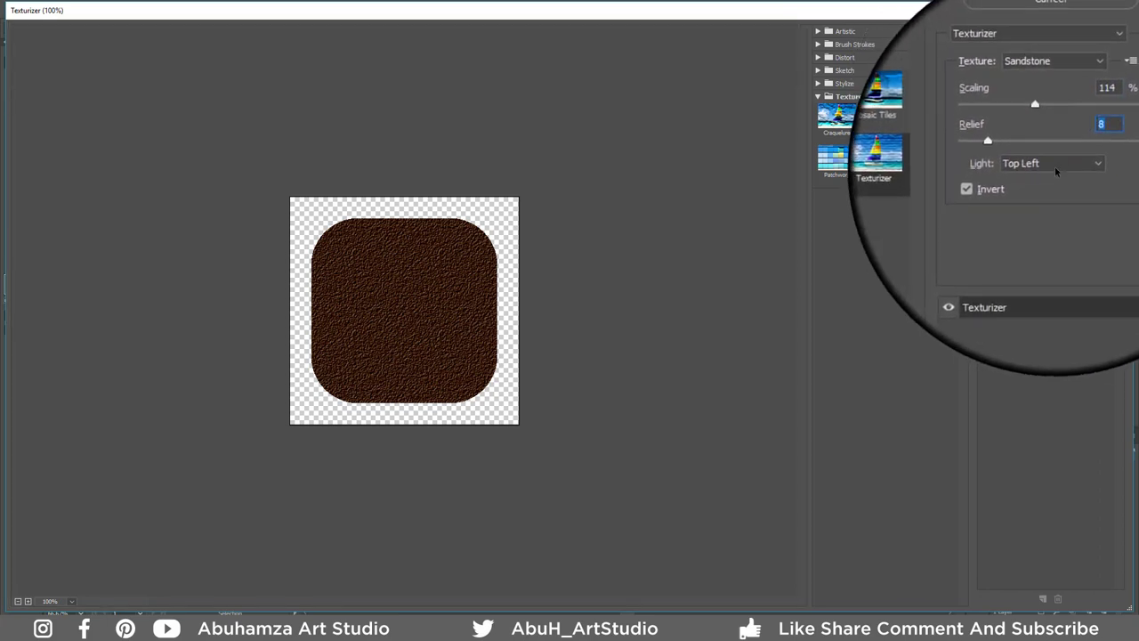
click(1054, 167)
click(1050, 208)
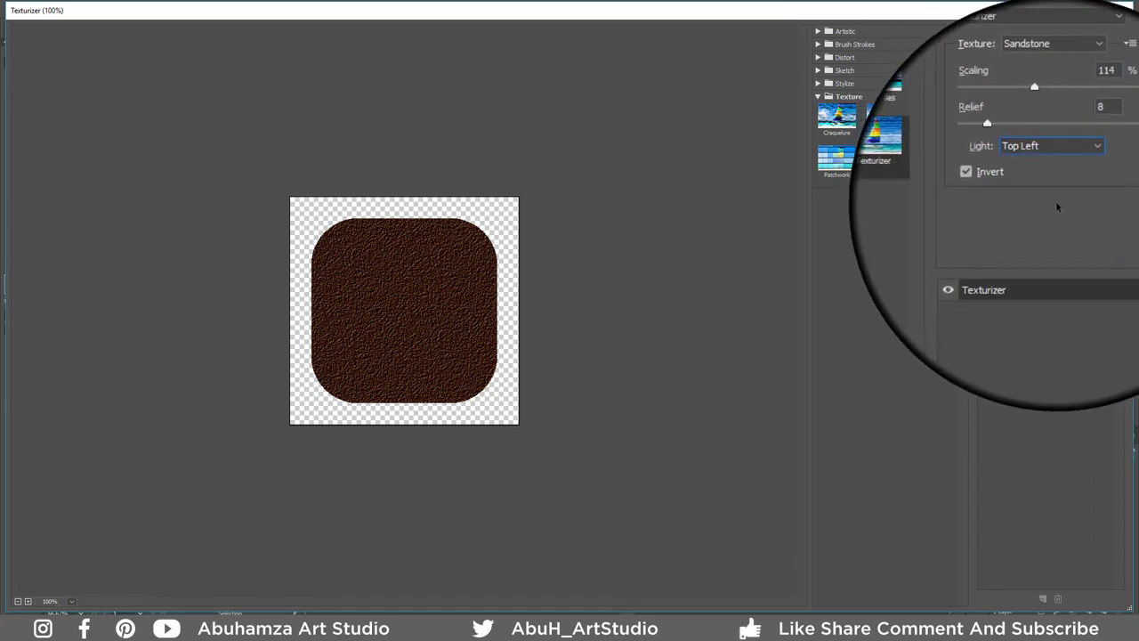
click(995, 183)
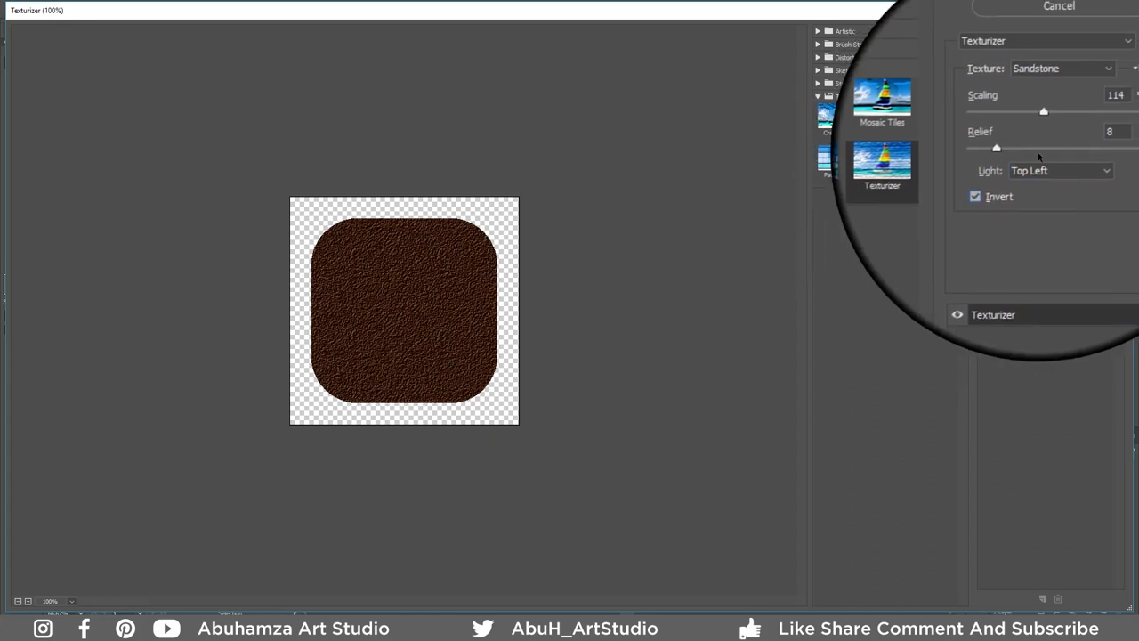
click(1064, 34)
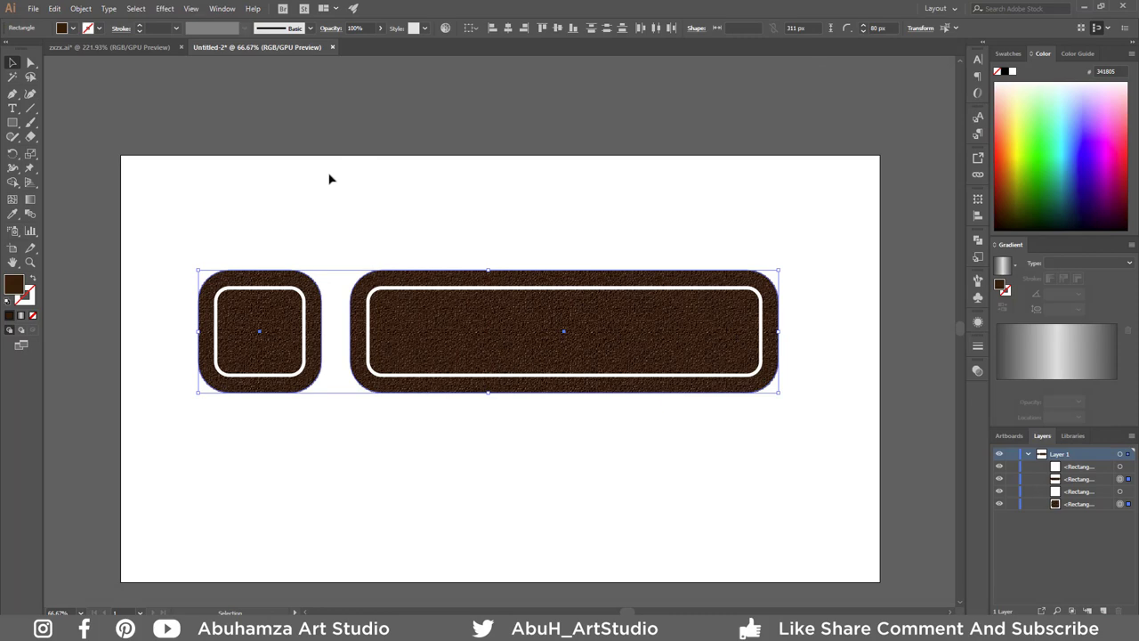
Step: Add an Inner Glow in Screen mode with a near-white glow colour
click(164, 9)
mouse_move(192, 129)
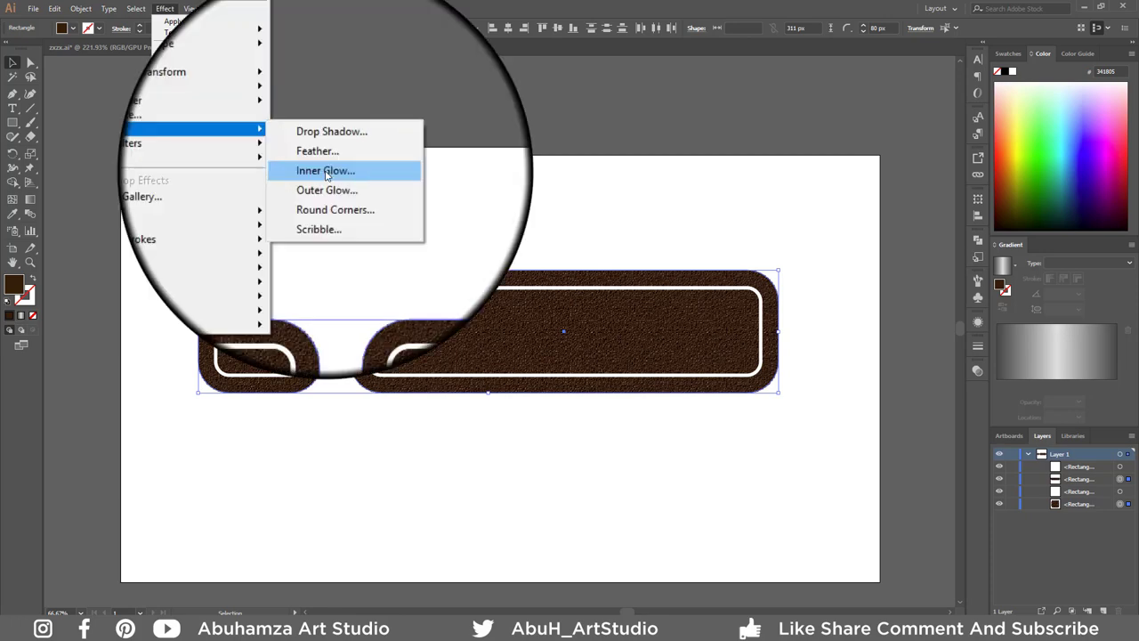
click(325, 170)
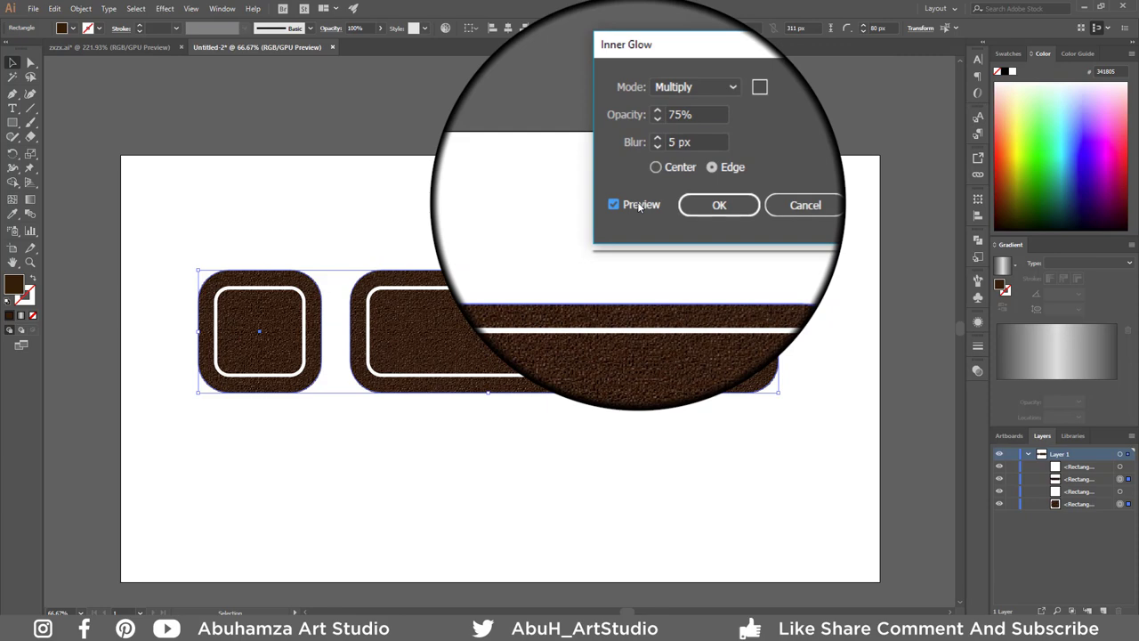
click(681, 122)
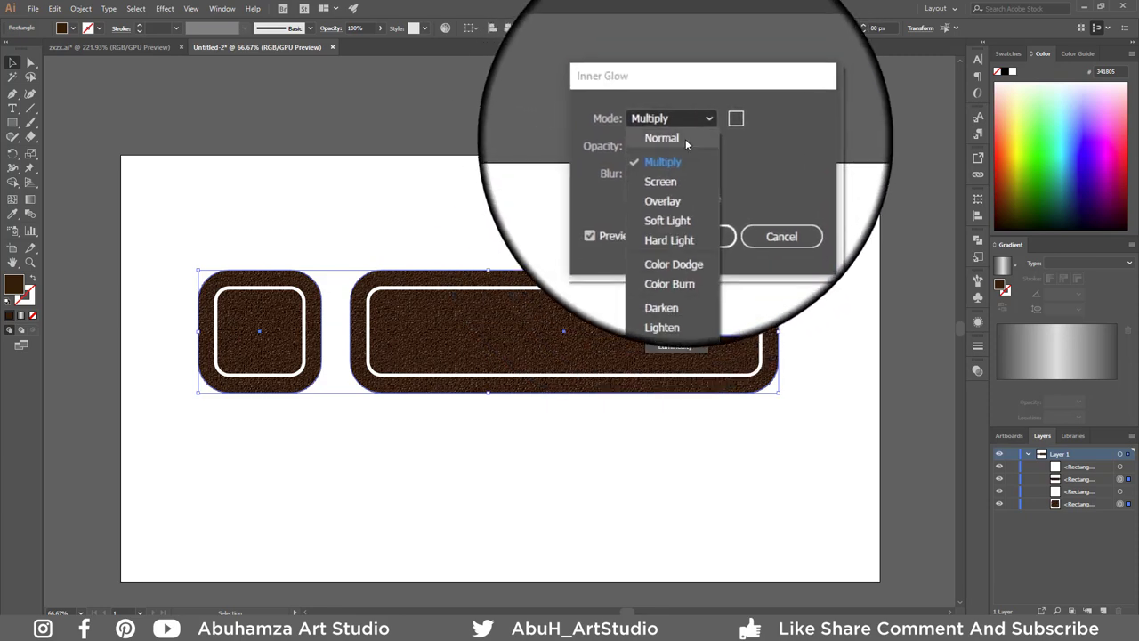
click(679, 167)
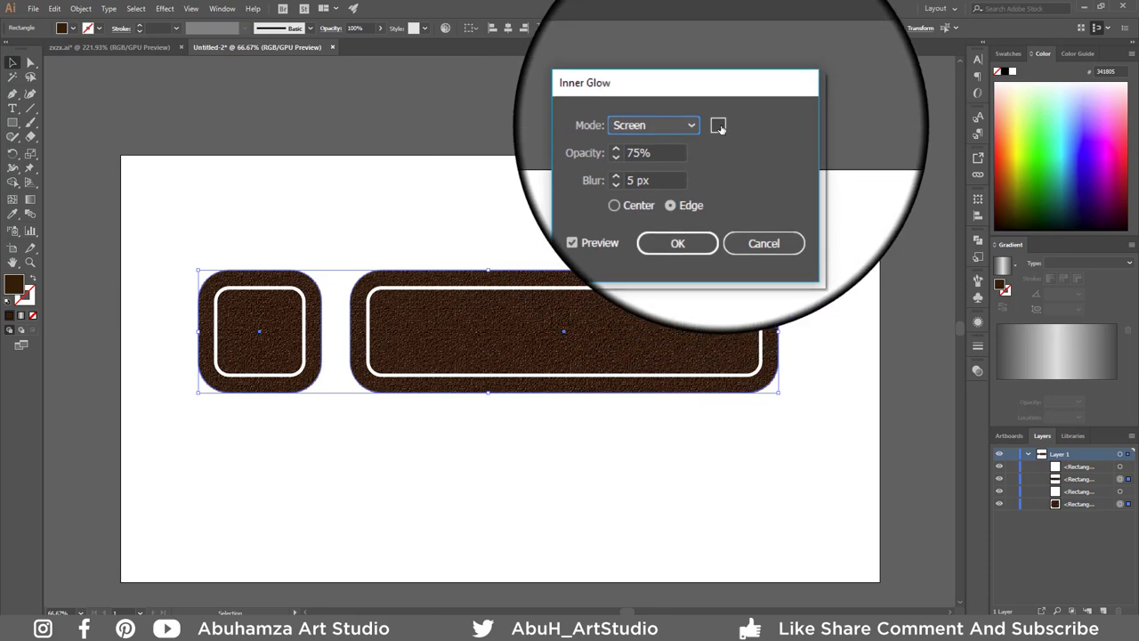
click(719, 127)
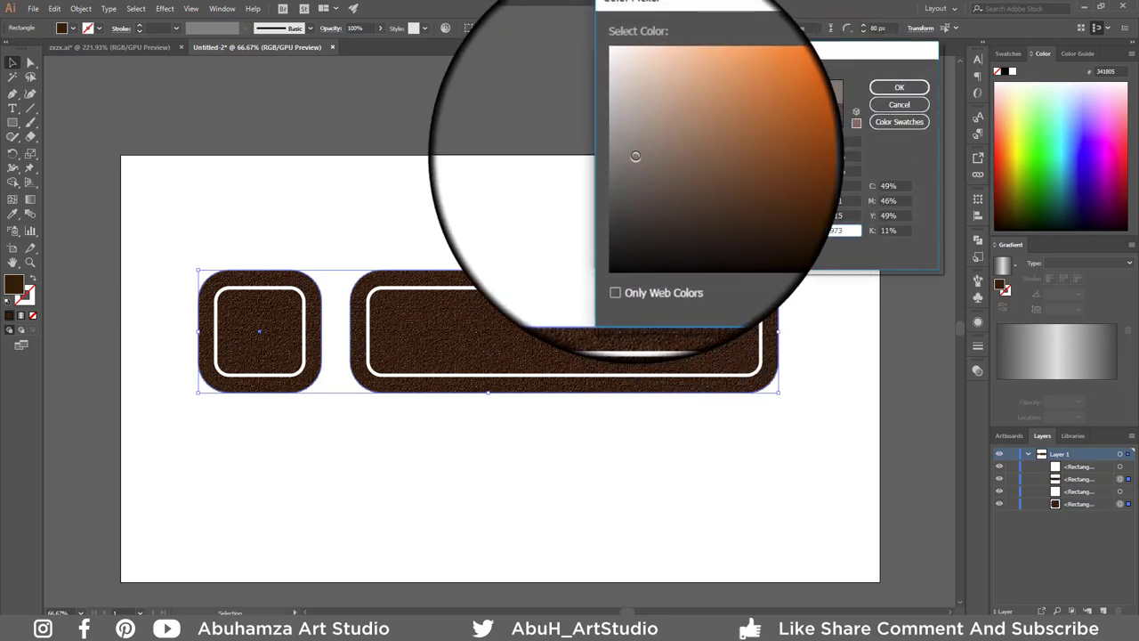
click(622, 86)
drag(622, 87, 621, 85)
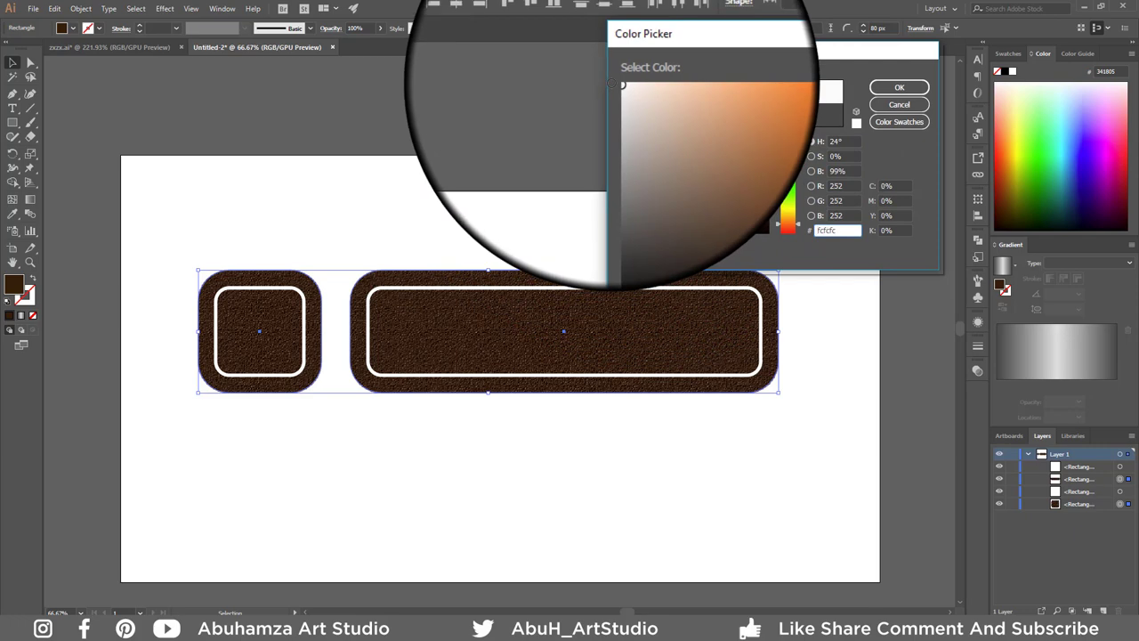
click(899, 87)
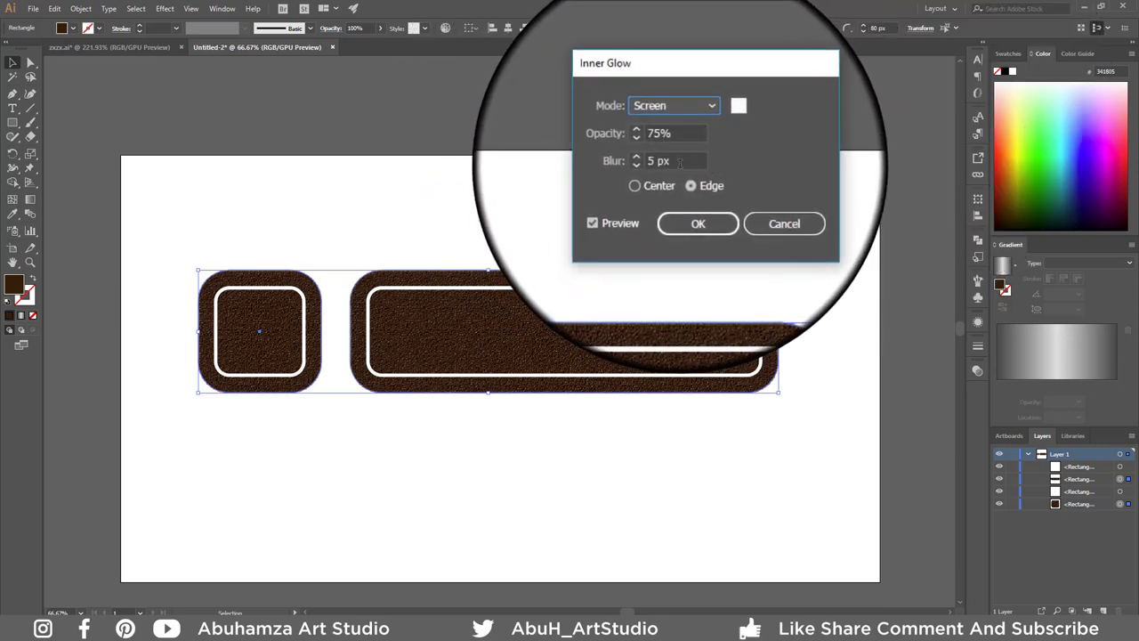
Step: Set the inner glow blur to 10 px and opacity to 50%, then confirm
drag(679, 162, 615, 158)
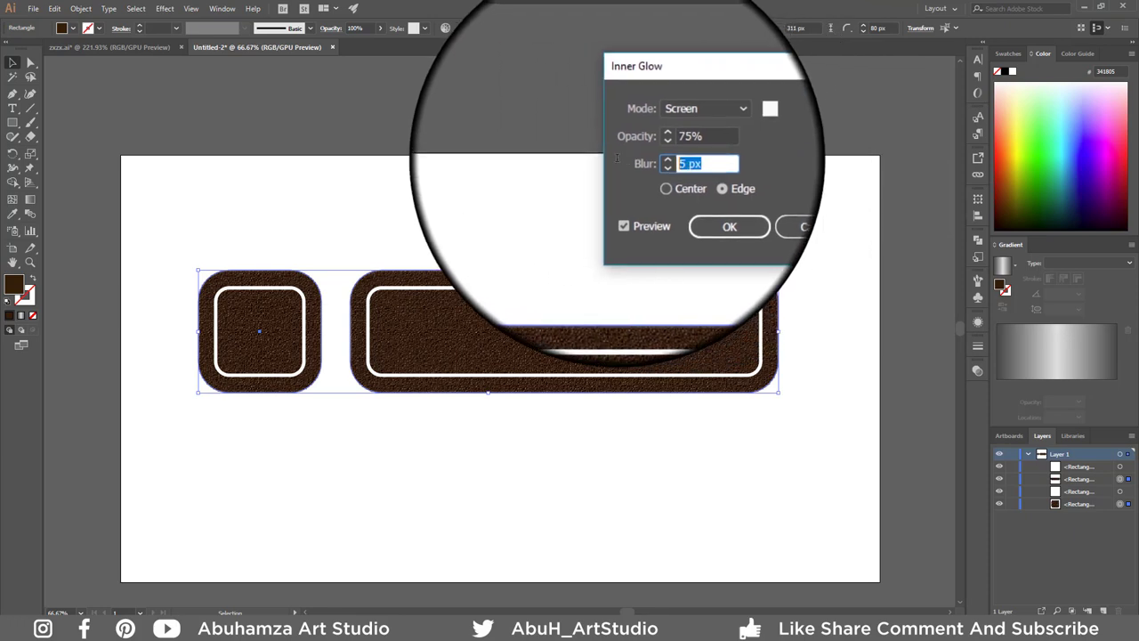
text(10)
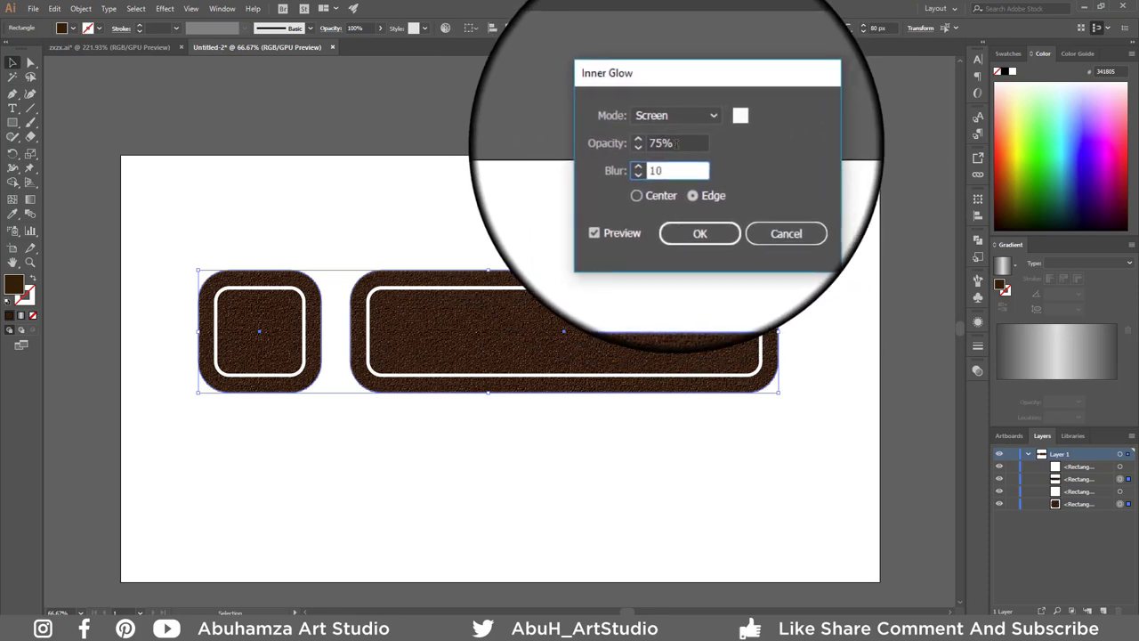
drag(676, 144, 614, 140)
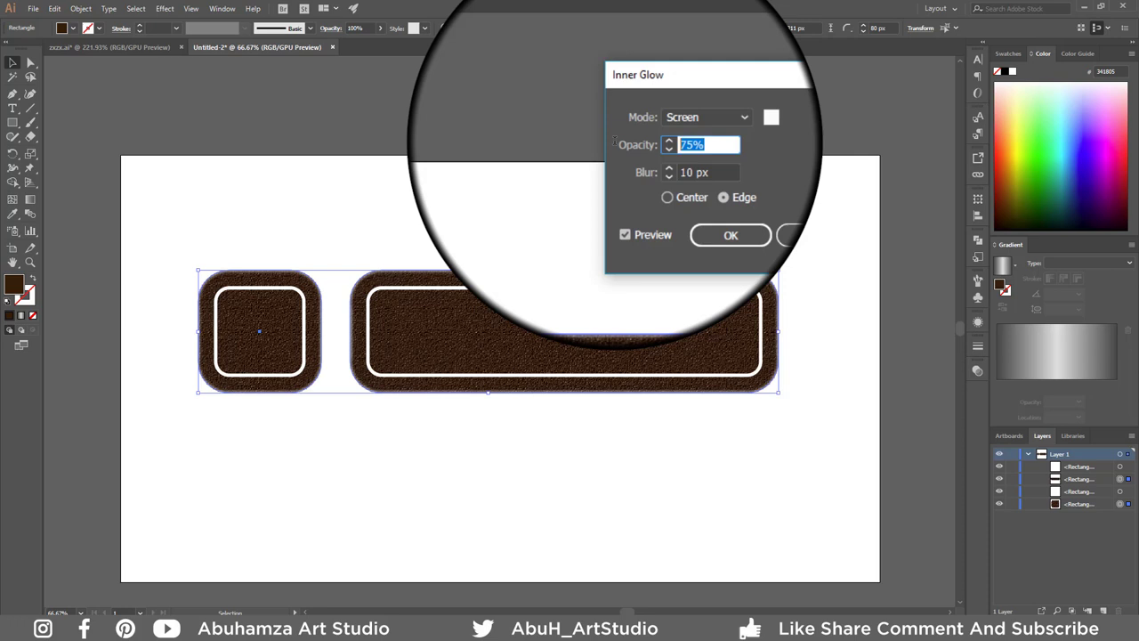
text(50)
key(Return)
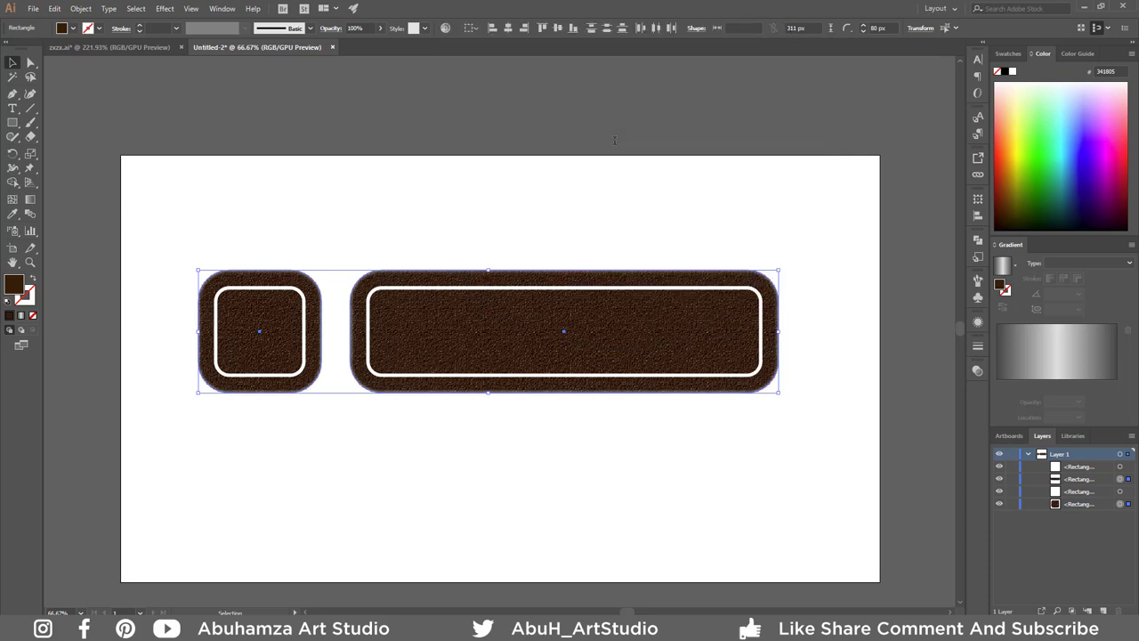
Step: Apply a Multiply drop shadow at 80% opacity, 7 px X/Y offsets, 5 px blur, then deselect
click(166, 9)
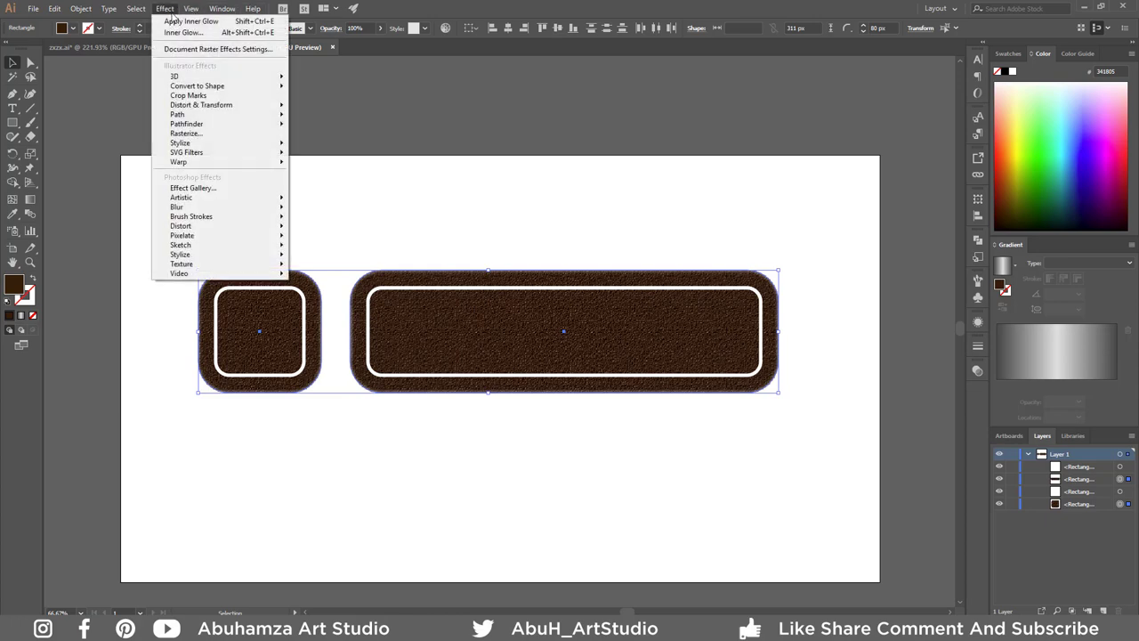
mouse_move(196, 142)
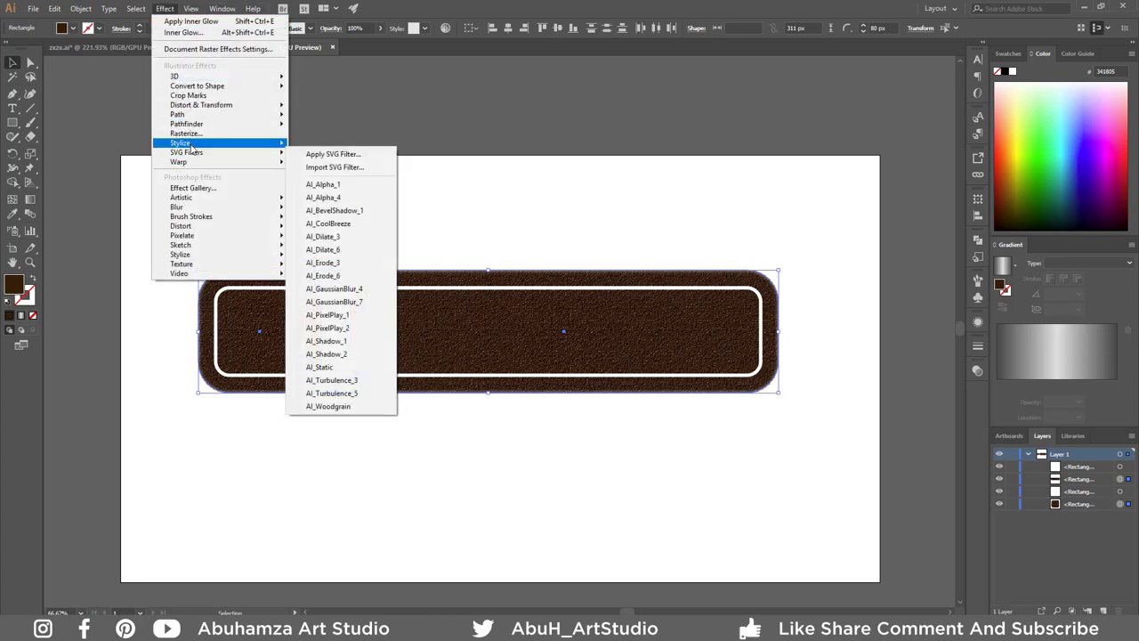
click(329, 144)
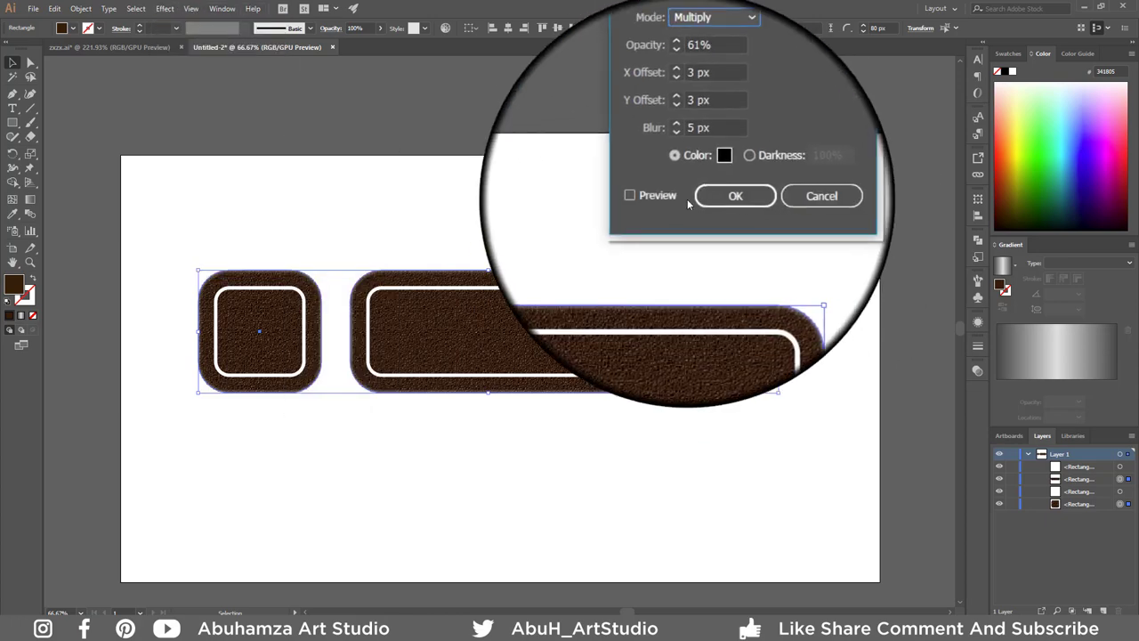
click(670, 196)
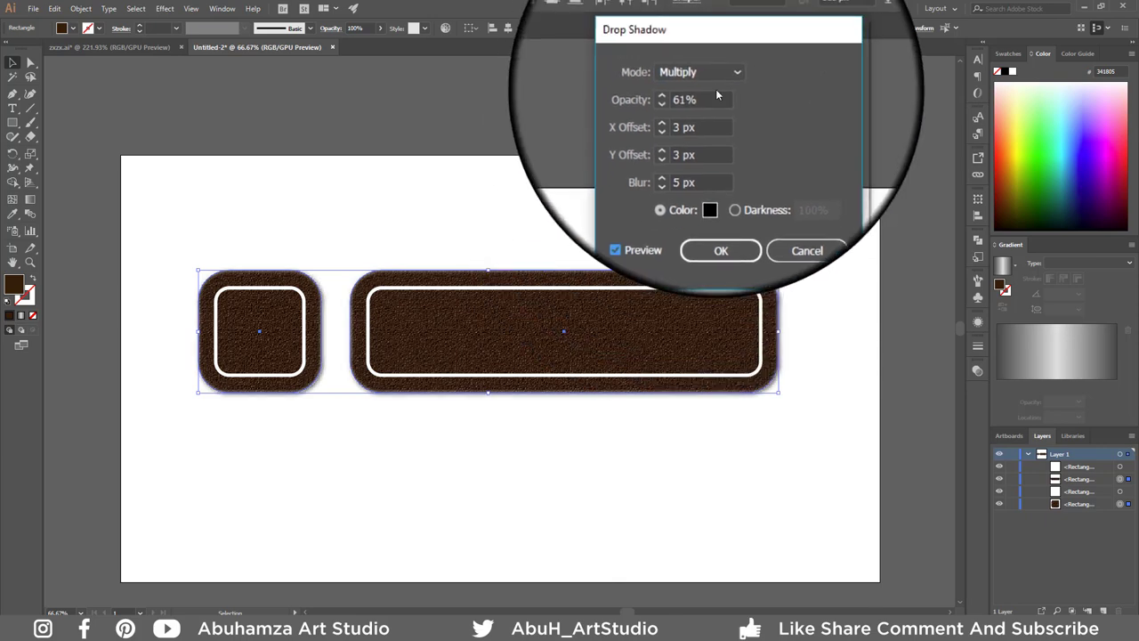
text(80)
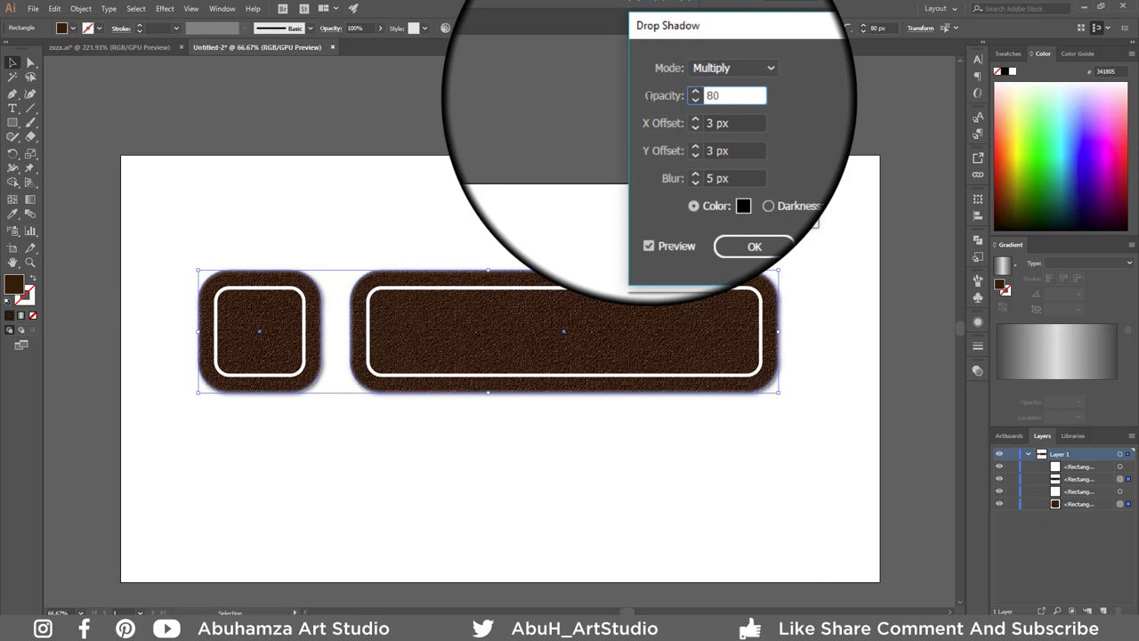
key(Tab)
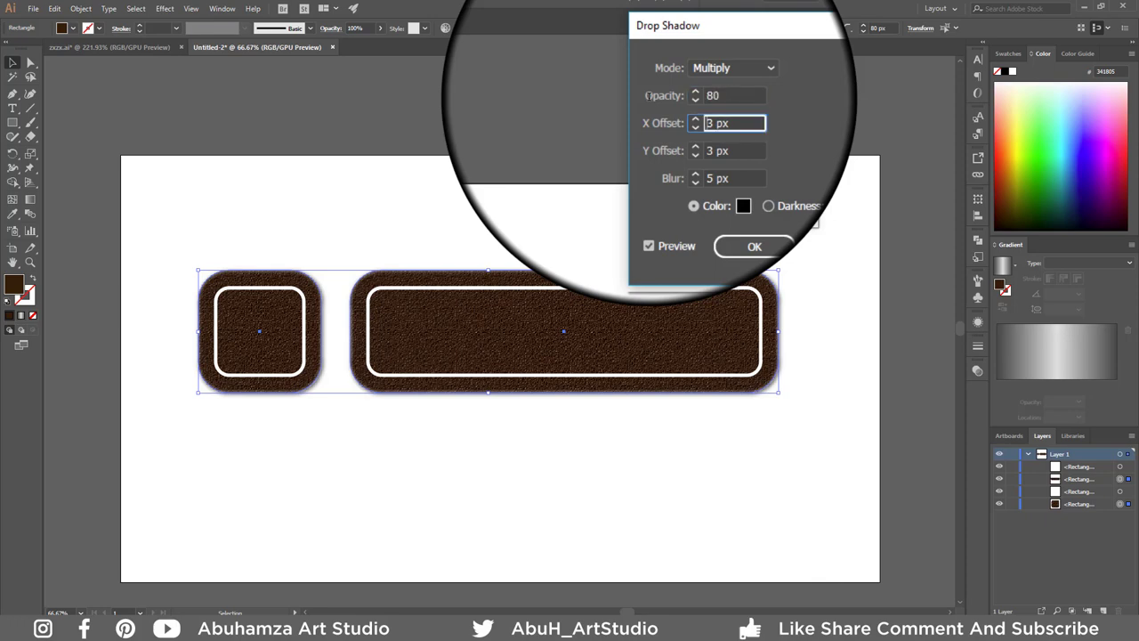
text(7)
key(Tab)
text(7)
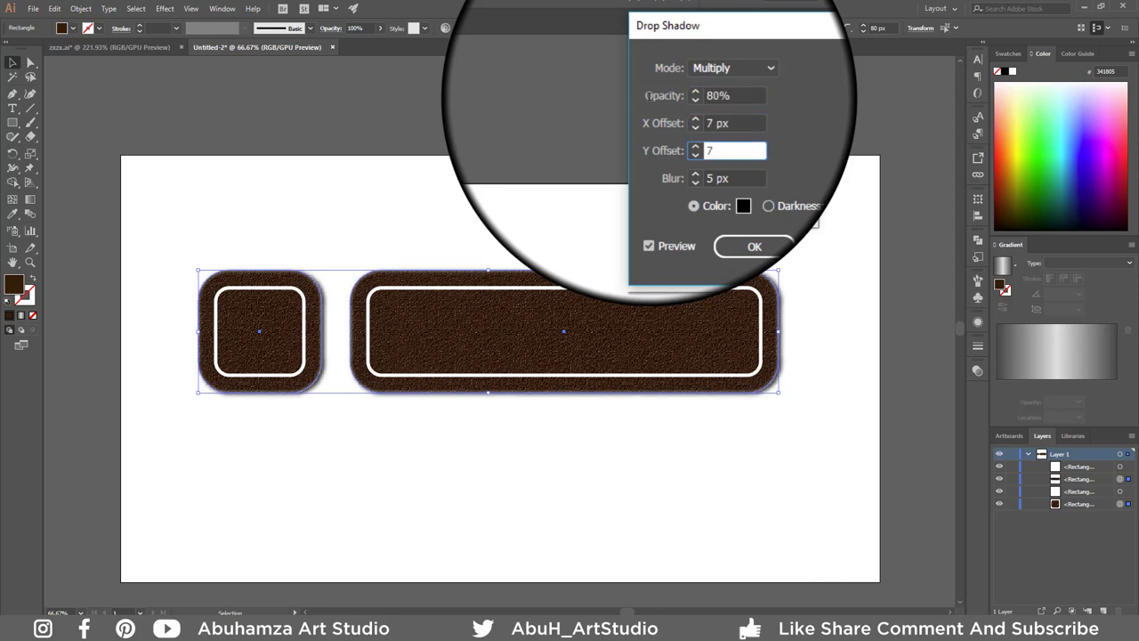
key(Tab)
text(5)
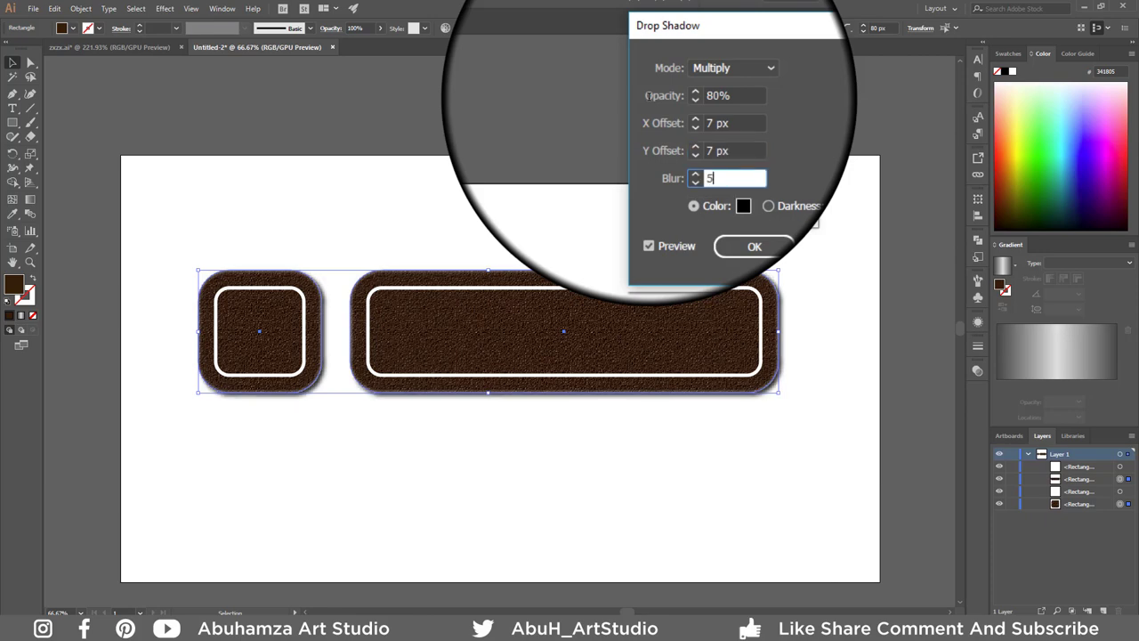
key(Tab)
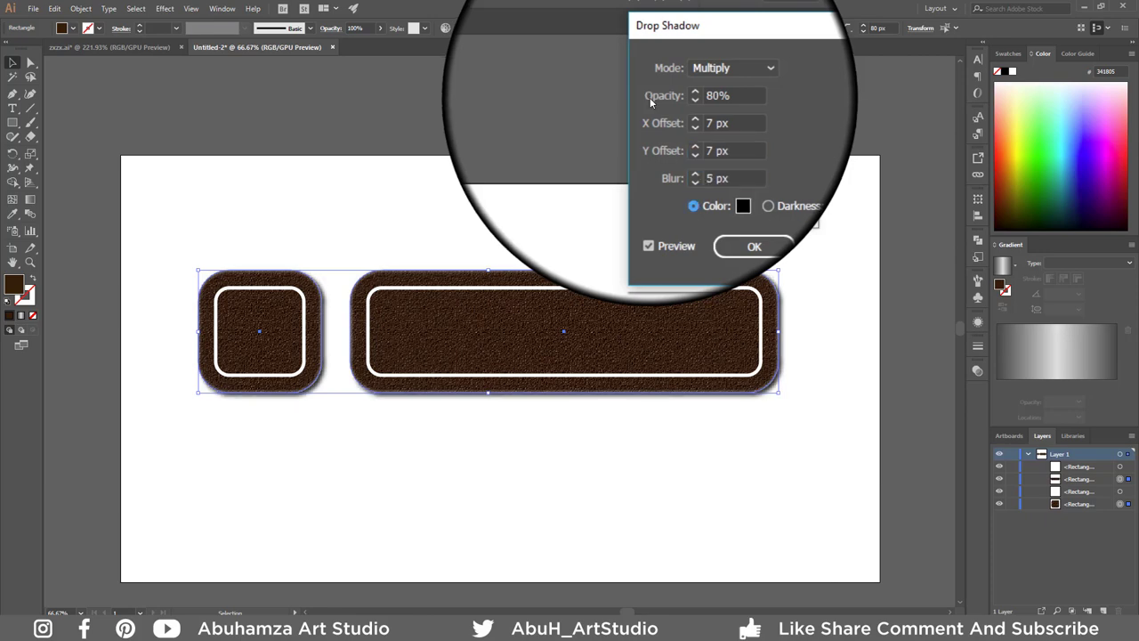
click(728, 199)
click(697, 200)
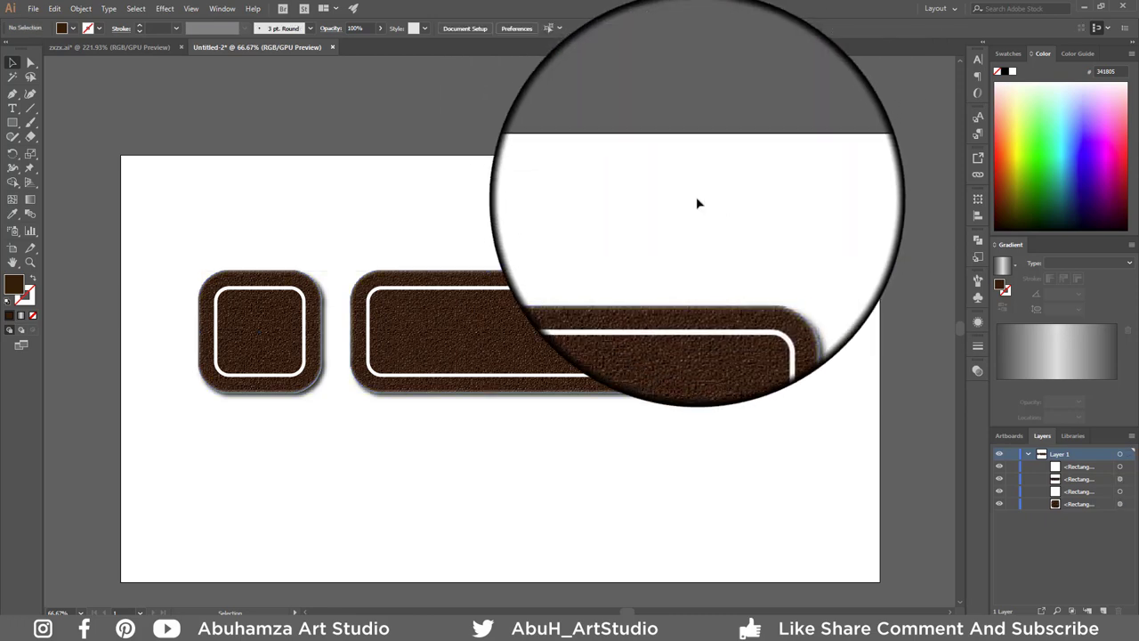
Step: Make both inner white outlines dashed with 28 pt dashes in the Stroke panel
click(261, 288)
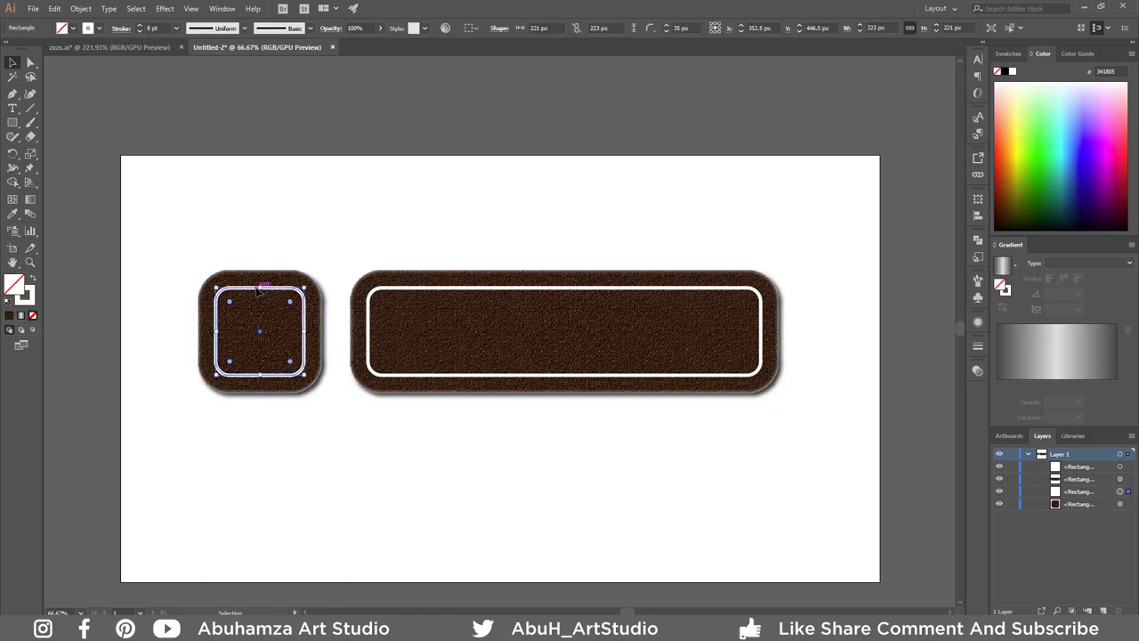
shift+click(449, 289)
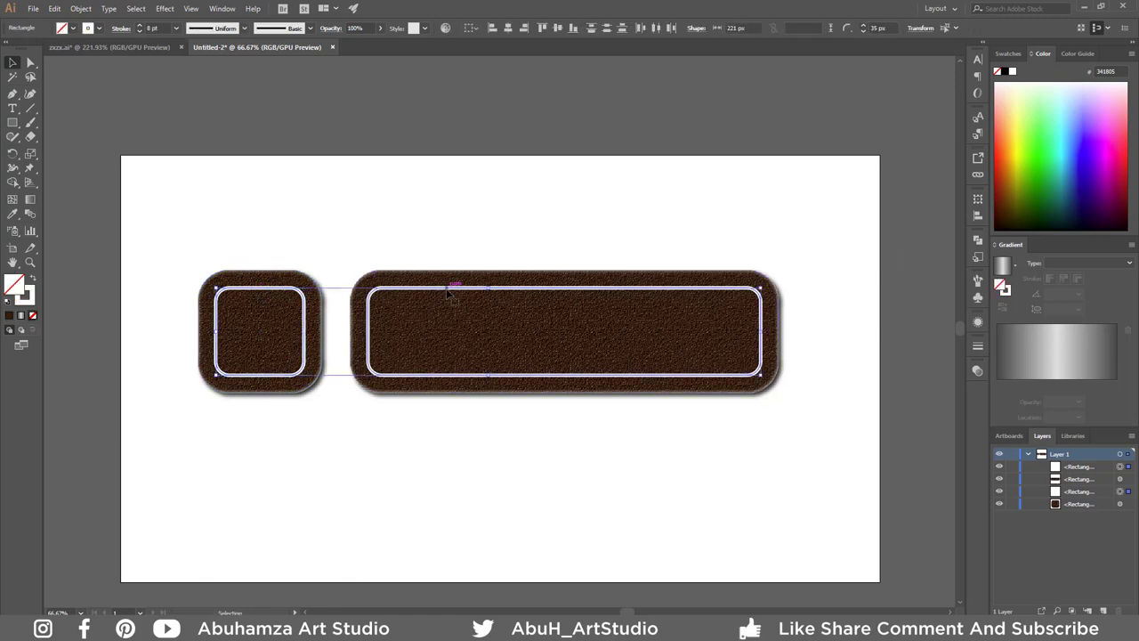
click(975, 349)
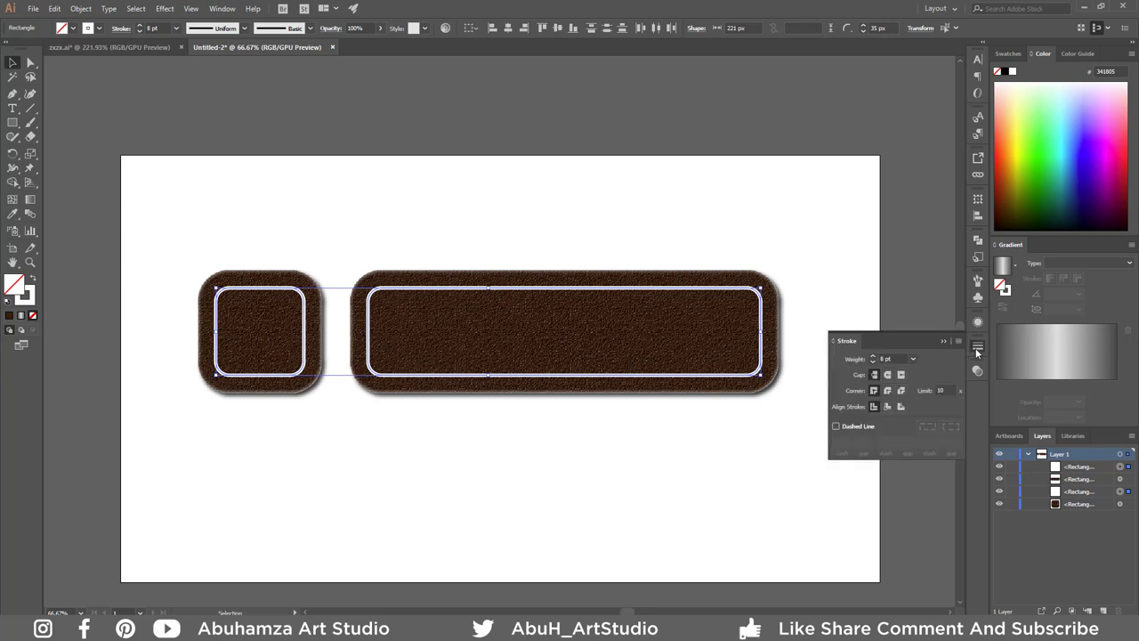
click(853, 426)
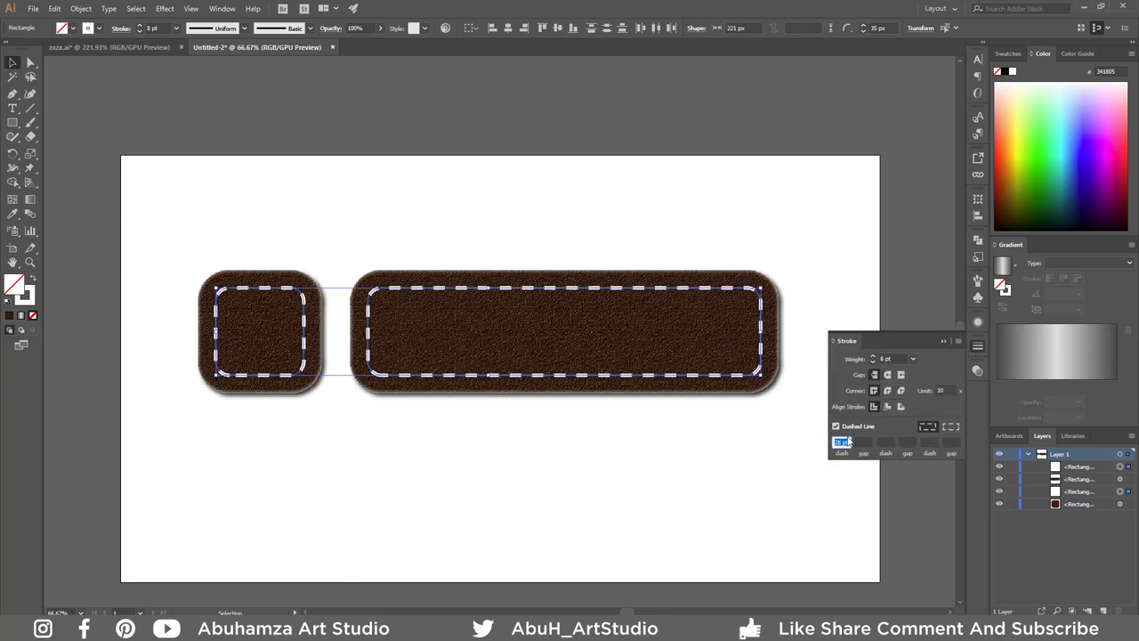
click(889, 376)
click(944, 342)
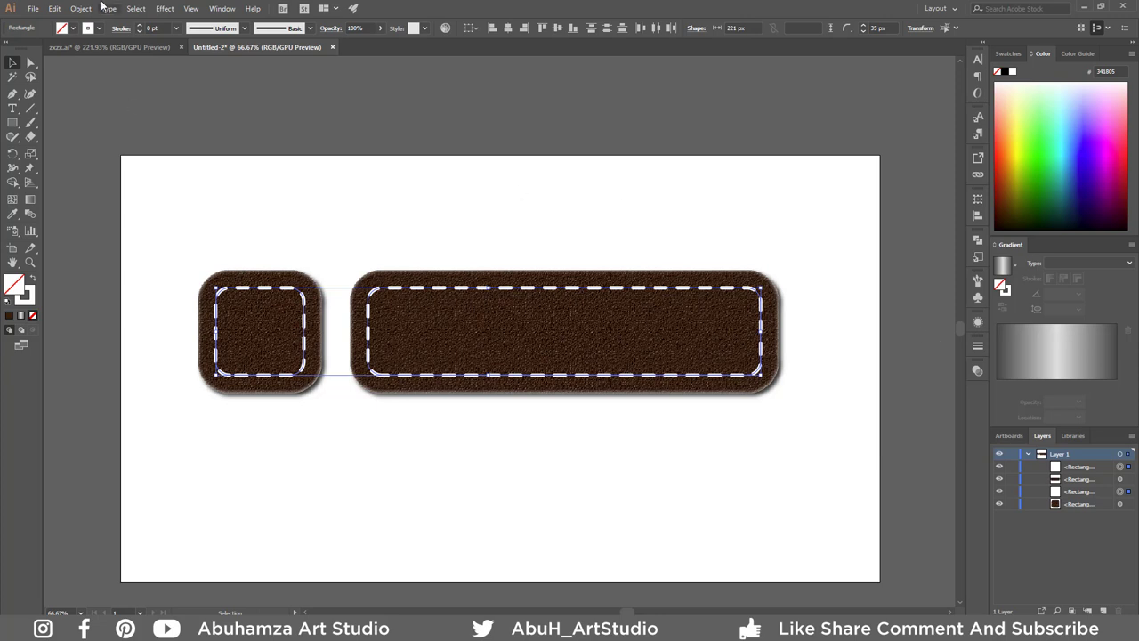
Step: Paste copies of the inner outlines in back and make them solid white fills
click(54, 9)
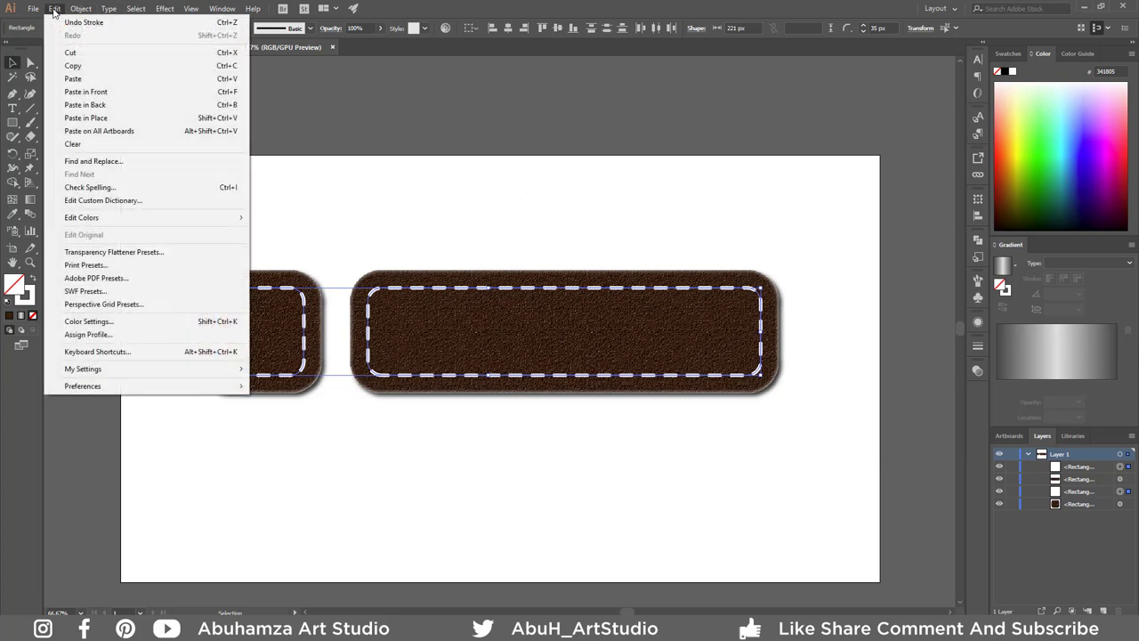
click(73, 65)
click(54, 9)
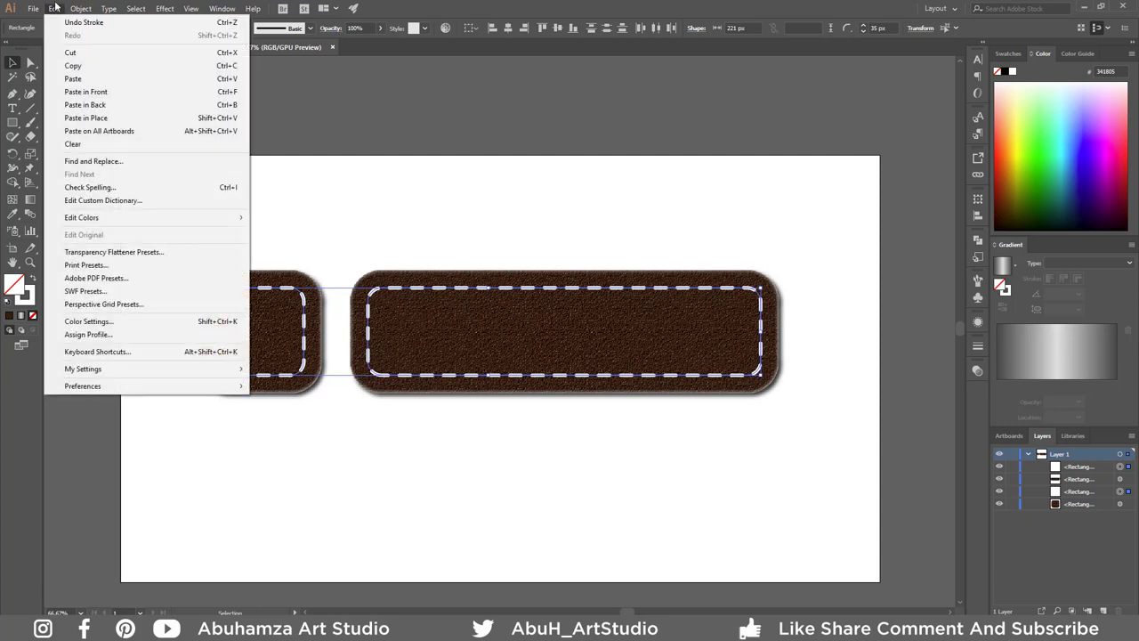
click(84, 105)
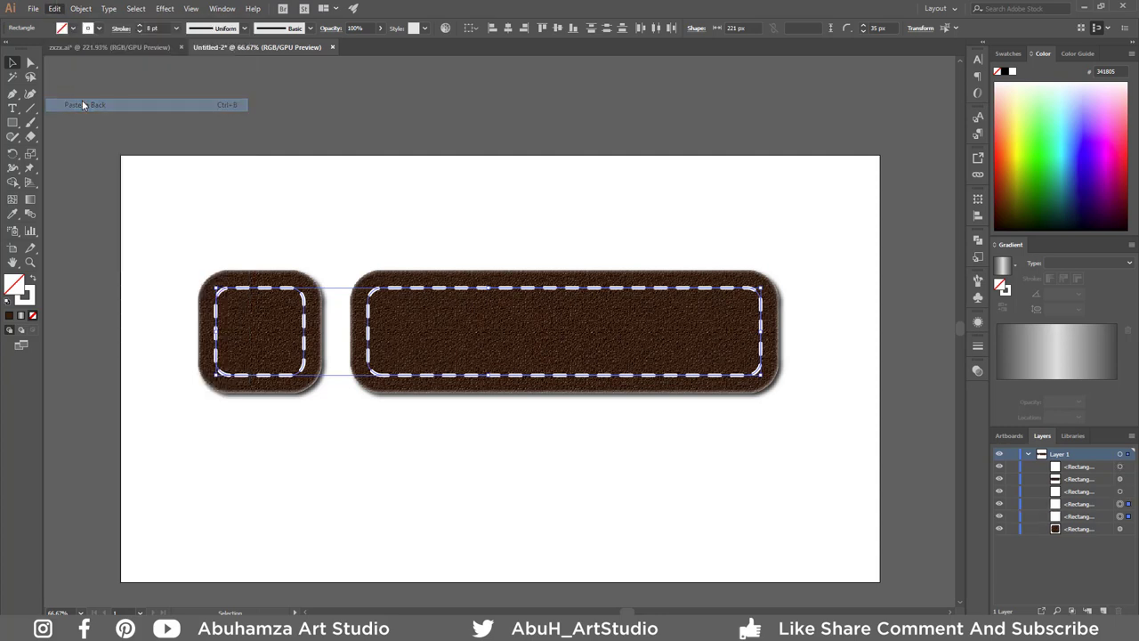
click(33, 281)
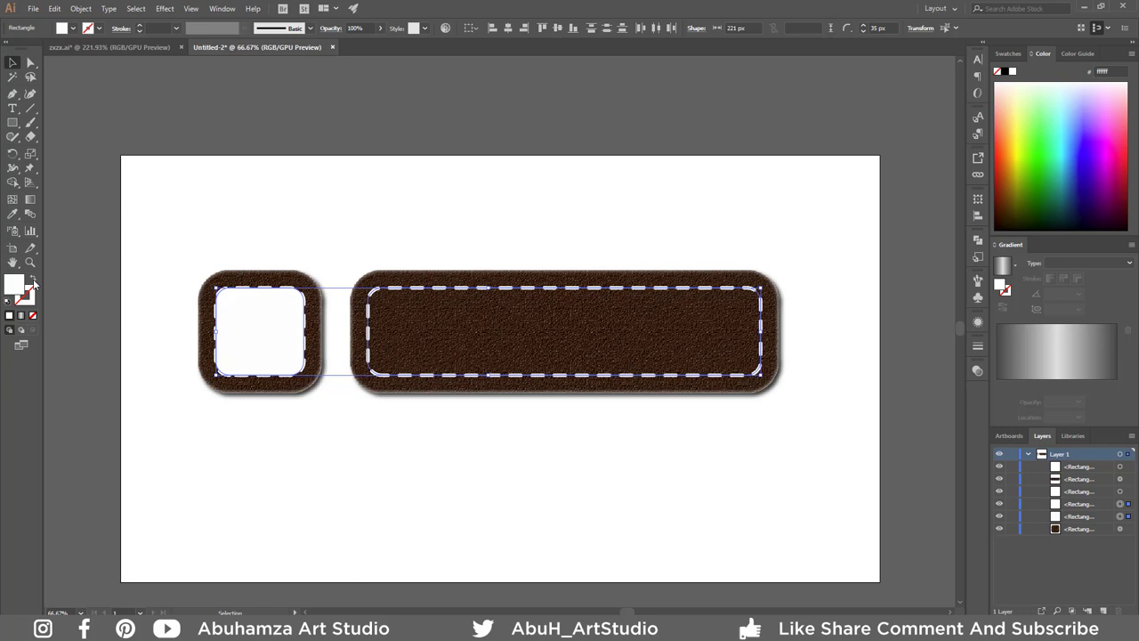
Step: Move the white copy lower in the Layers stack and select both inner panels
click(372, 471)
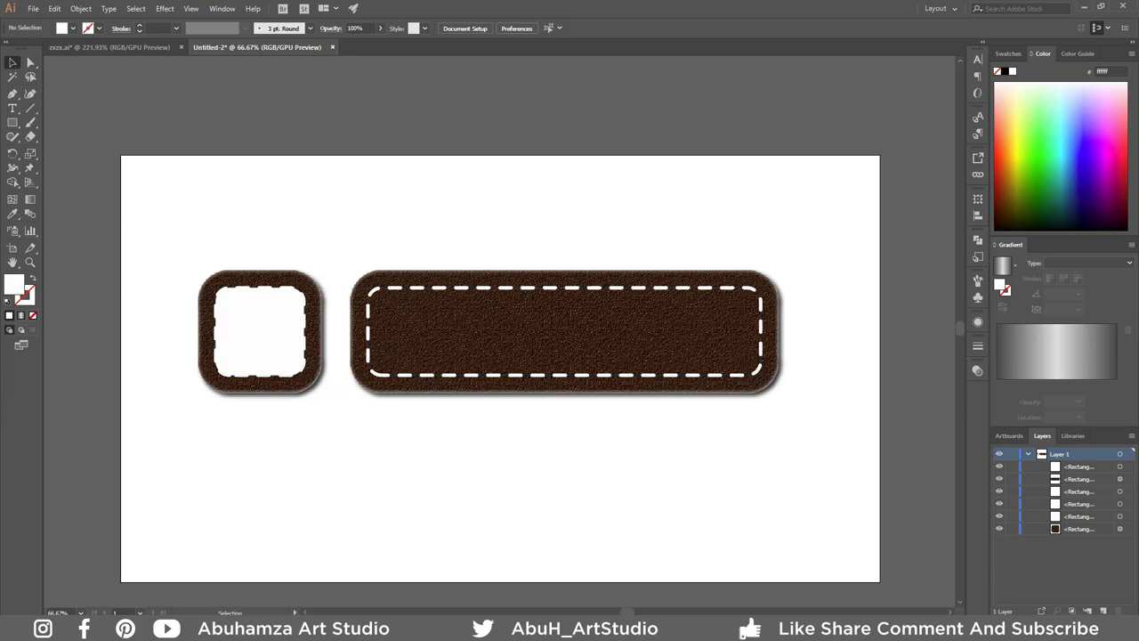
drag(1101, 479, 1103, 523)
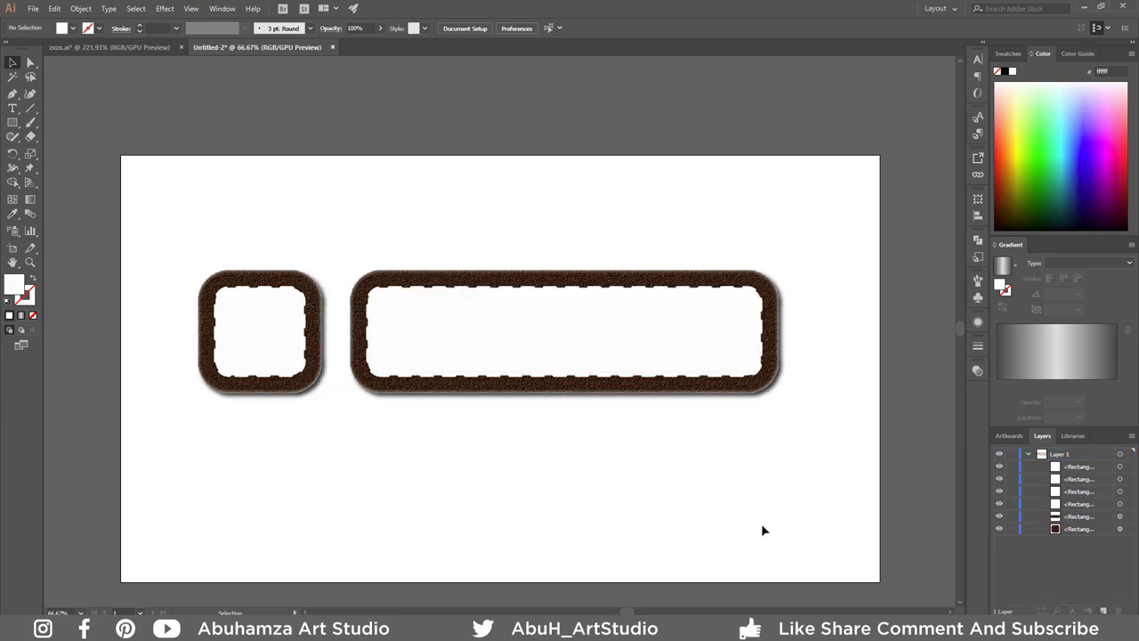
click(240, 334)
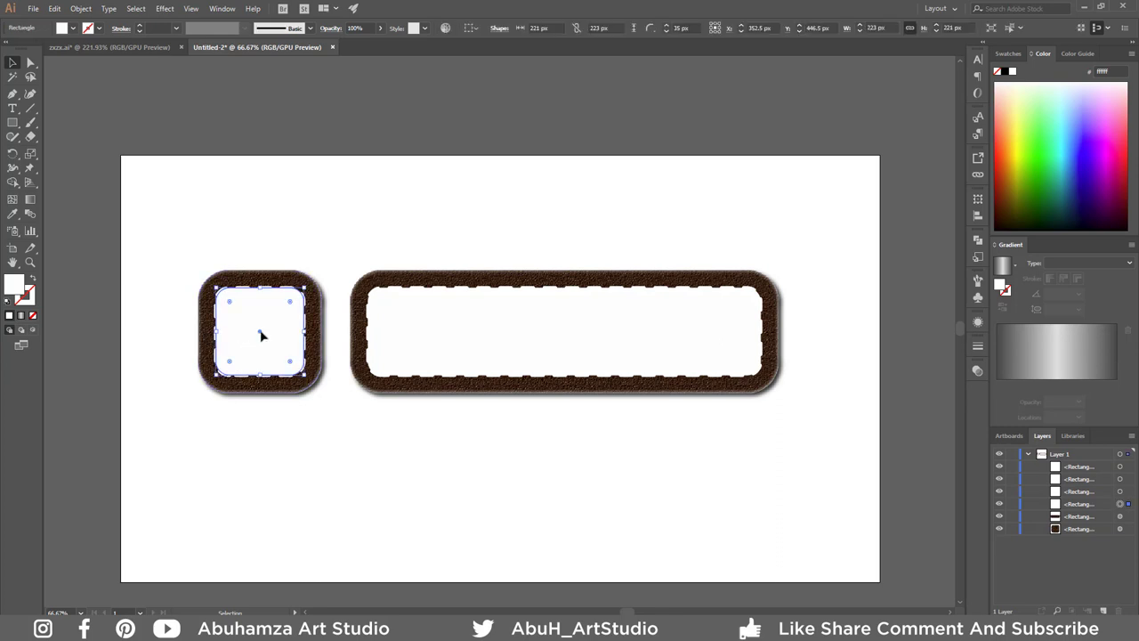
shift+click(548, 322)
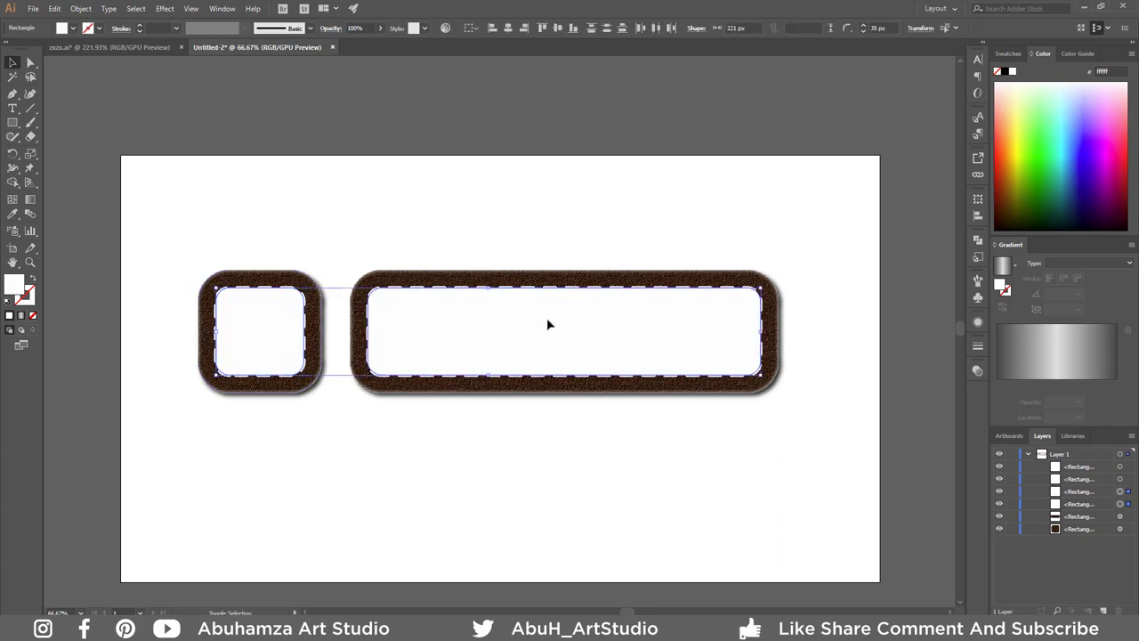
click(13, 213)
Step: Eyedropper the border's dark brown into the inner panels and apply the Sandstone Texturizer
click(226, 273)
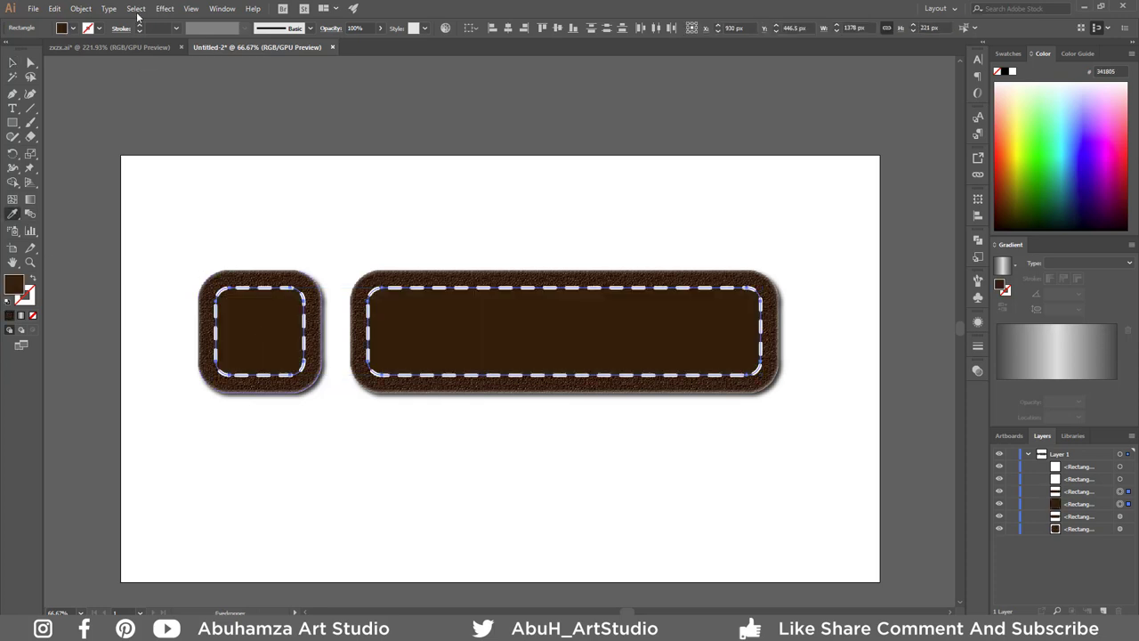
click(164, 9)
mouse_move(172, 265)
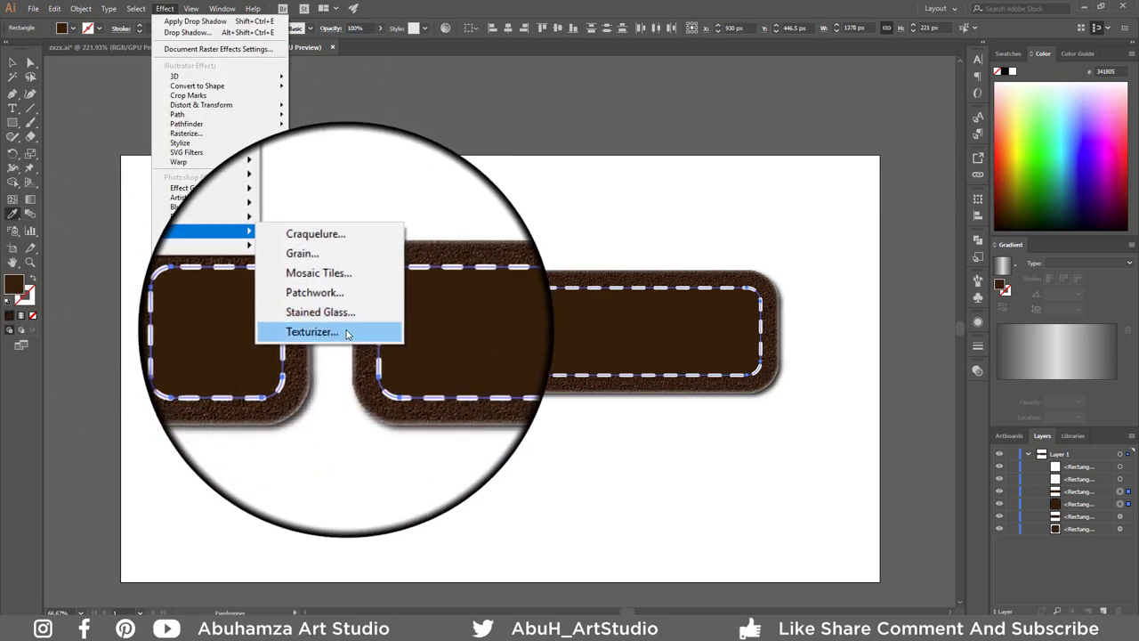
click(347, 333)
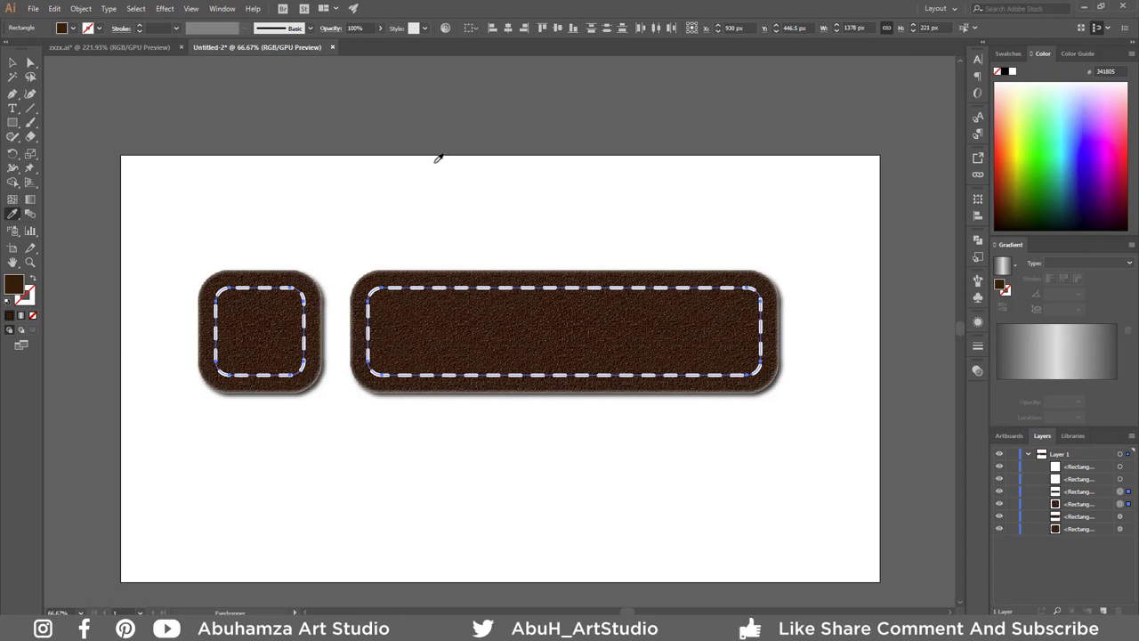
click(14, 62)
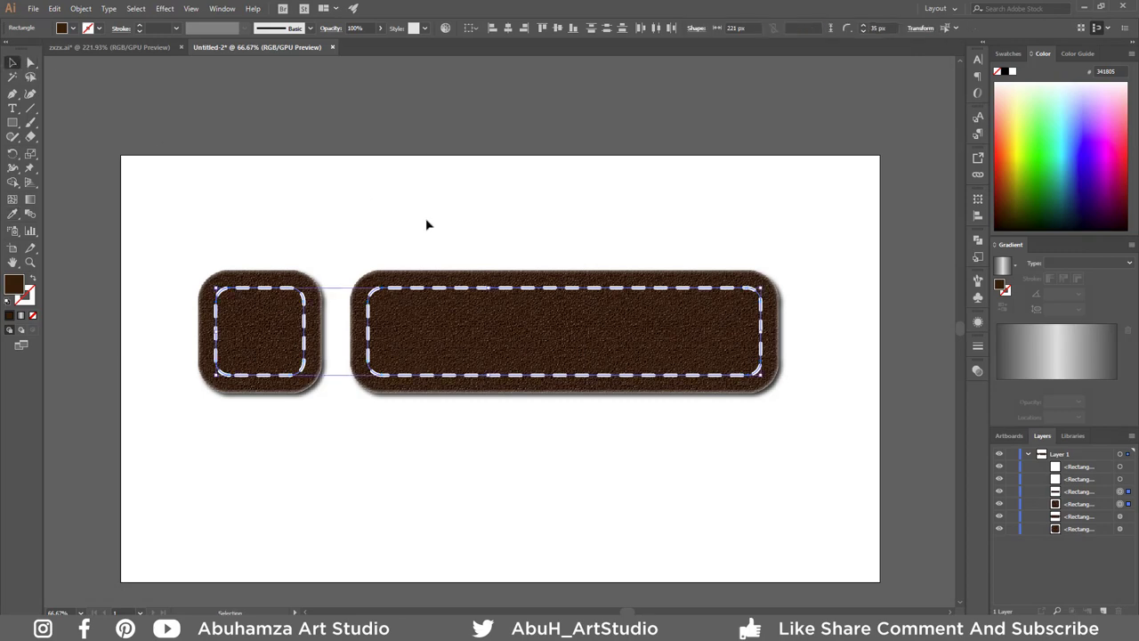
Step: Give the inner panels a reversed two-stop linear gradient ending in brown #6d3a17
click(1012, 389)
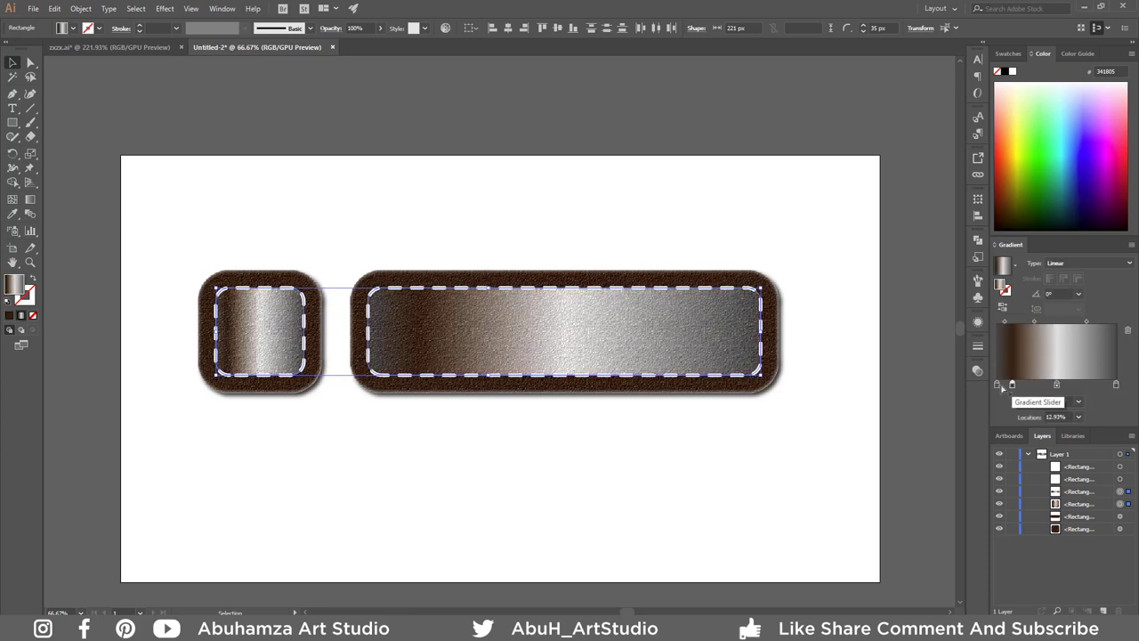
mouse_move(996, 384)
mouse_down()
mouse_move(996, 411)
mouse_move(984, 383)
mouse_up()
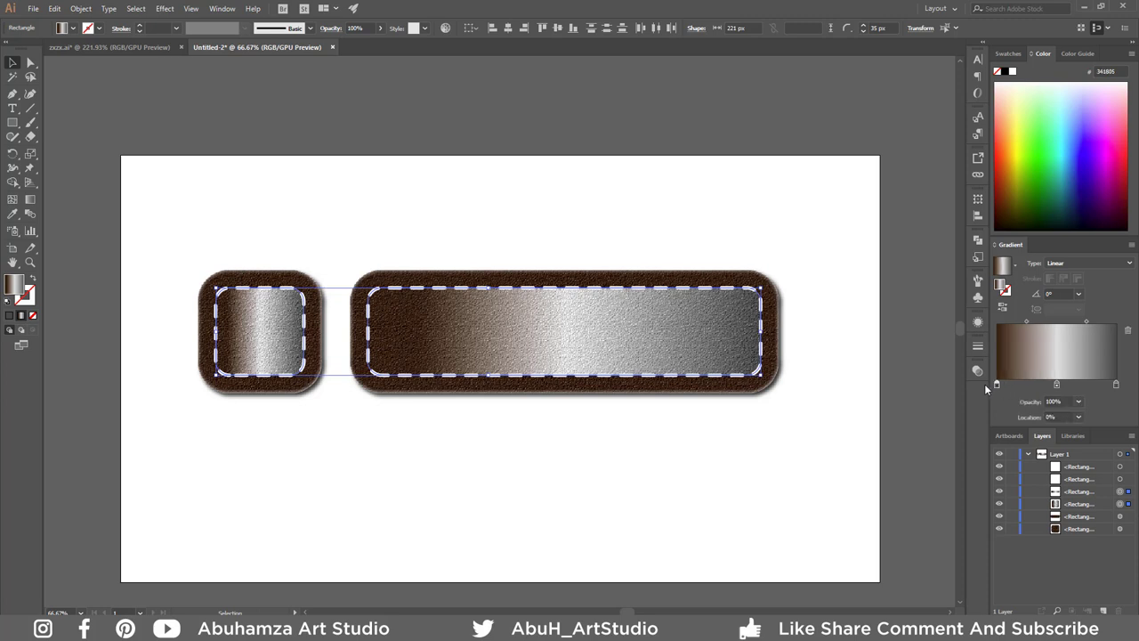
click(1057, 384)
drag(1057, 386, 1059, 427)
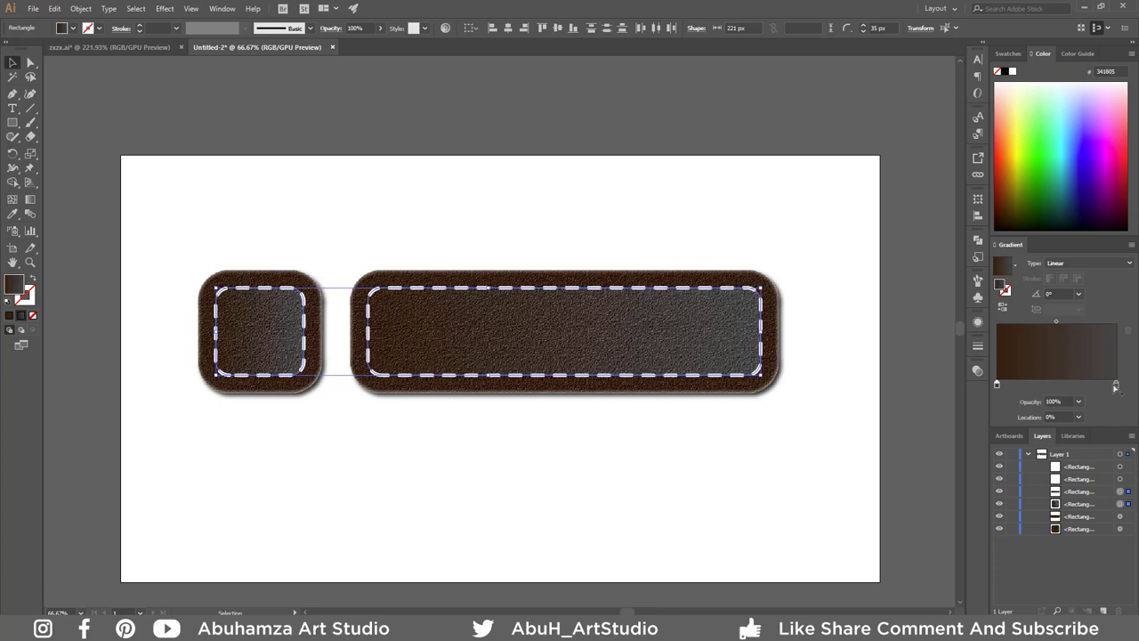
click(1116, 384)
double_click(1115, 385)
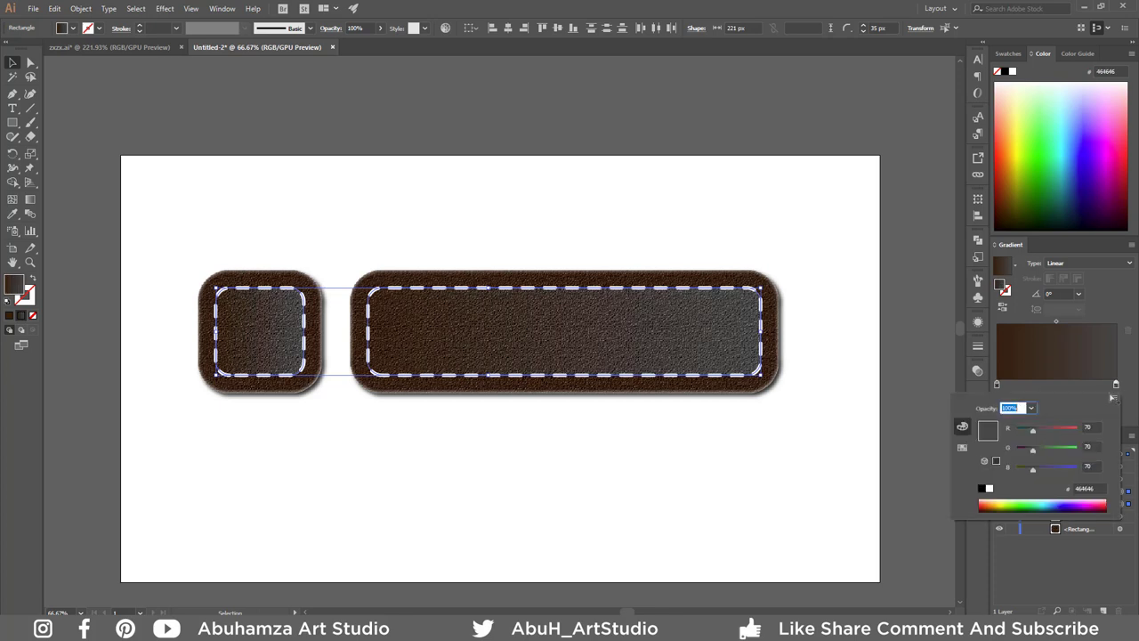
click(1087, 488)
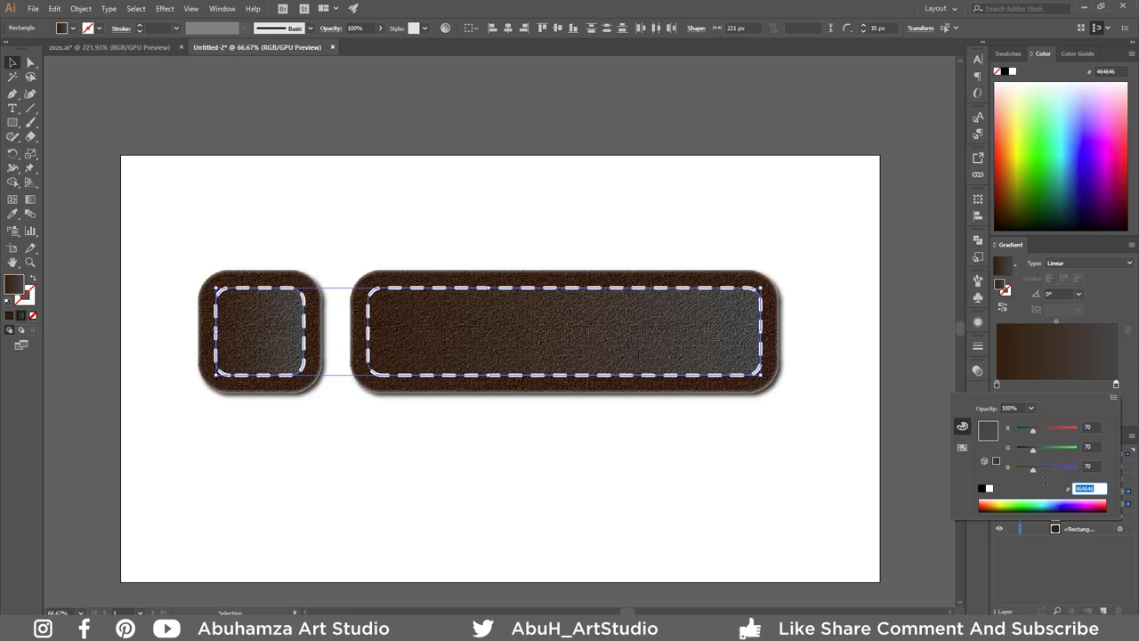
text(6d3a17)
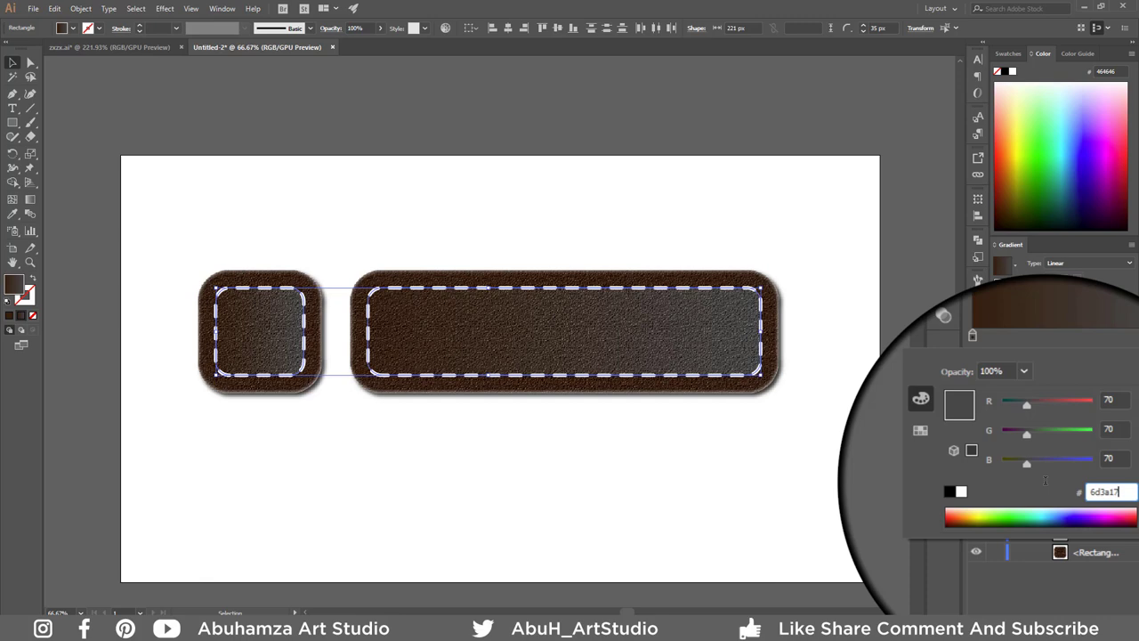
key(Return)
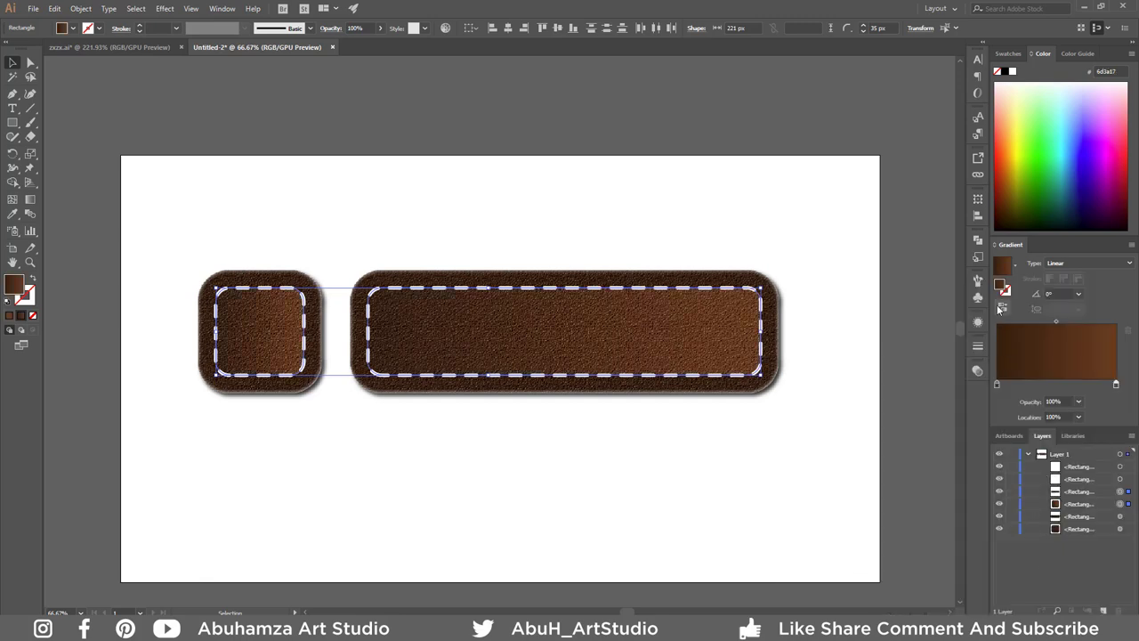
click(1001, 308)
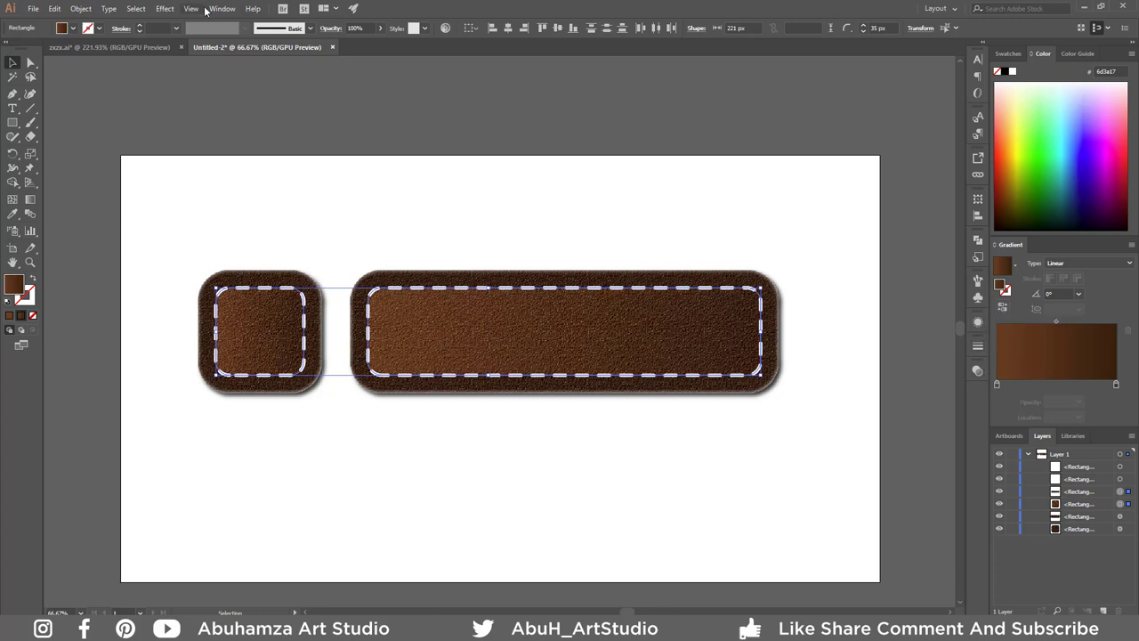
Step: Open Effect > Stylize > Inner Glow for the selected inner panels
click(166, 10)
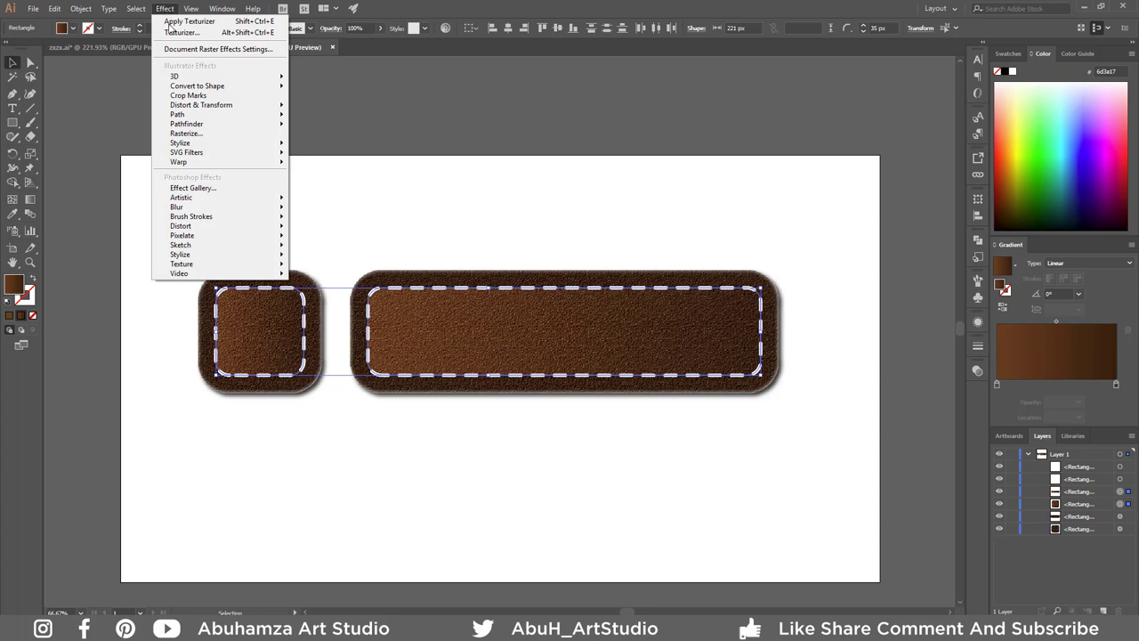
mouse_move(179, 142)
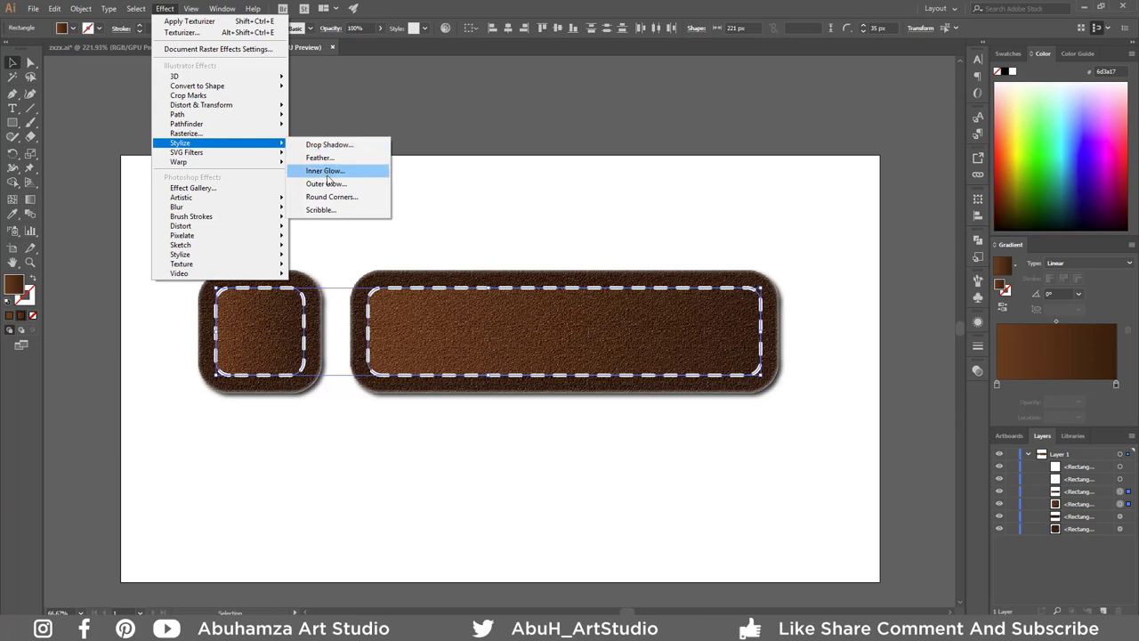
click(325, 170)
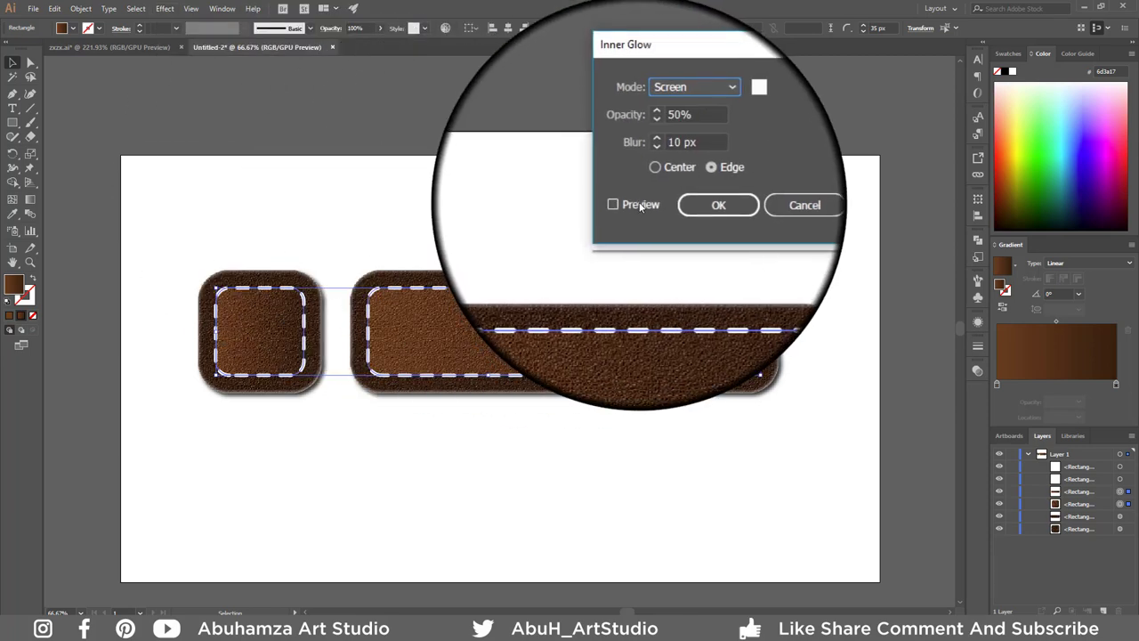
Step: Apply an inner glow: Multiply, 75% opacity, 25 px blur, colour #0f0f0f
click(638, 204)
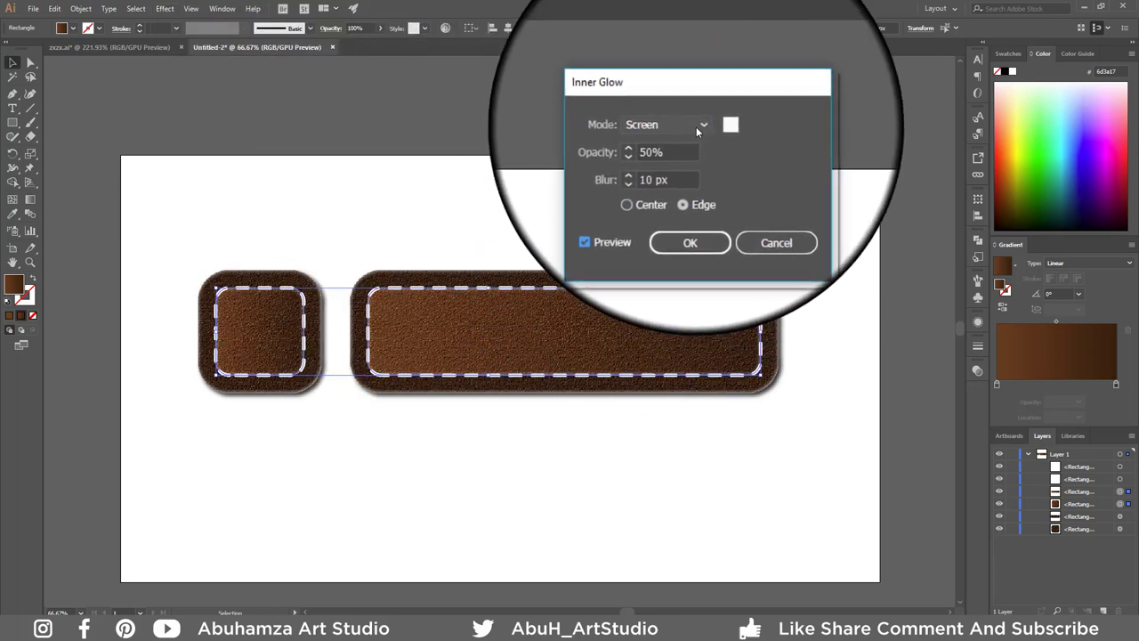
click(698, 124)
click(693, 154)
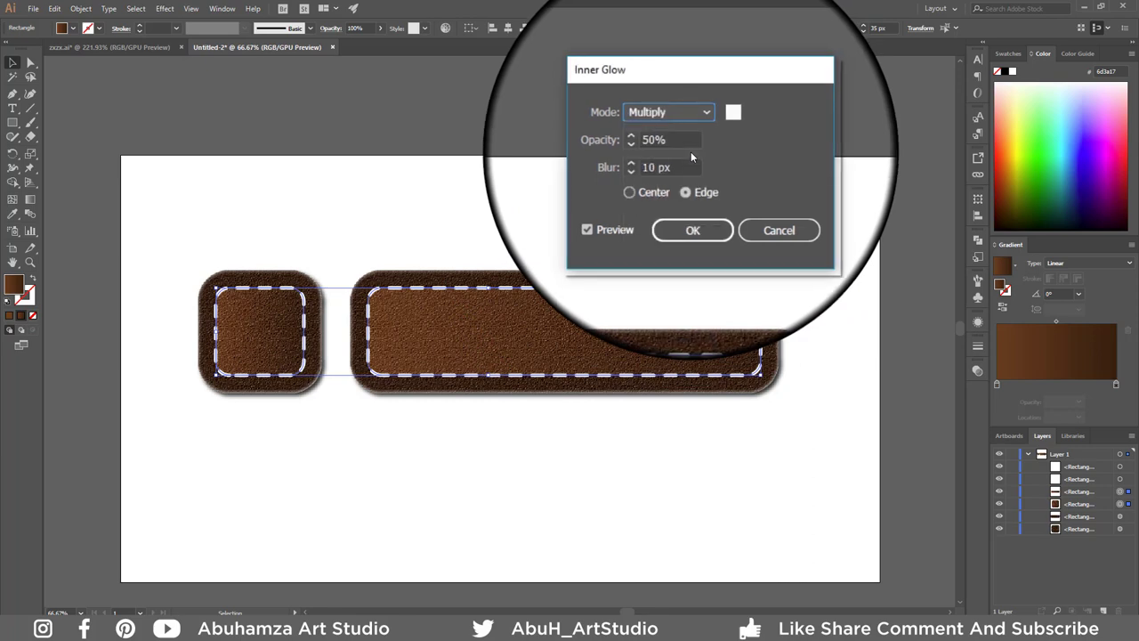
double_click(658, 140)
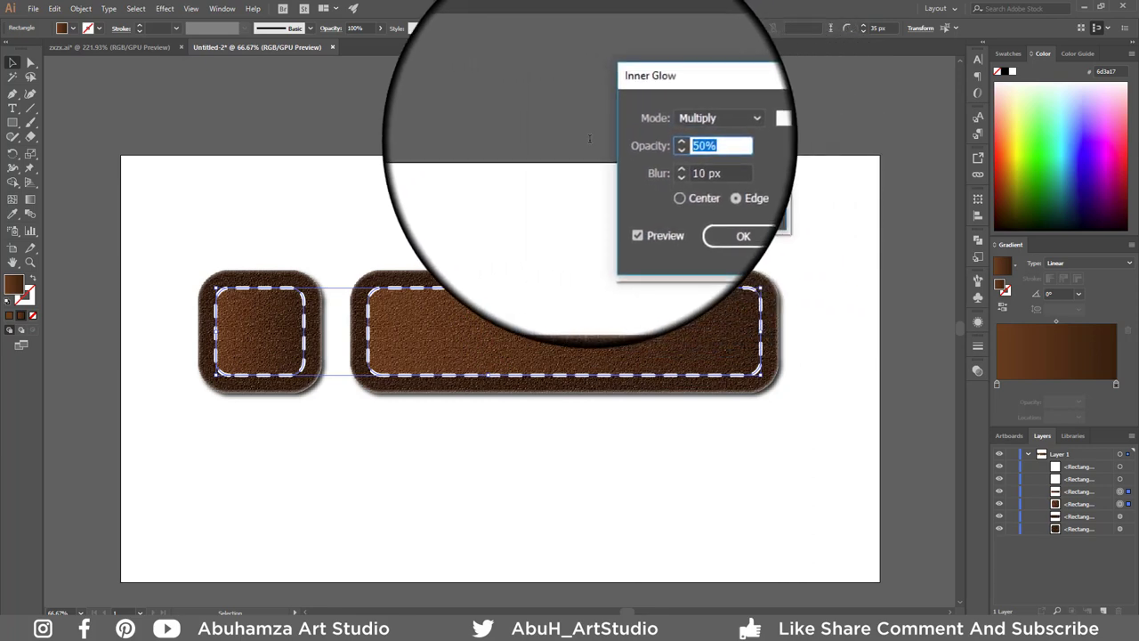
text(75)
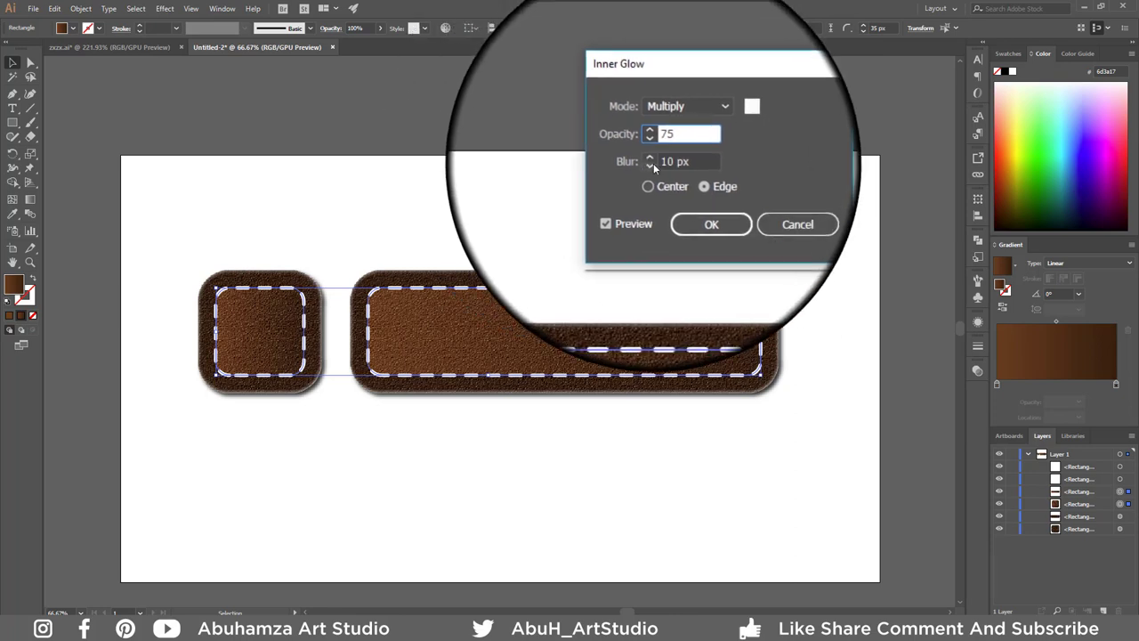
key(Tab)
text(2)
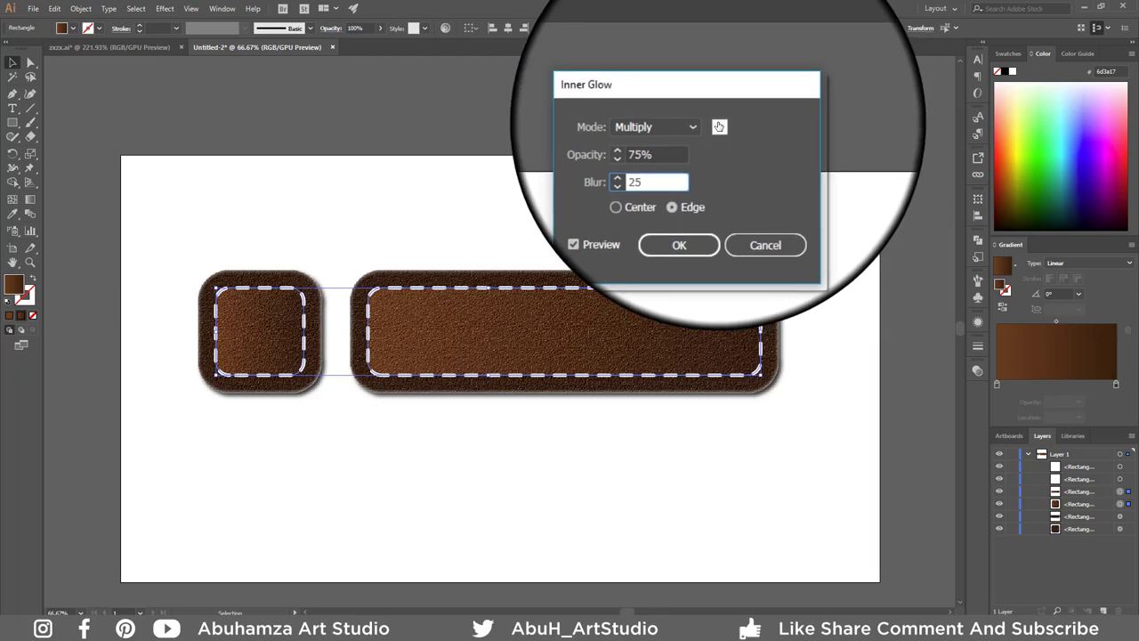
click(719, 127)
click(601, 225)
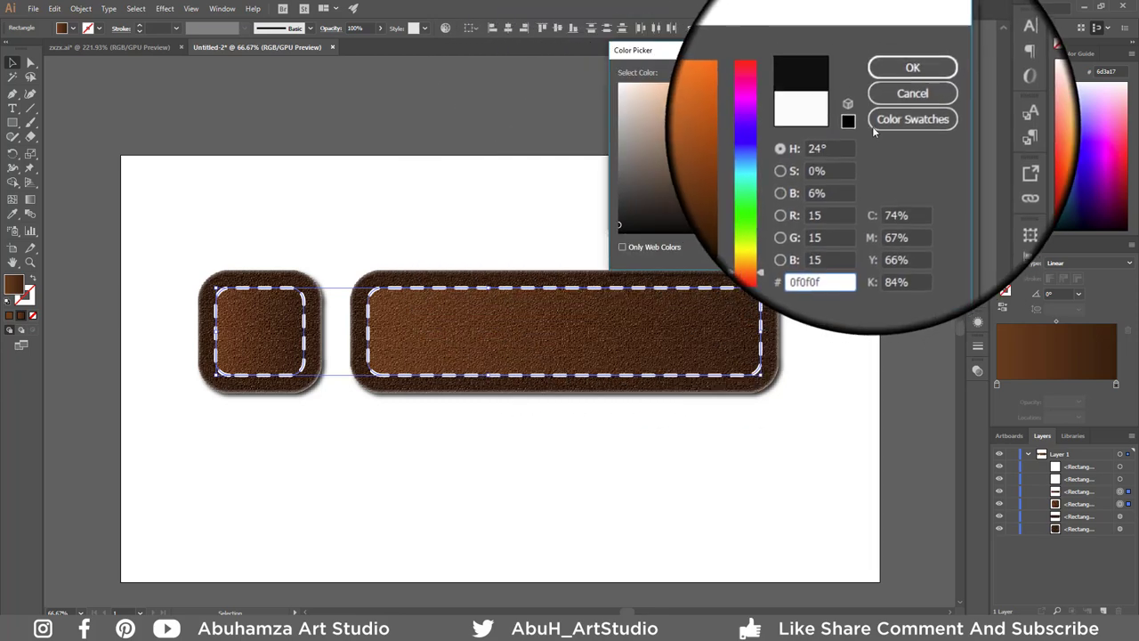
click(899, 87)
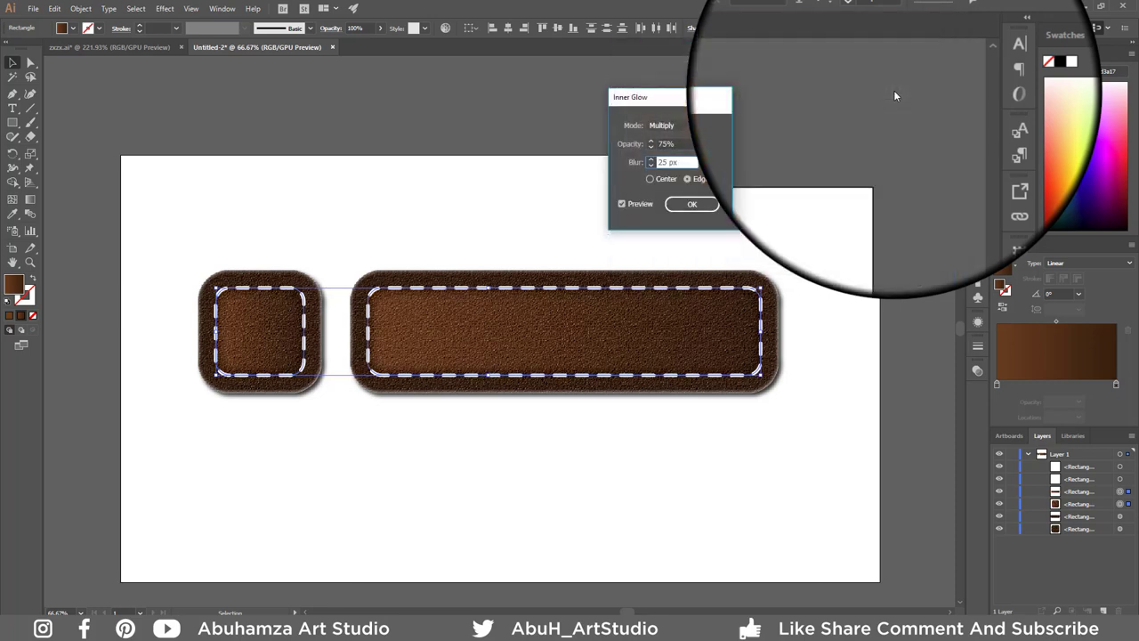
click(699, 208)
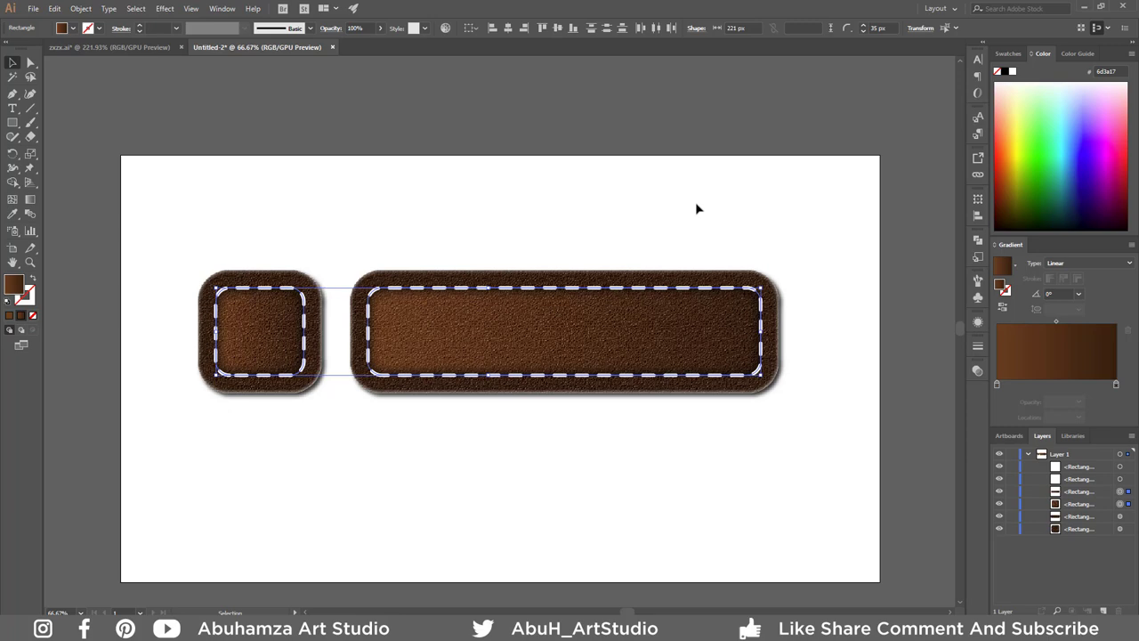
Step: Draw a 40 × 40 px circle above the belt with the Ellipse tool and zoom in on it
click(12, 122)
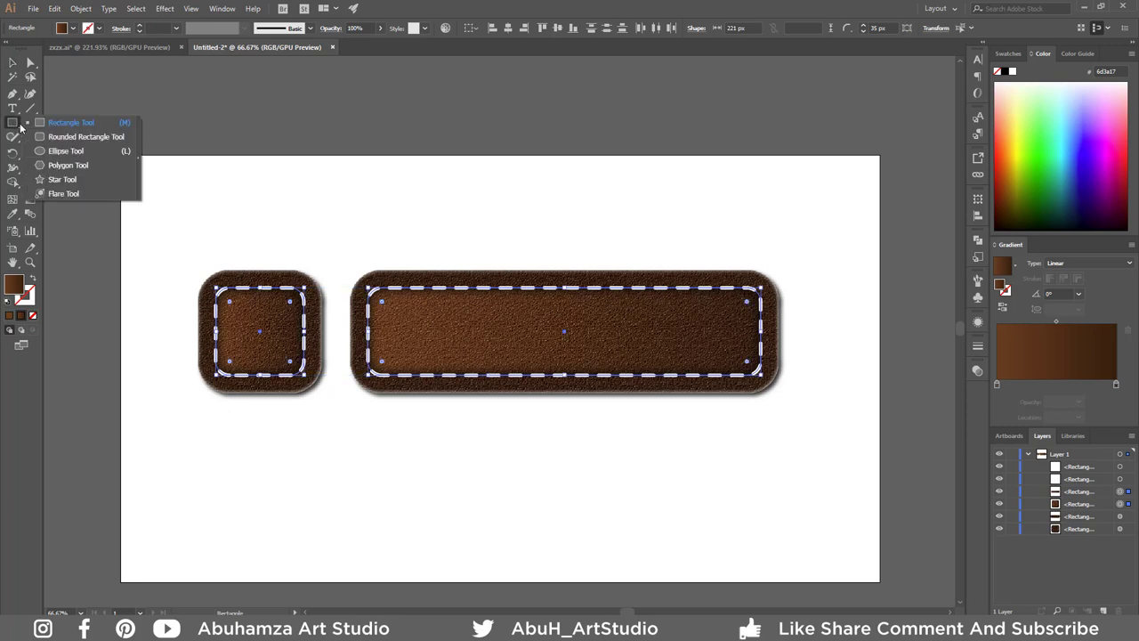
click(66, 151)
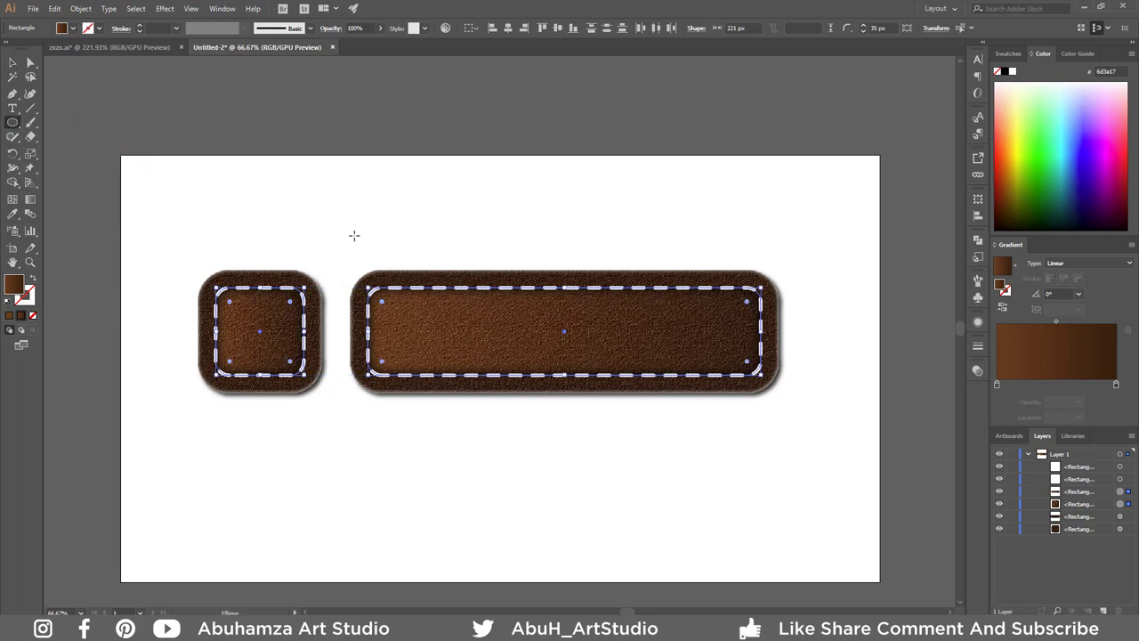
drag(357, 220, 363, 229)
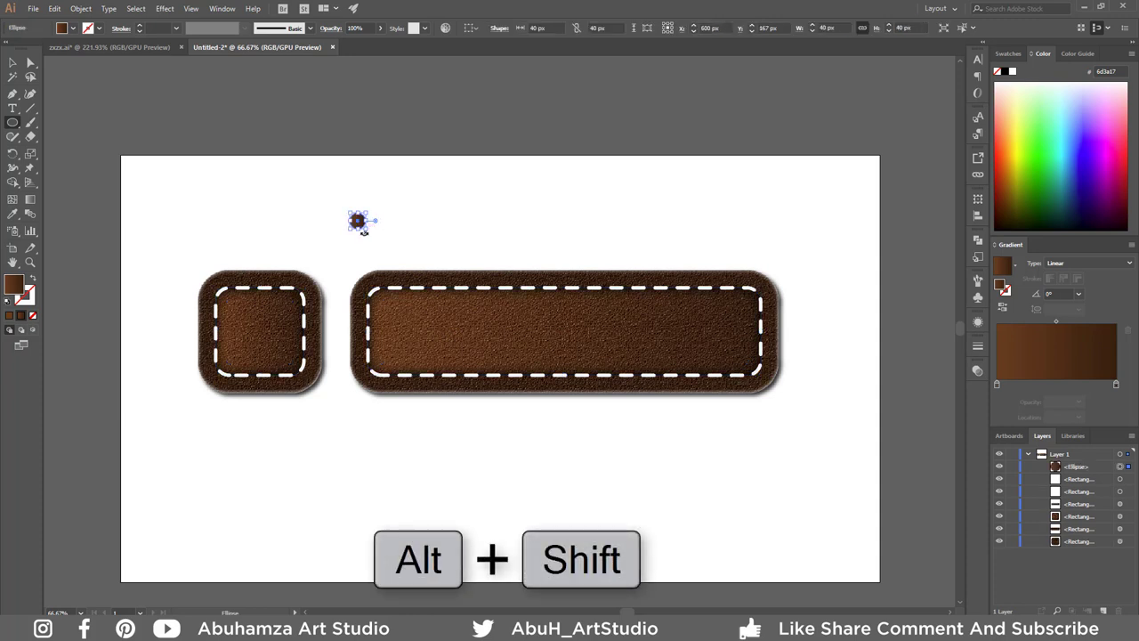
key(v)
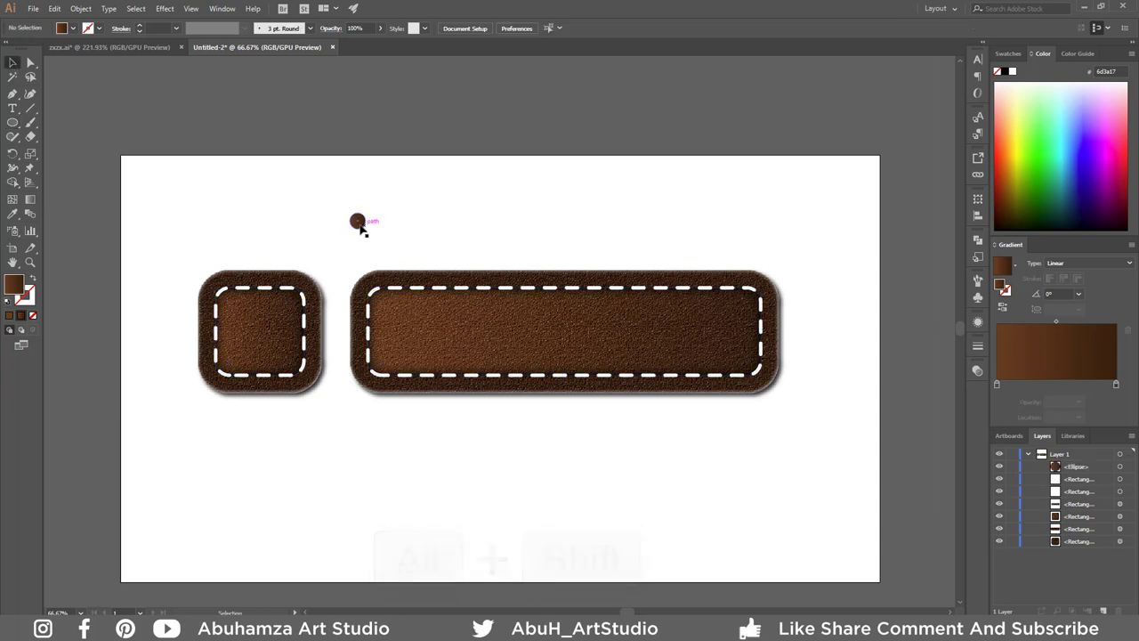
key(z)
click(357, 220)
drag(356, 221, 358, 224)
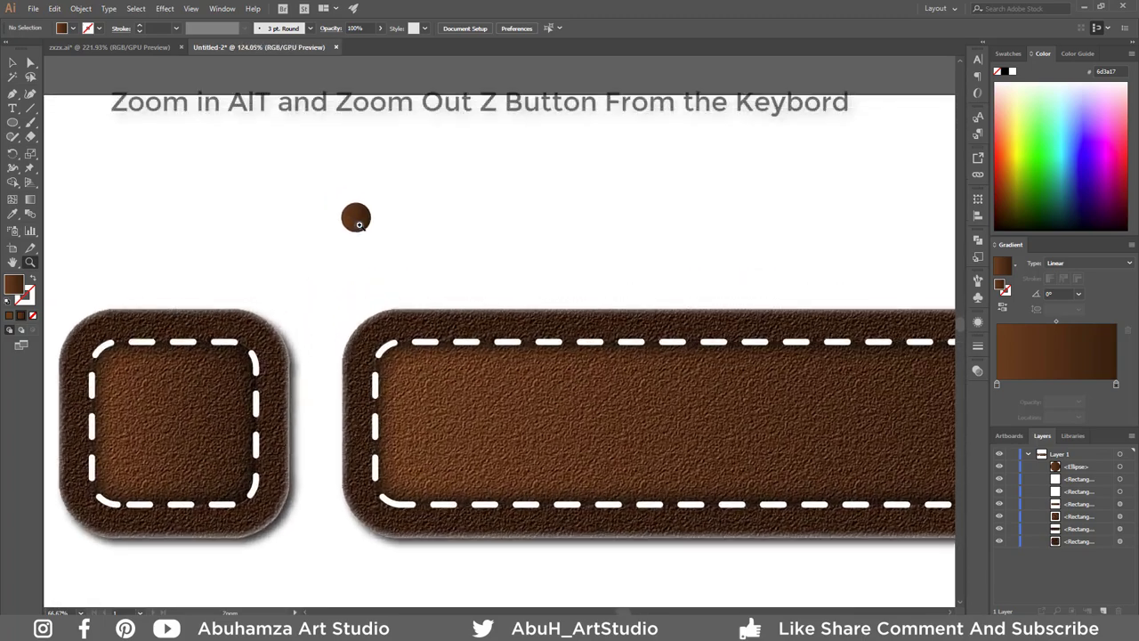
key(v)
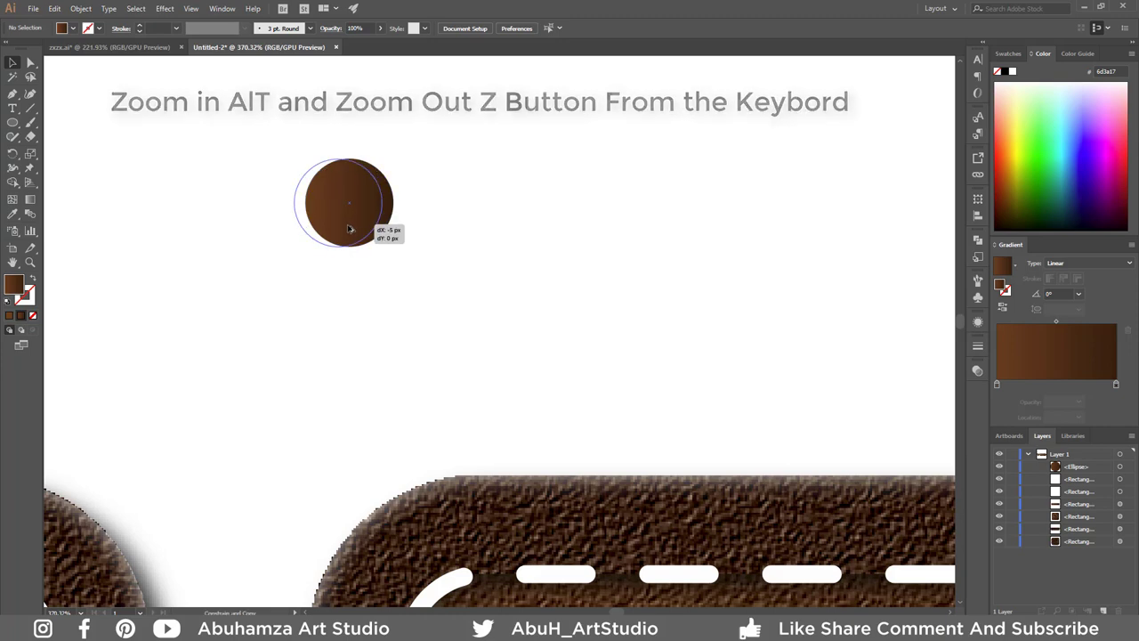
Step: Duplicate the circle twice: one overlapping copy down-left and one off to the right
drag(358, 224, 348, 235)
click(424, 160)
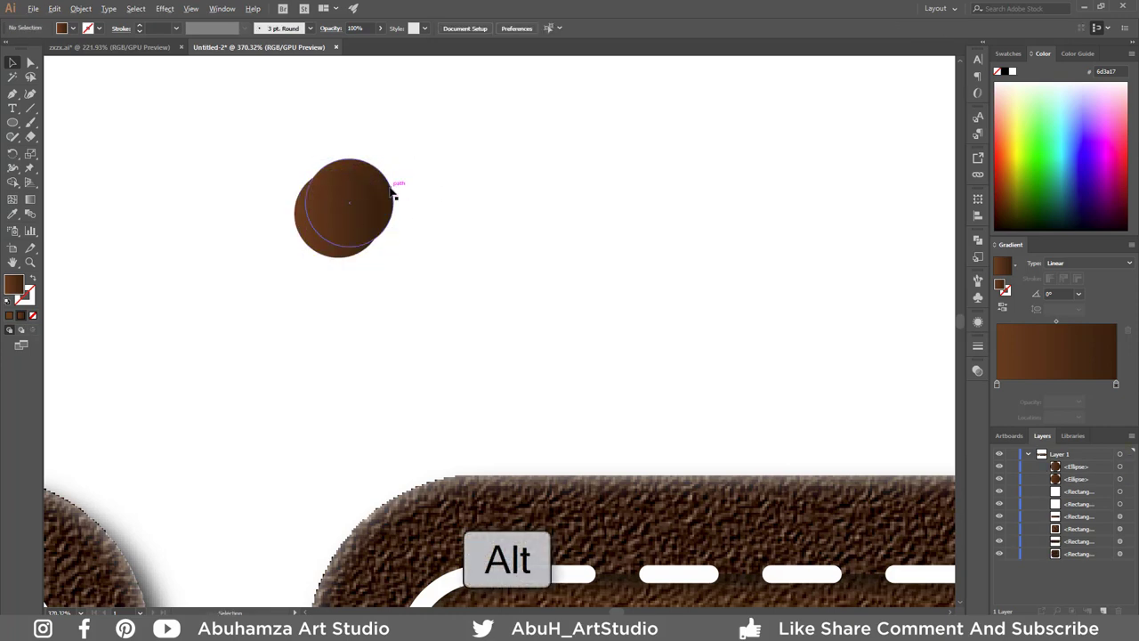
drag(394, 182, 535, 182)
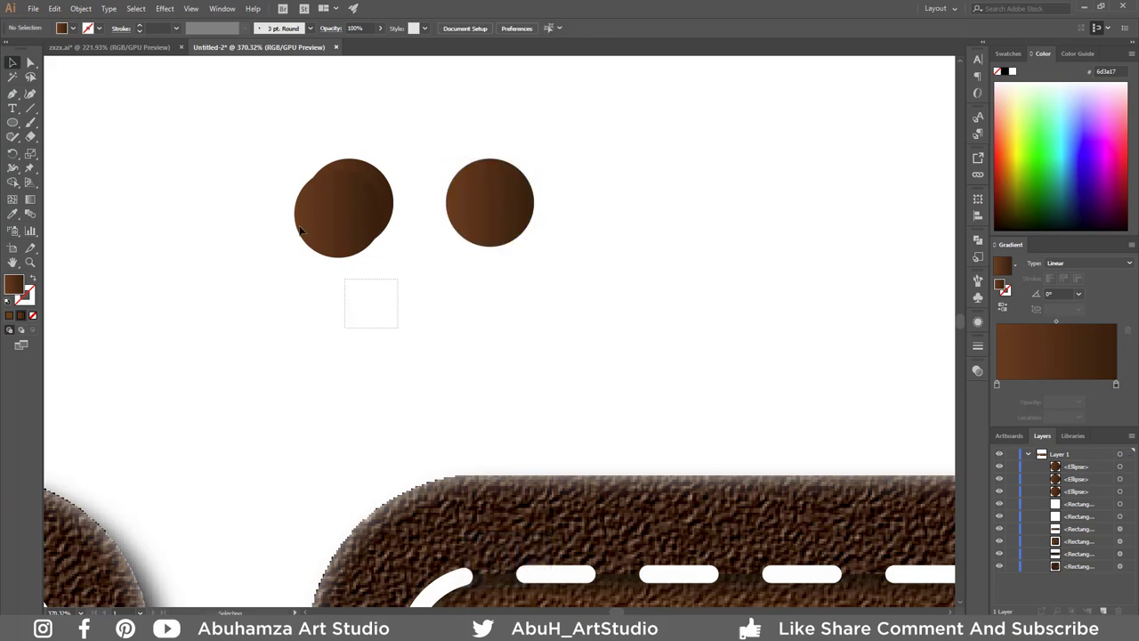
Step: Cut a crescent from the overlapping pair with Shape Builder and fill it black
drag(398, 334, 275, 181)
click(12, 182)
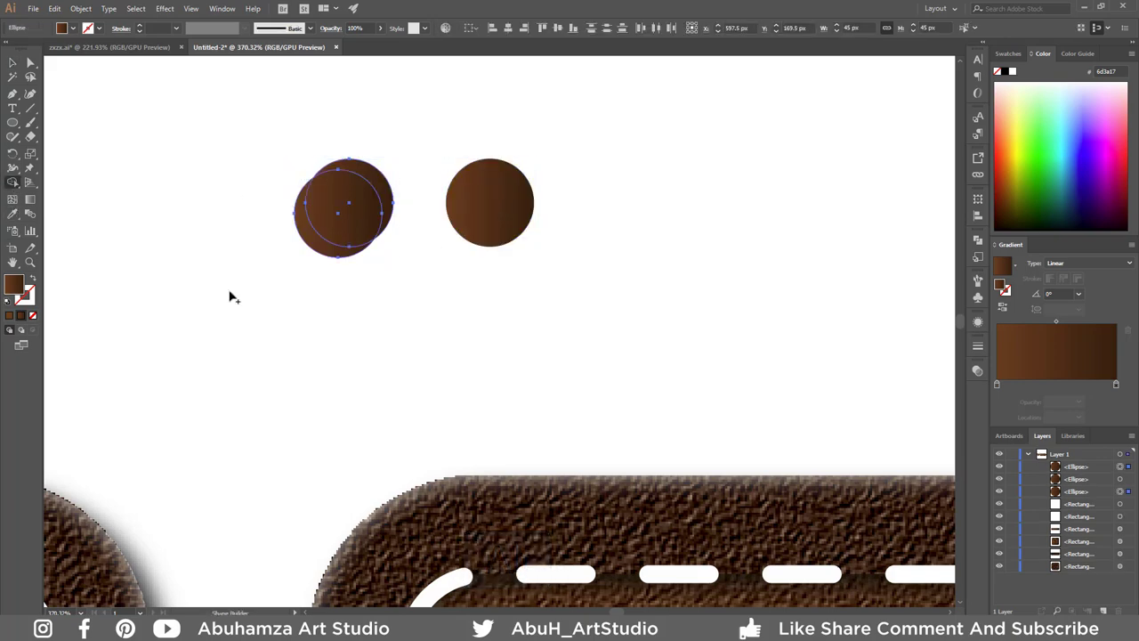
drag(254, 289, 356, 182)
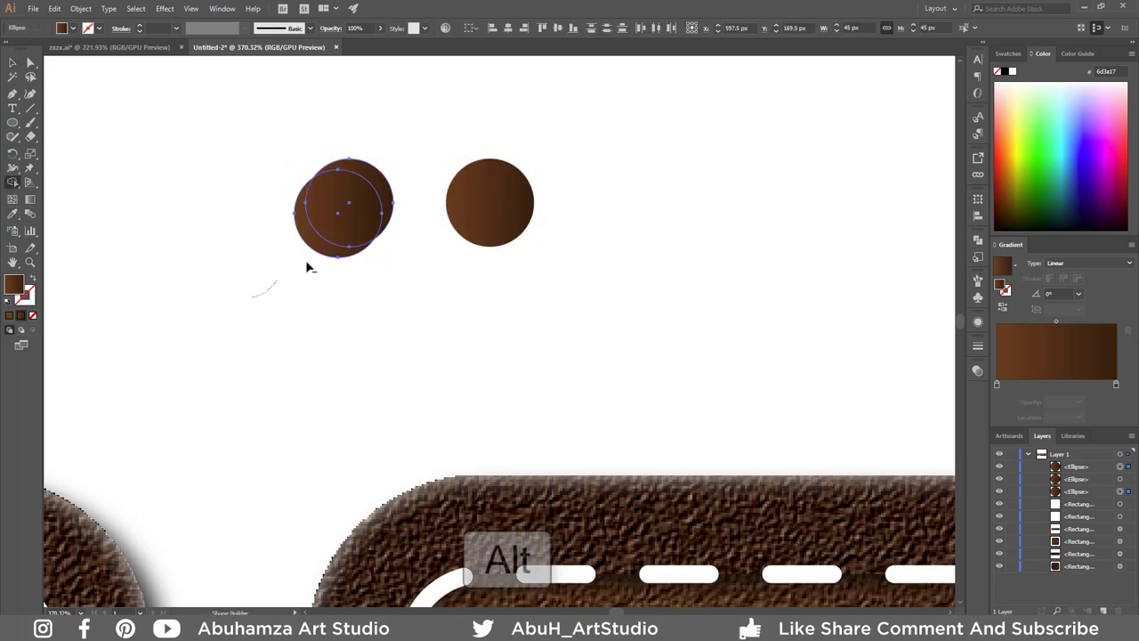
click(12, 62)
click(73, 28)
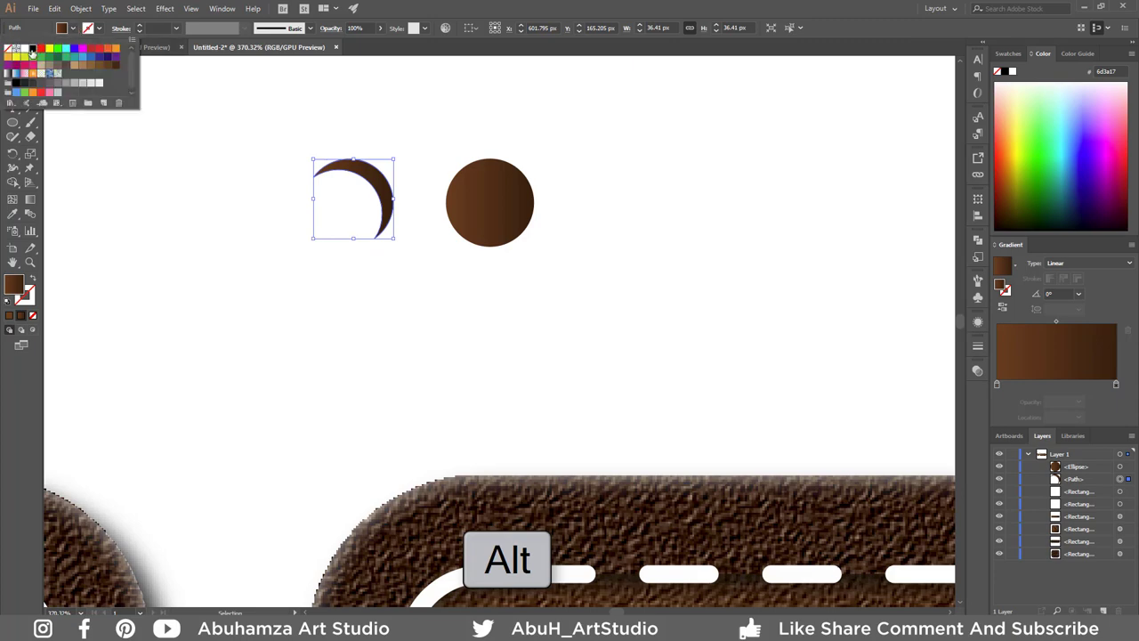
click(33, 48)
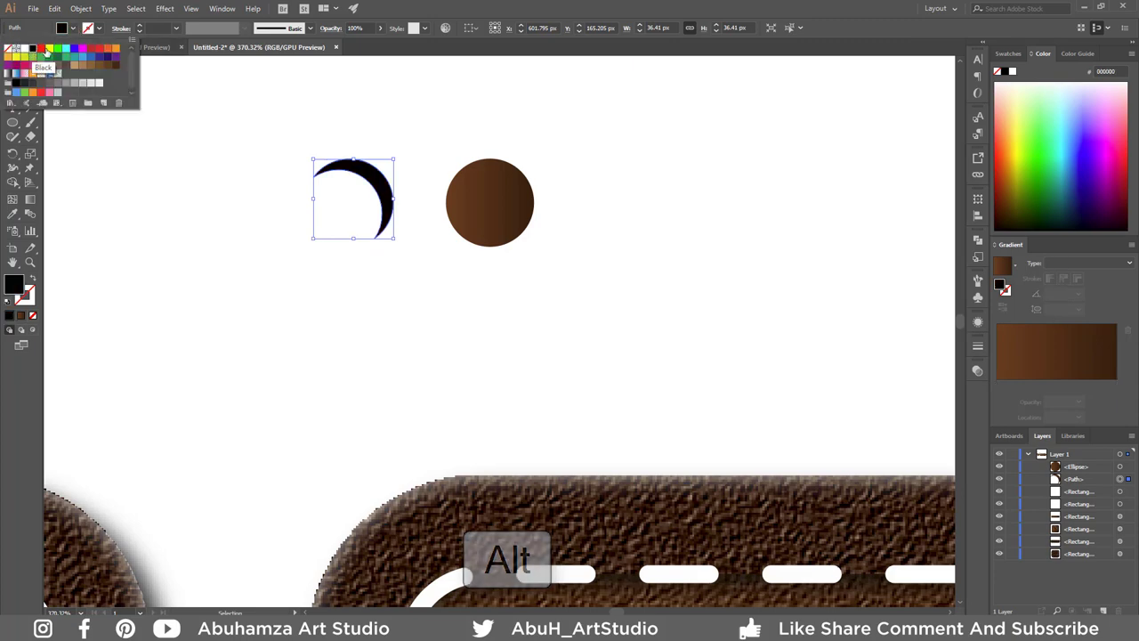
Step: Apply a Gaussian Blur of about 2.9 px radius to the black crescent
click(165, 10)
mouse_move(177, 207)
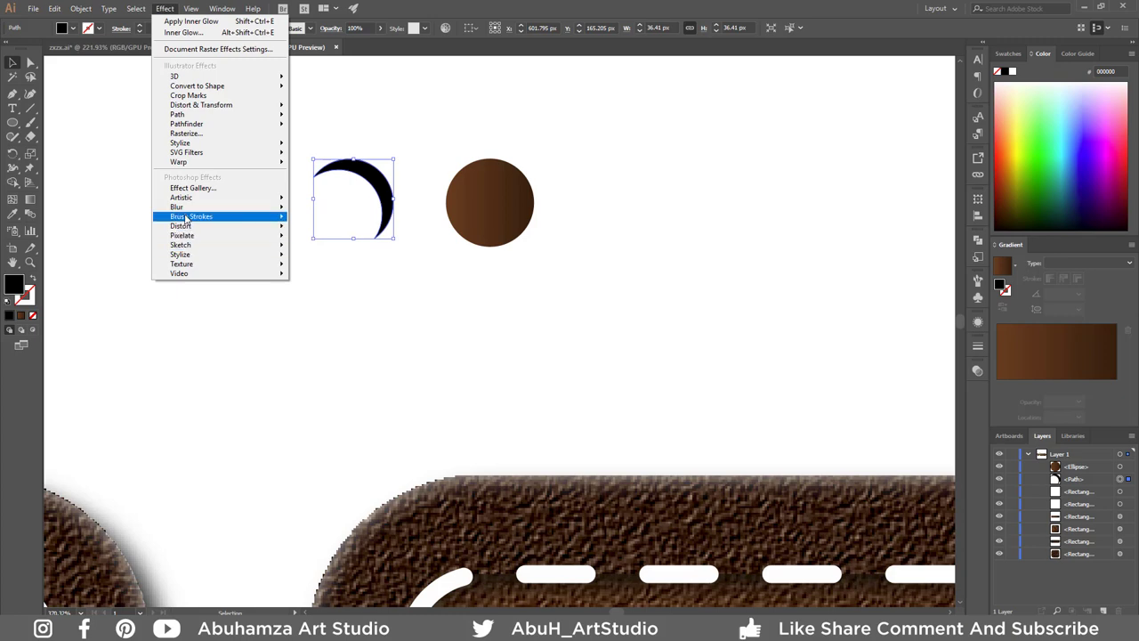
click(319, 210)
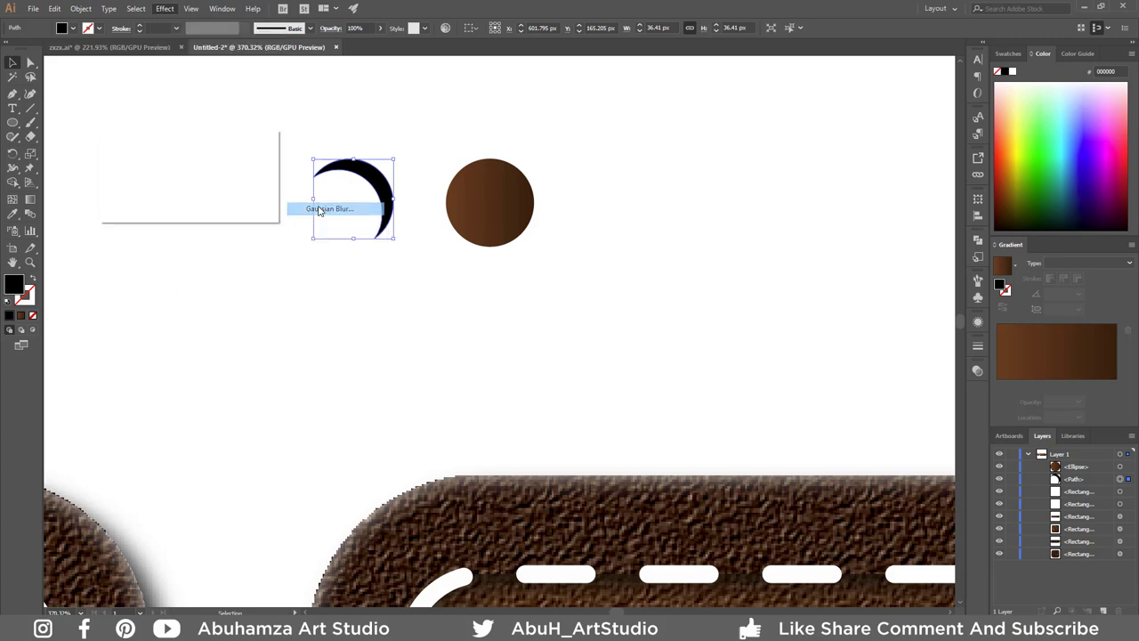
click(138, 193)
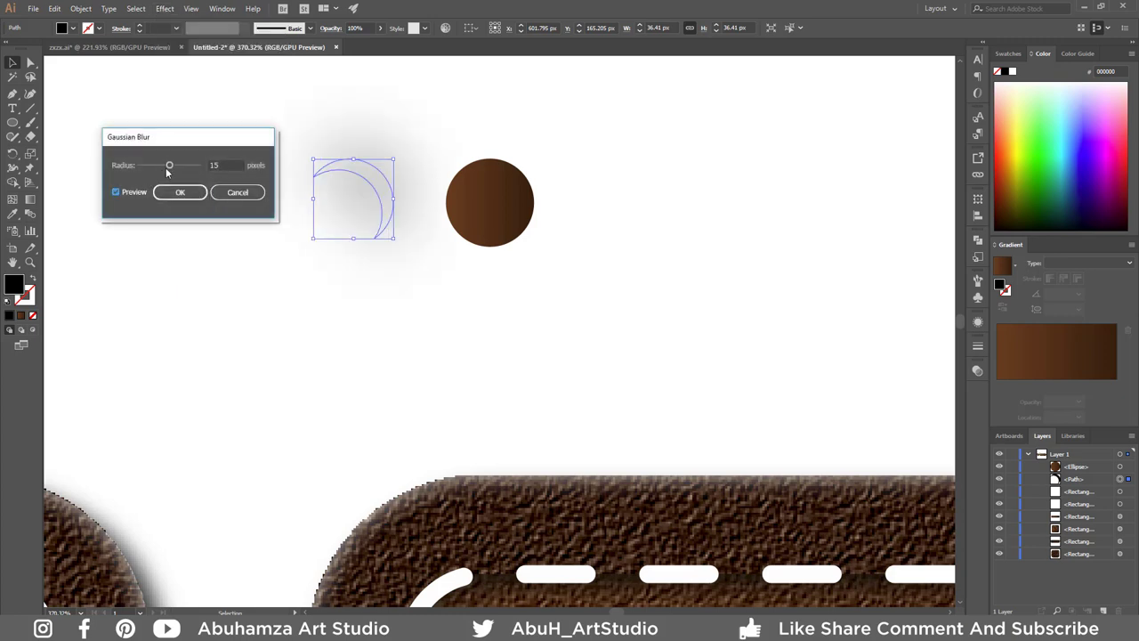
drag(169, 165, 148, 169)
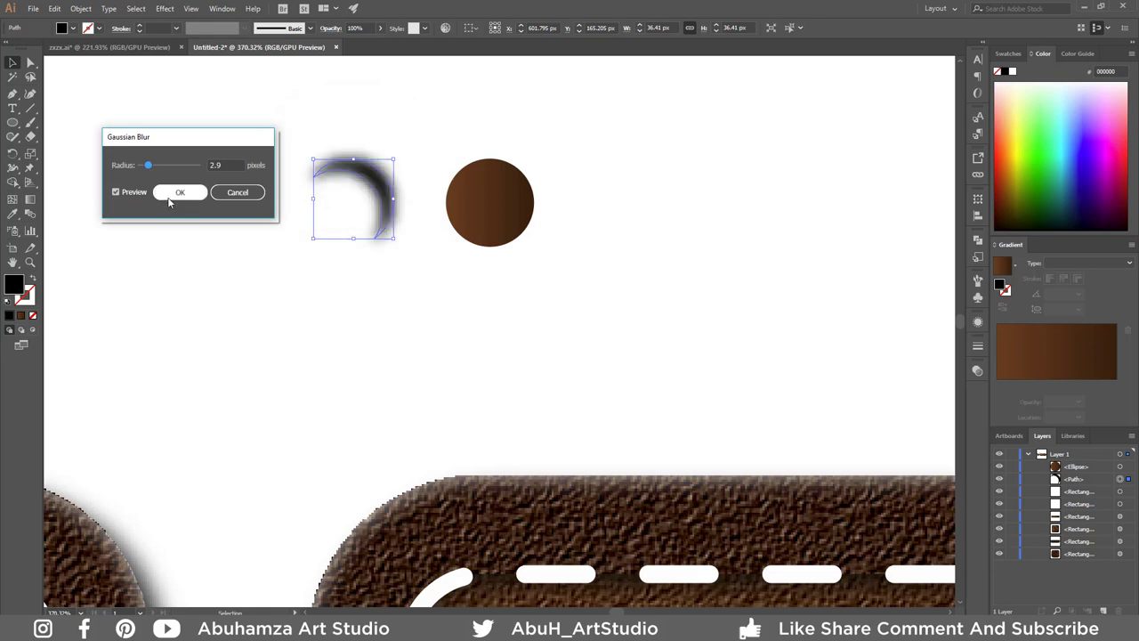
click(169, 202)
Step: Bring the blurred crescent to front and place it over the brown circle's edge
click(267, 359)
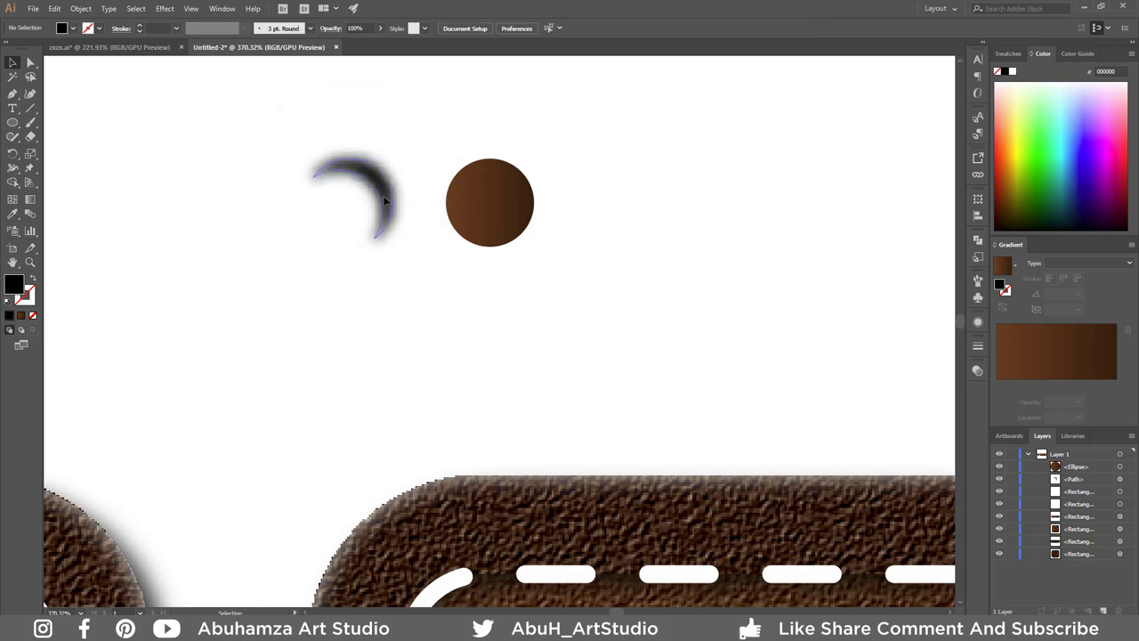
right_click(384, 201)
mouse_move(415, 394)
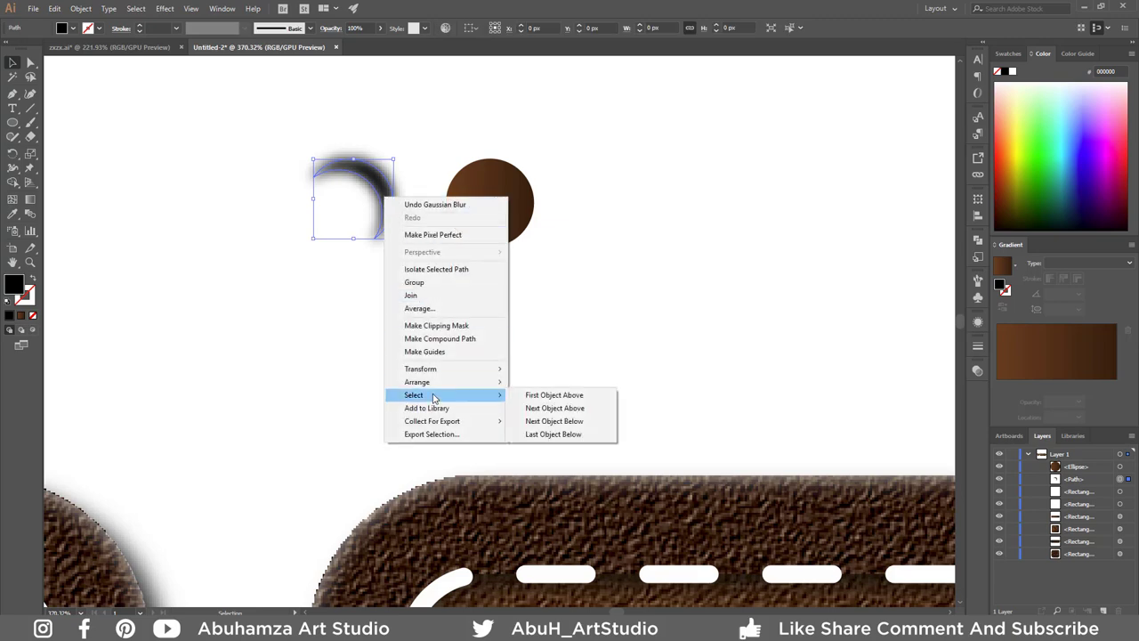
click(551, 382)
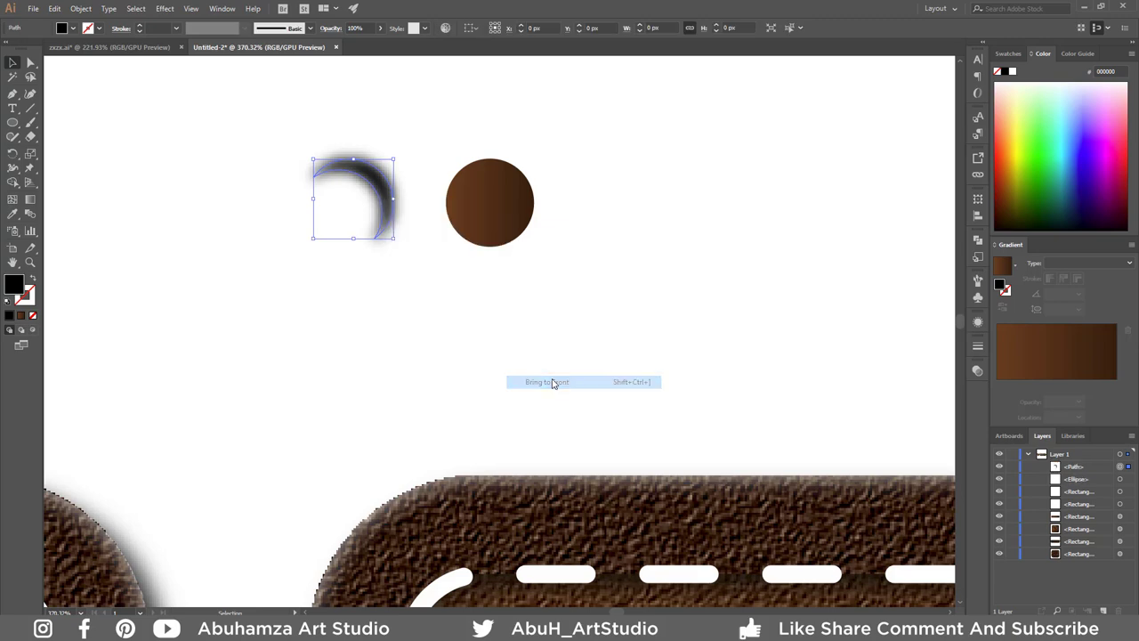
click(546, 381)
drag(393, 207, 528, 205)
click(535, 290)
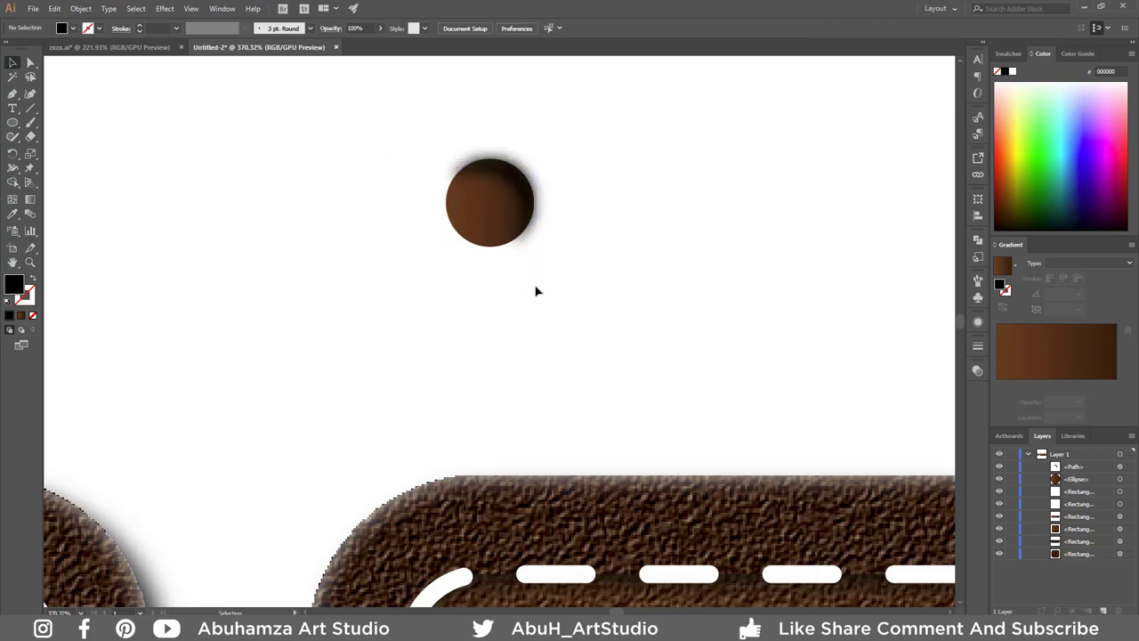
Step: Copy the brown circle to the left and fill the right circle solid black
drag(476, 234, 339, 233)
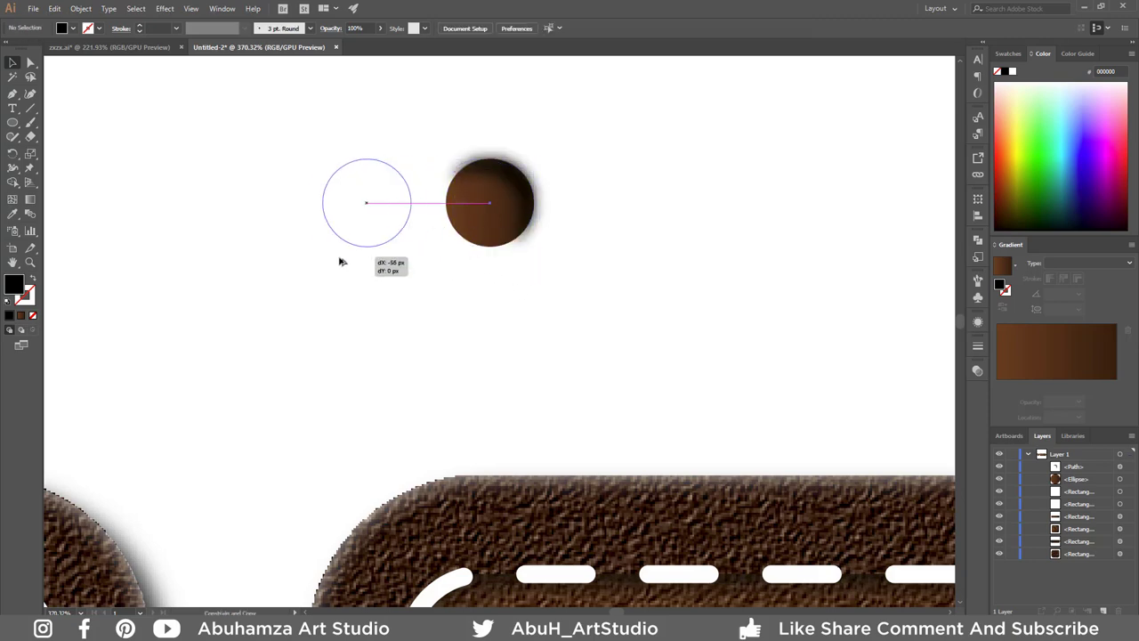
click(445, 311)
click(491, 244)
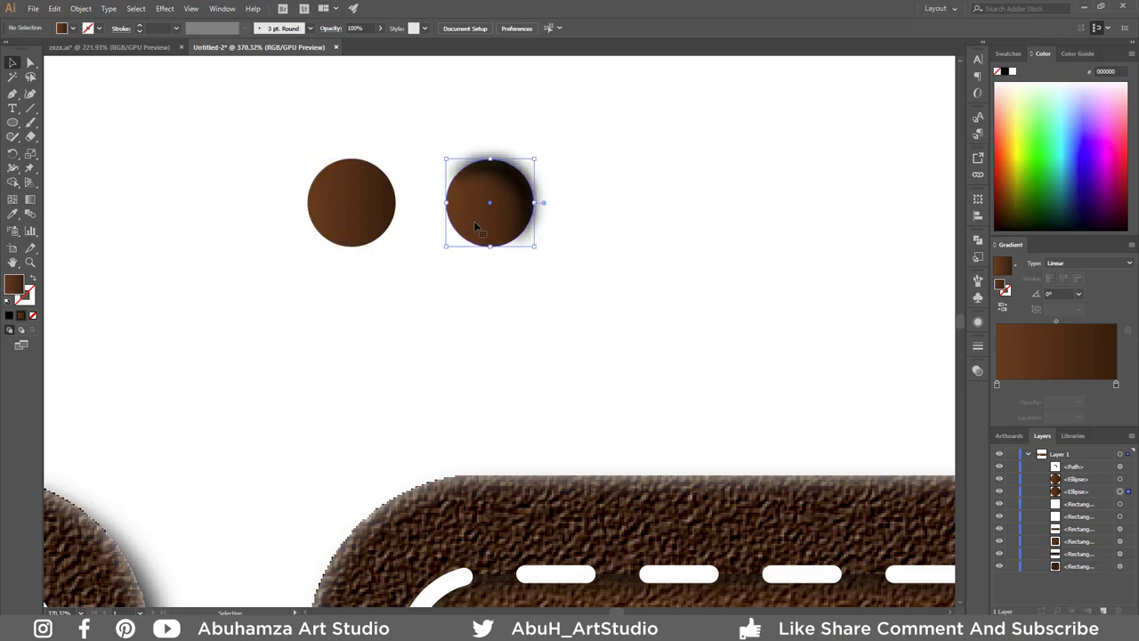
click(73, 27)
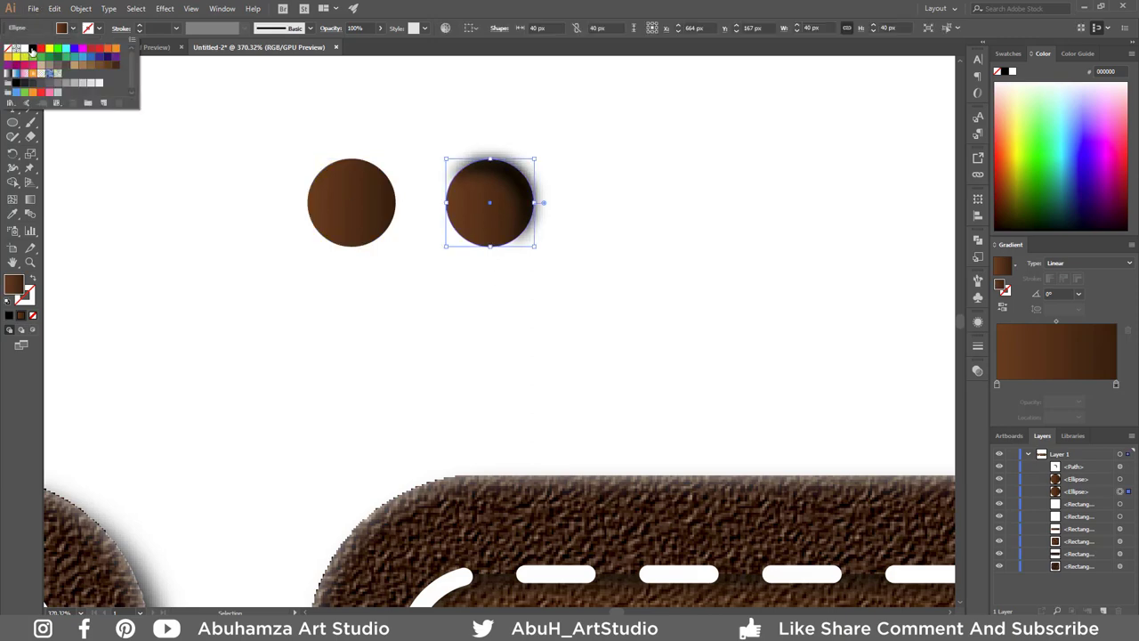
click(32, 49)
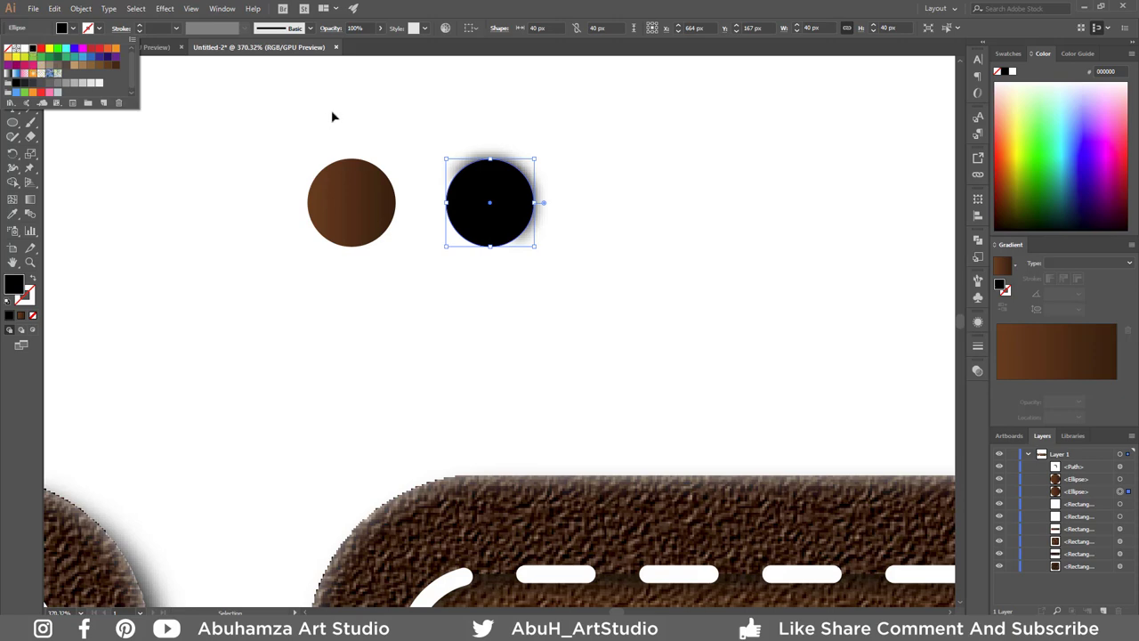
Step: Mask the black circle with the shape above it, using Clip and Invert Mask
drag(498, 123, 529, 246)
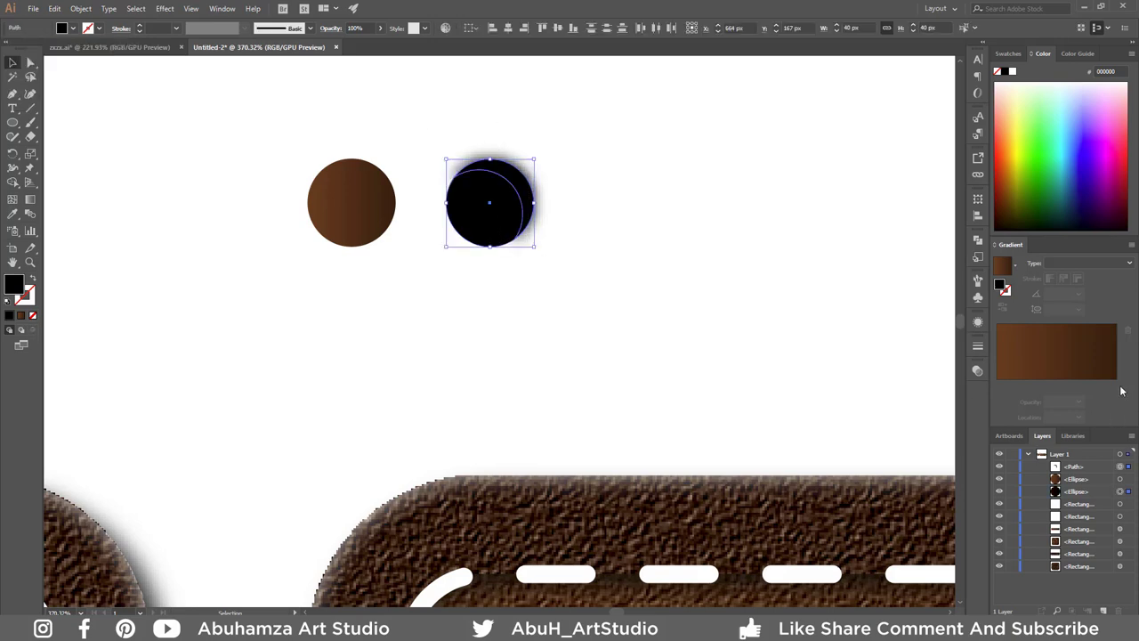
click(976, 372)
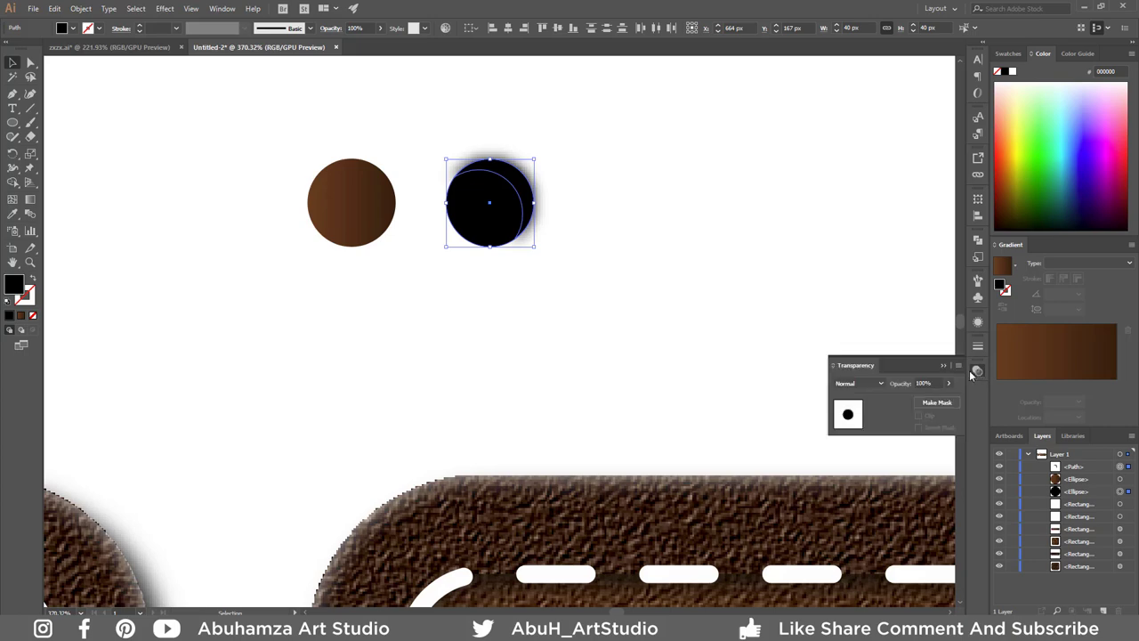
click(938, 403)
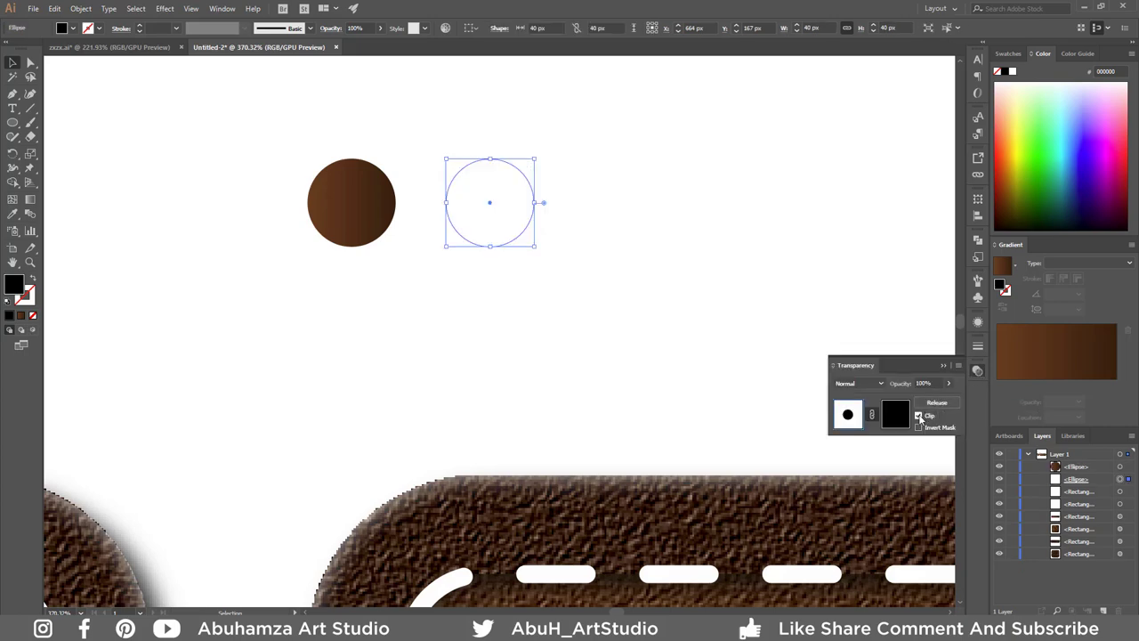
click(918, 415)
click(918, 416)
click(918, 427)
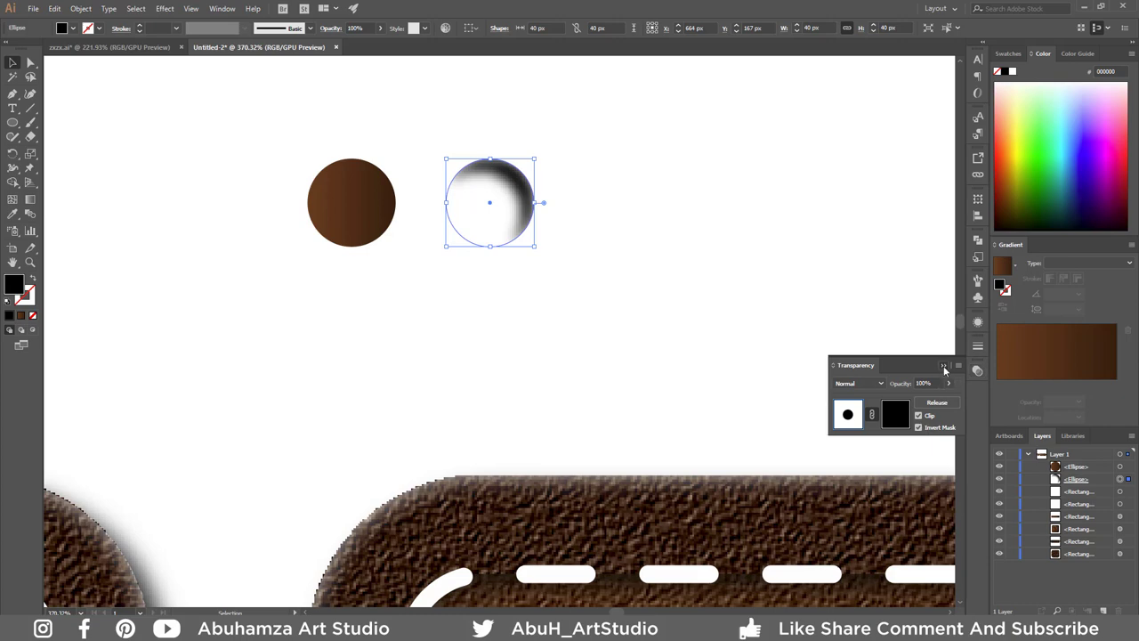
click(943, 366)
click(673, 363)
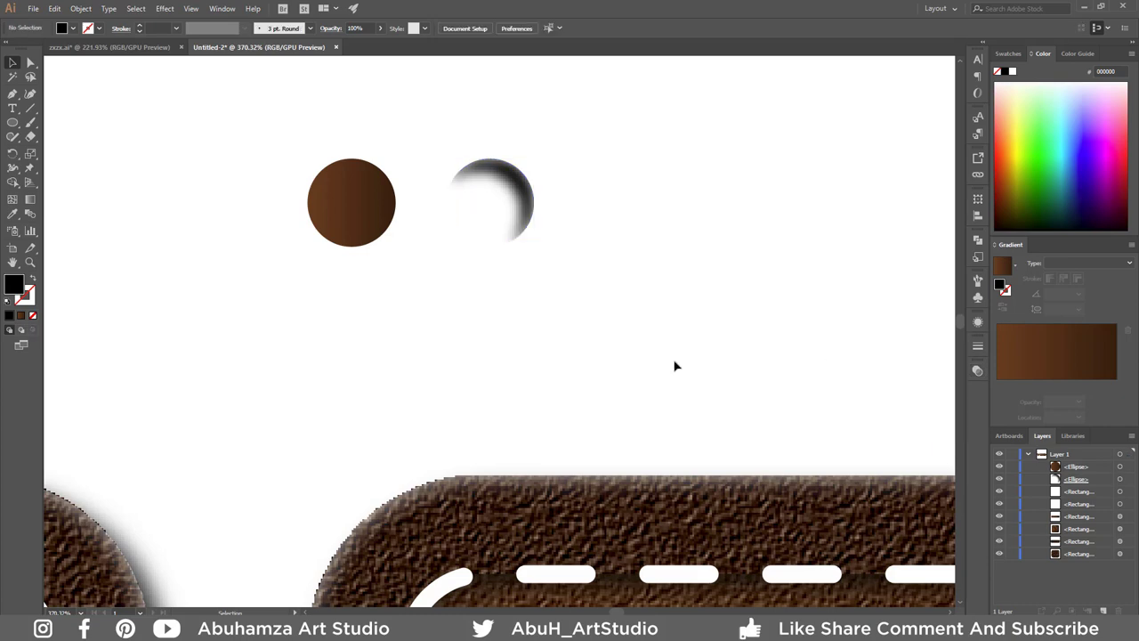
click(342, 210)
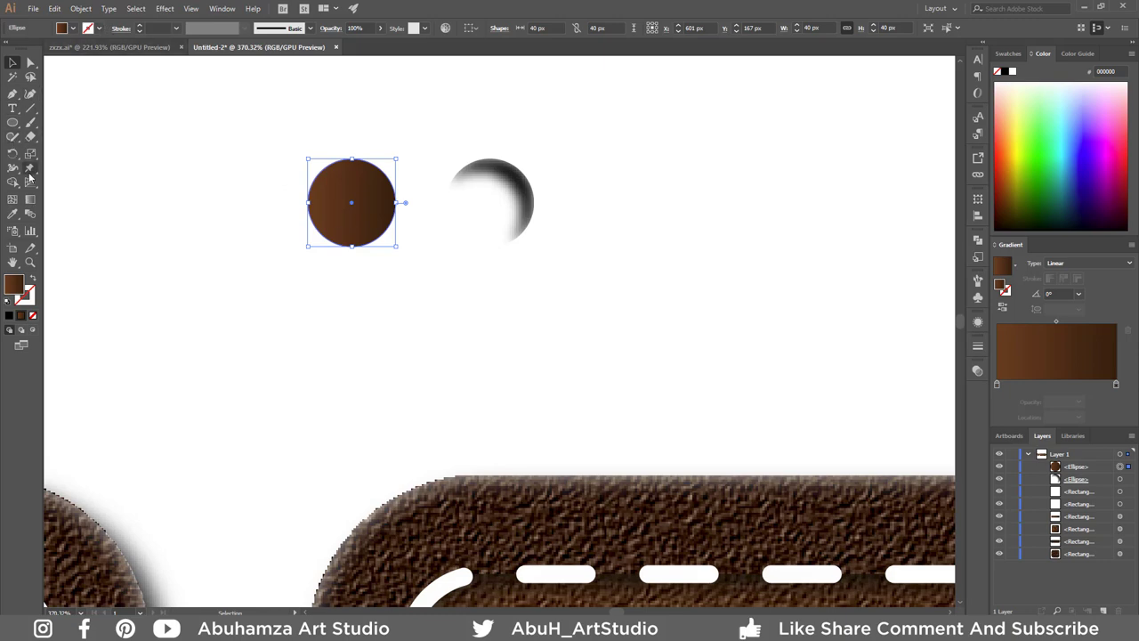
Step: Change the left circle's fill from the brown gradient to light grey #e6e6e6
click(64, 27)
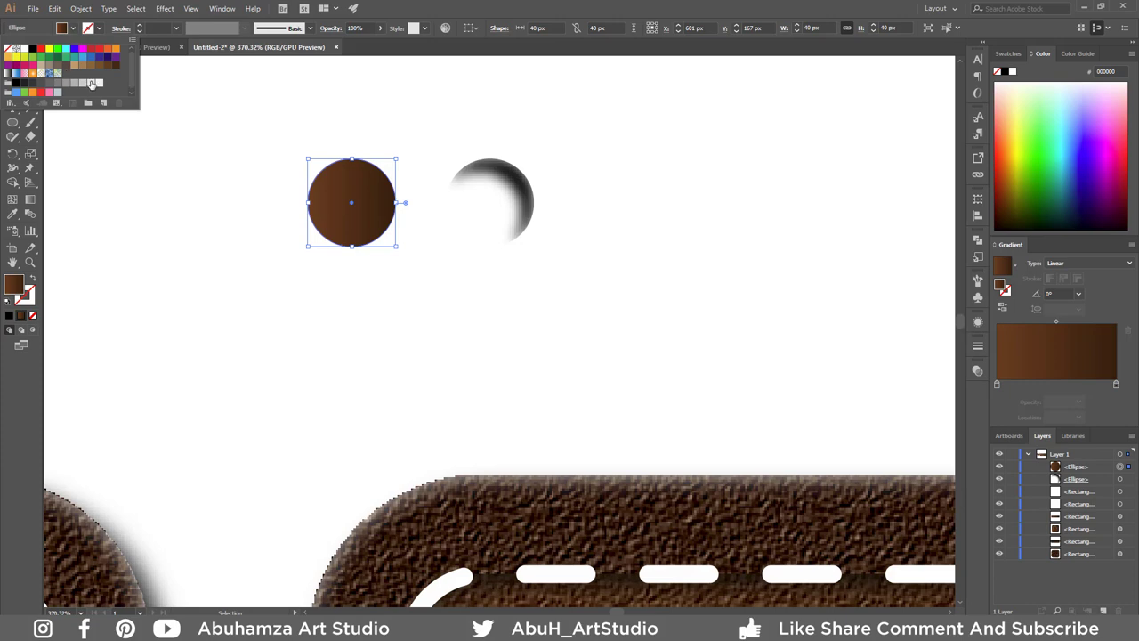
click(85, 85)
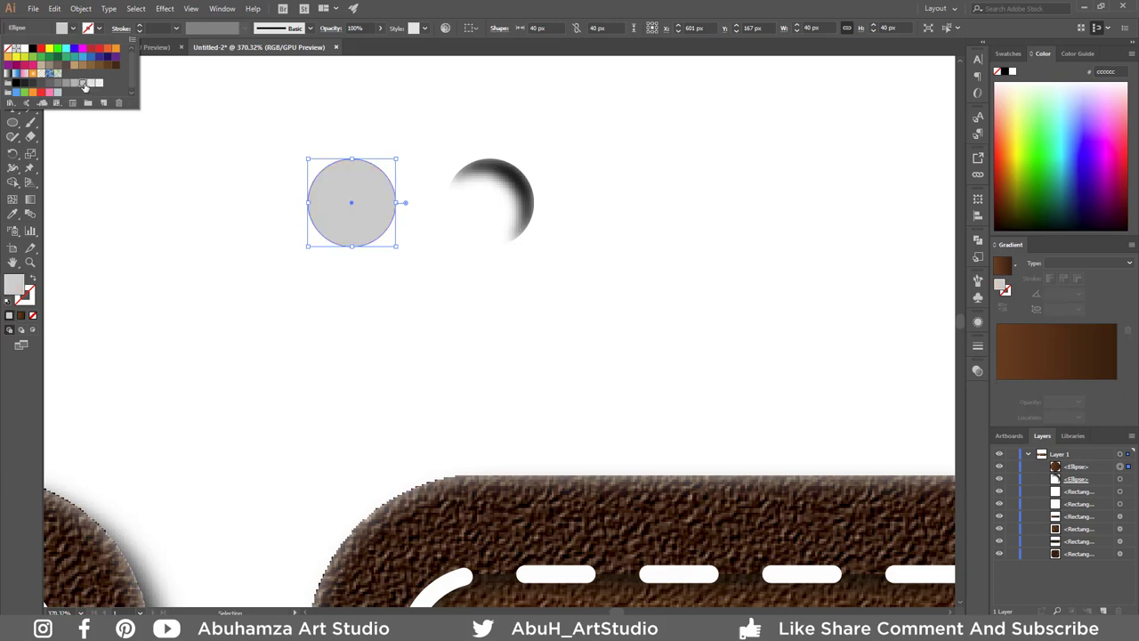
click(92, 83)
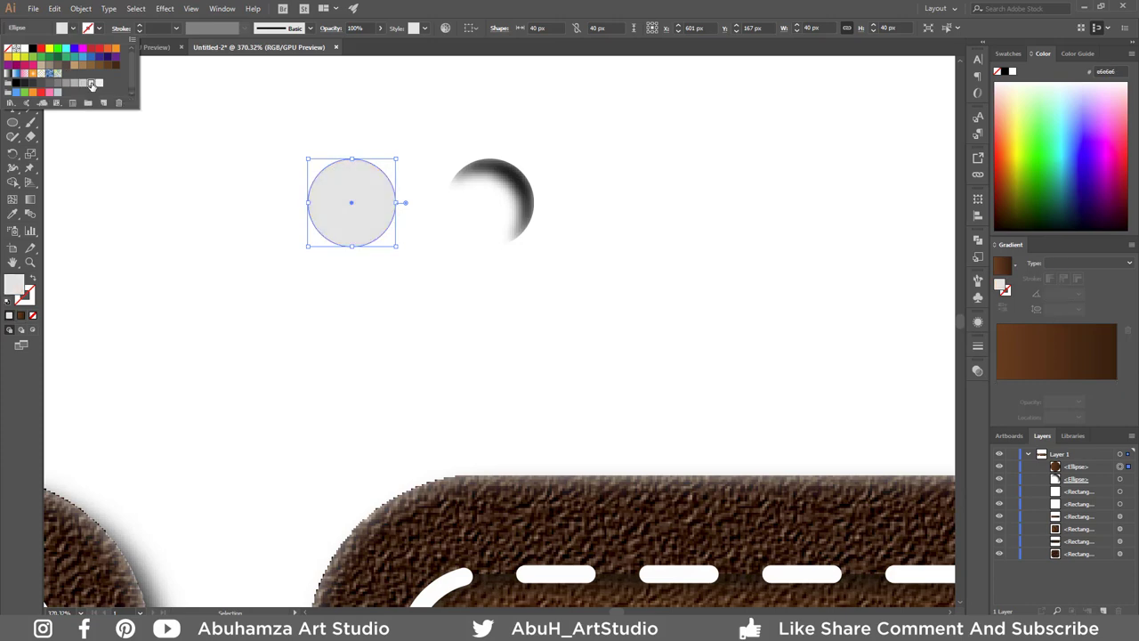
click(105, 170)
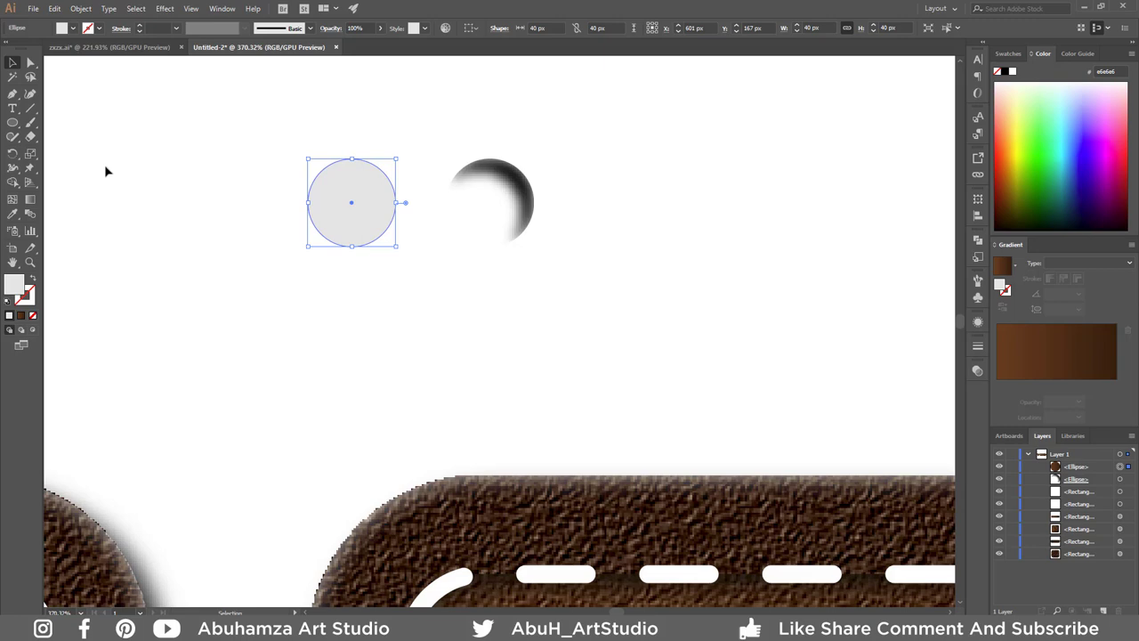
click(100, 28)
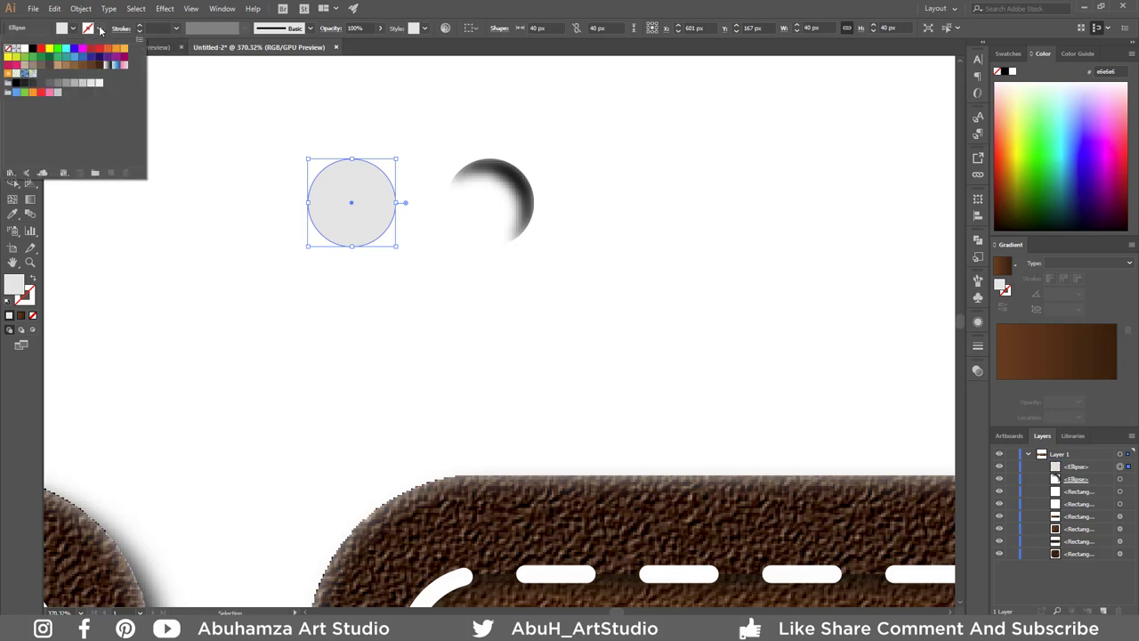
Step: Give the grey circle a dark blue-grey outline of 0.5 pt
click(40, 84)
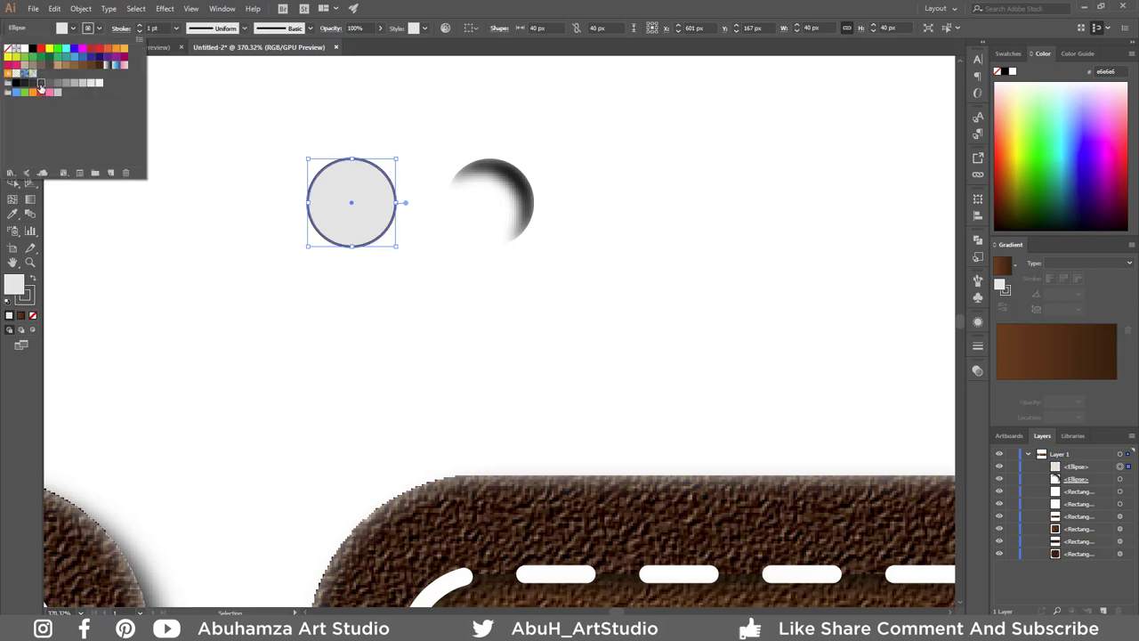
click(178, 28)
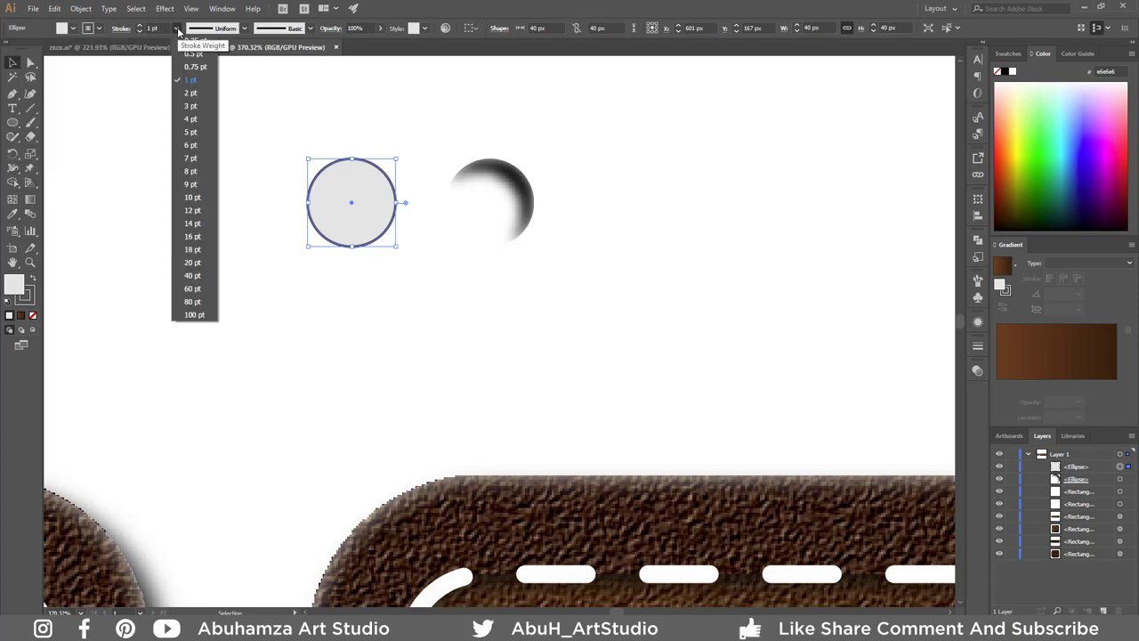
click(193, 53)
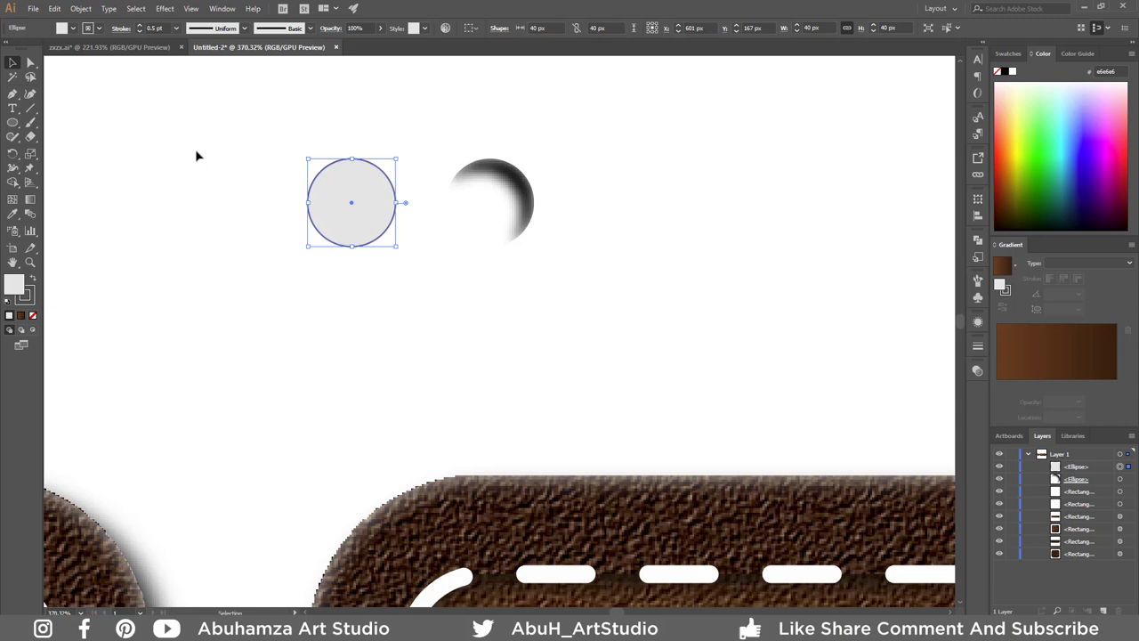
Step: Add an inner glow to the circle at 70% opacity with 5 px blur
click(164, 8)
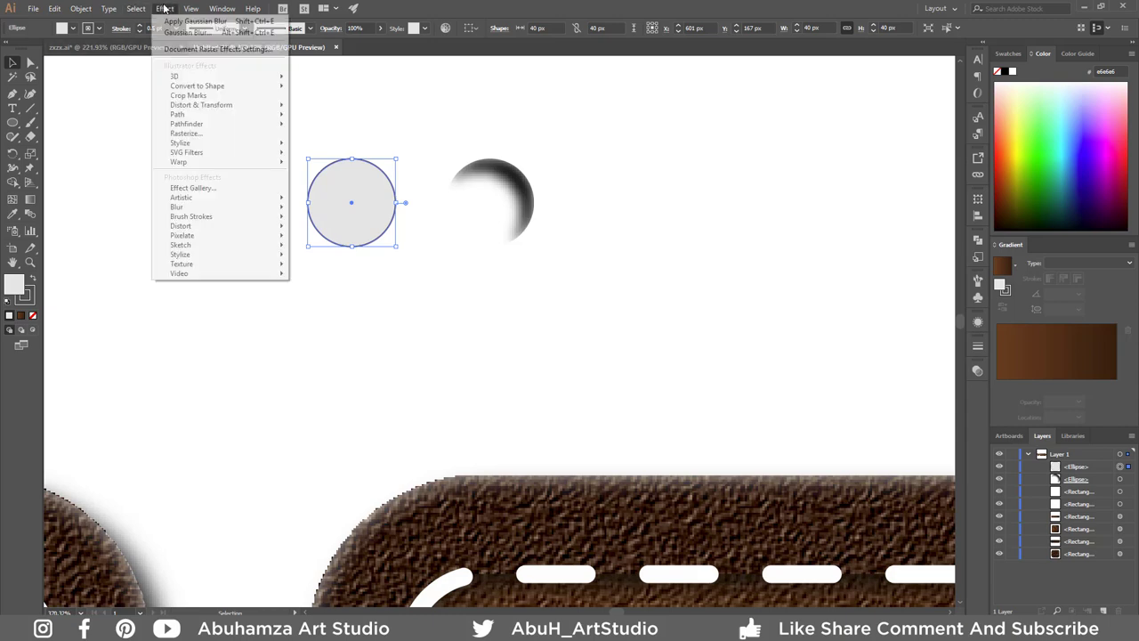
mouse_move(180, 142)
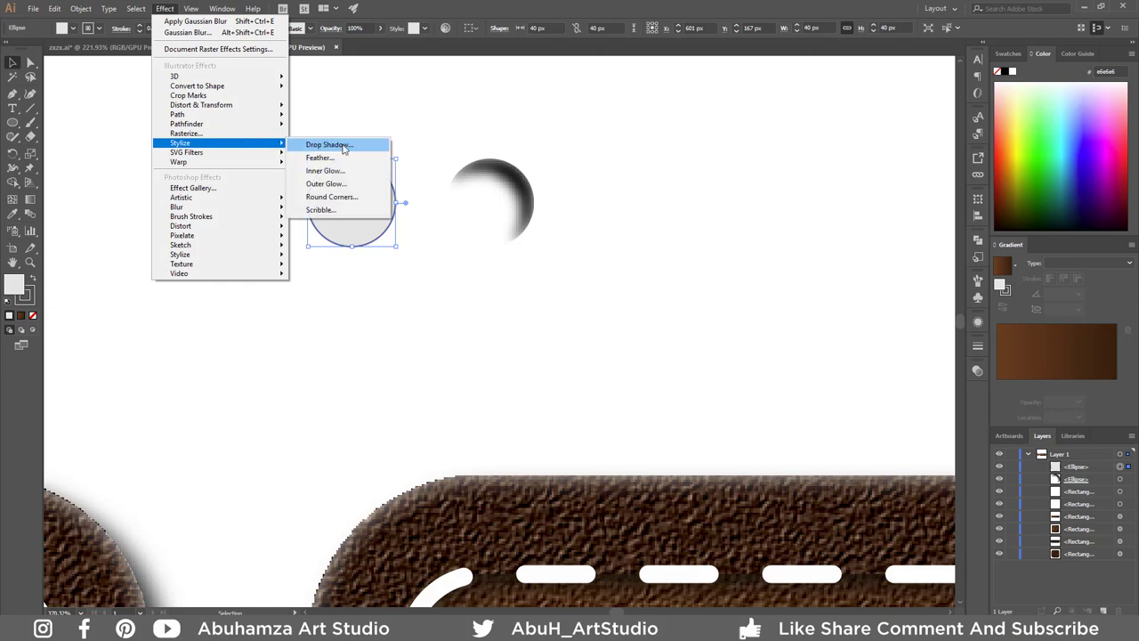
click(346, 174)
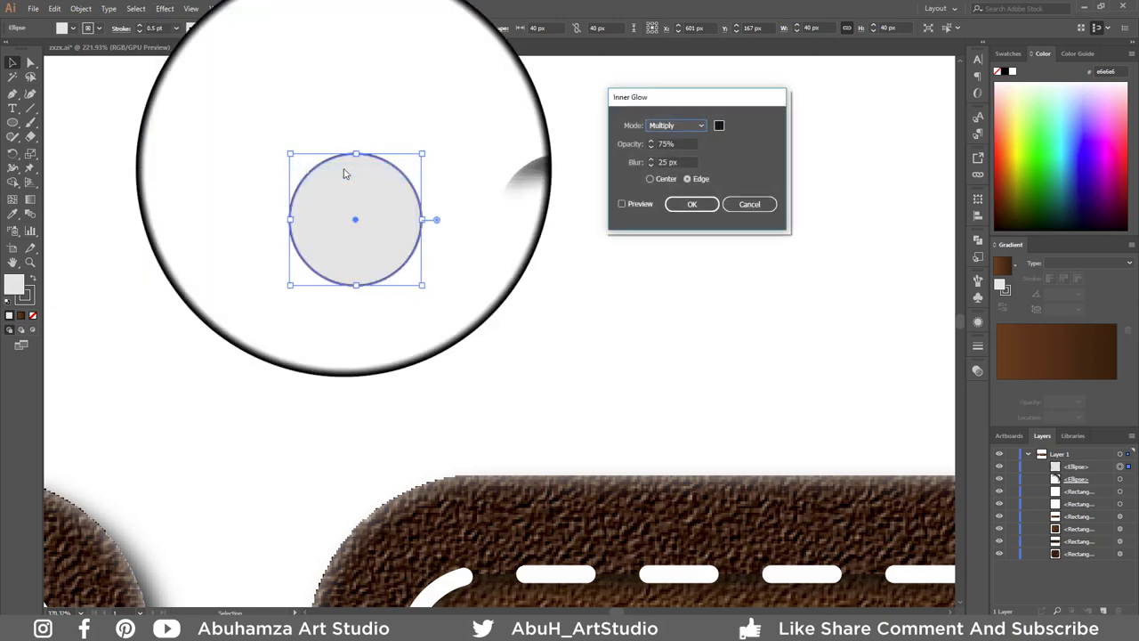
click(640, 205)
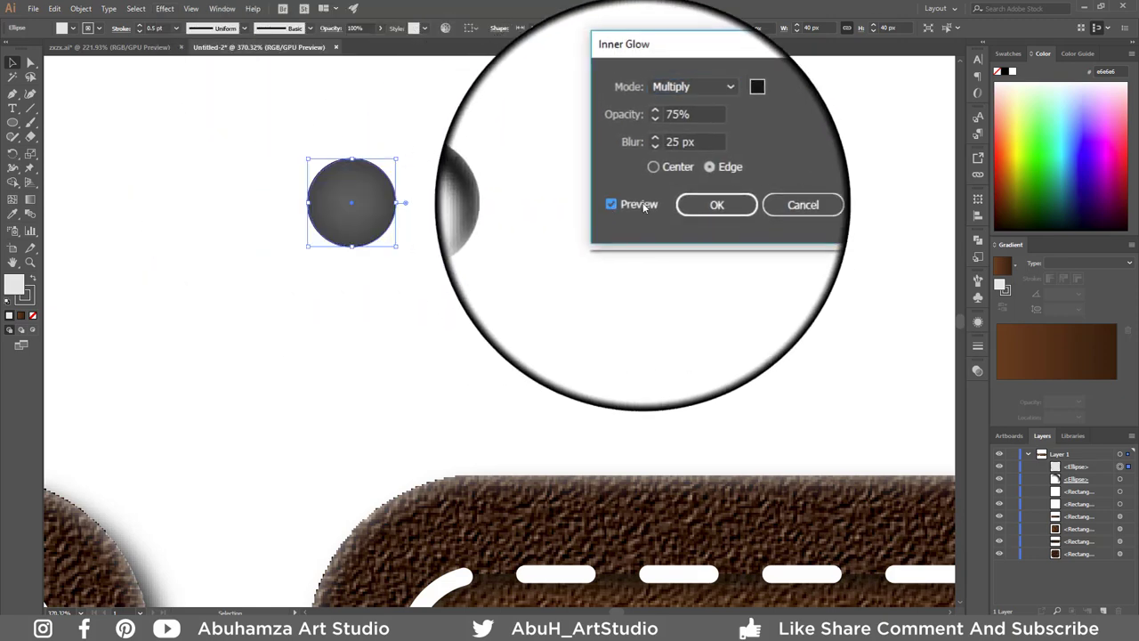
click(600, 148)
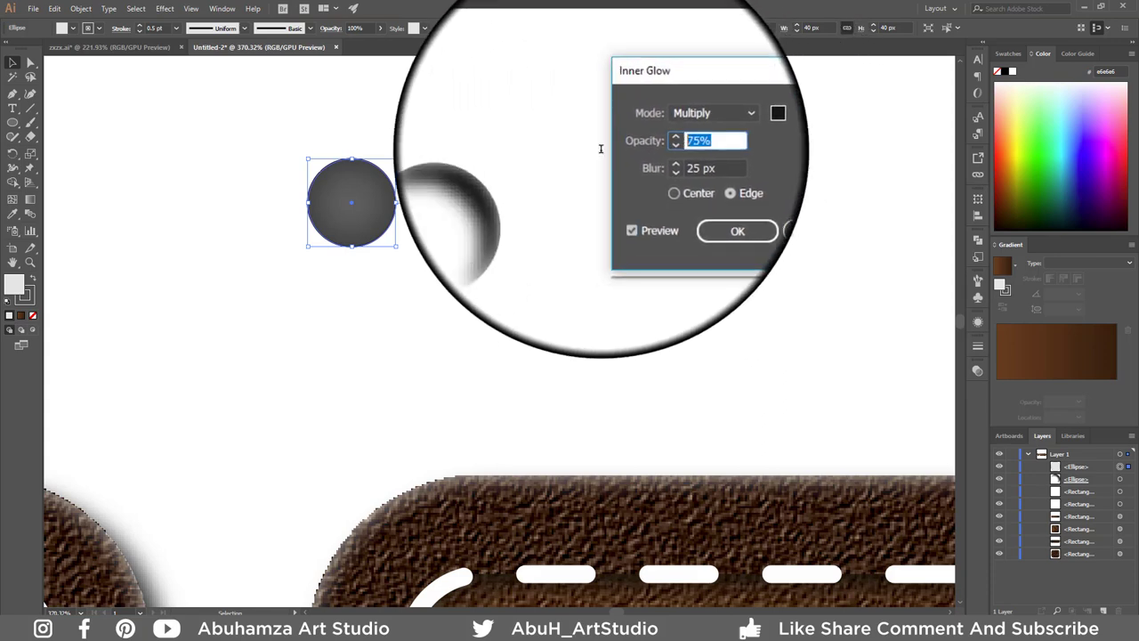
text(70)
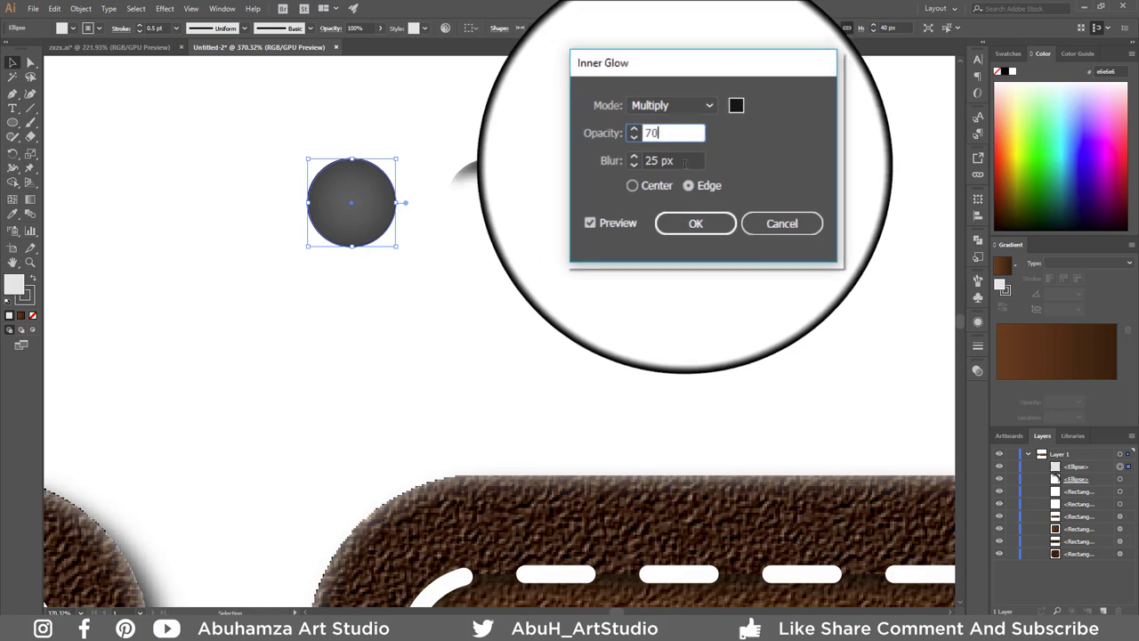
key(Tab)
text(5)
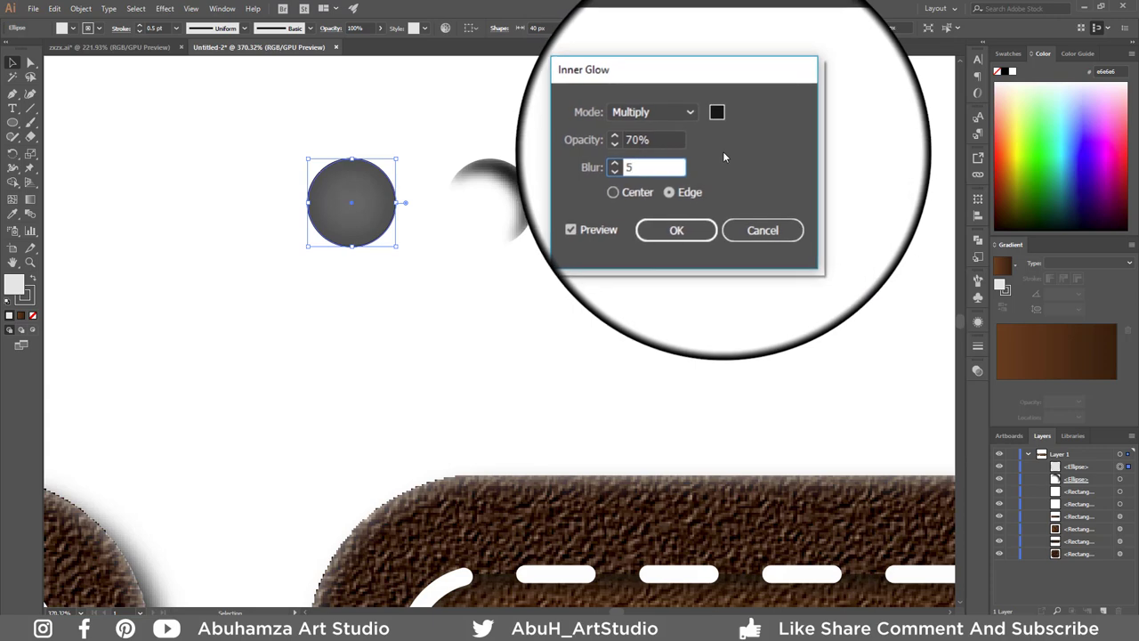
click(622, 205)
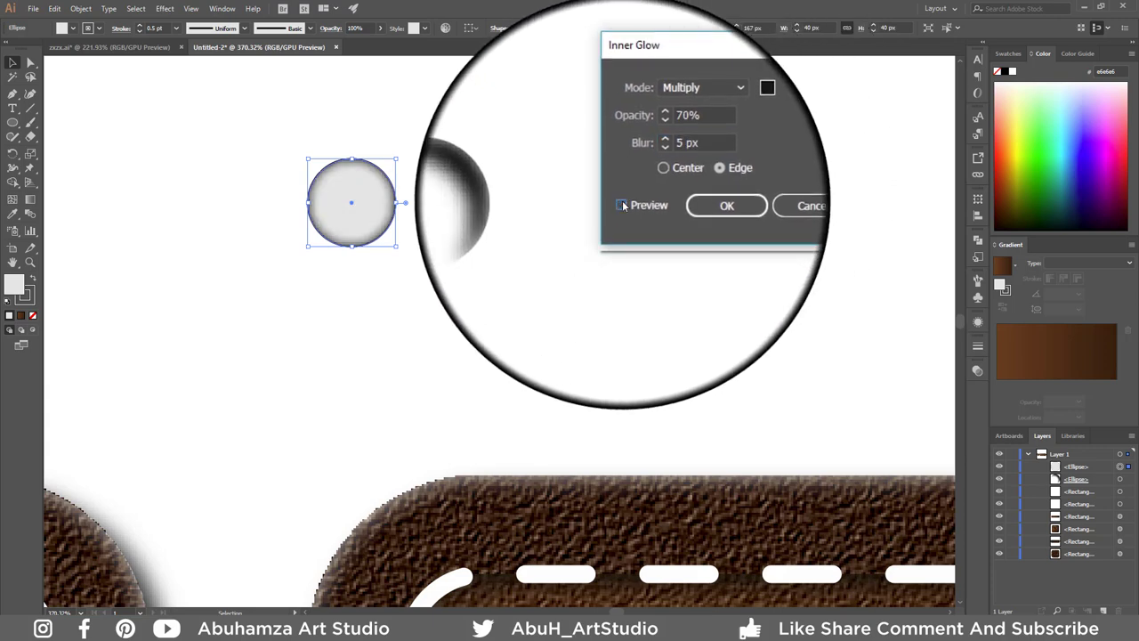
click(717, 206)
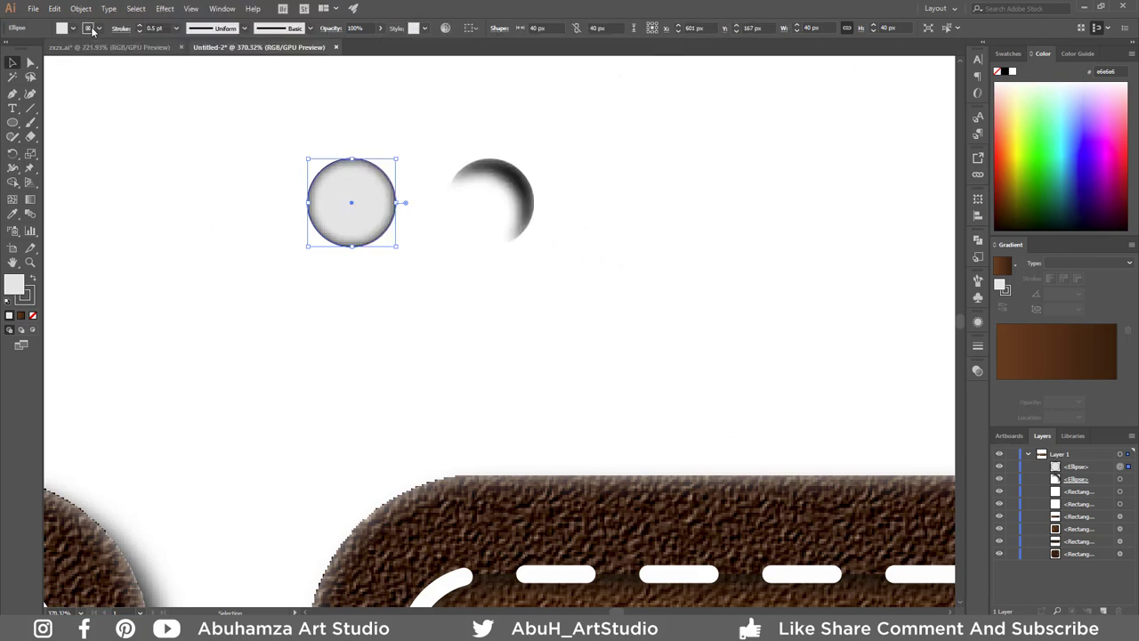
click(138, 11)
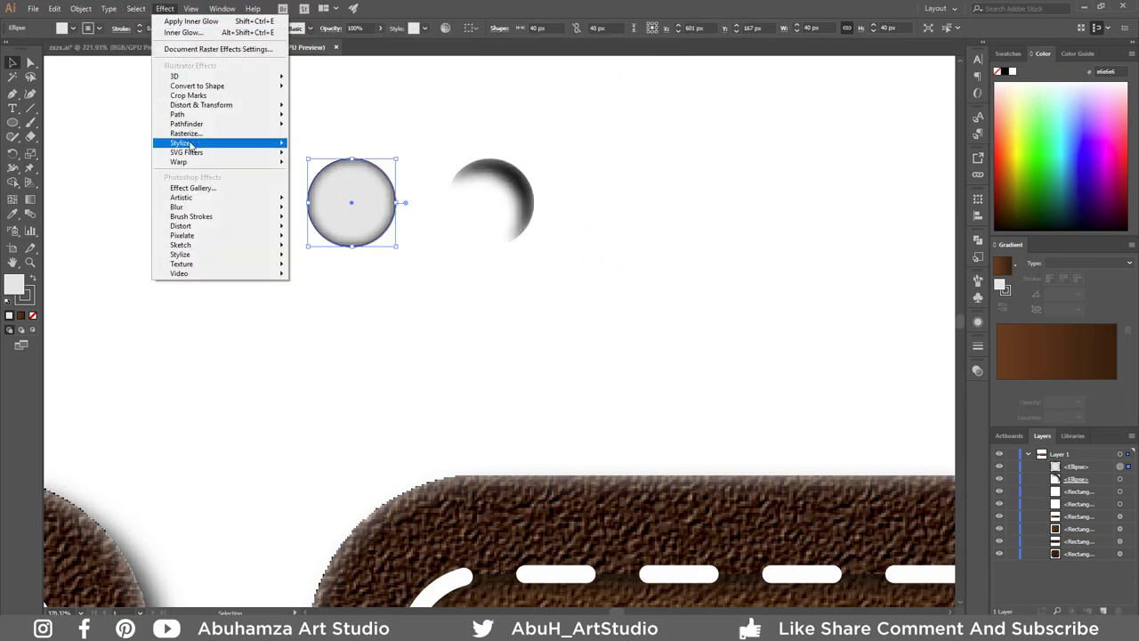
Step: Add a drop shadow to the grey circle: 60% opacity, 3 px X and Y offsets, 5 px blur
mouse_move(180, 142)
click(310, 143)
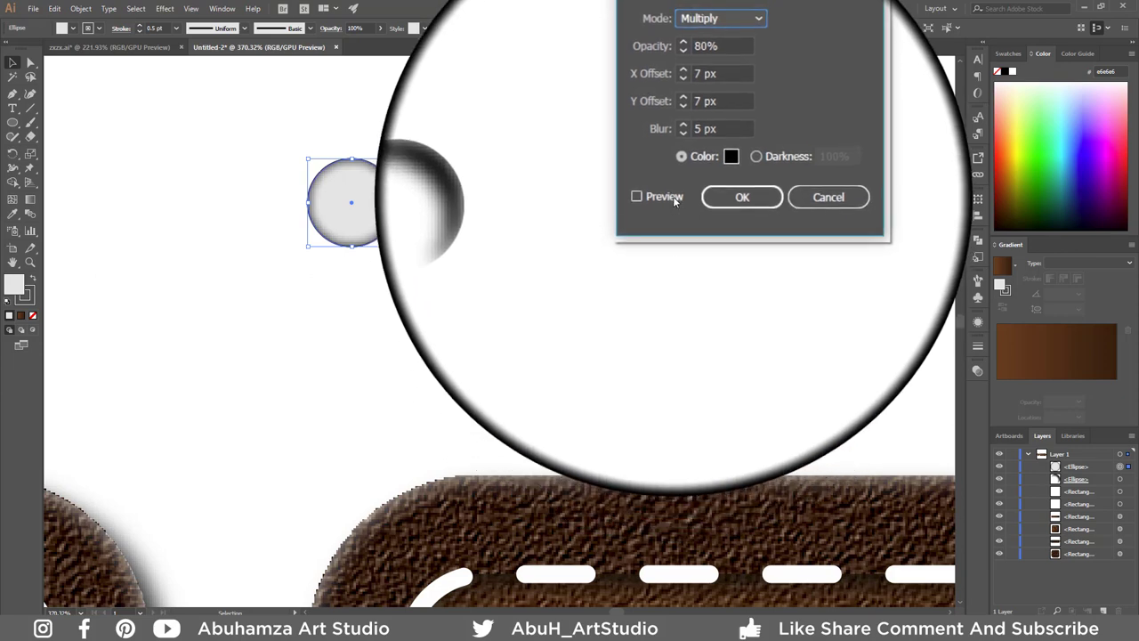
click(673, 196)
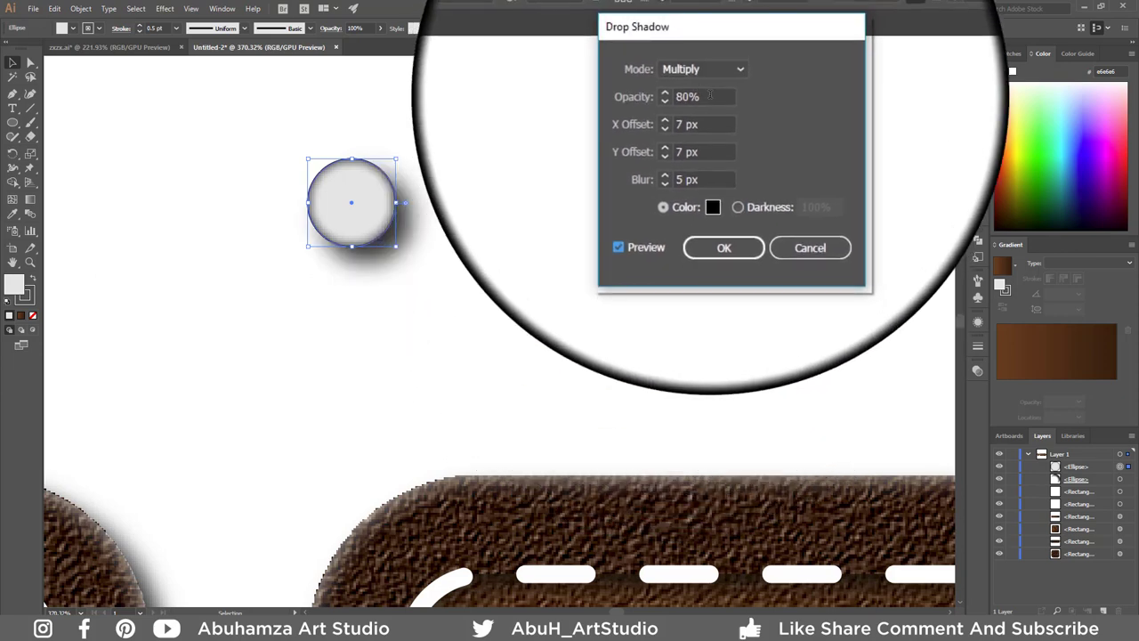
double_click(709, 96)
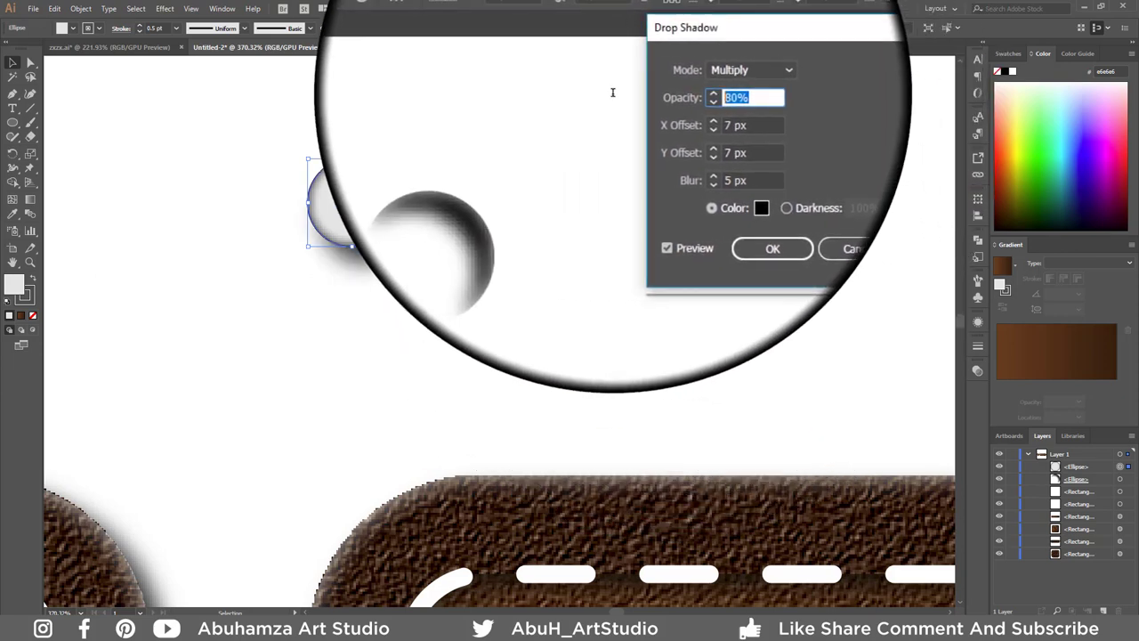
text(60)
key(Tab)
text(3)
key(Tab)
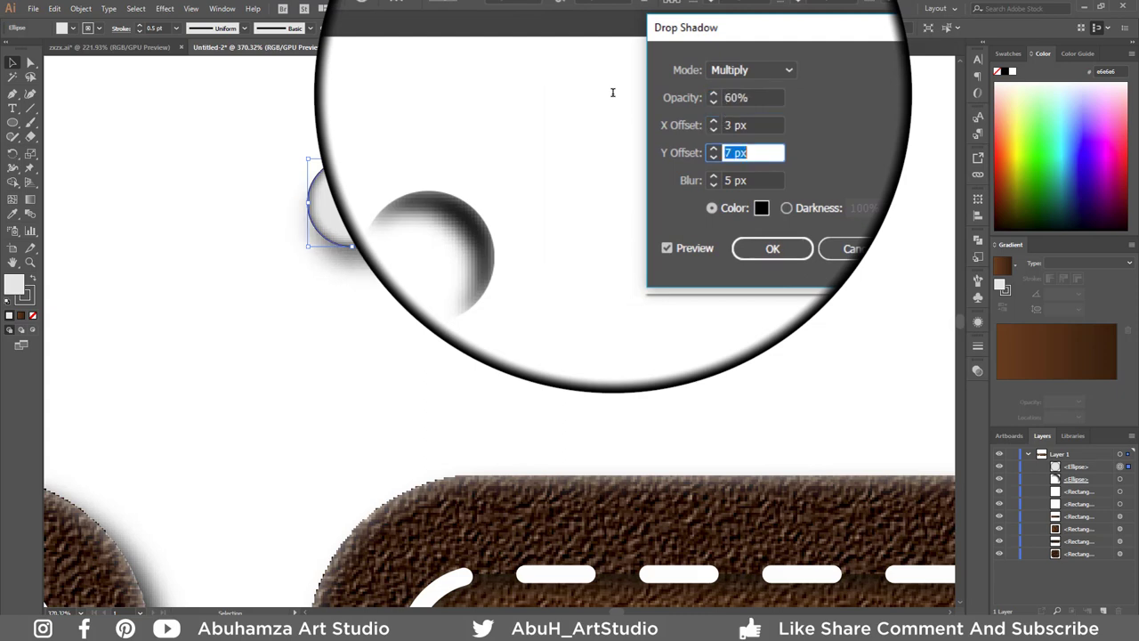
text(3)
key(Tab)
text(5)
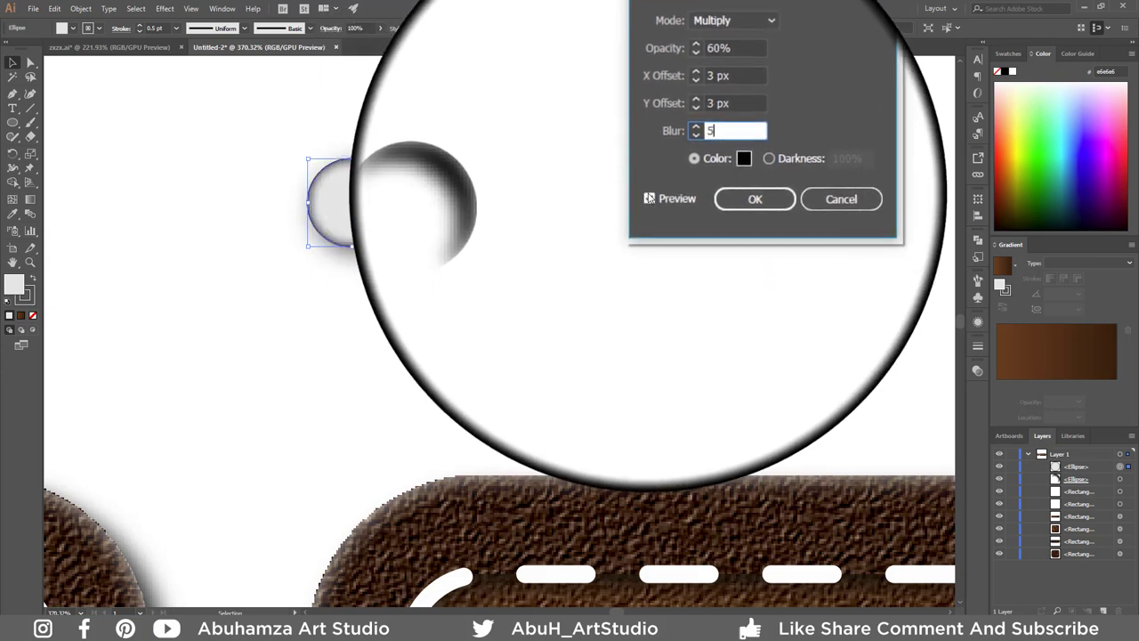
click(651, 196)
click(717, 200)
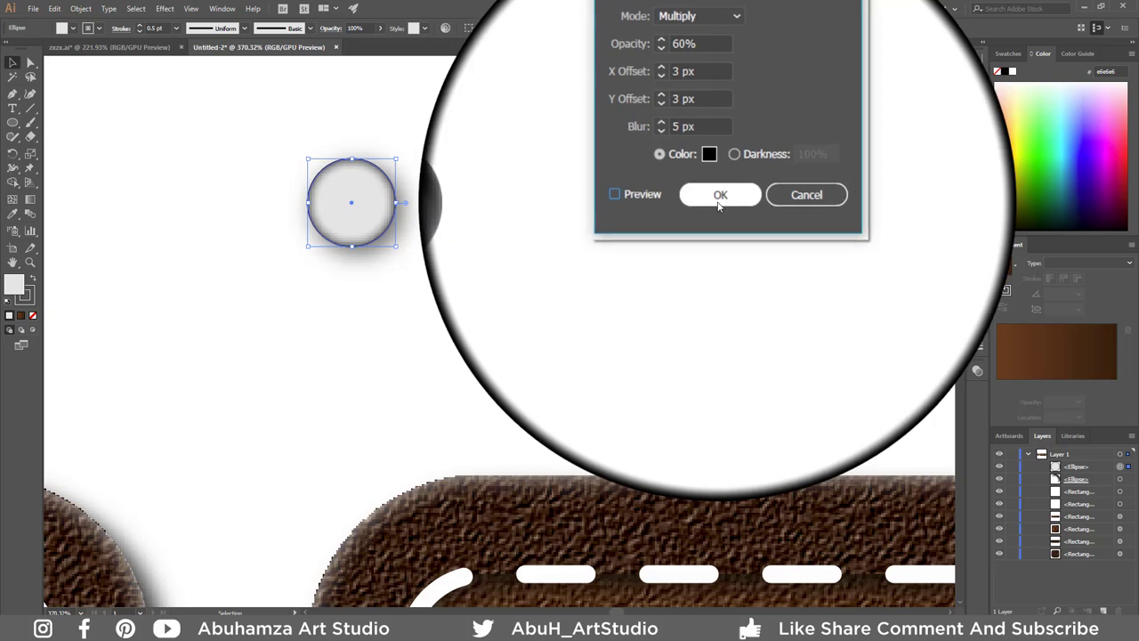
click(720, 198)
click(652, 240)
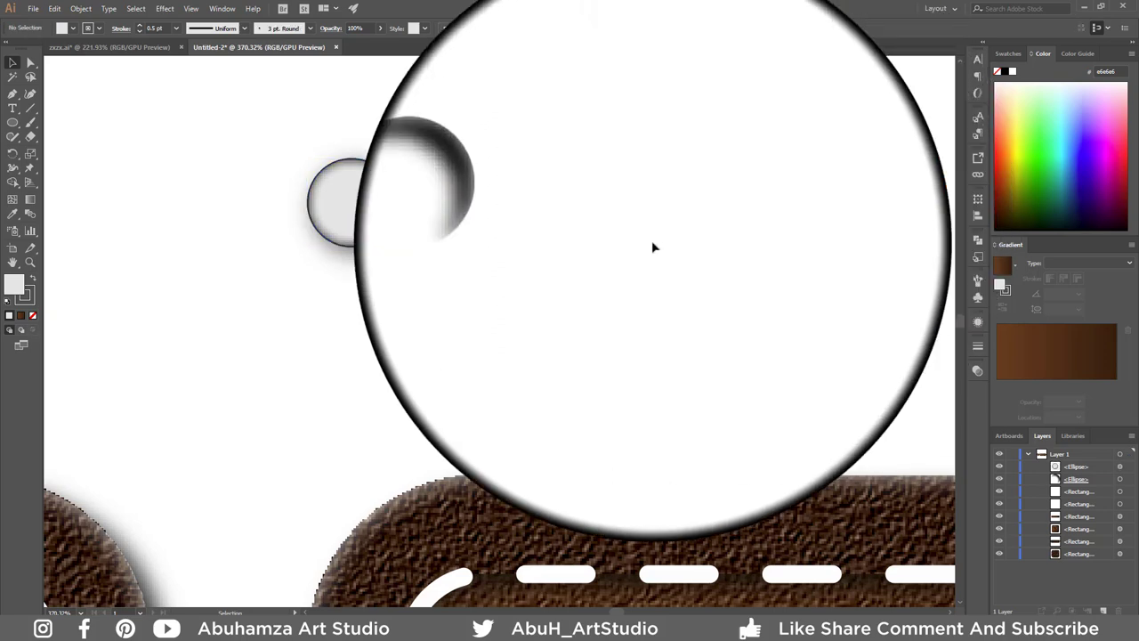
Step: Move the shadowed circle onto the other circle and bring it to the front
drag(532, 207, 391, 205)
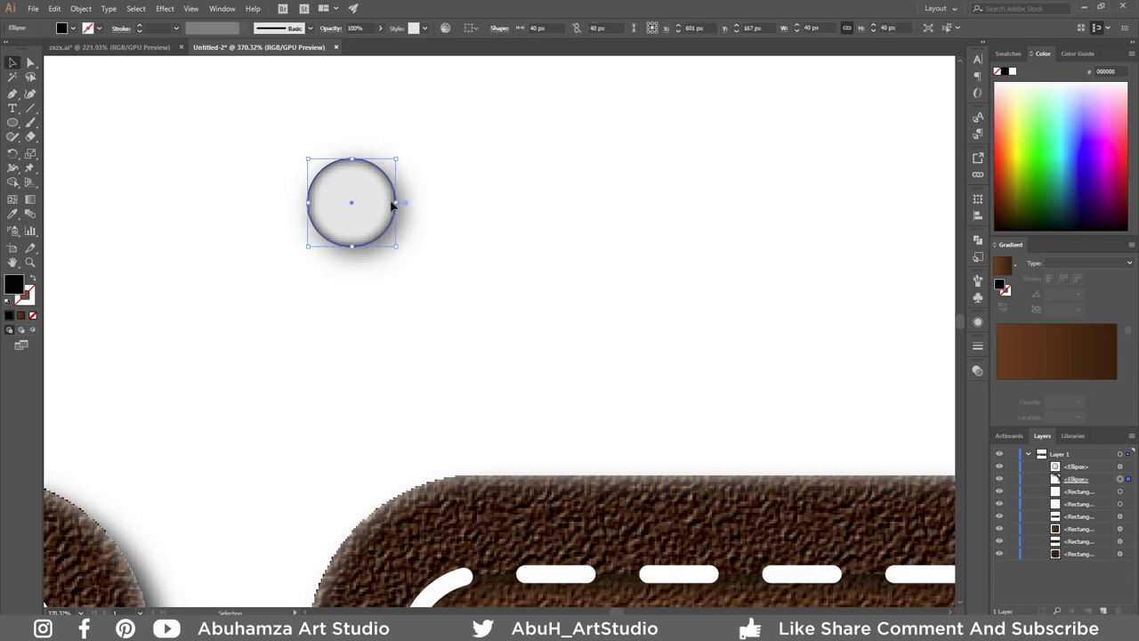
right_click(389, 204)
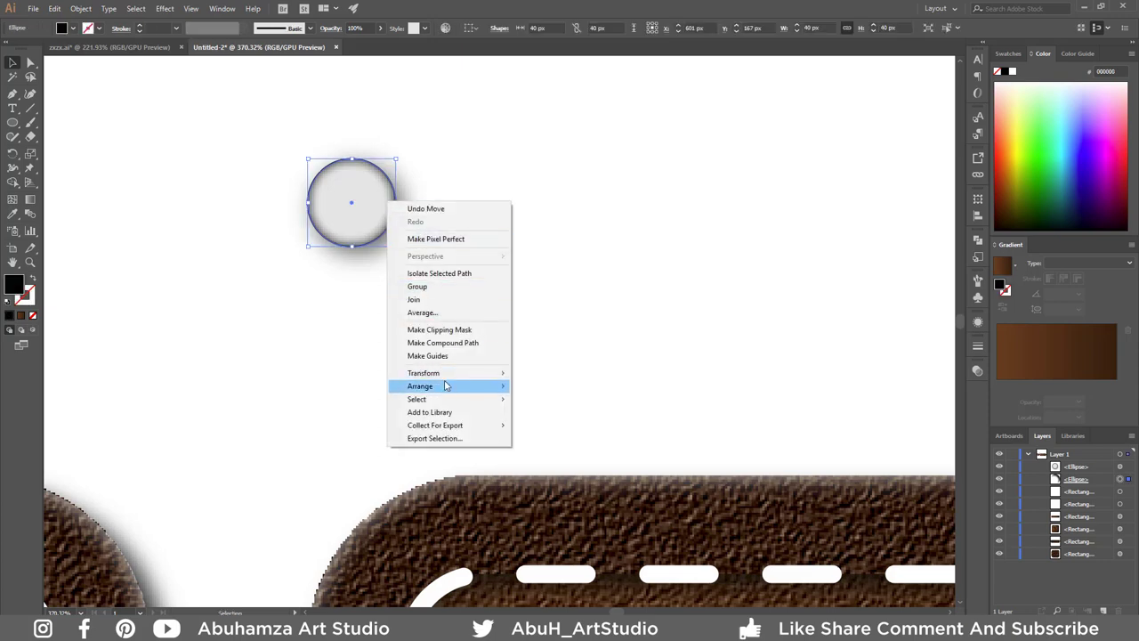
mouse_move(420, 386)
click(516, 389)
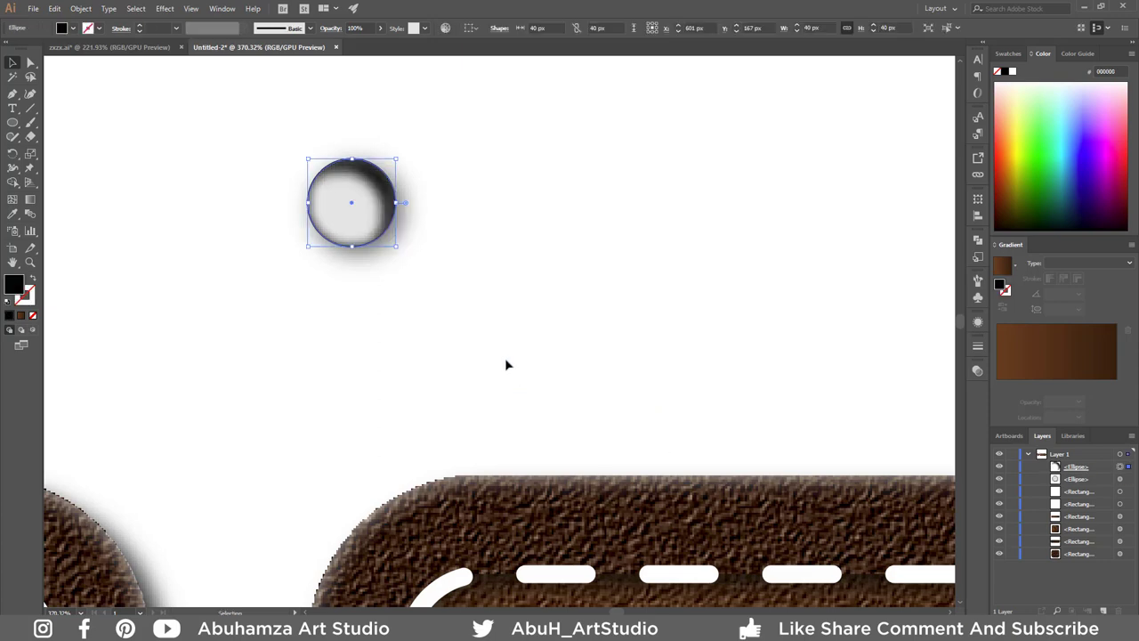
click(504, 359)
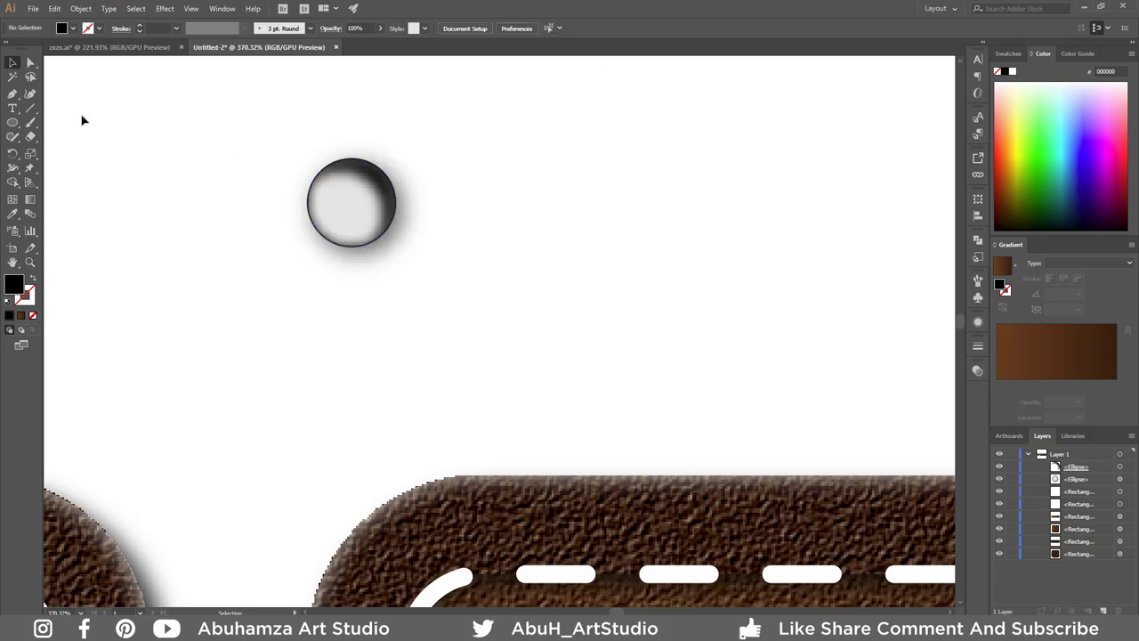
Step: Draw a horizontal line ending at the rivet with a black 10 pt stroke
click(31, 110)
drag(141, 206, 351, 207)
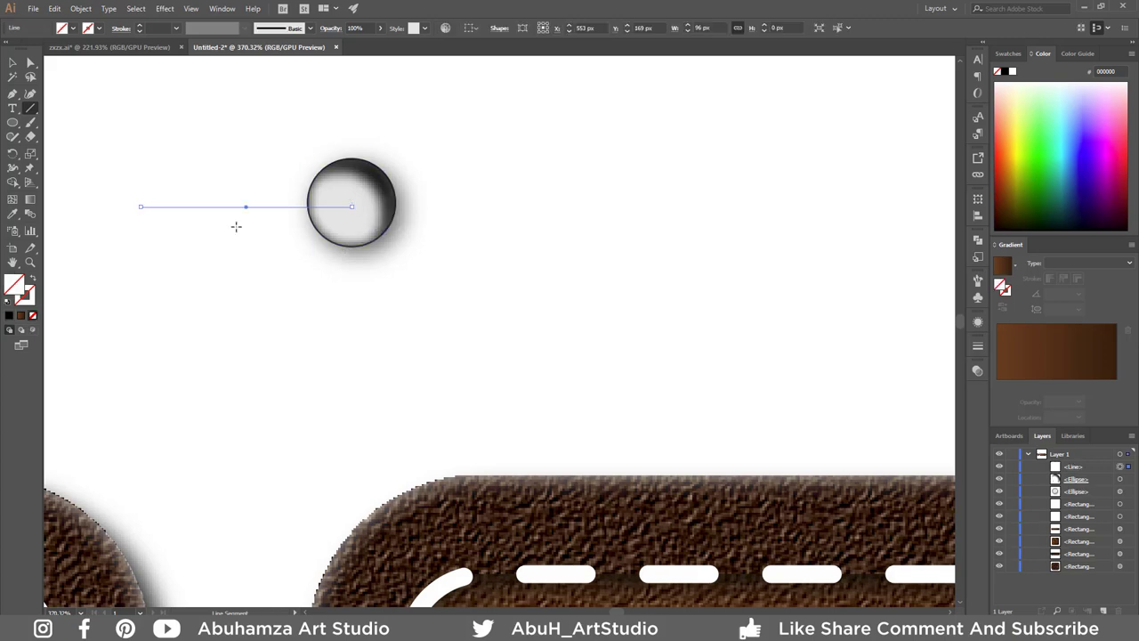
click(98, 28)
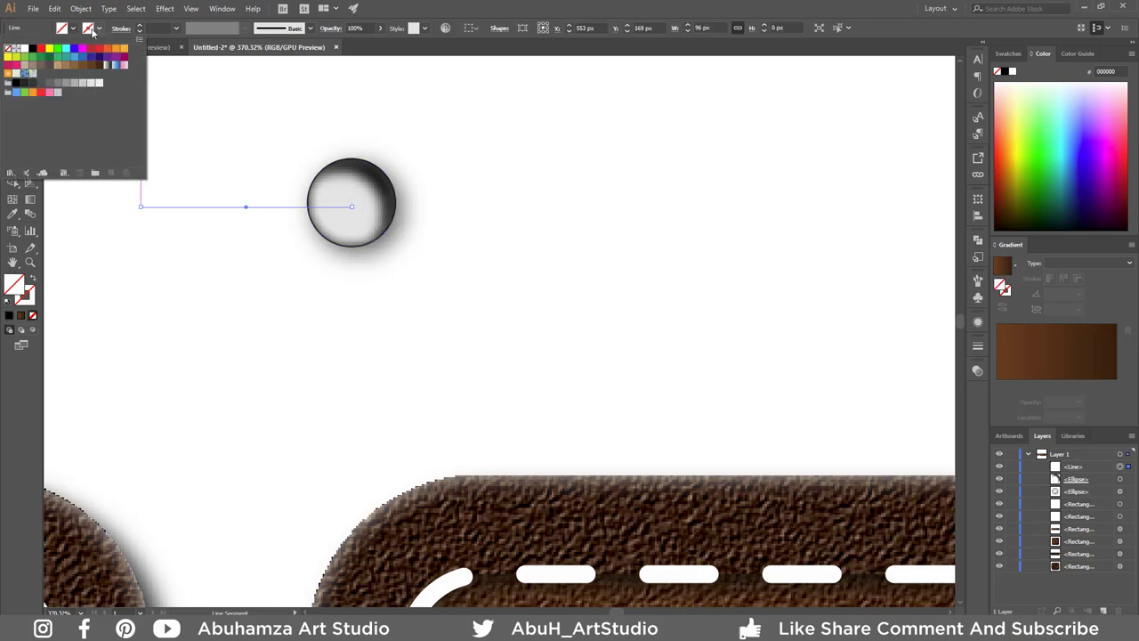
click(30, 49)
click(176, 27)
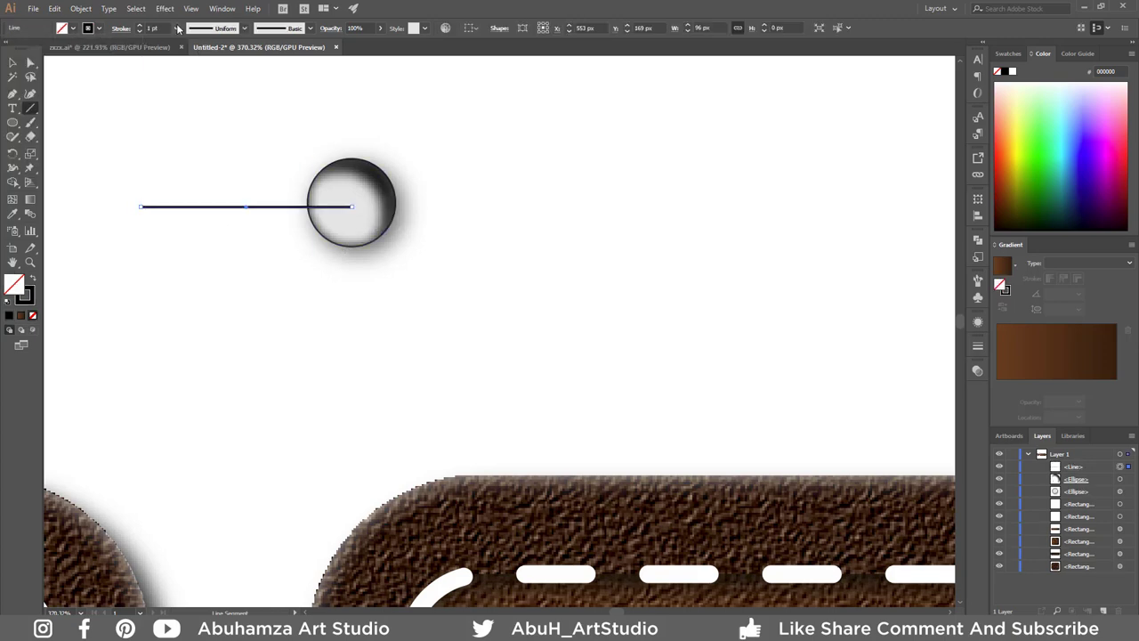
click(192, 196)
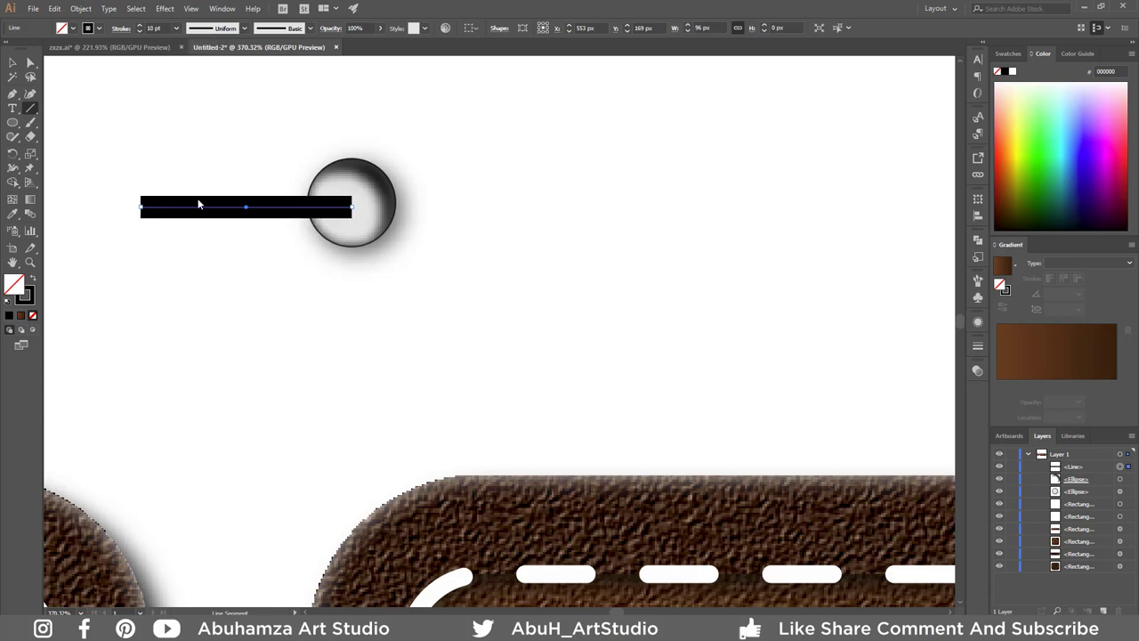
Step: Shrink the rivet circle to 28 px from its centre and group its circles
click(13, 63)
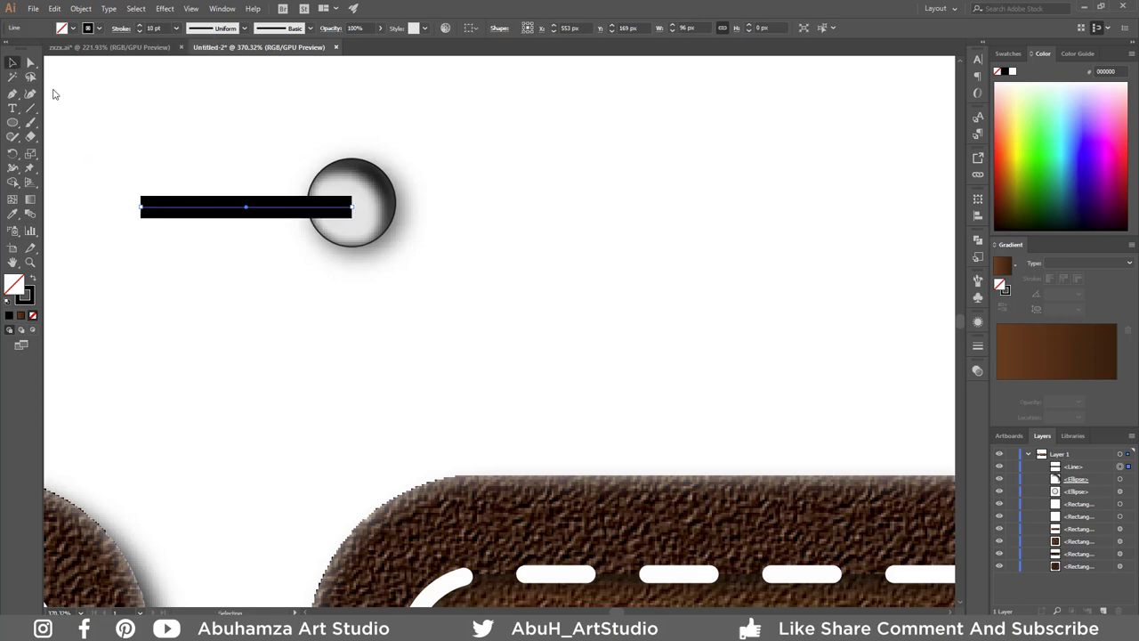
click(388, 180)
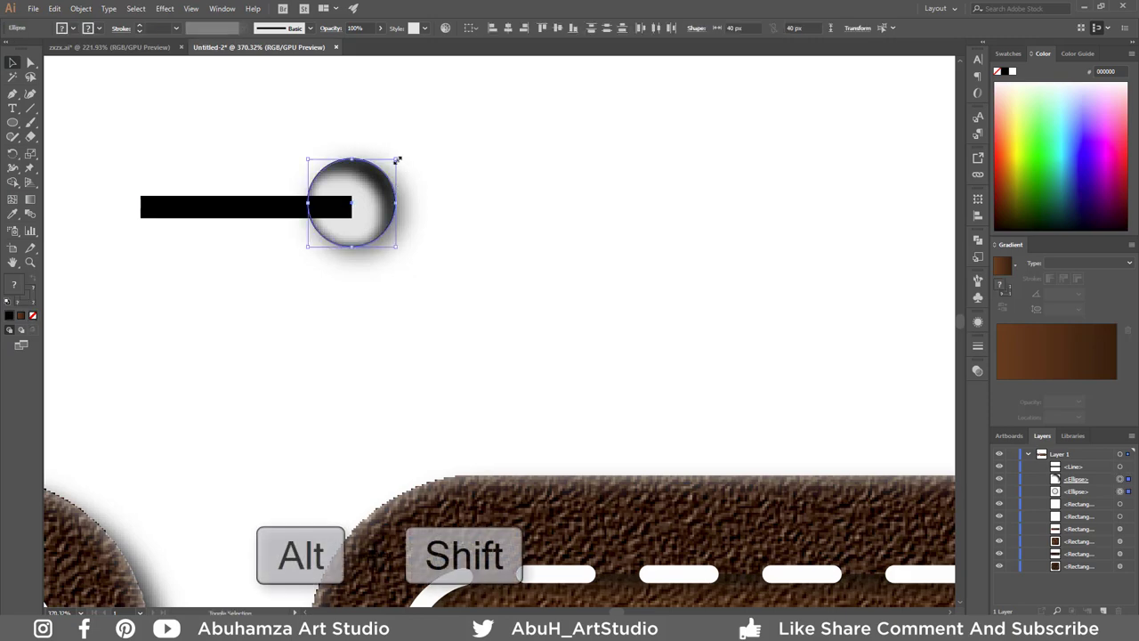
drag(396, 159, 389, 167)
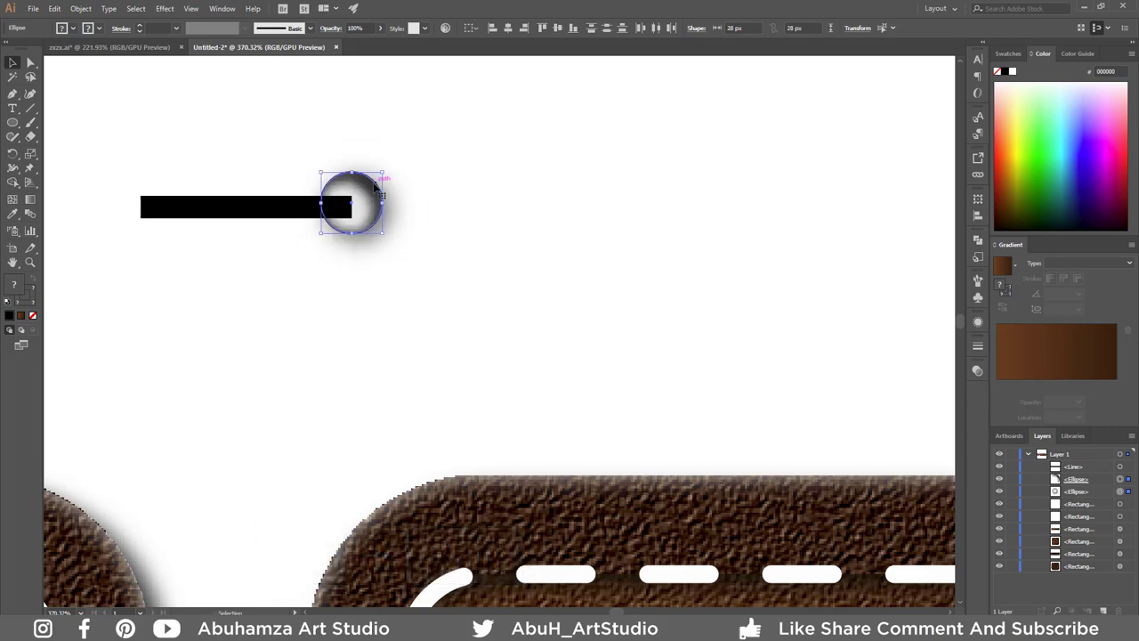
right_click(374, 183)
click(404, 256)
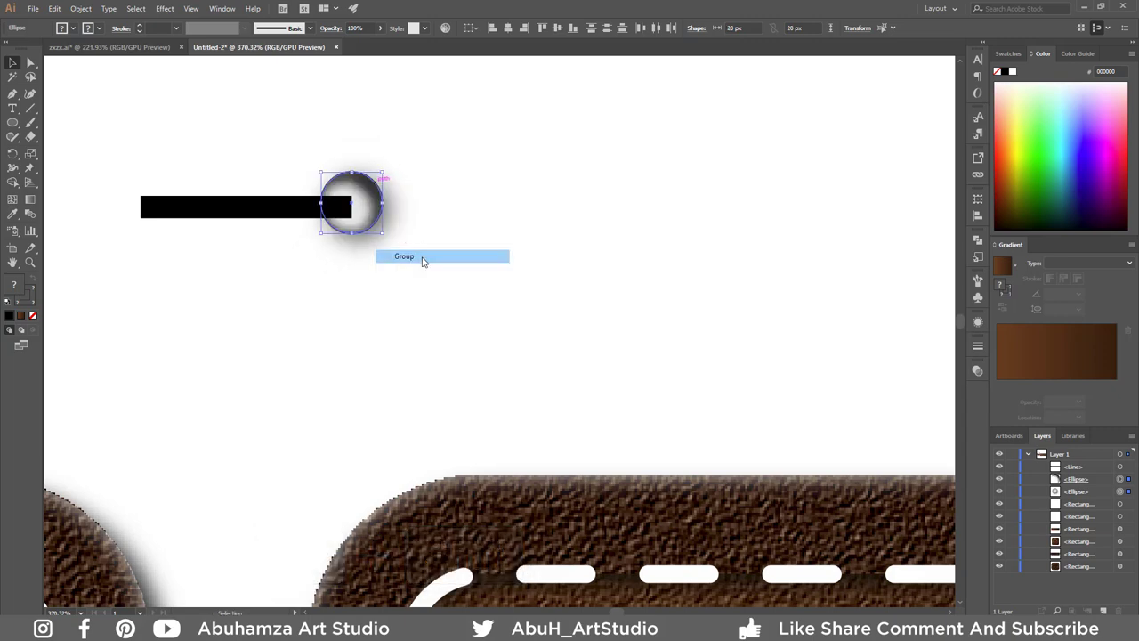
click(372, 307)
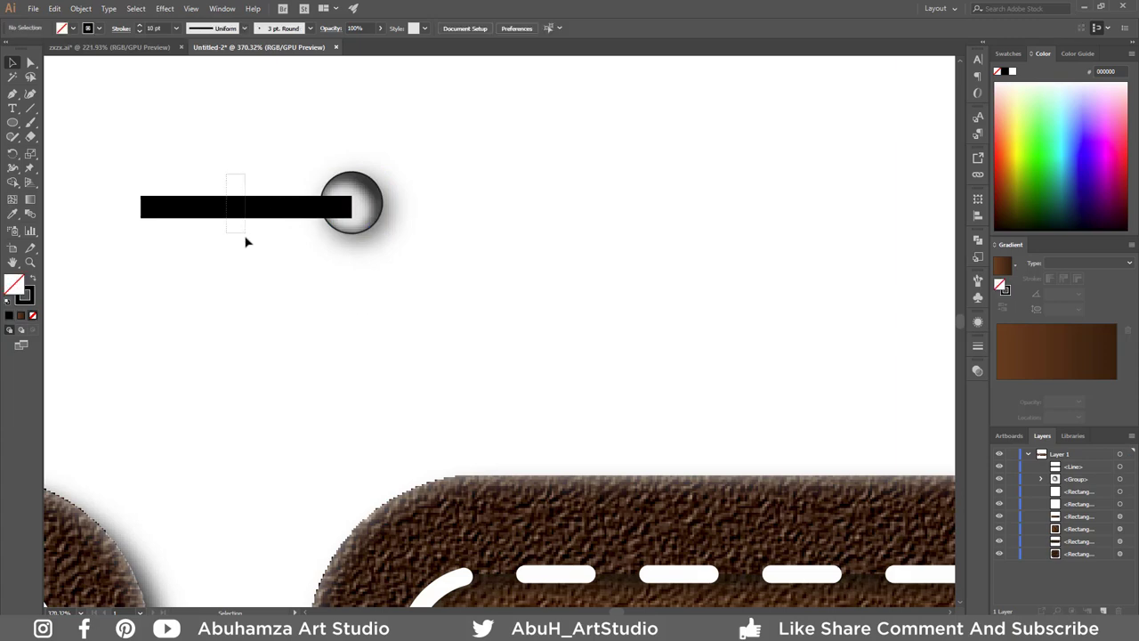
Step: Give the black bar's stroke rounded caps
drag(251, 188, 244, 241)
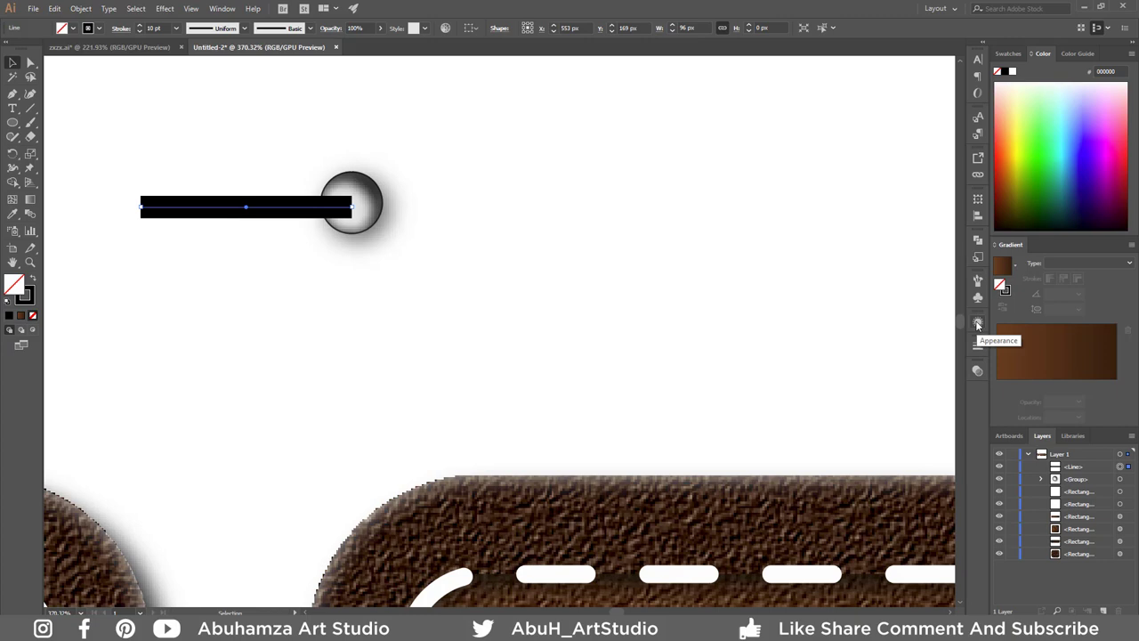
click(977, 347)
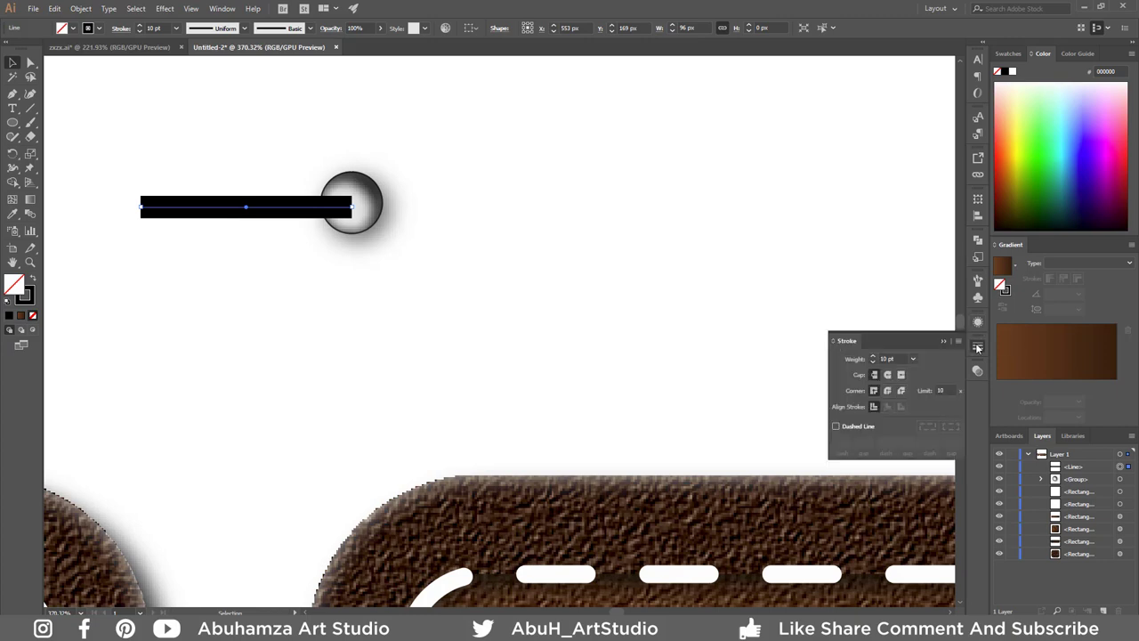
click(887, 375)
click(943, 340)
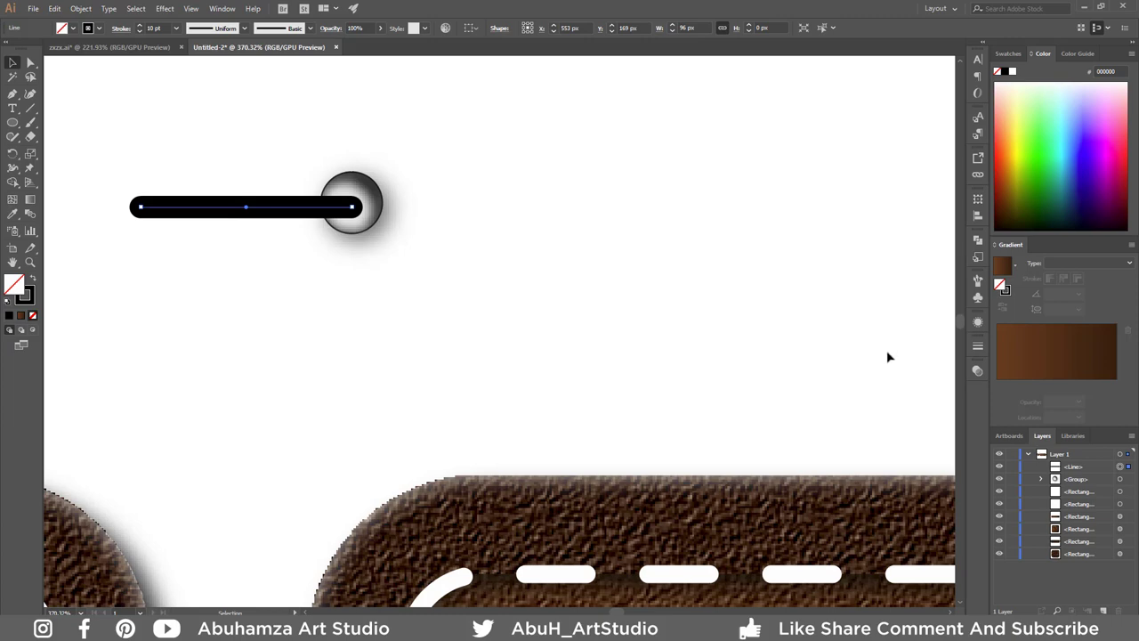
Step: Apply the White, Black gradient to the bar's stroke and remove its fill
click(1014, 269)
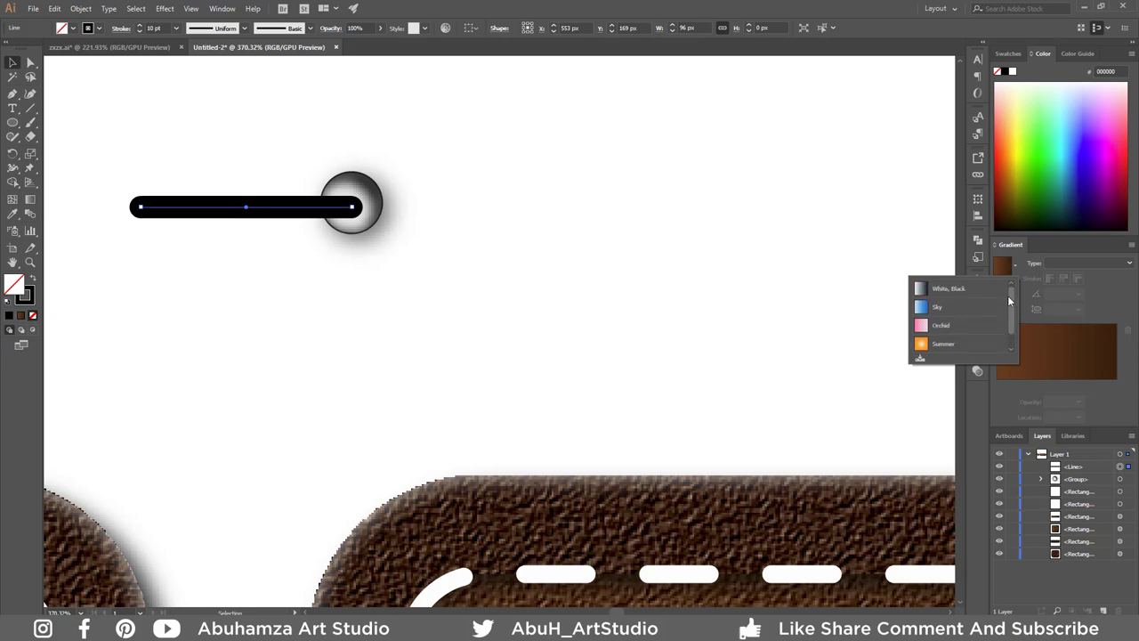
click(922, 291)
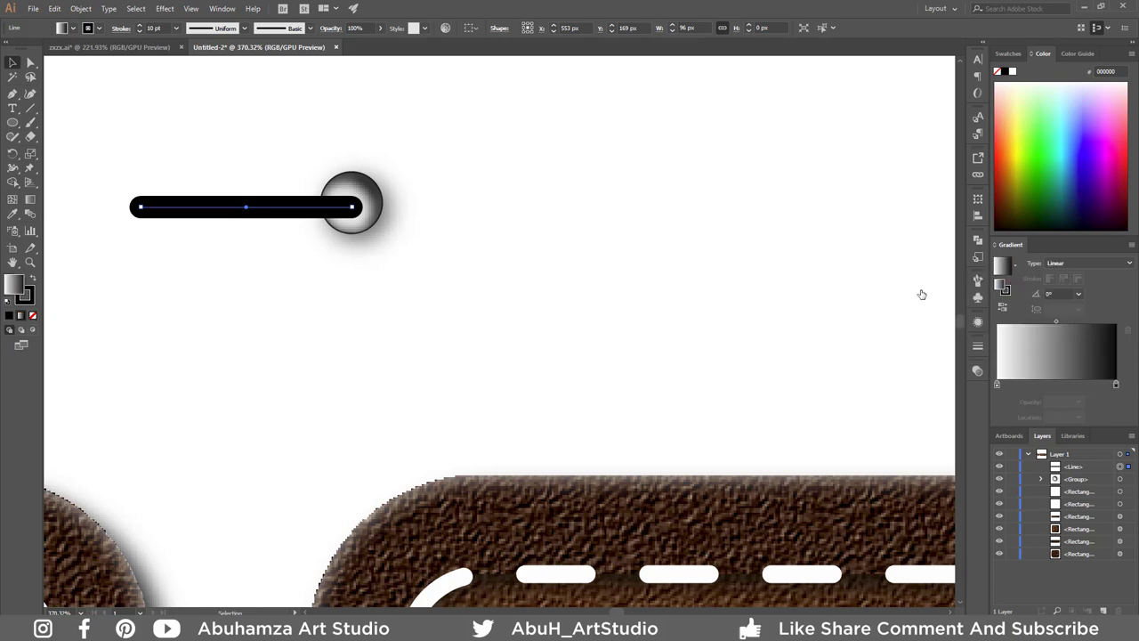
click(35, 280)
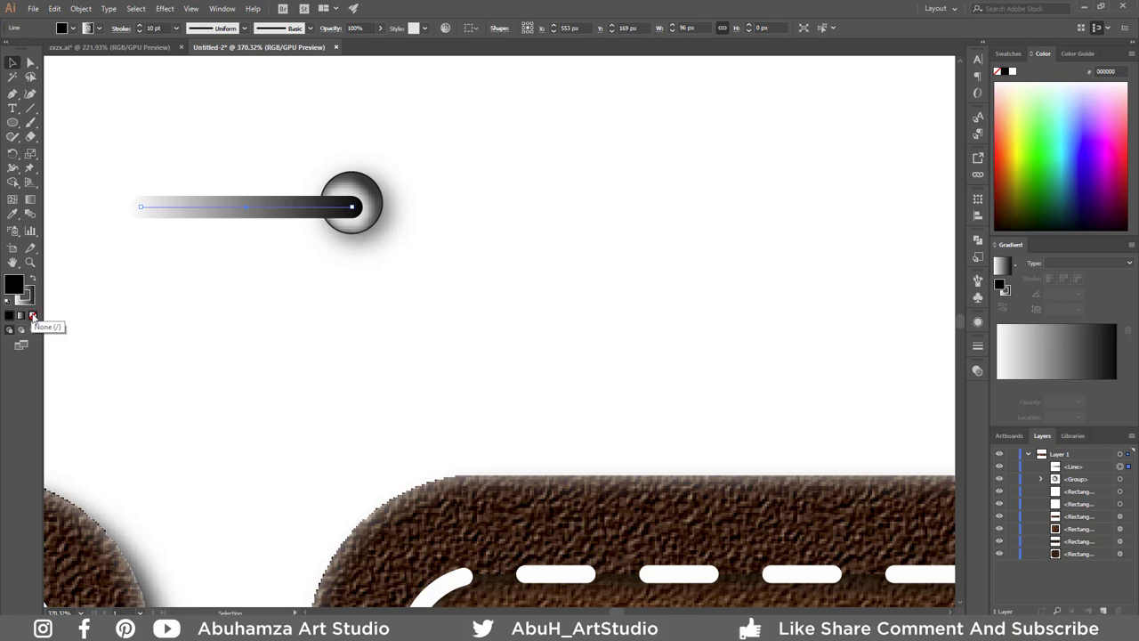
click(33, 316)
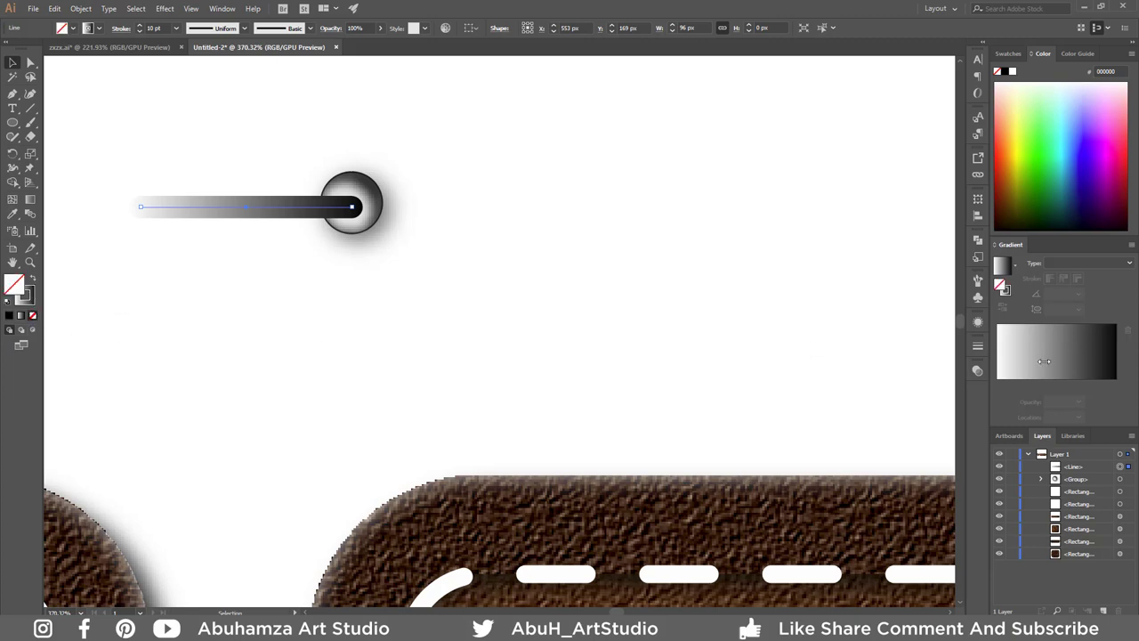
Step: Set the gradient stops to mid grey #808080 at both ends with white in the middle
click(1006, 294)
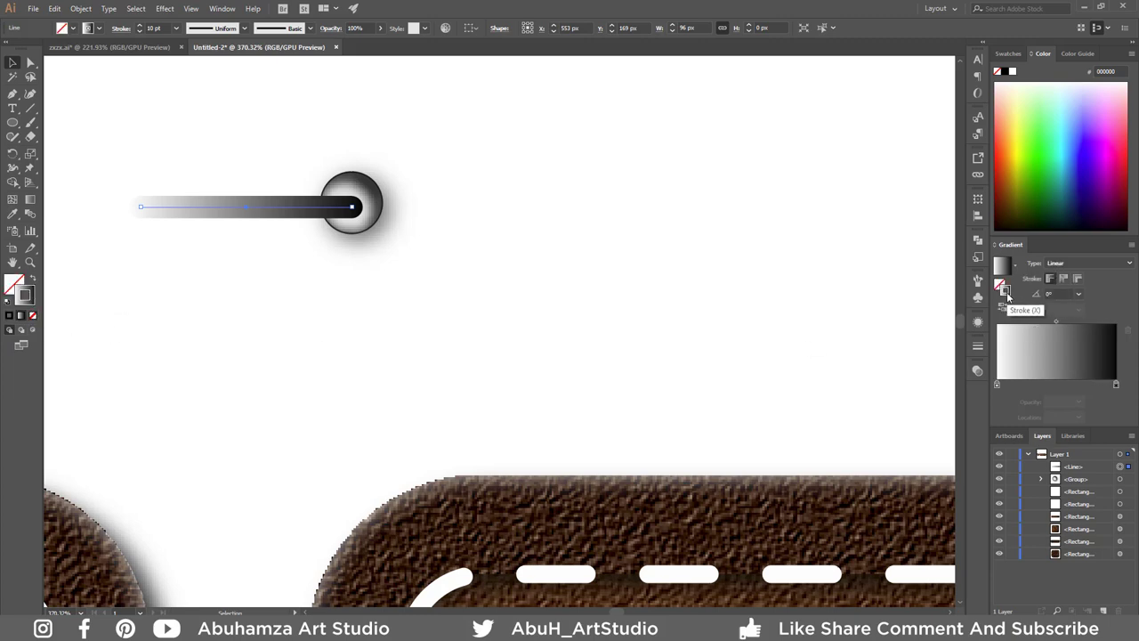
drag(996, 383, 1055, 384)
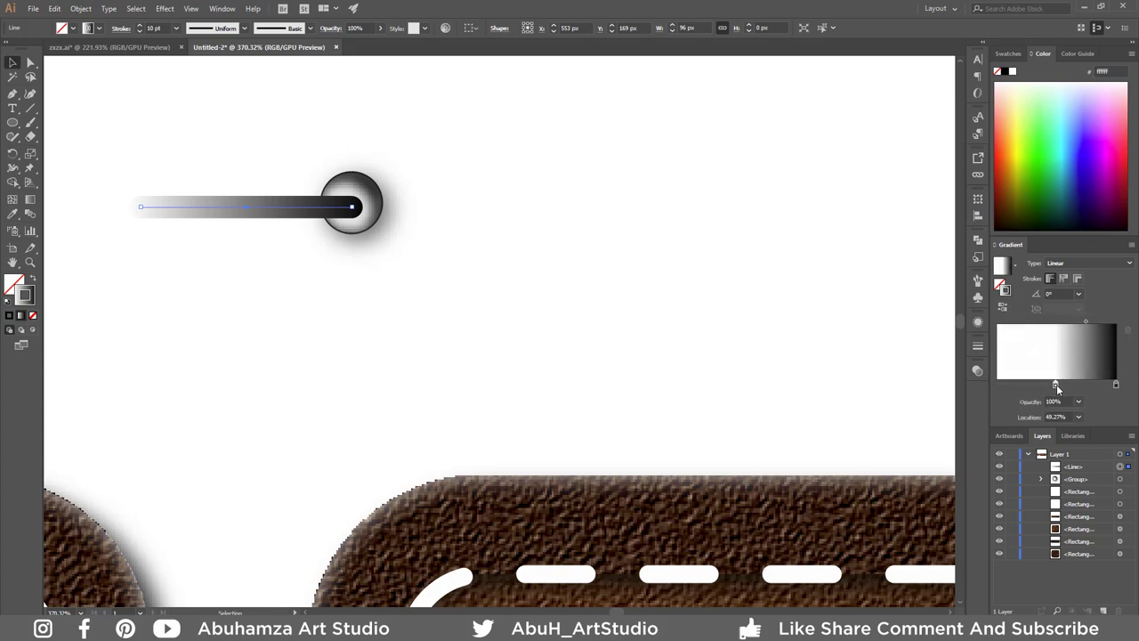
click(1117, 384)
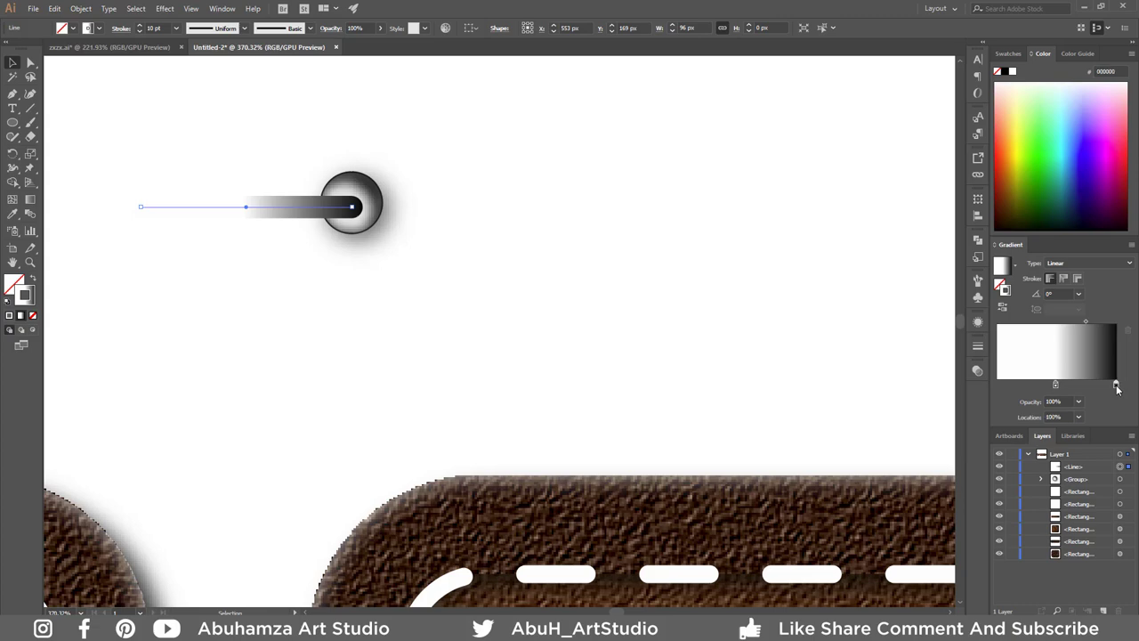
double_click(1116, 384)
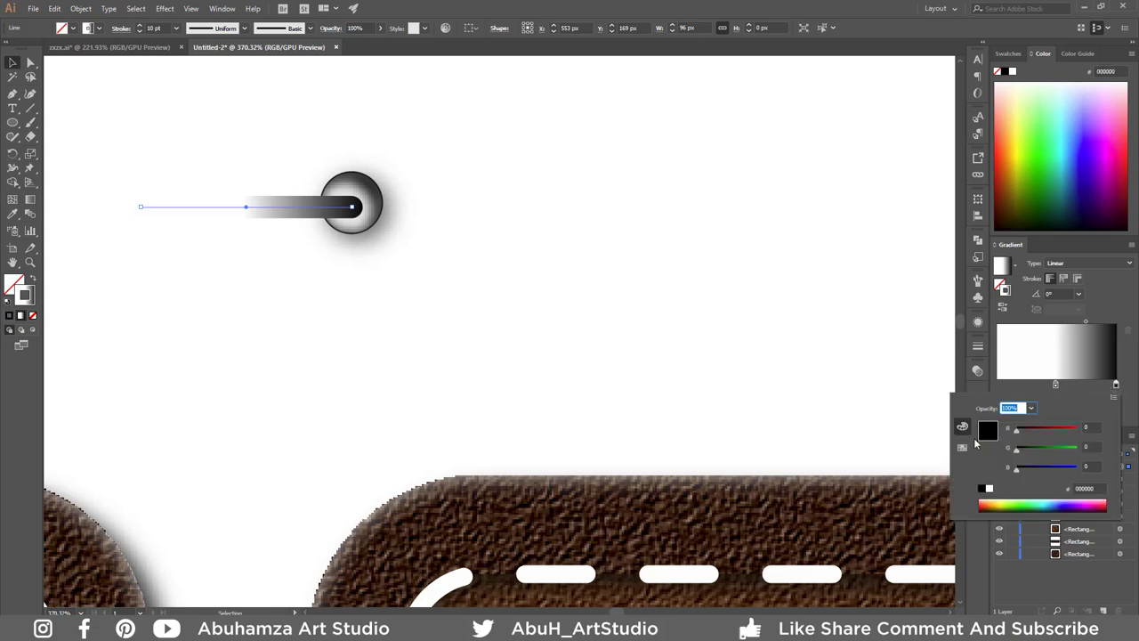
click(962, 447)
click(1069, 448)
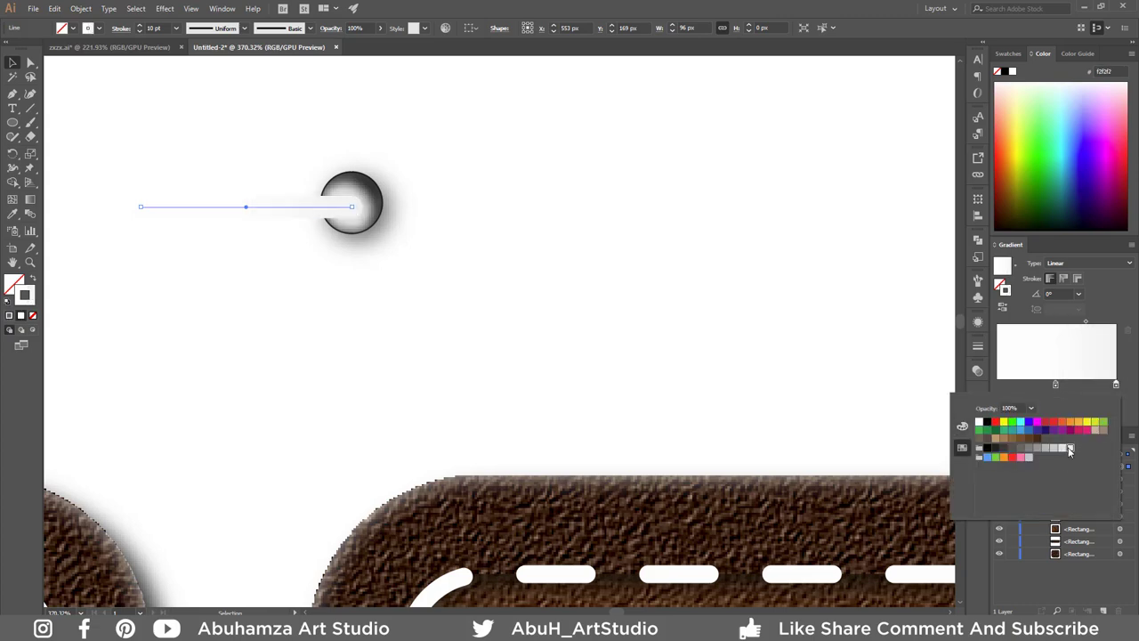
click(1020, 448)
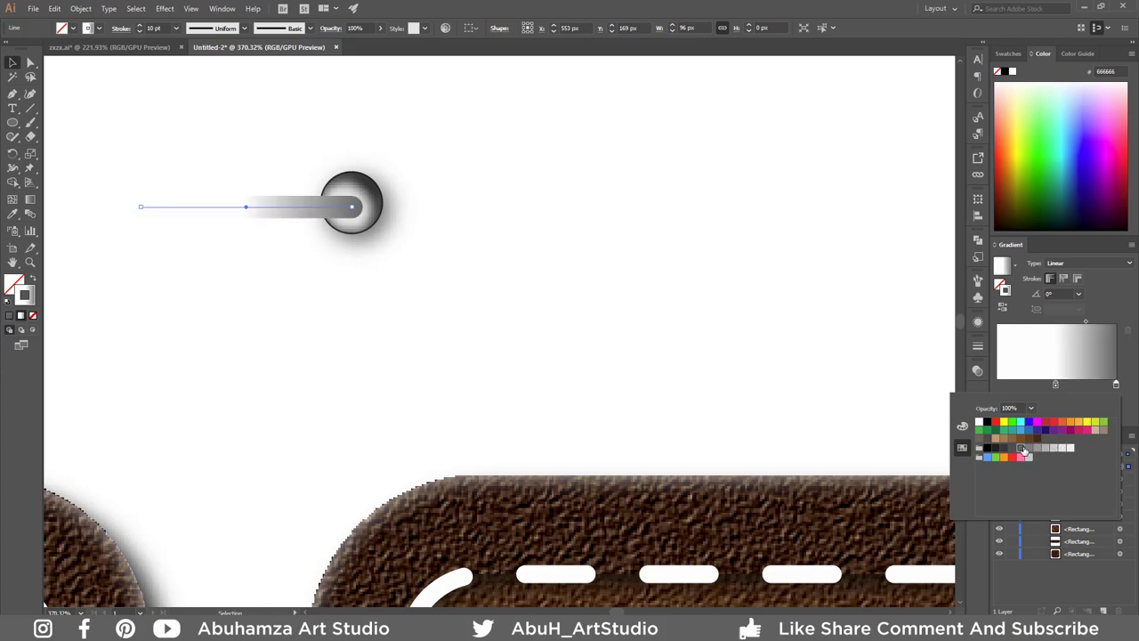
click(1028, 447)
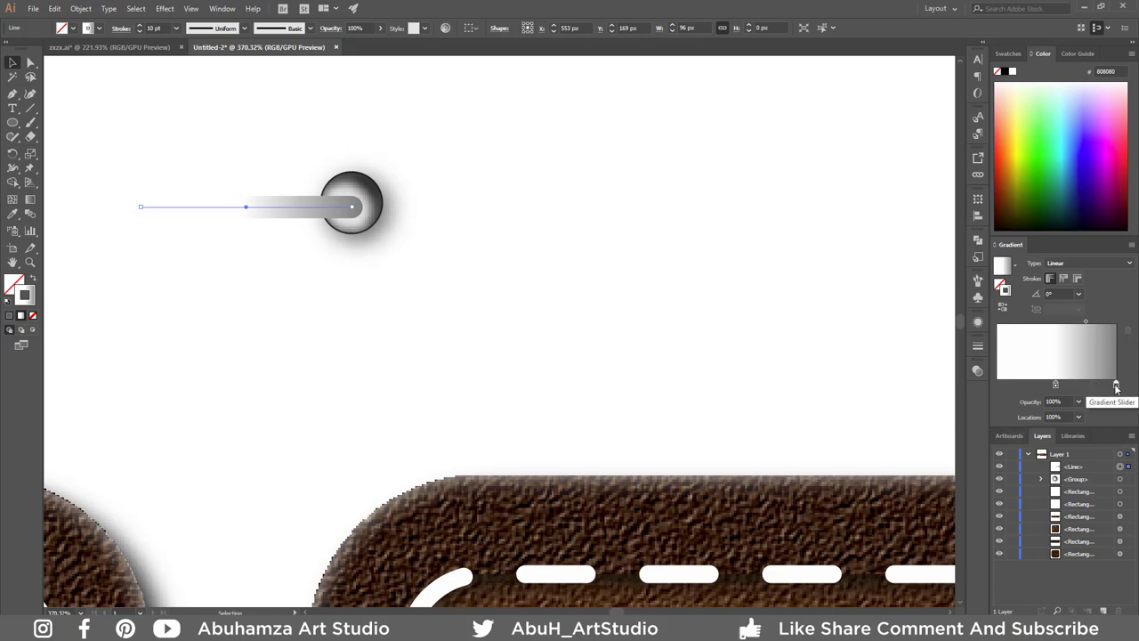
drag(1116, 388, 980, 386)
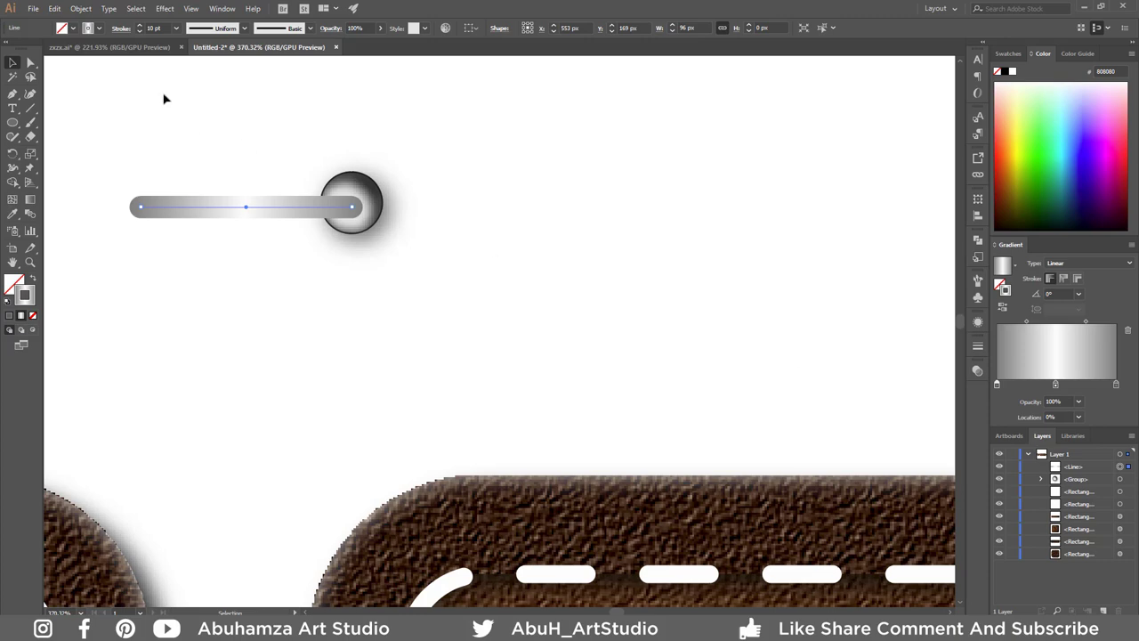
click(165, 9)
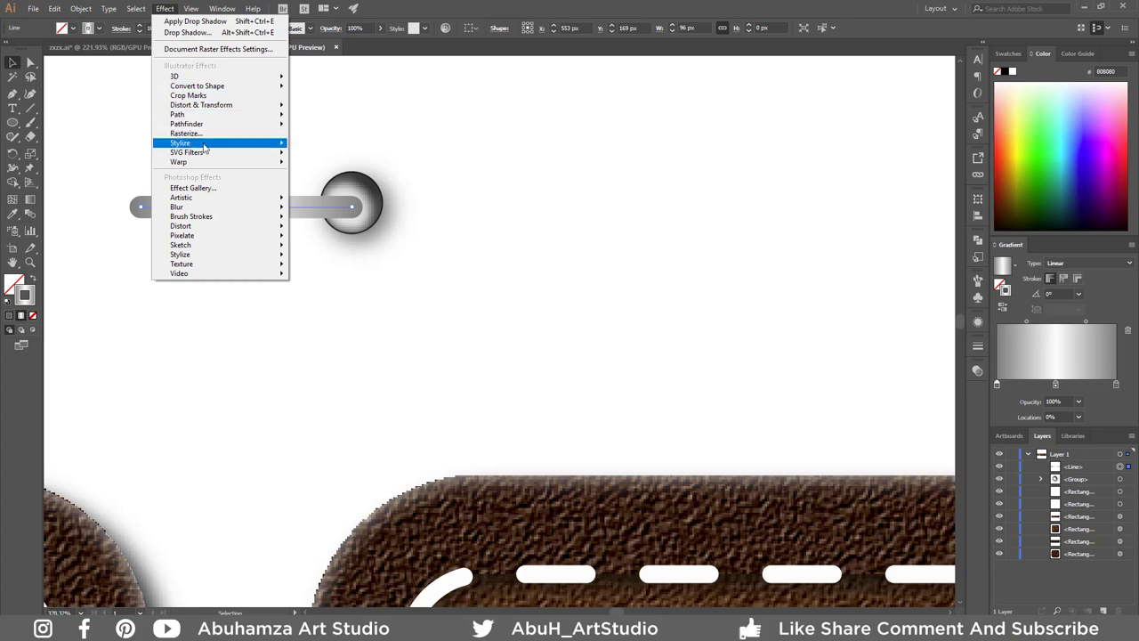
Step: Add a Multiply drop shadow to the bar: 60% opacity, 3 px offsets, 5 px blur
mouse_move(181, 144)
click(324, 145)
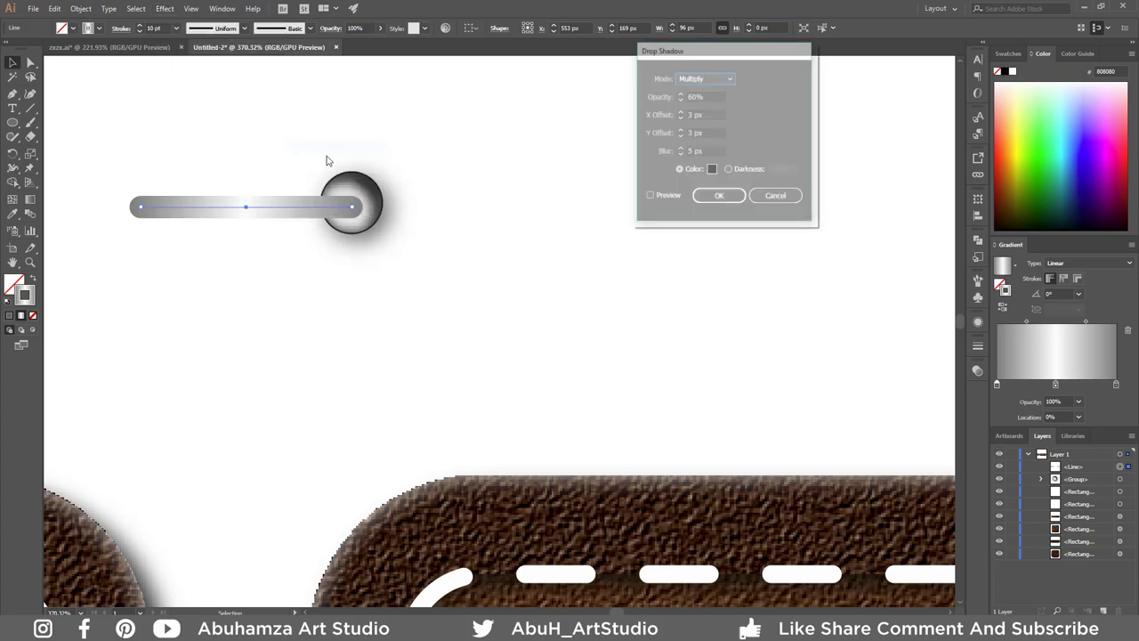
click(661, 197)
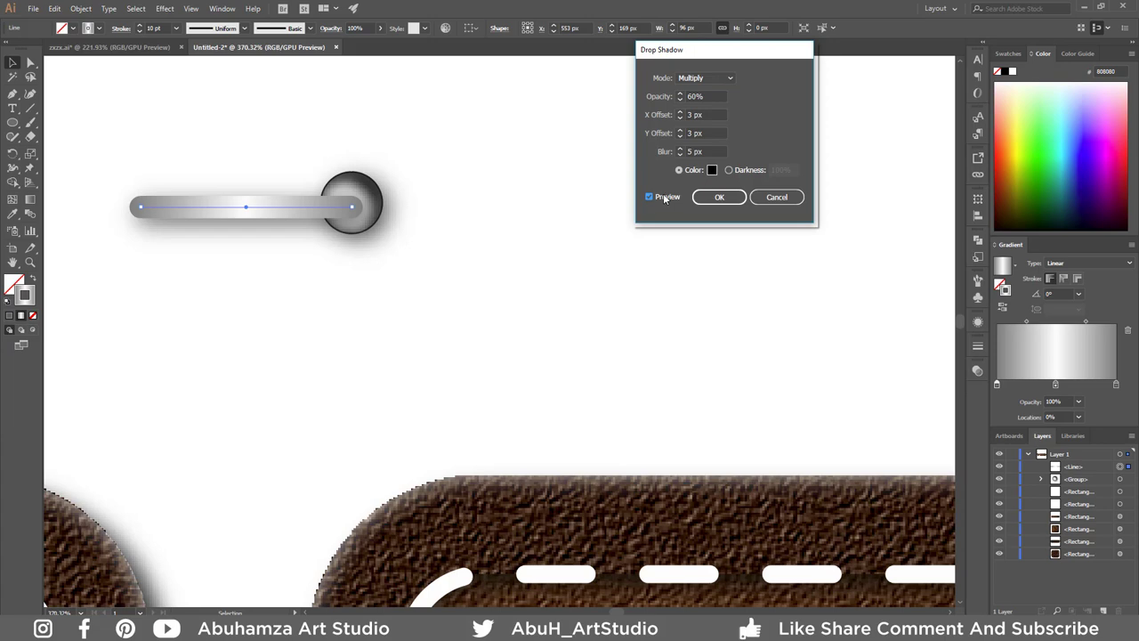
double_click(706, 97)
key(Tab)
key(Tab)
key(Tab)
click(719, 197)
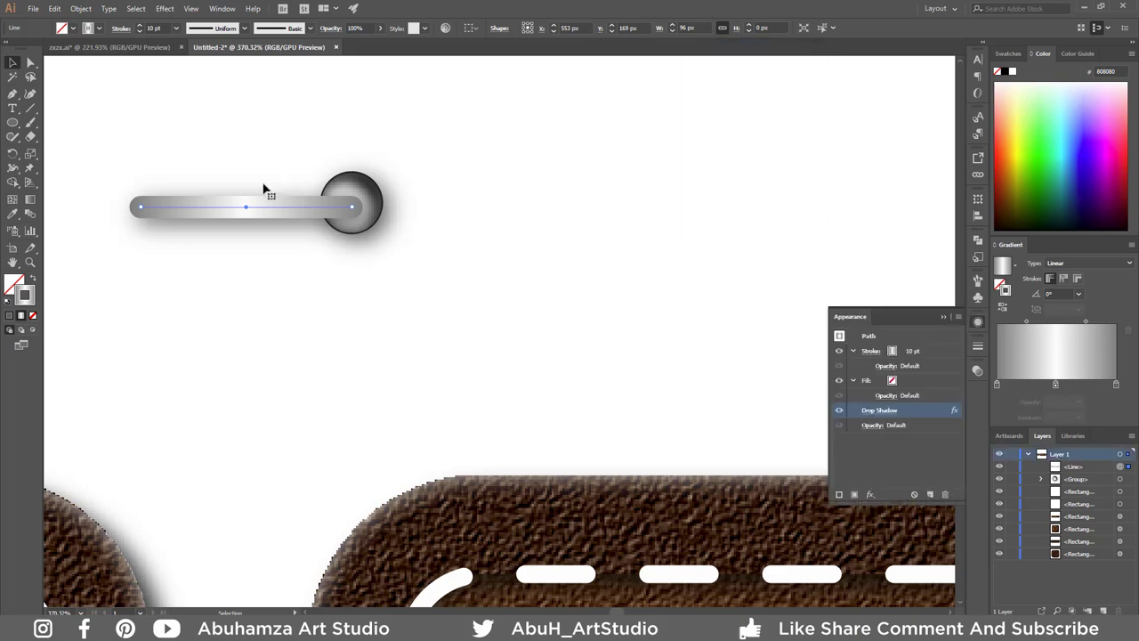
Step: Copy the knob to the left end and vertically centre the bar between both knobs
drag(269, 214, 275, 280)
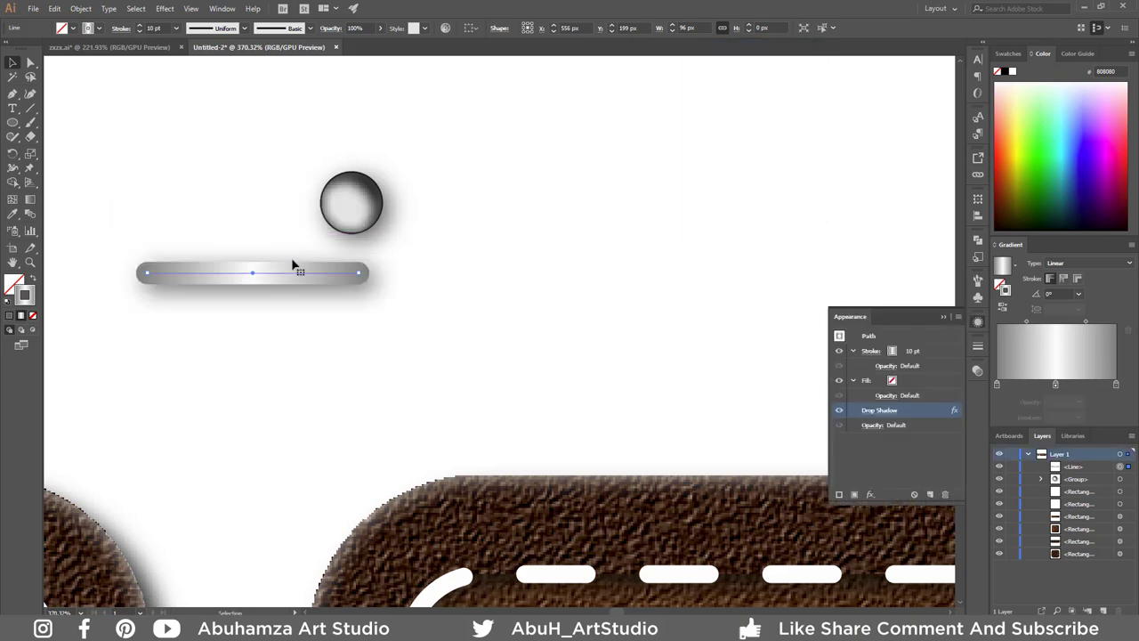
drag(354, 212, 127, 224)
mouse_move(94, 151)
mouse_down()
mouse_move(475, 297)
mouse_move(465, 317)
mouse_up()
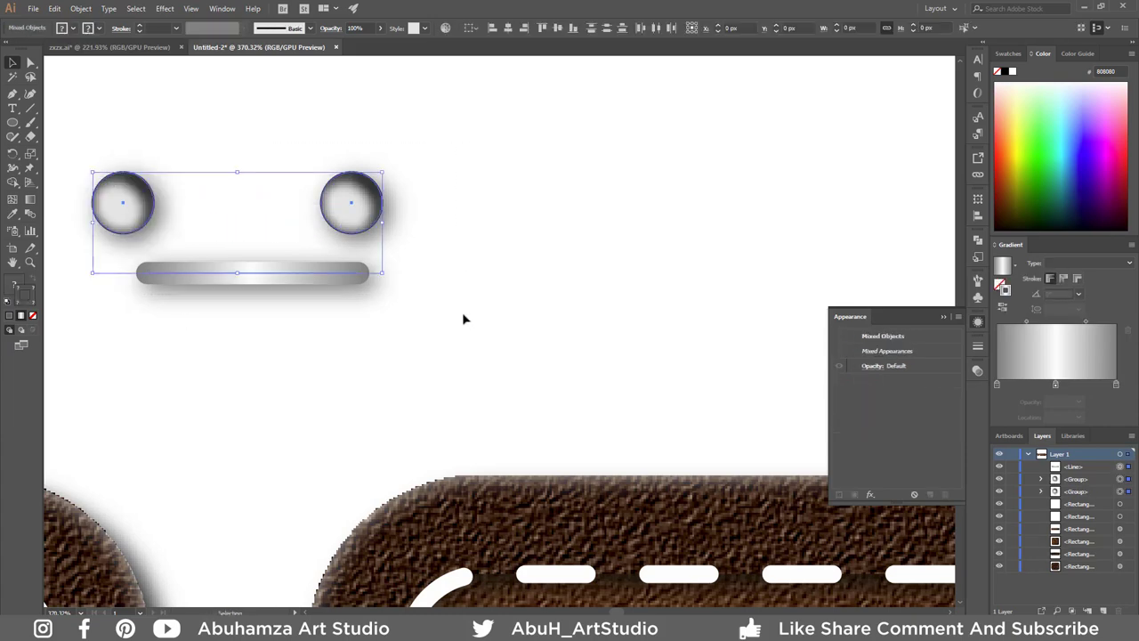
click(558, 30)
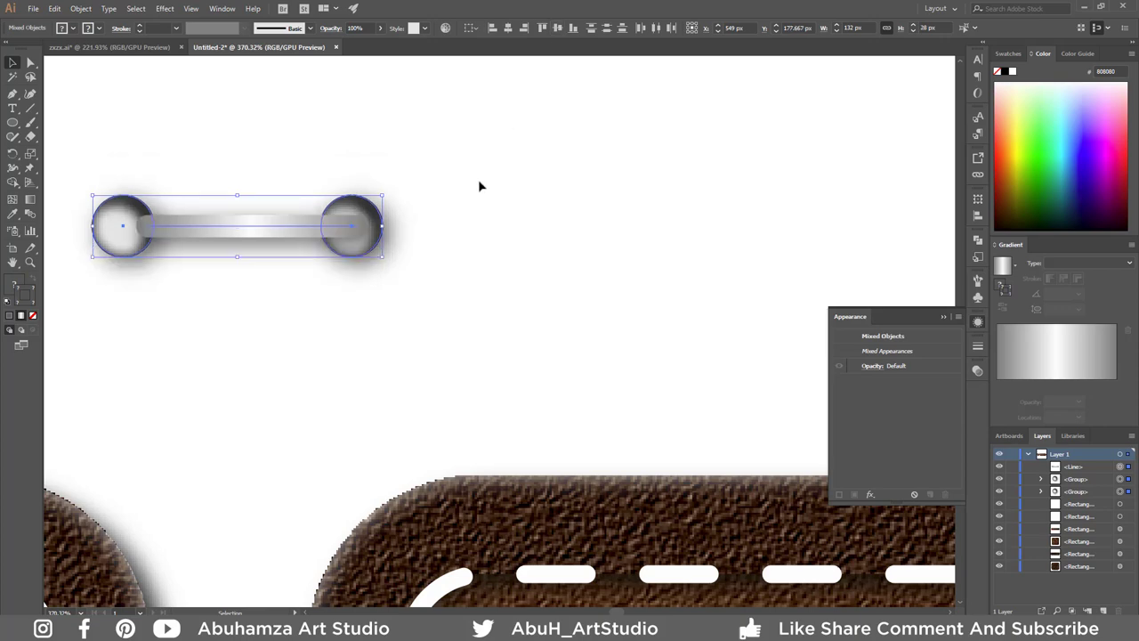
click(480, 184)
click(242, 228)
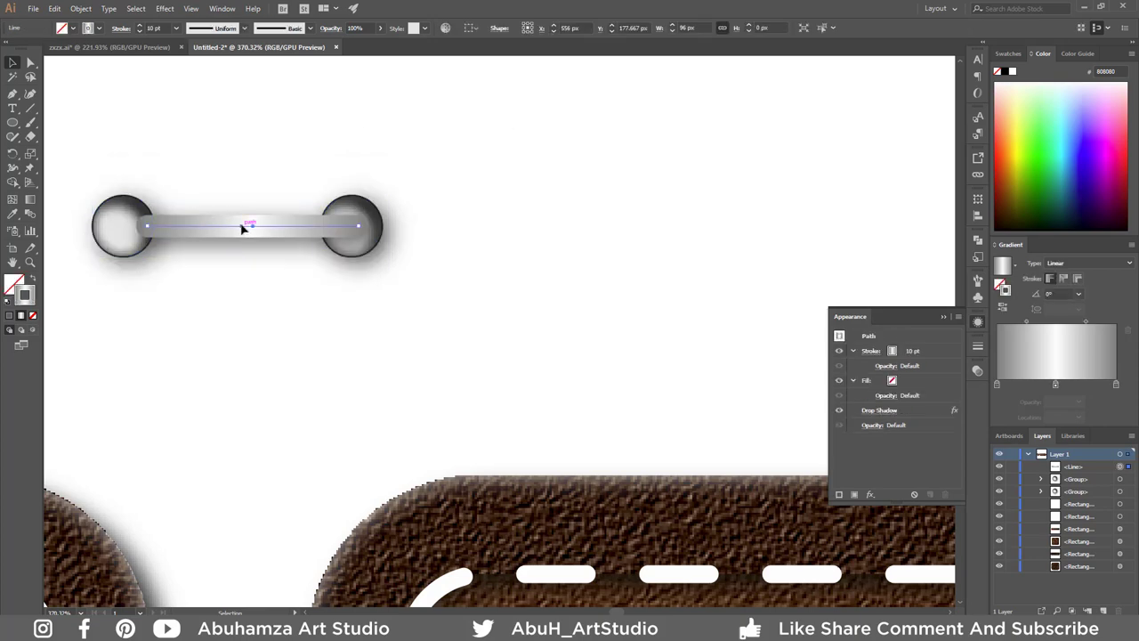
key(Left)
key(Left)
key(Left)
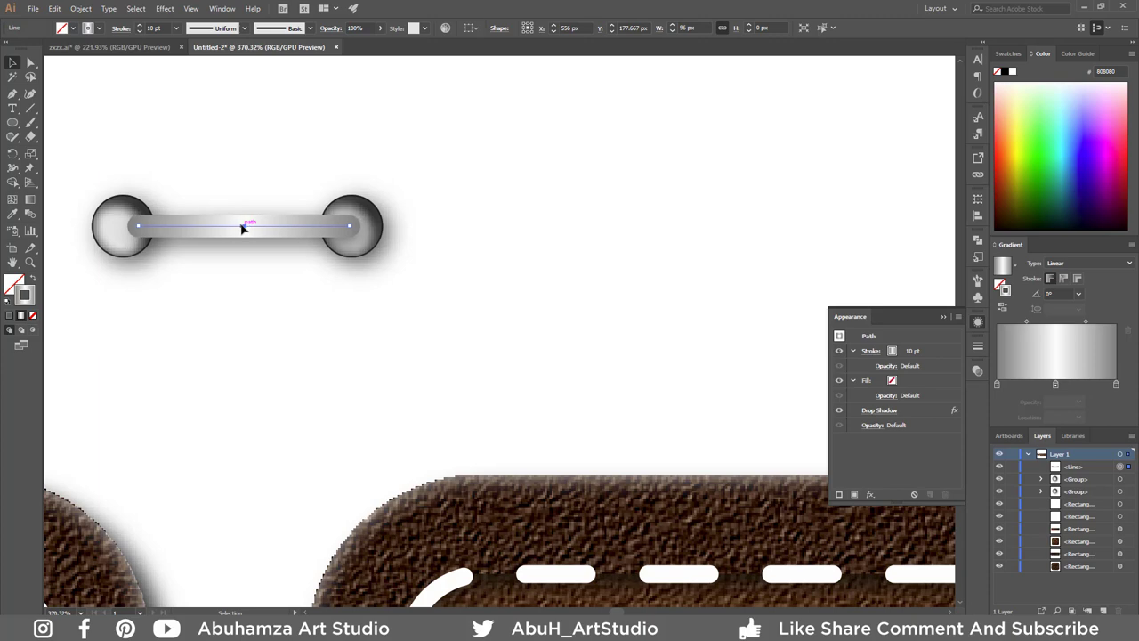
key(Left)
key(Left)
Step: Zoom out to the leather pieces and select the connector bar with its knobs
key(z)
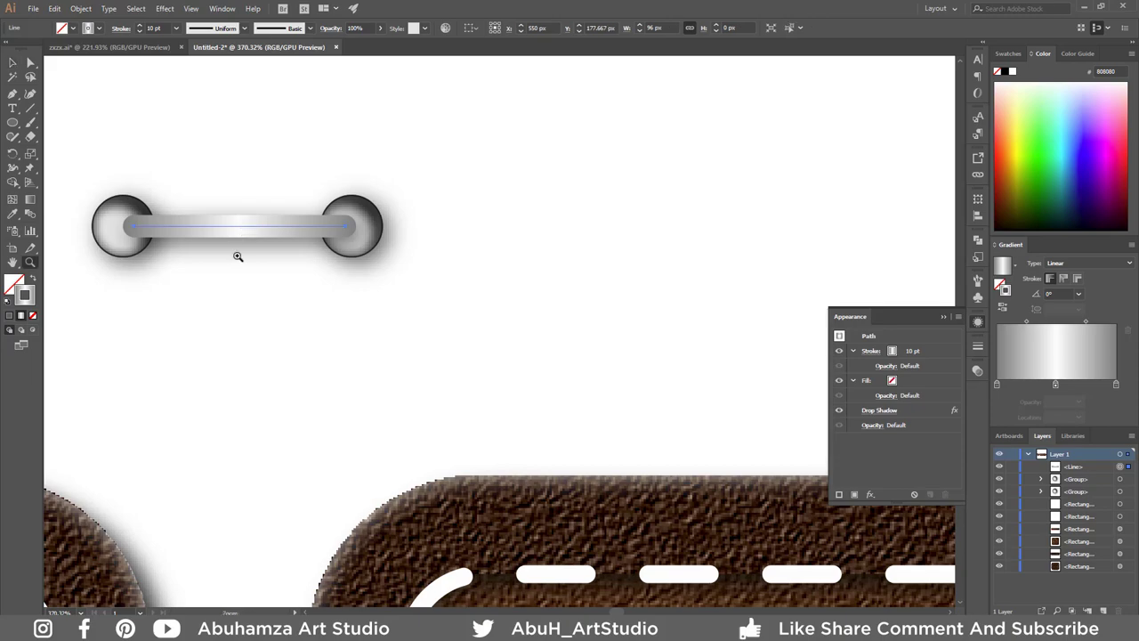
alt+click(230, 256)
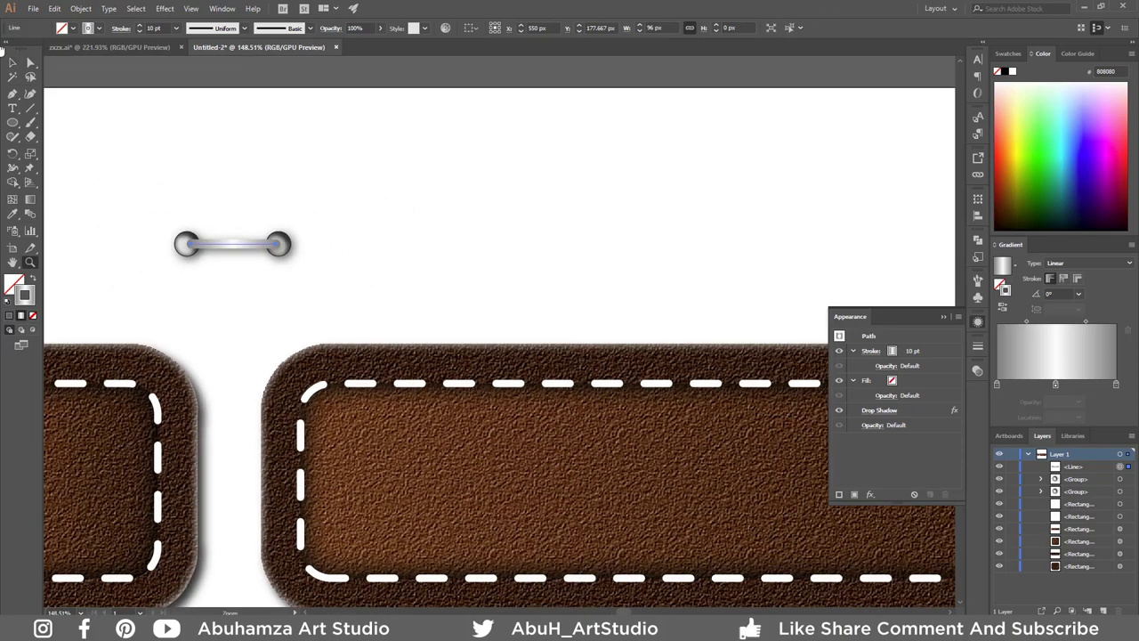
key(v)
mouse_move(143, 186)
mouse_down()
mouse_move(301, 253)
mouse_move(276, 247)
mouse_move(247, 285)
mouse_up()
key(ctrl+a)
key(a)
key(ctrl+z)
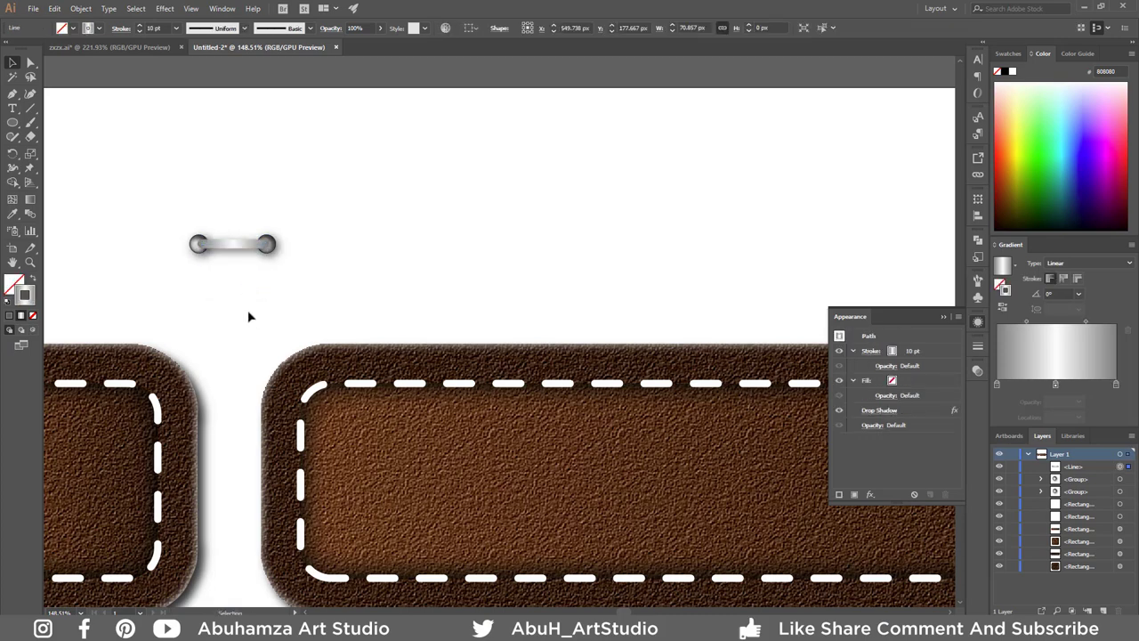
Step: Group the bar and knobs, then move and scale the connector into the gap between the leather pieces
key(v)
drag(183, 222, 319, 278)
right_click(234, 245)
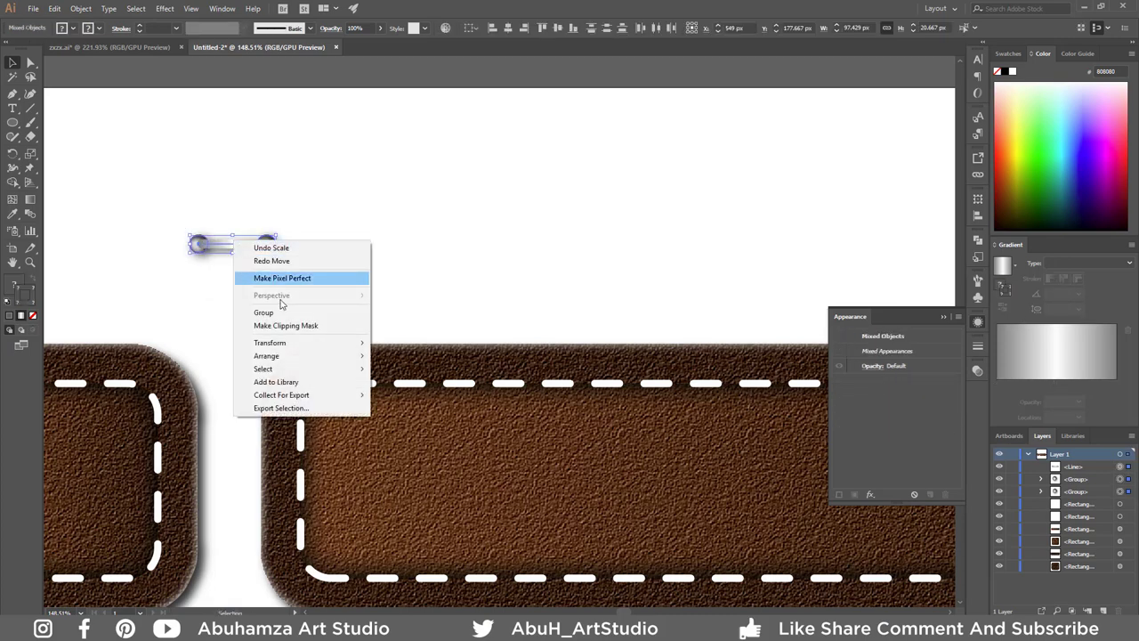
click(280, 313)
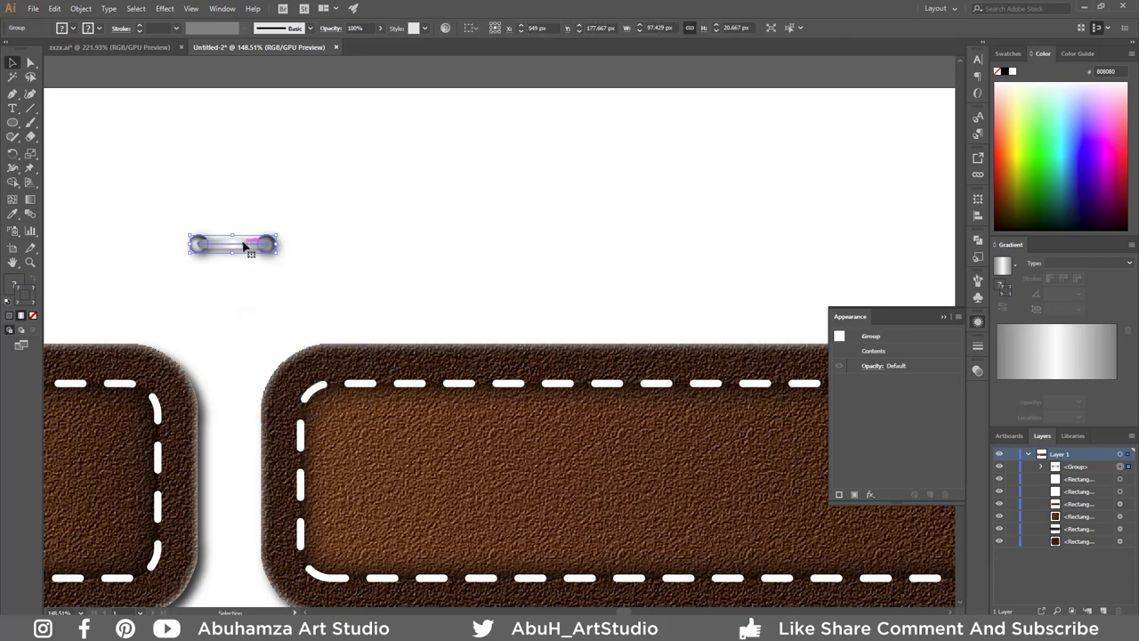
mouse_move(244, 246)
mouse_down()
mouse_move(254, 432)
mouse_move(258, 412)
mouse_move(291, 418)
mouse_up()
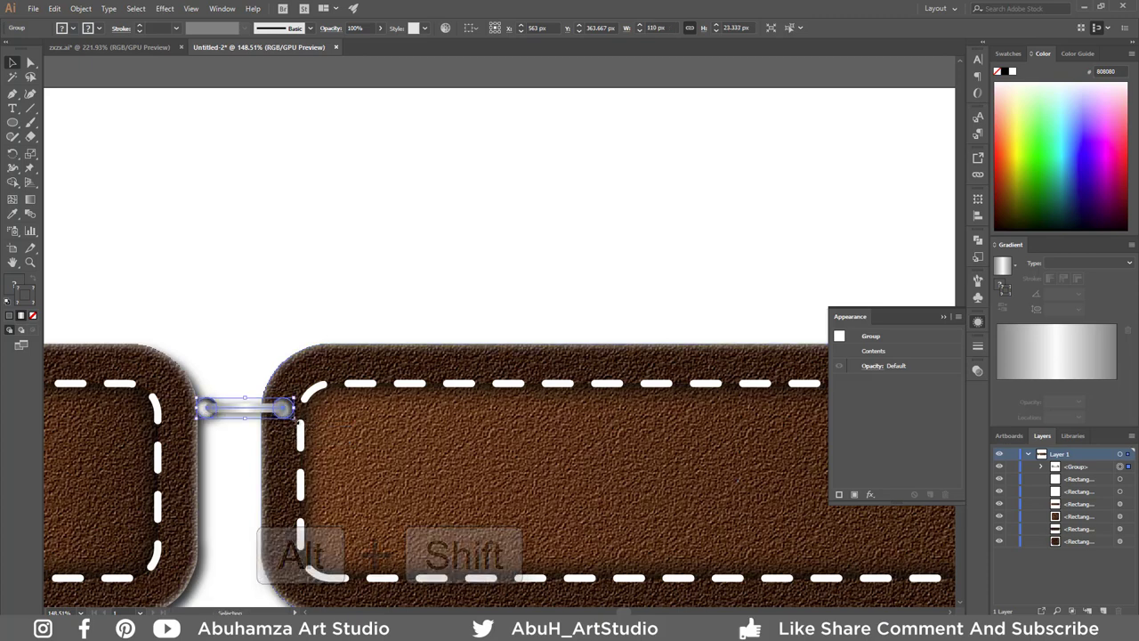
drag(294, 418, 300, 425)
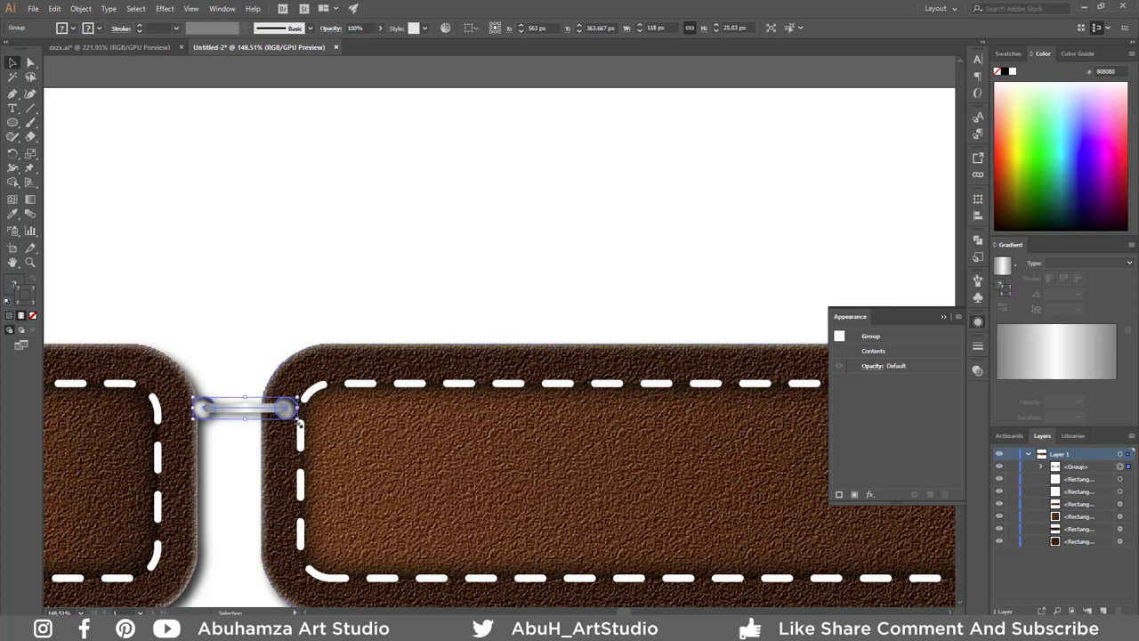
key(Left)
key(Left)
key(Left)
key(Left)
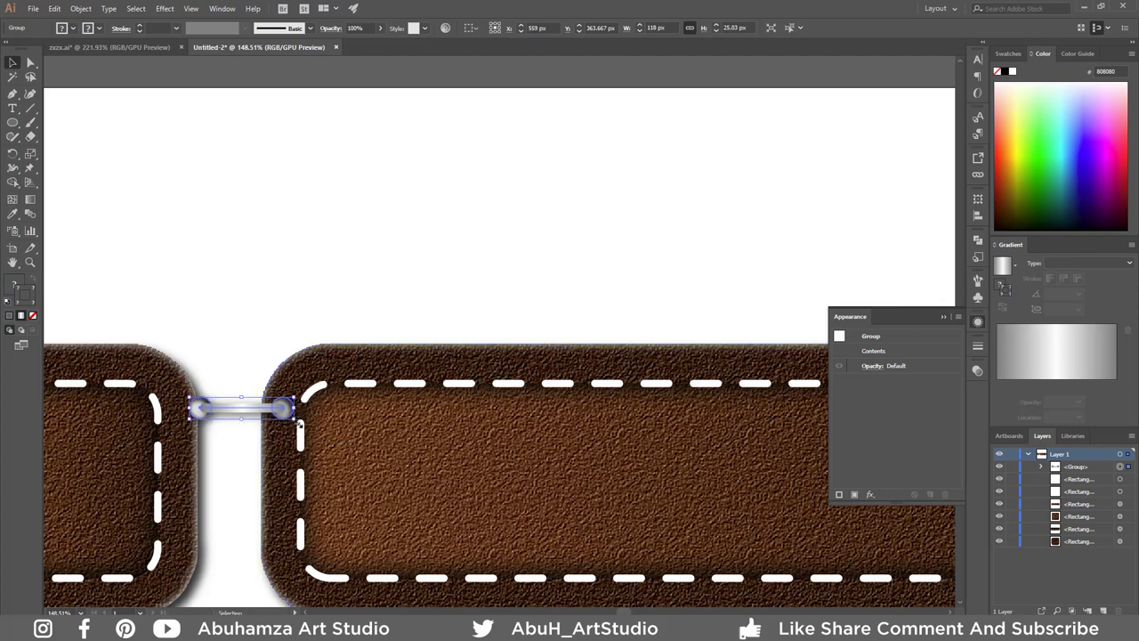
key(Left)
Step: Nudge the left leather piece and its stitching right to meet the connector's rivet
drag(73, 274, 109, 524)
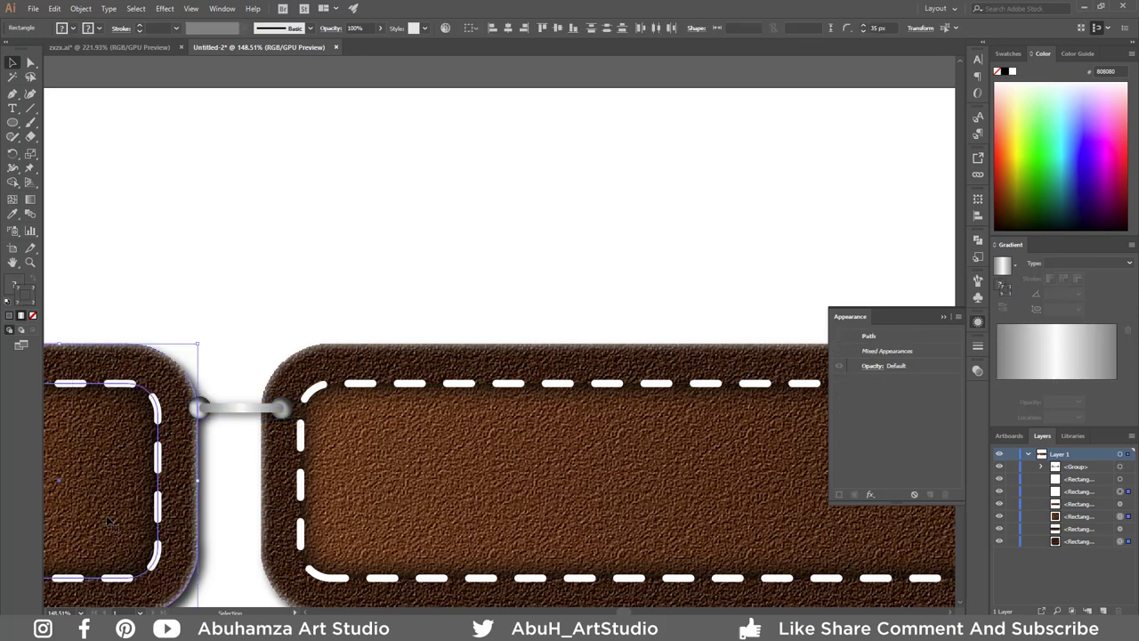
key(Right)
key(Right)
key(Right)
key(Right)
key(Right)
key(Right)
key(Right)
key(Right)
key(Right)
key(Right)
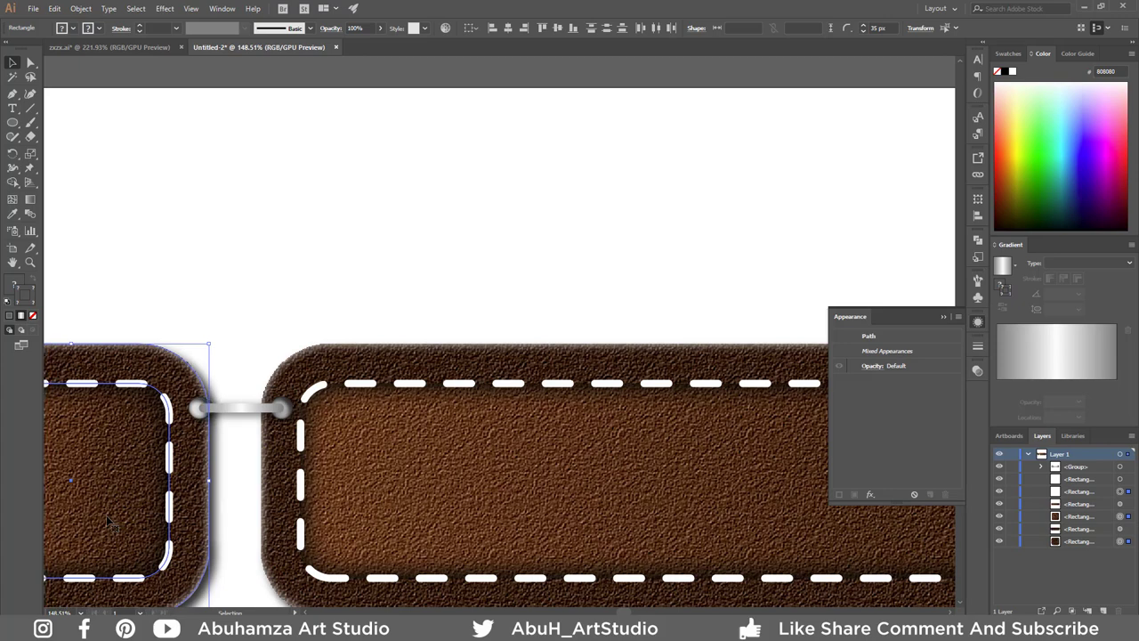
key(Right)
key(Right)
key(Right)
key(Right)
key(Right)
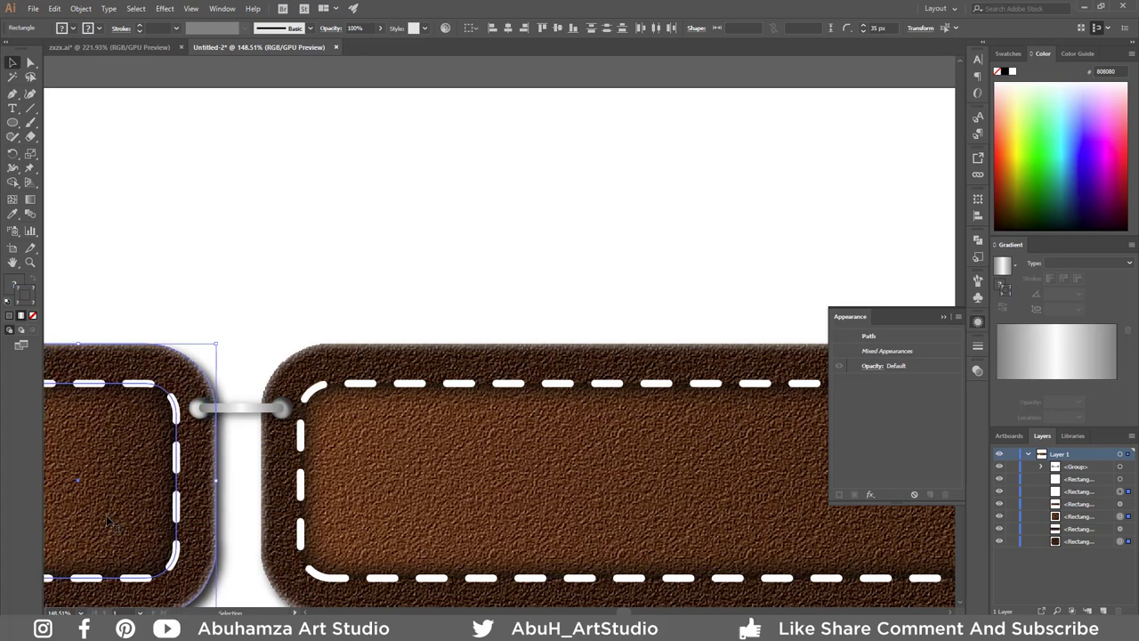
key(Right)
key(Right)
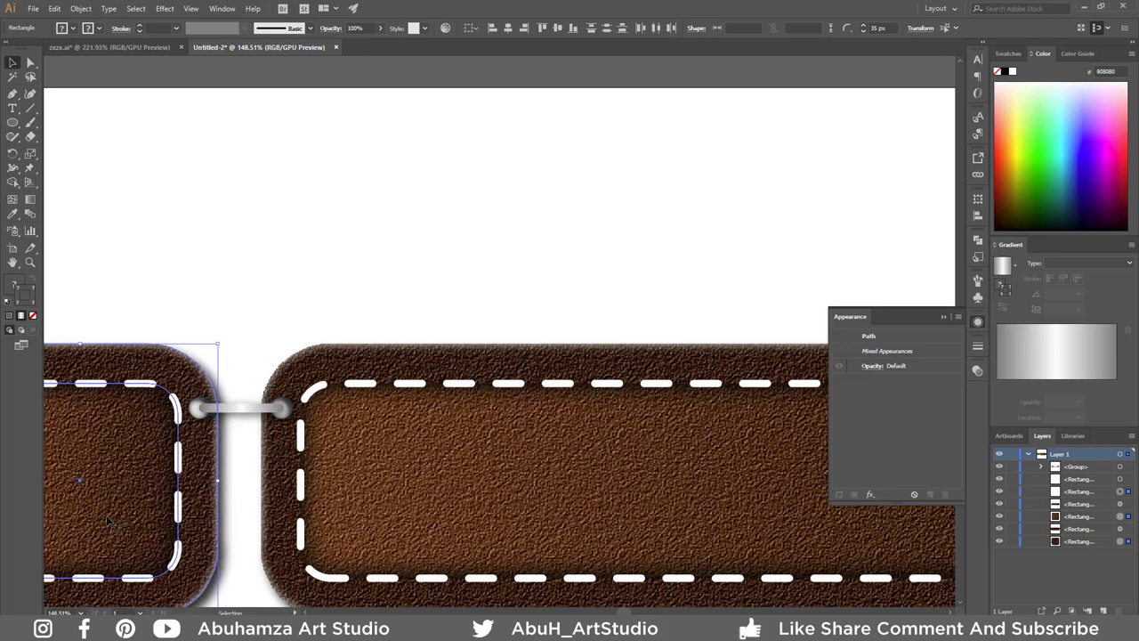
key(Right)
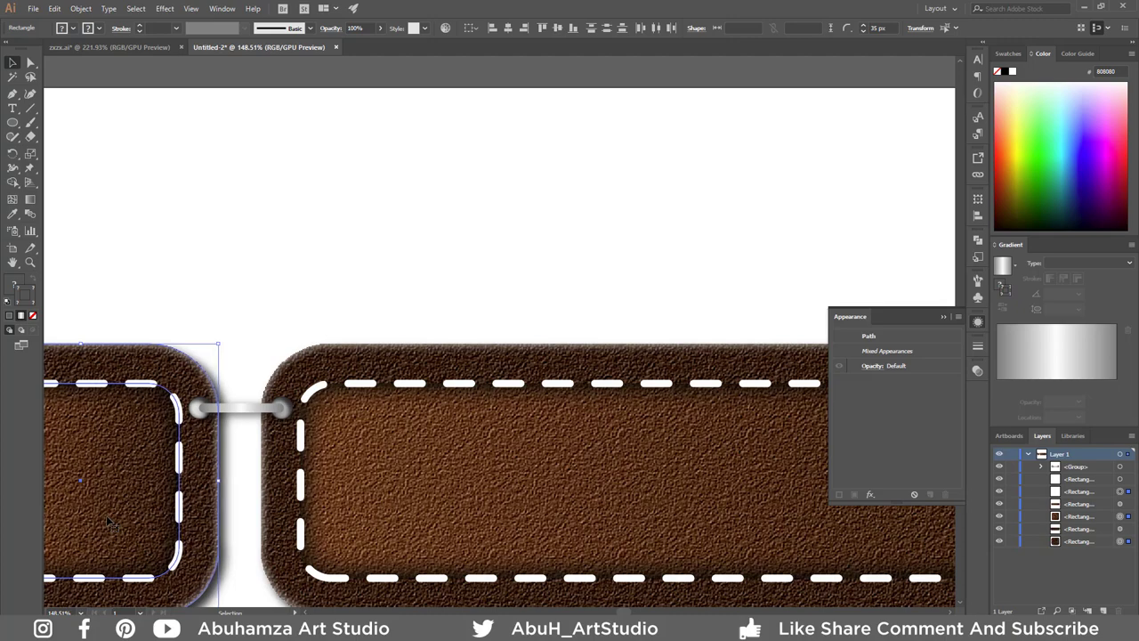
click(283, 251)
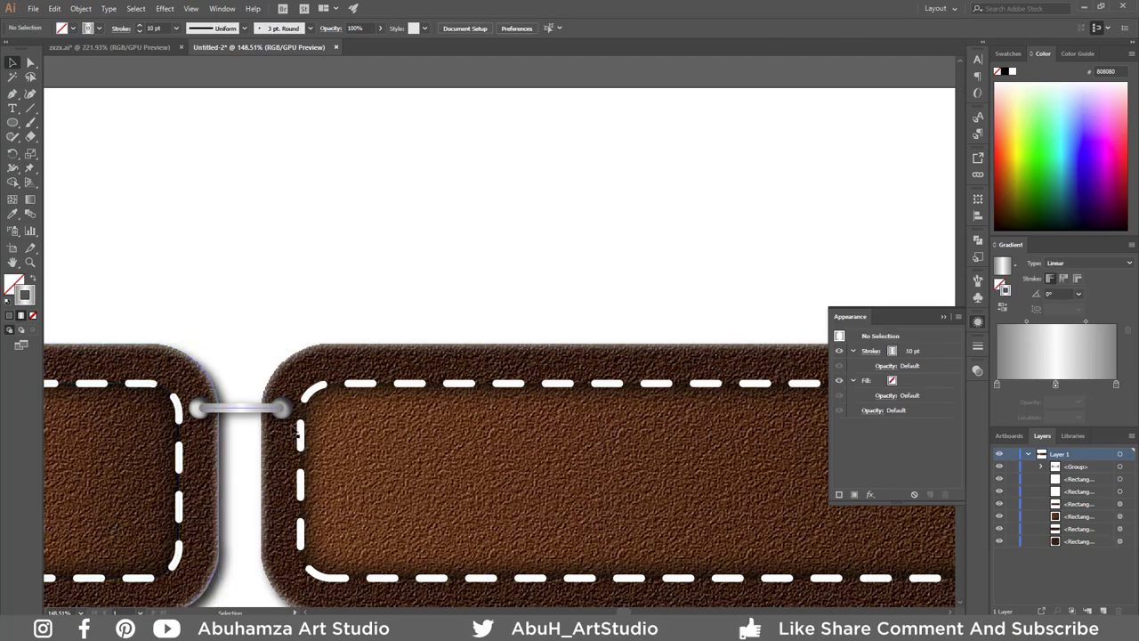
Step: Duplicate the connector into extra copies further down the belt joint
drag(283, 251, 292, 105)
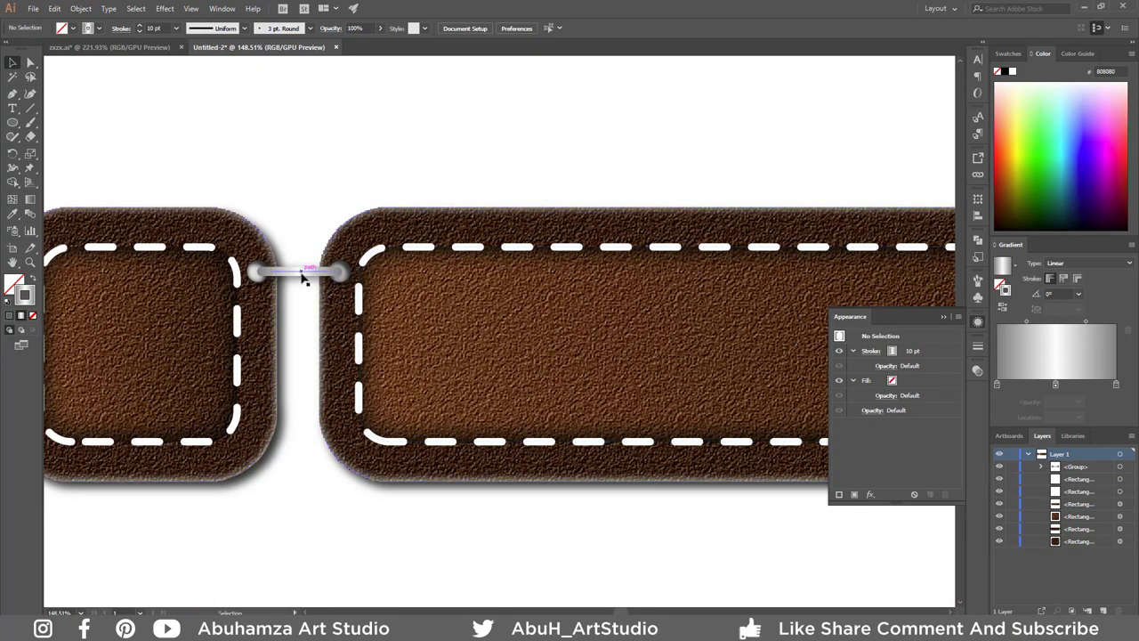
drag(303, 273, 303, 425)
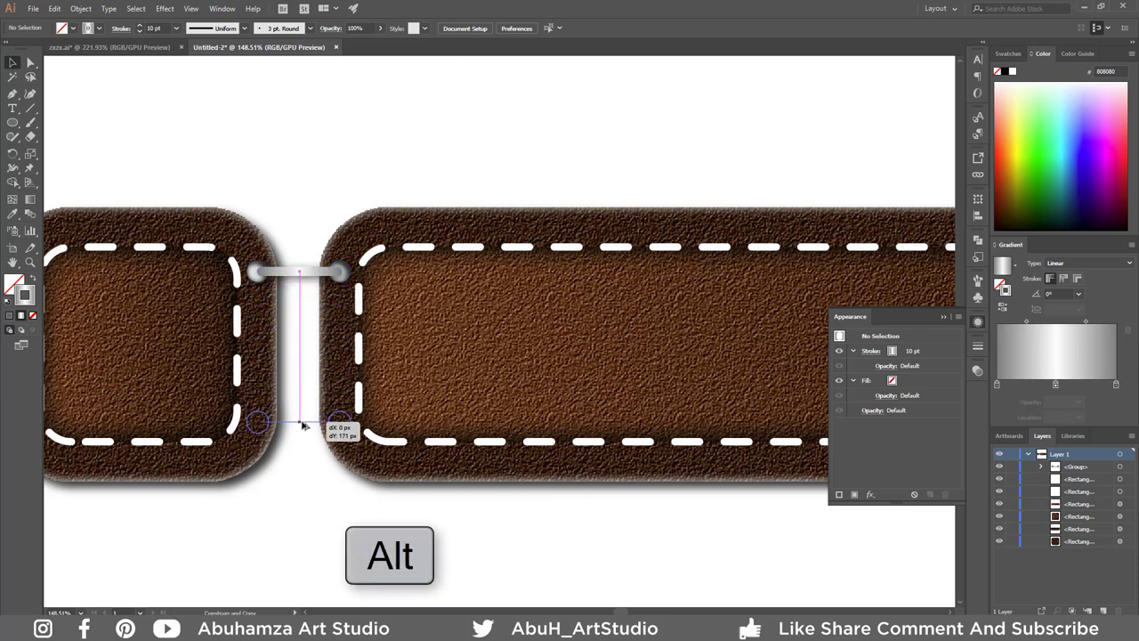
drag(302, 425, 302, 336)
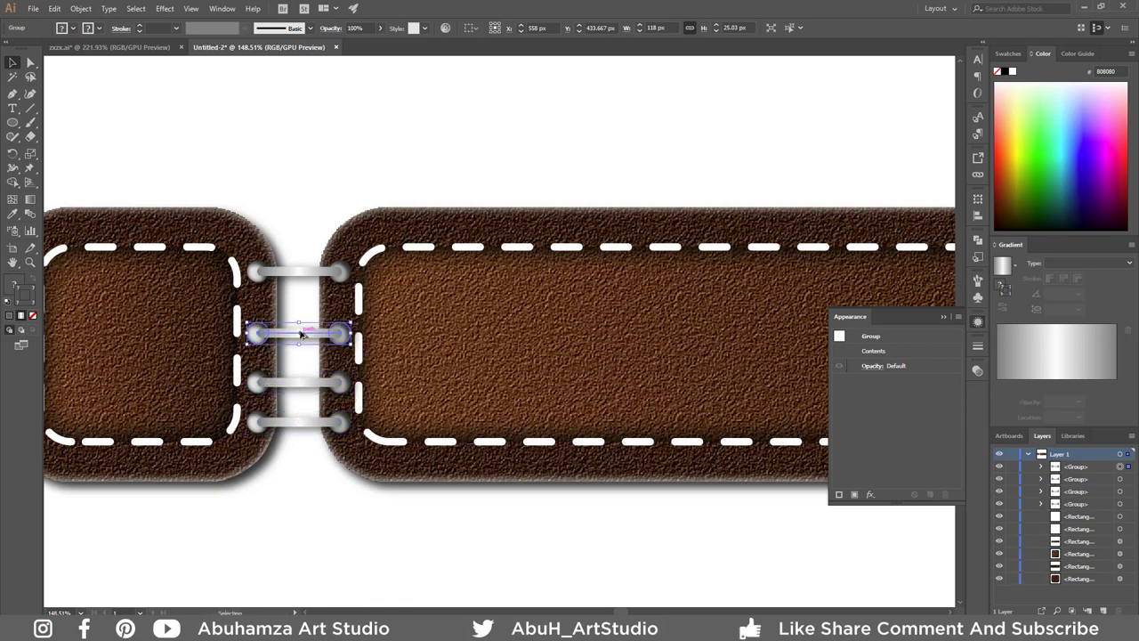
Step: Distribute the four connectors evenly by vertical centres, then zoom out
click(305, 269)
shift+click(300, 333)
shift+click(300, 383)
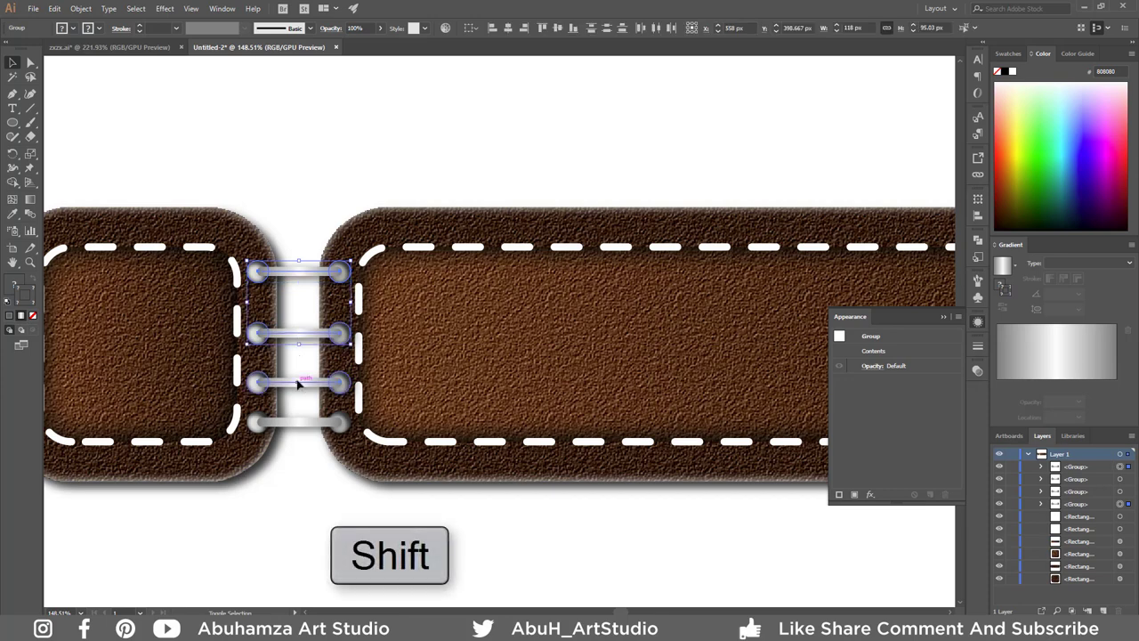
shift+click(300, 424)
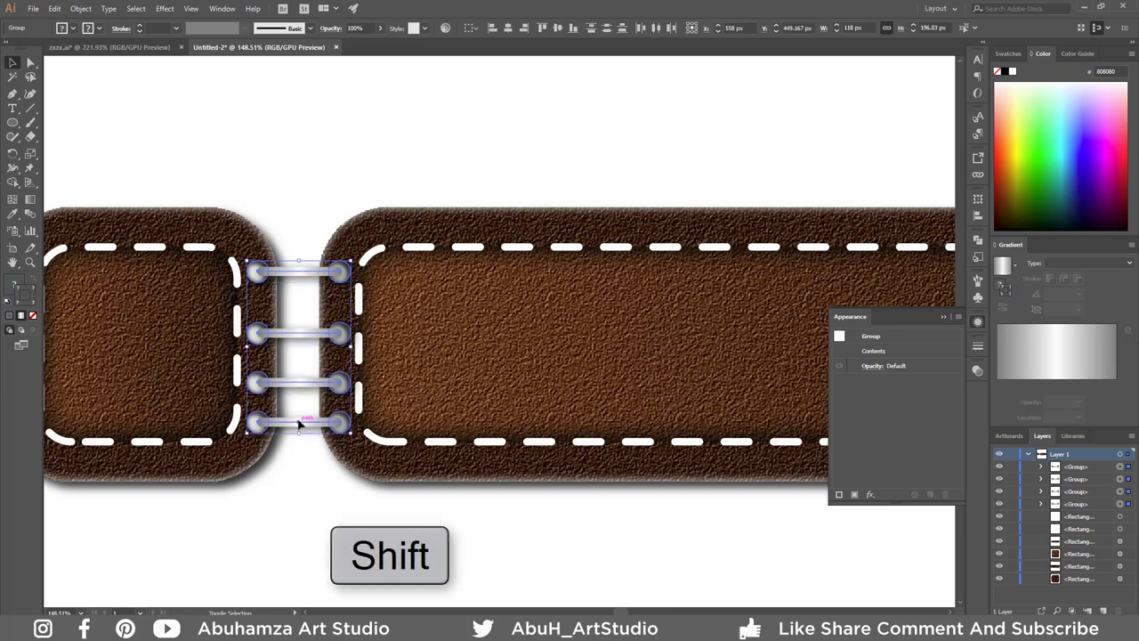
click(608, 31)
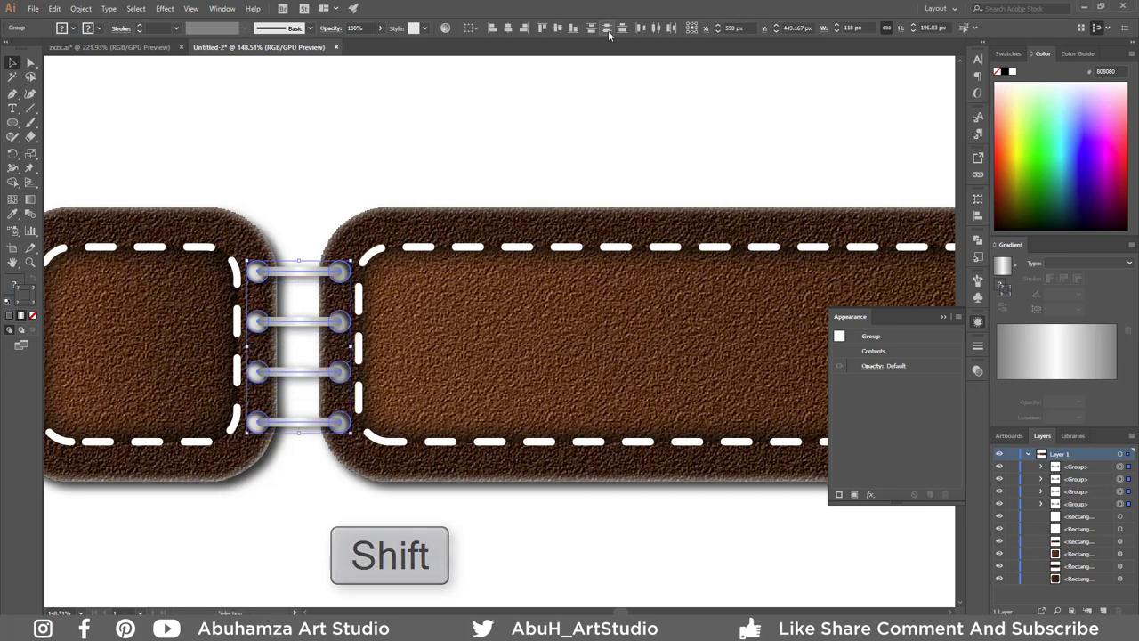
click(362, 148)
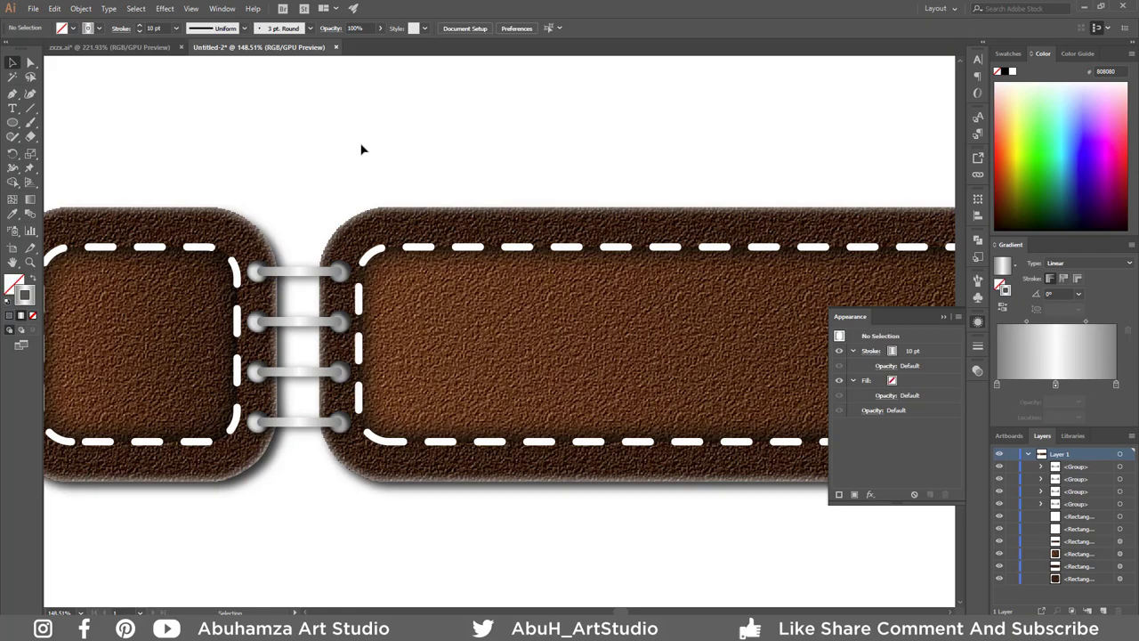
click(943, 316)
key(z)
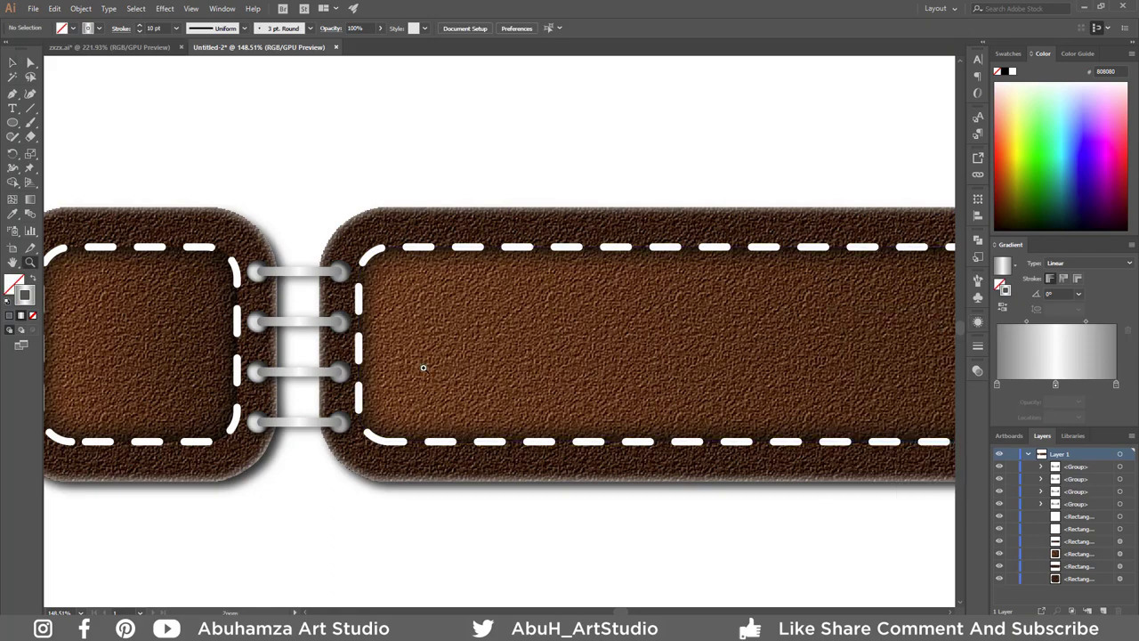
alt+click(422, 368)
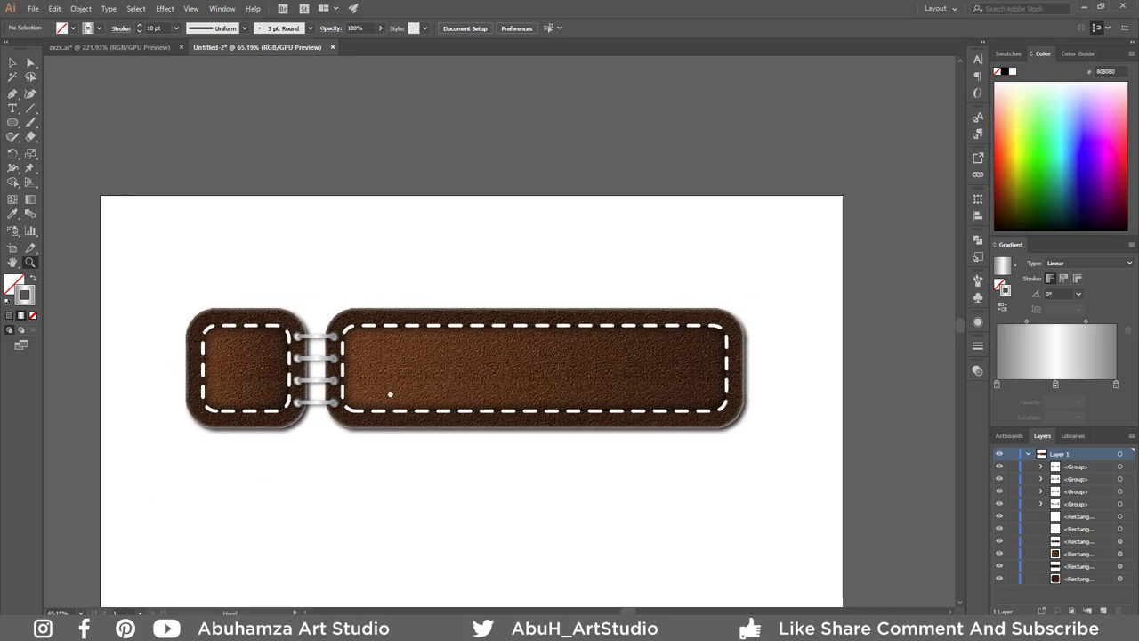
Step: Draw a white, strokeless circle on the long belt piece and enlarge it to 34 px
drag(419, 364, 382, 394)
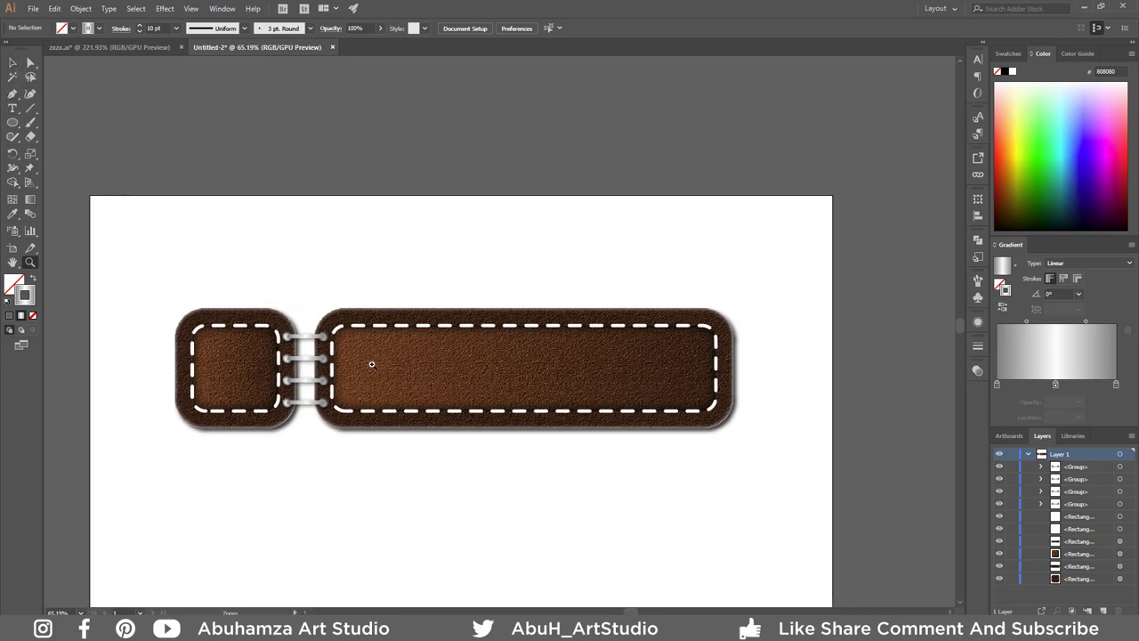
drag(500, 371, 621, 422)
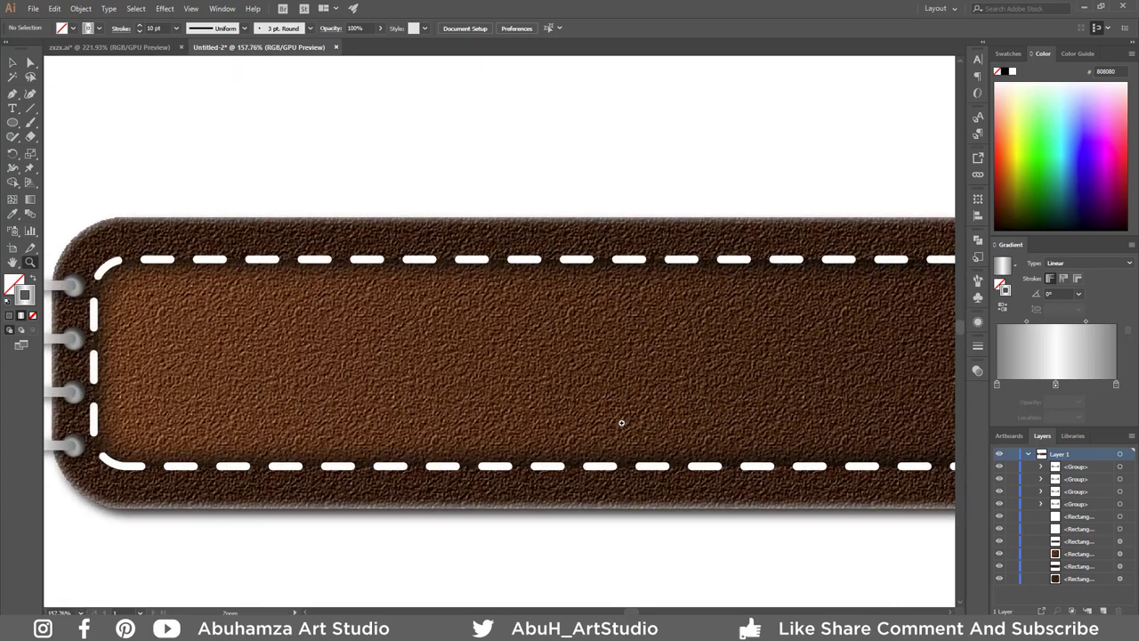
click(12, 122)
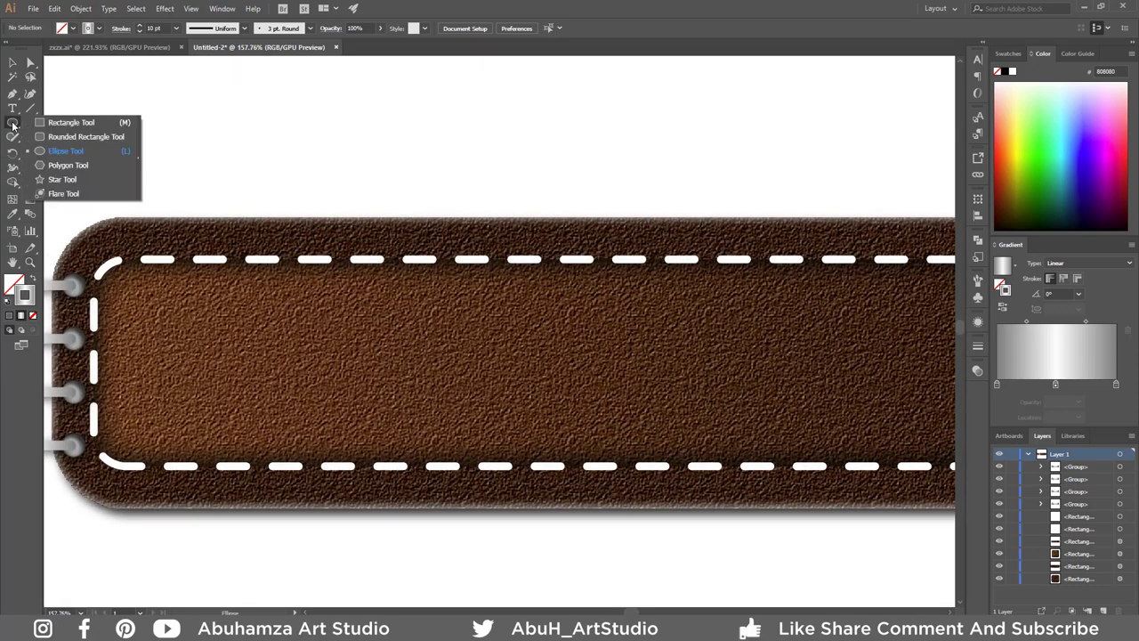
click(66, 151)
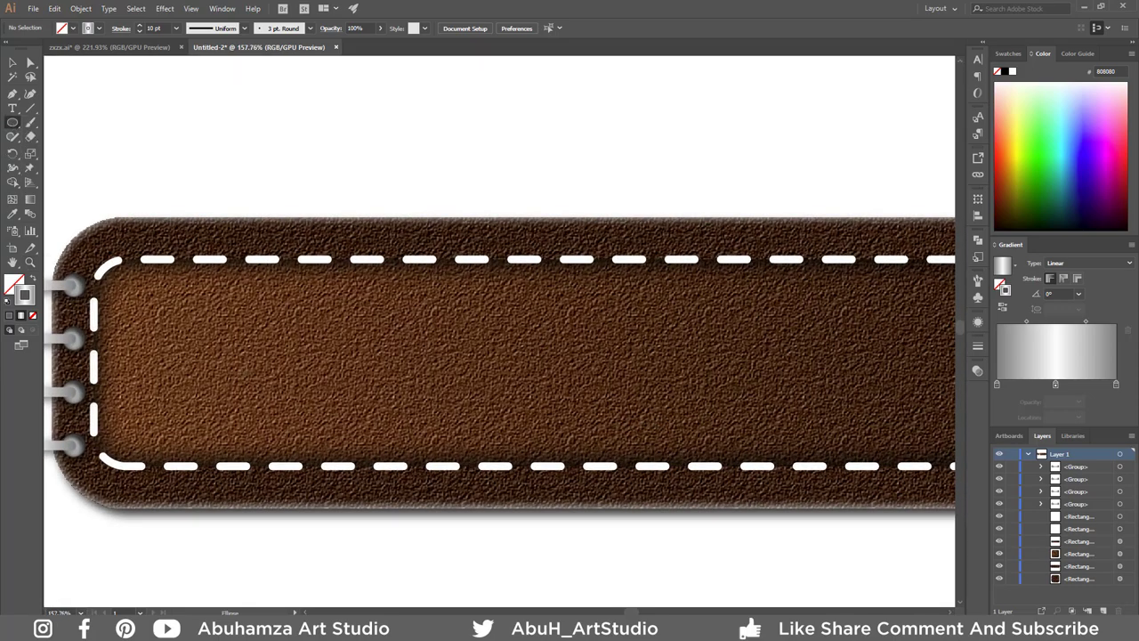
drag(249, 345, 257, 351)
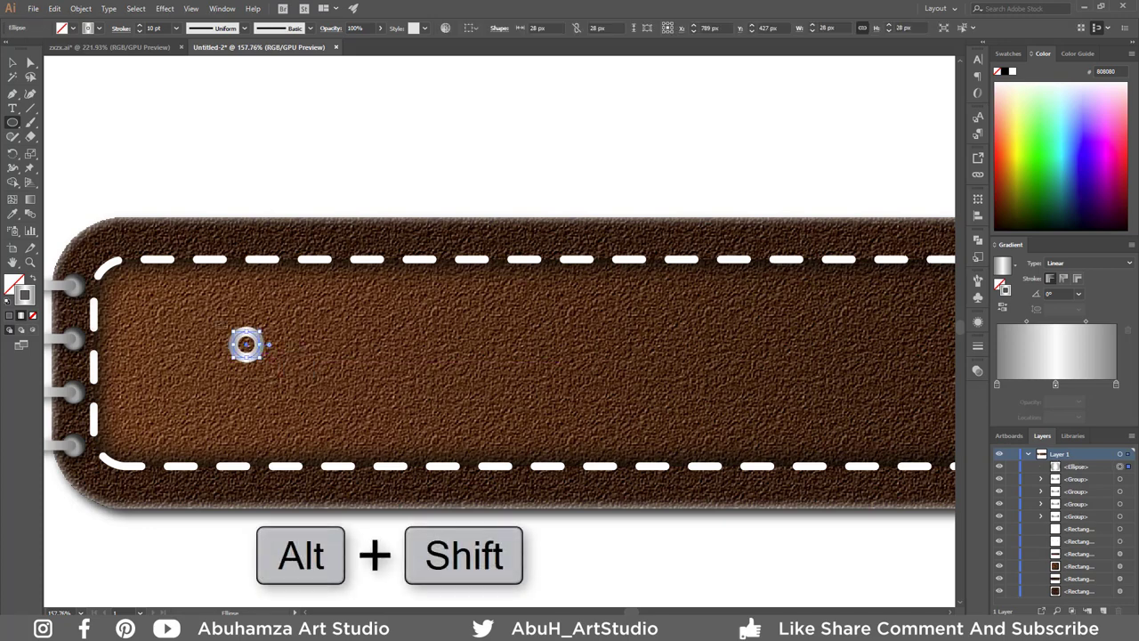
click(30, 280)
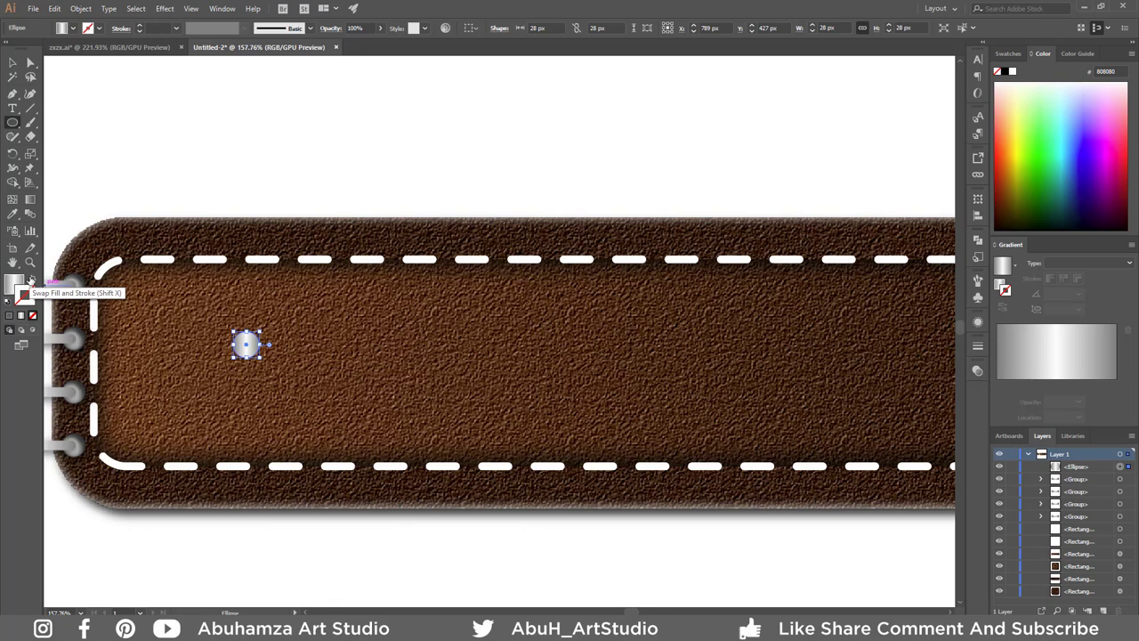
click(13, 64)
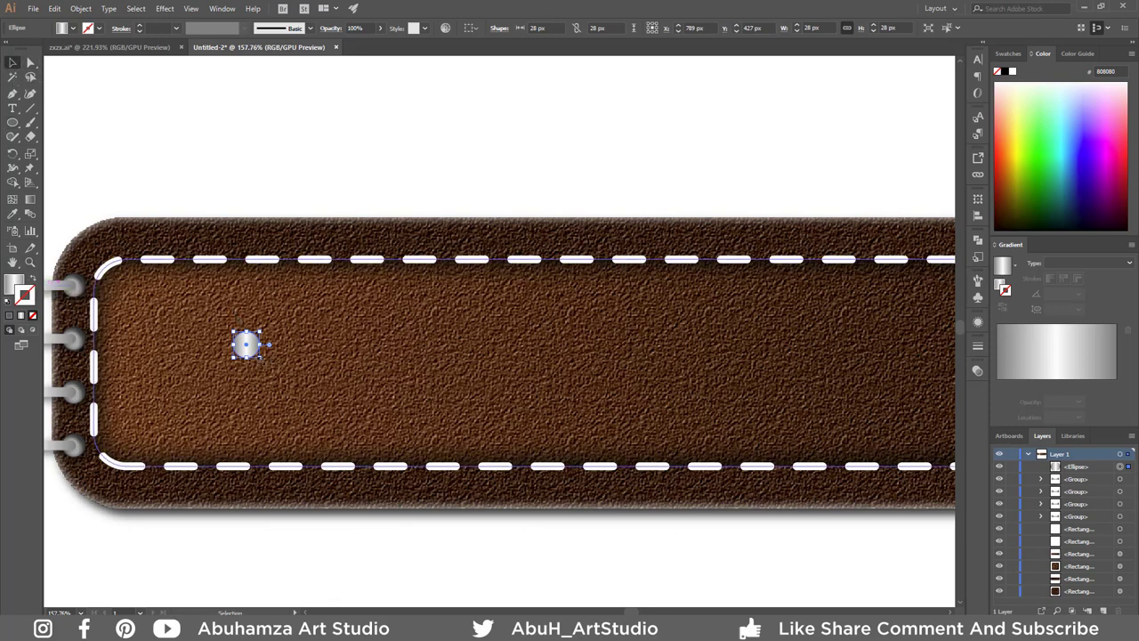
drag(260, 357, 266, 358)
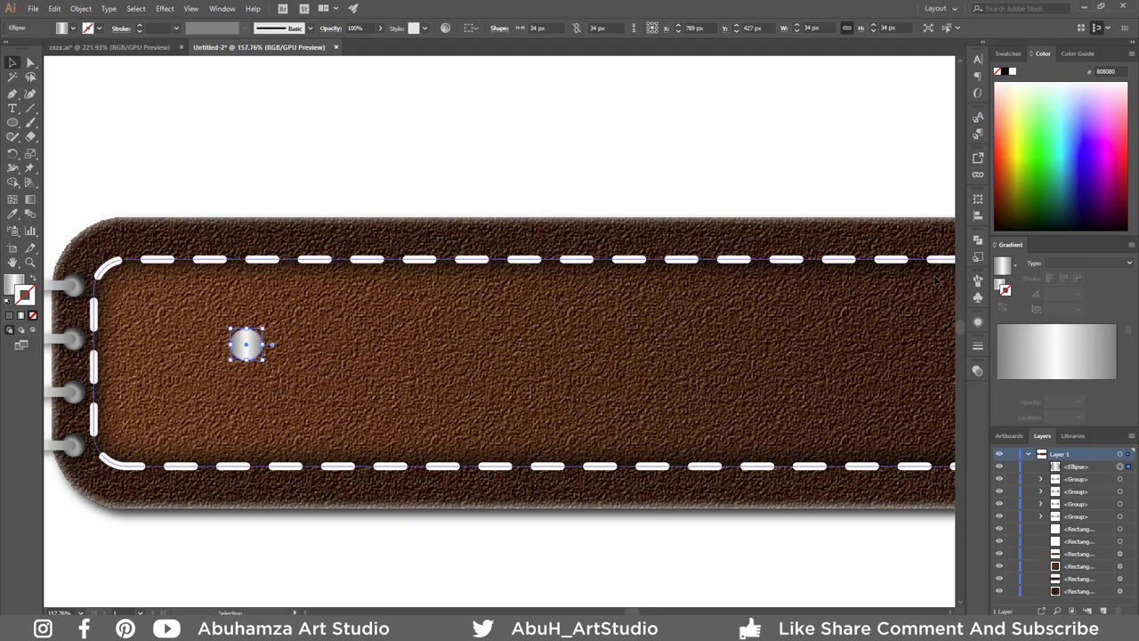
Step: Give the circle a radial gradient fill with three stops
click(1060, 265)
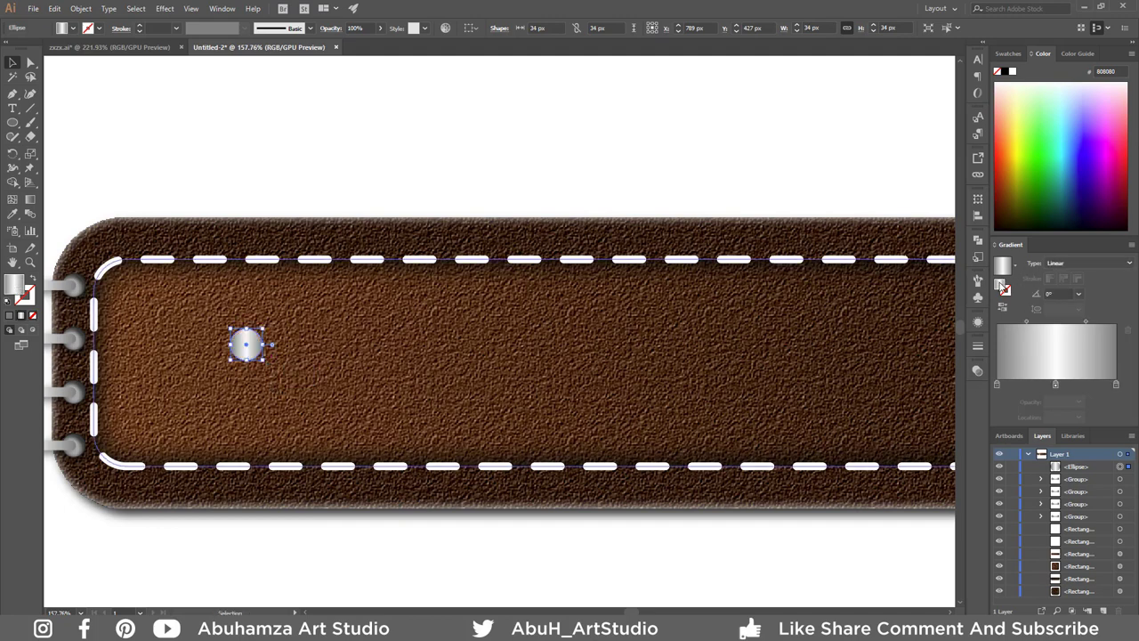
click(1060, 276)
click(1065, 287)
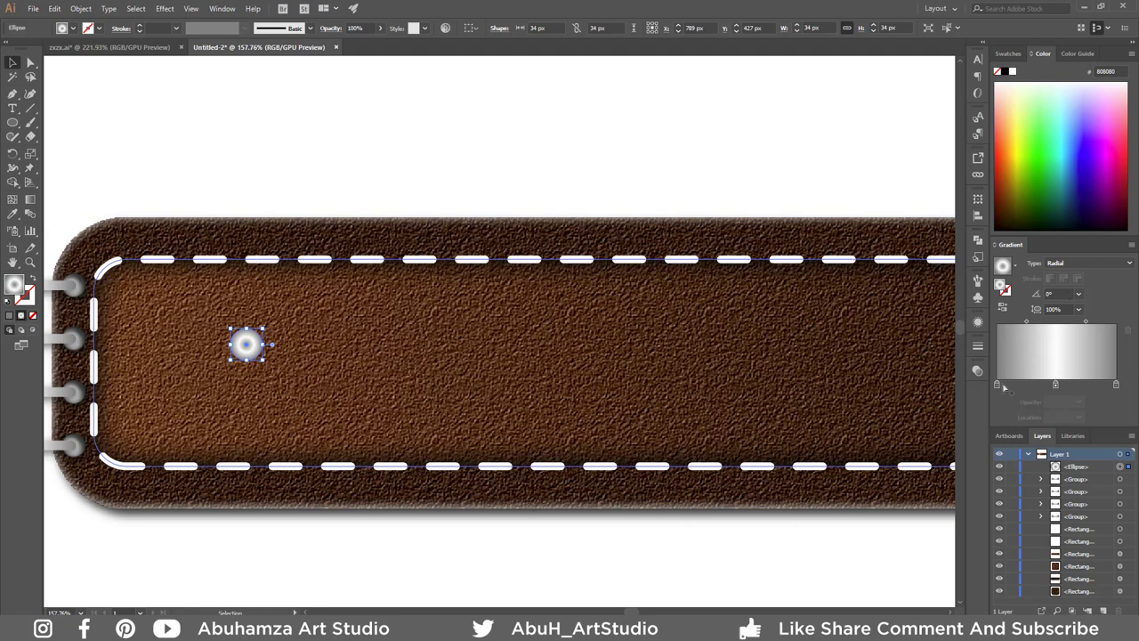
drag(997, 383, 1029, 395)
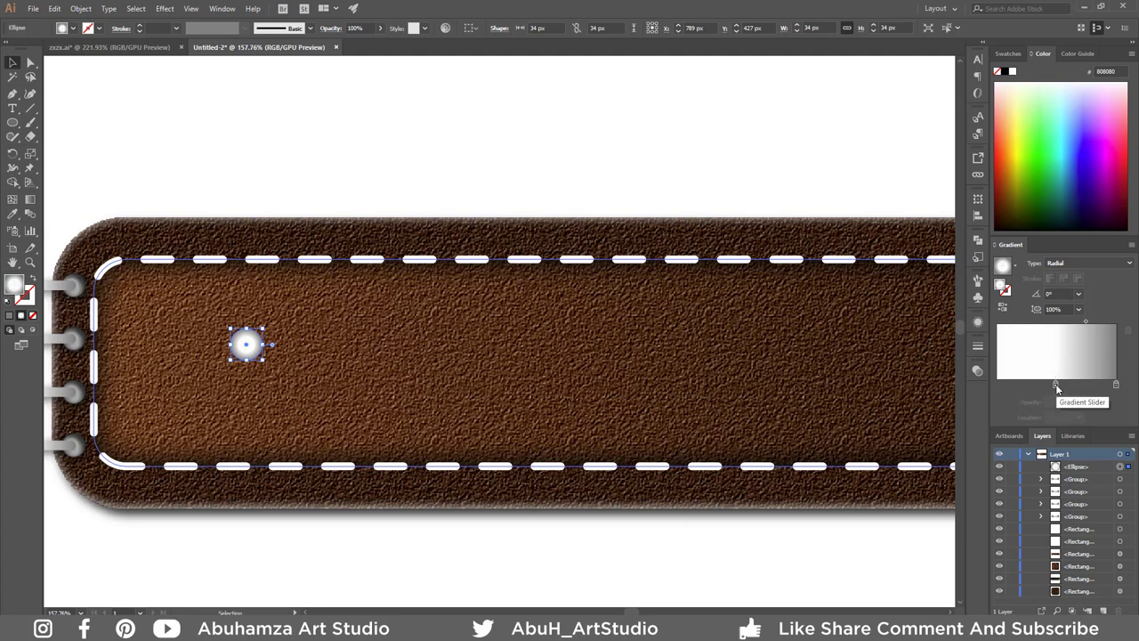
drag(1115, 383, 1059, 384)
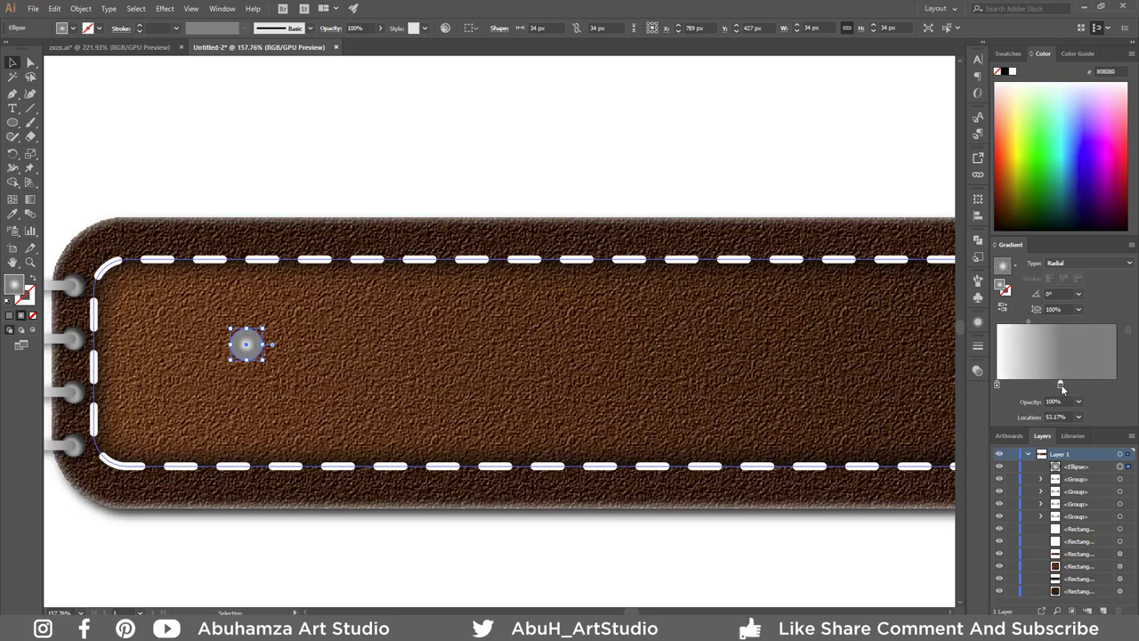
click(1116, 385)
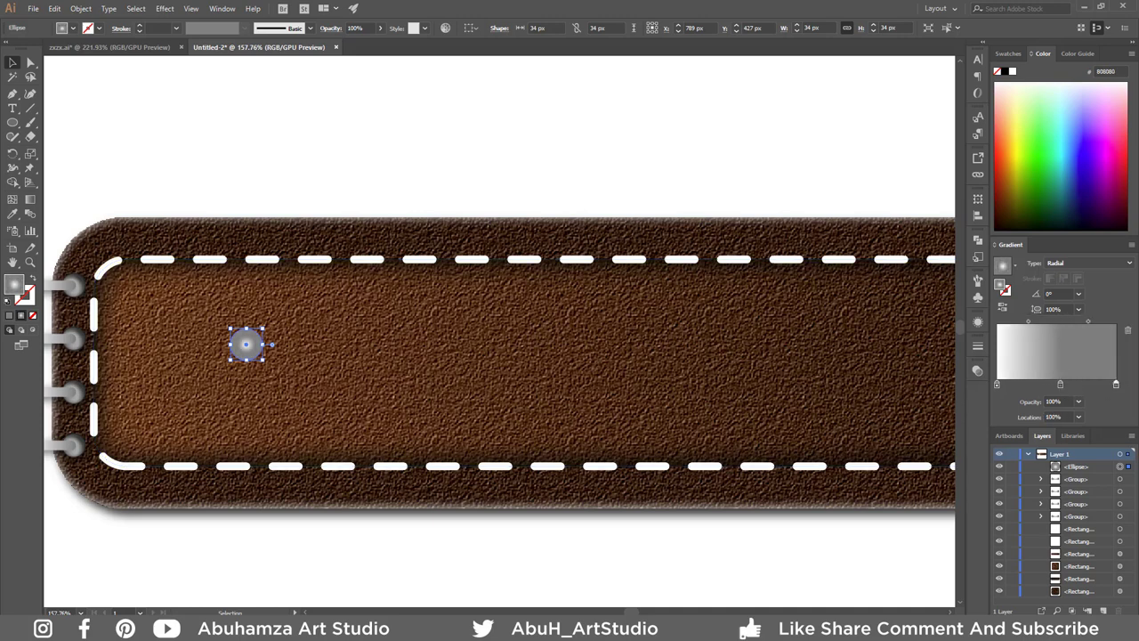
Step: Colour the gradient's middle stop #cccccc and end stop #4d4d4d
double_click(1061, 384)
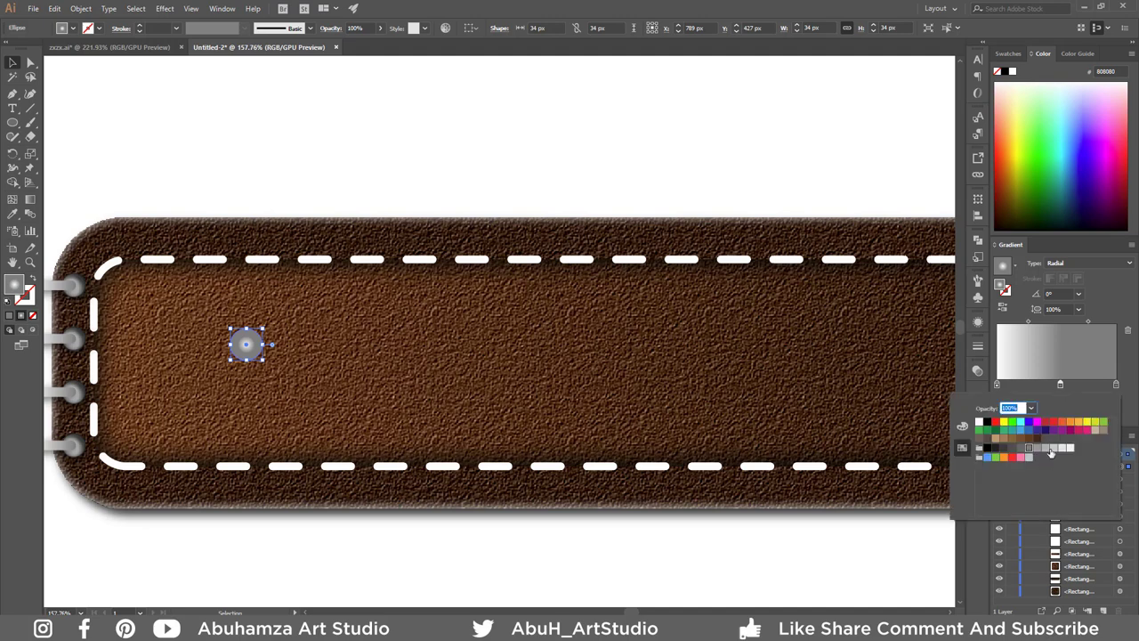
click(1052, 448)
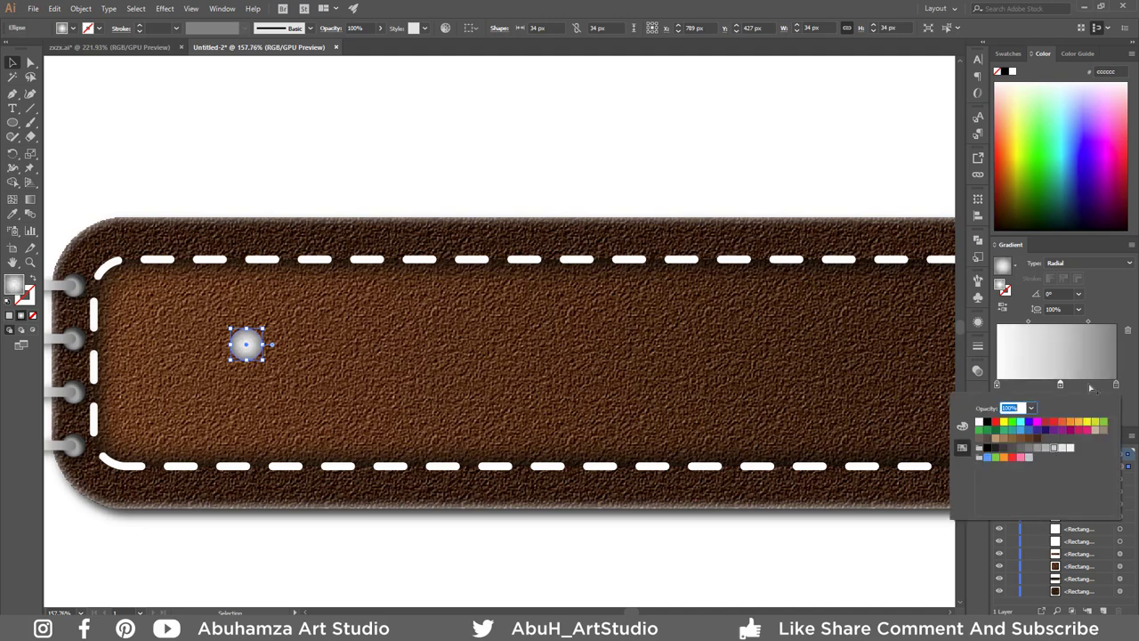
click(1132, 368)
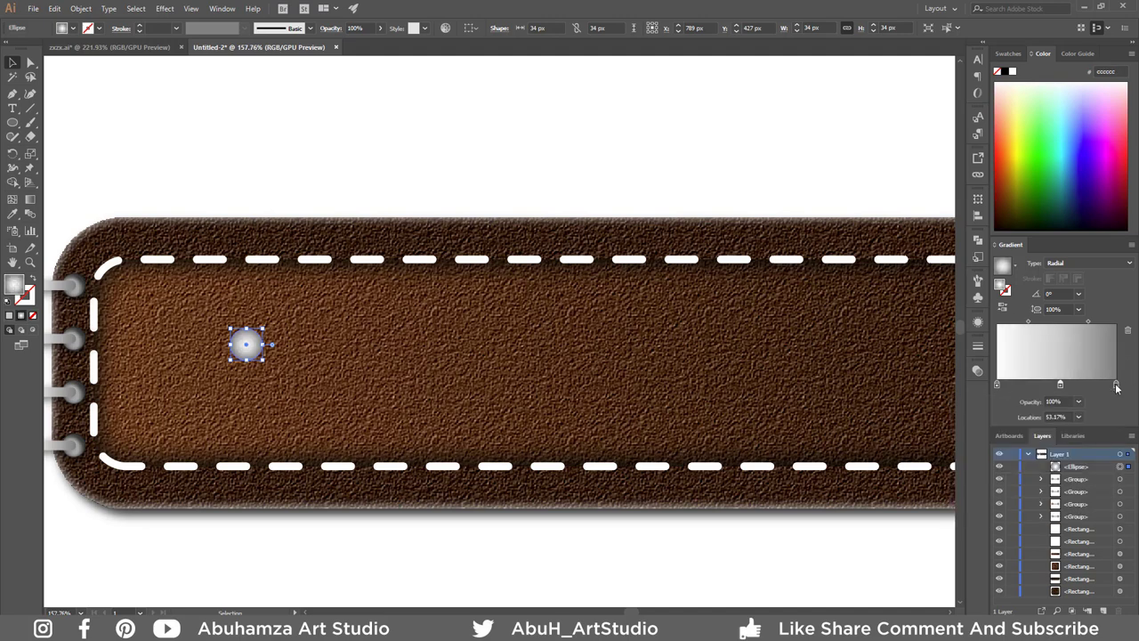
double_click(1117, 385)
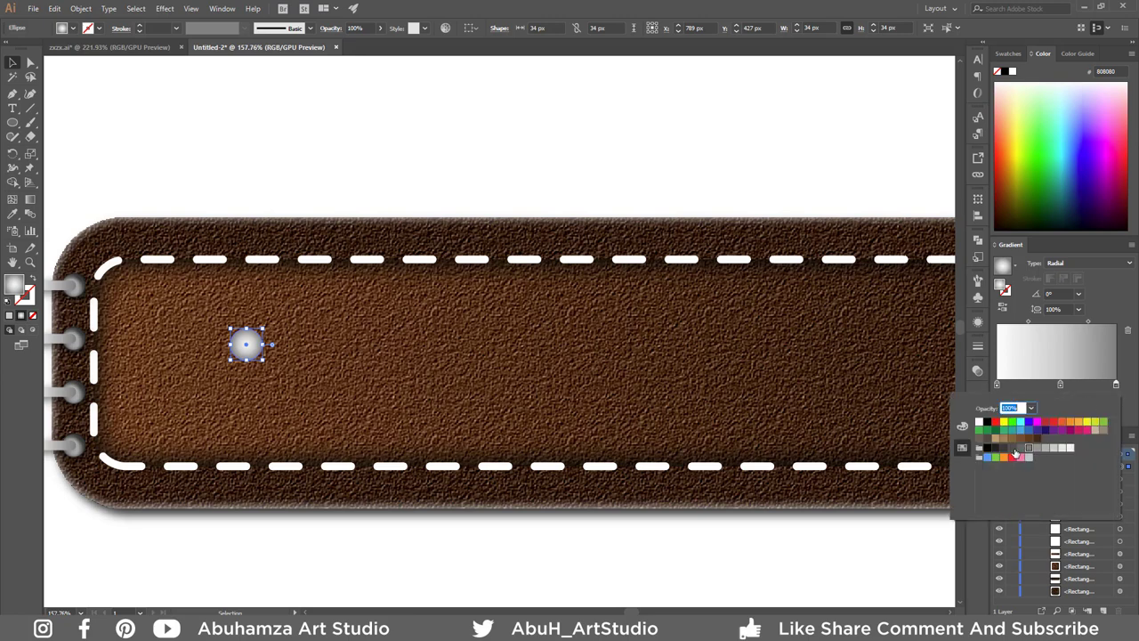
click(1013, 448)
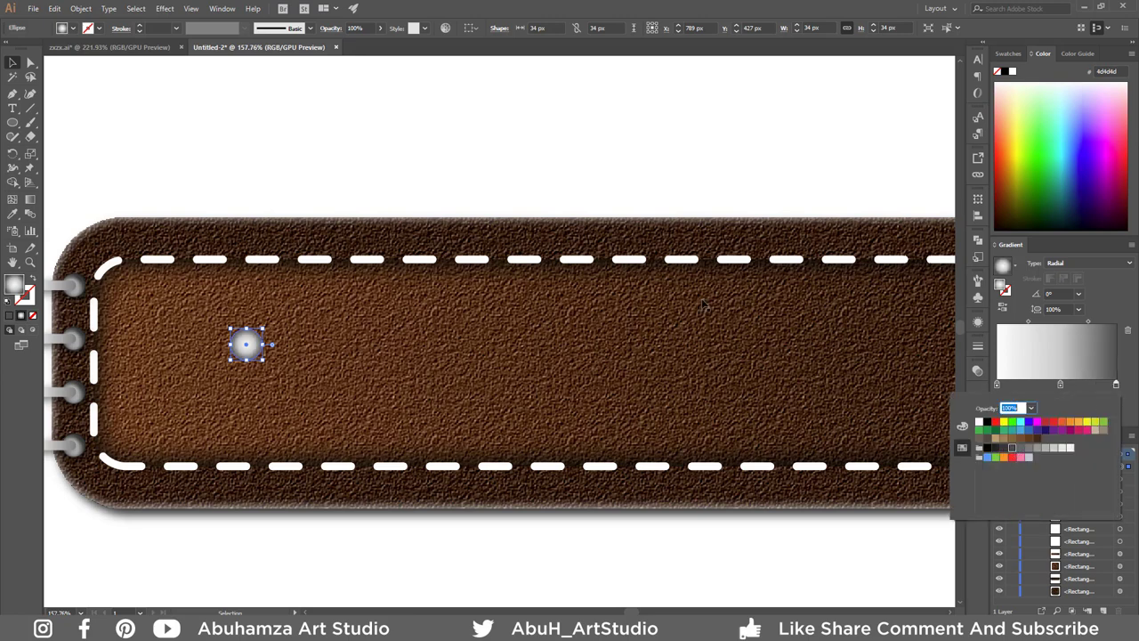
key(Escape)
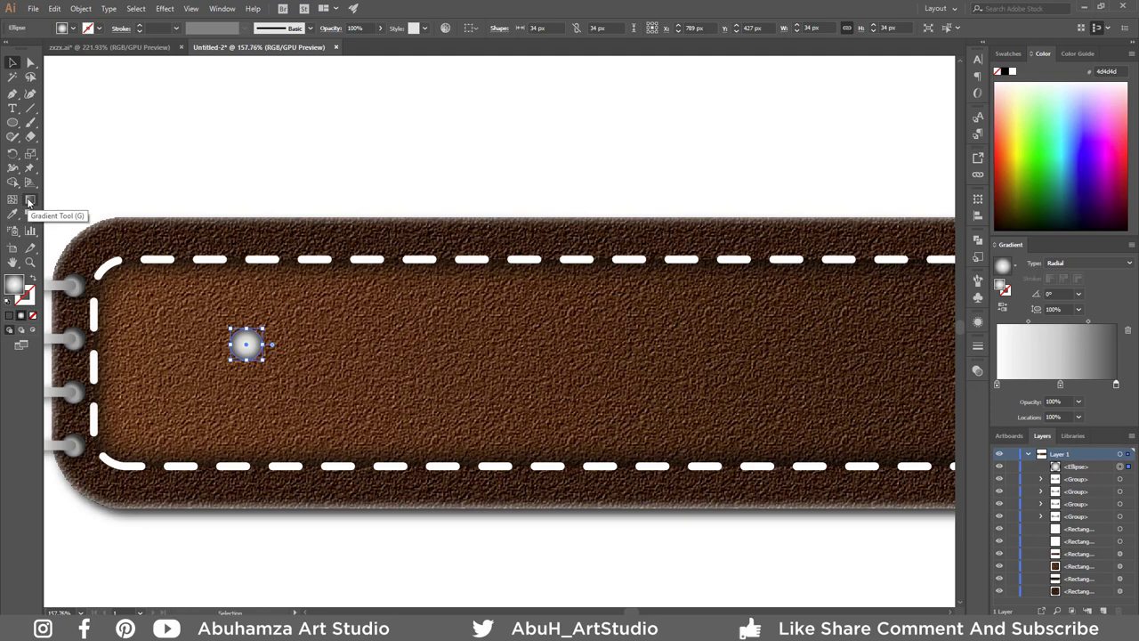
click(30, 201)
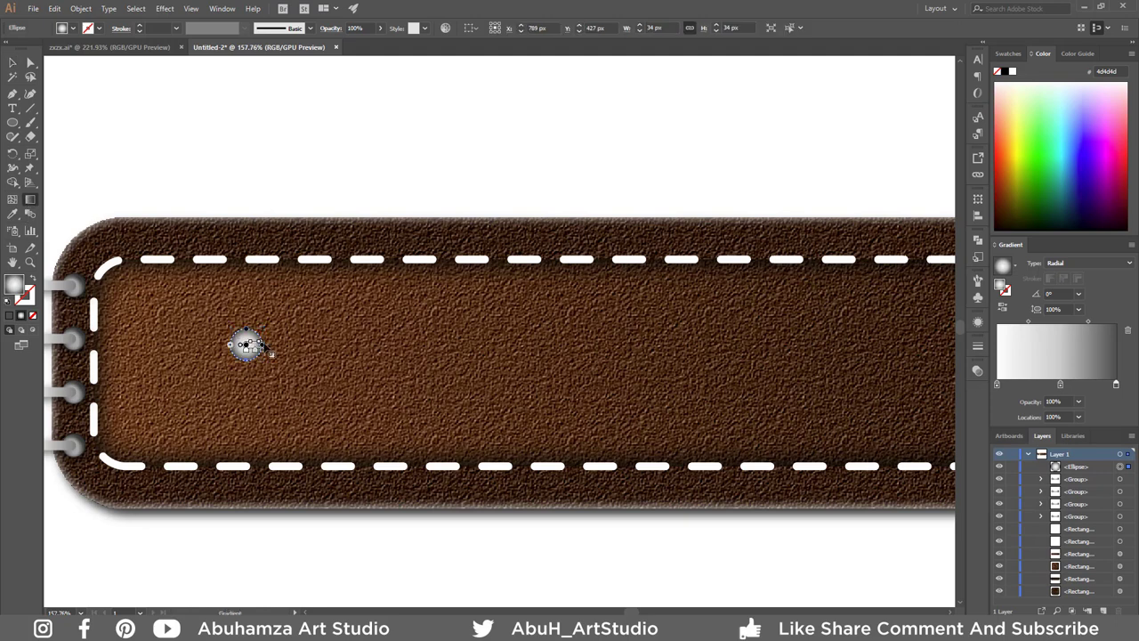
Step: Shift the radial gradient's highlight toward the rivet's upper left, at about 130.9°, then reselect the rivet
mouse_move(244, 344)
mouse_down()
mouse_move(267, 348)
mouse_move(246, 350)
mouse_move(267, 344)
mouse_move(233, 330)
mouse_up()
key(z)
click(246, 342)
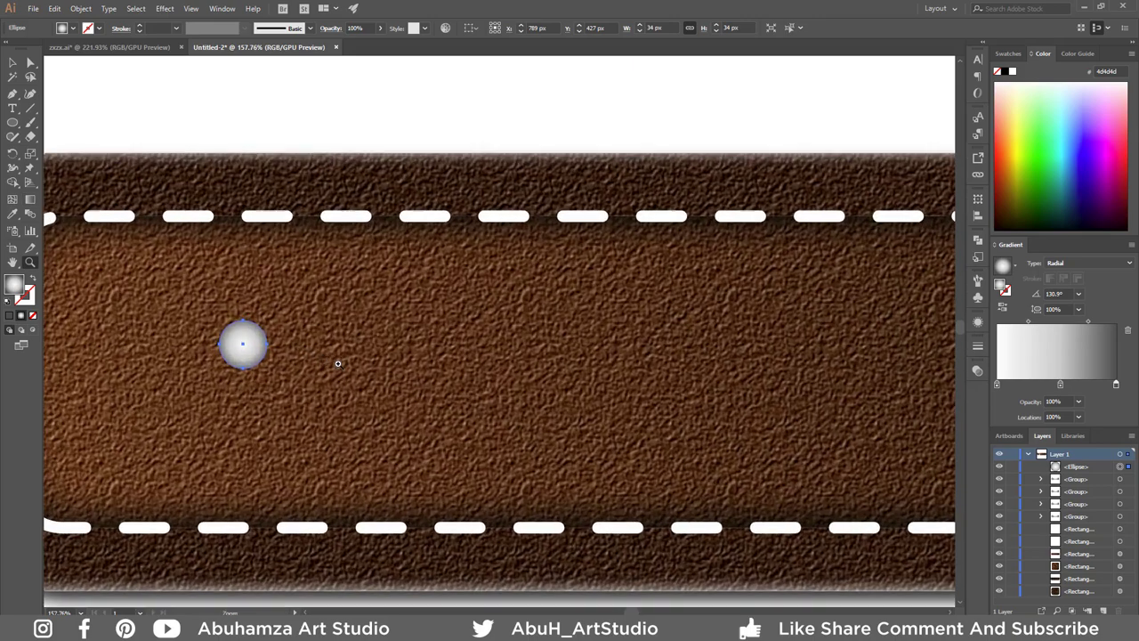
click(32, 201)
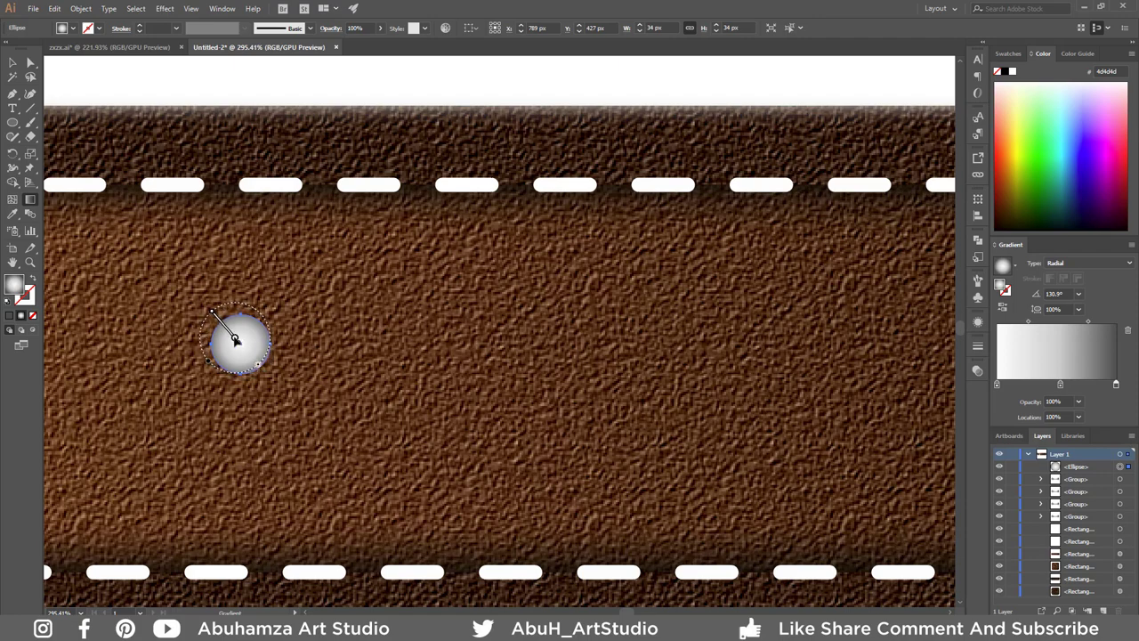
drag(210, 312, 236, 340)
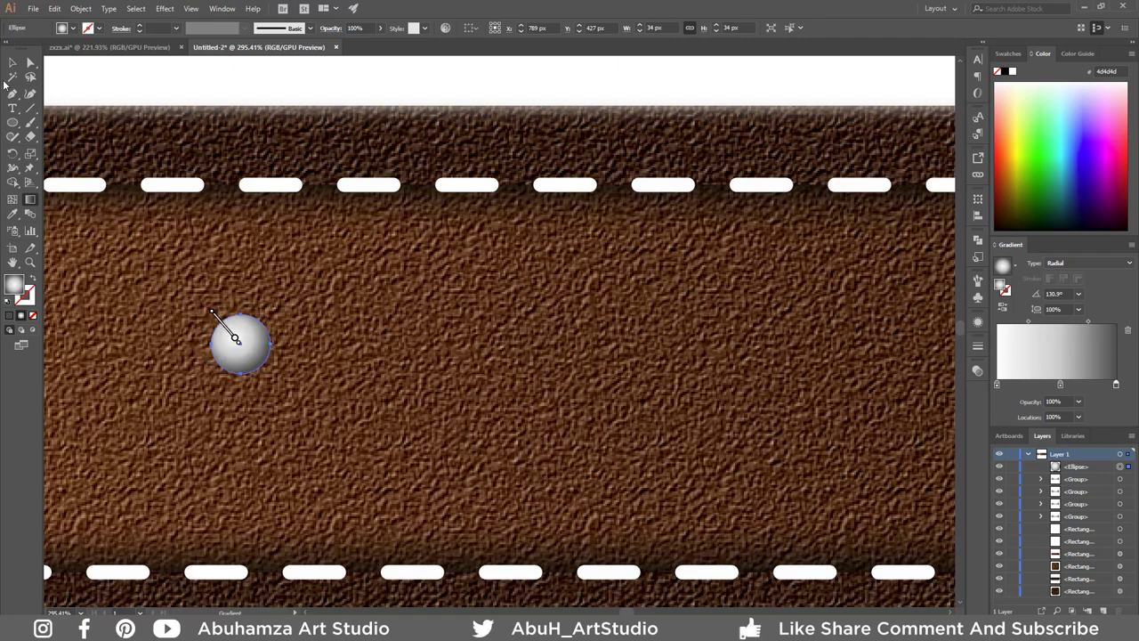
click(13, 63)
click(180, 68)
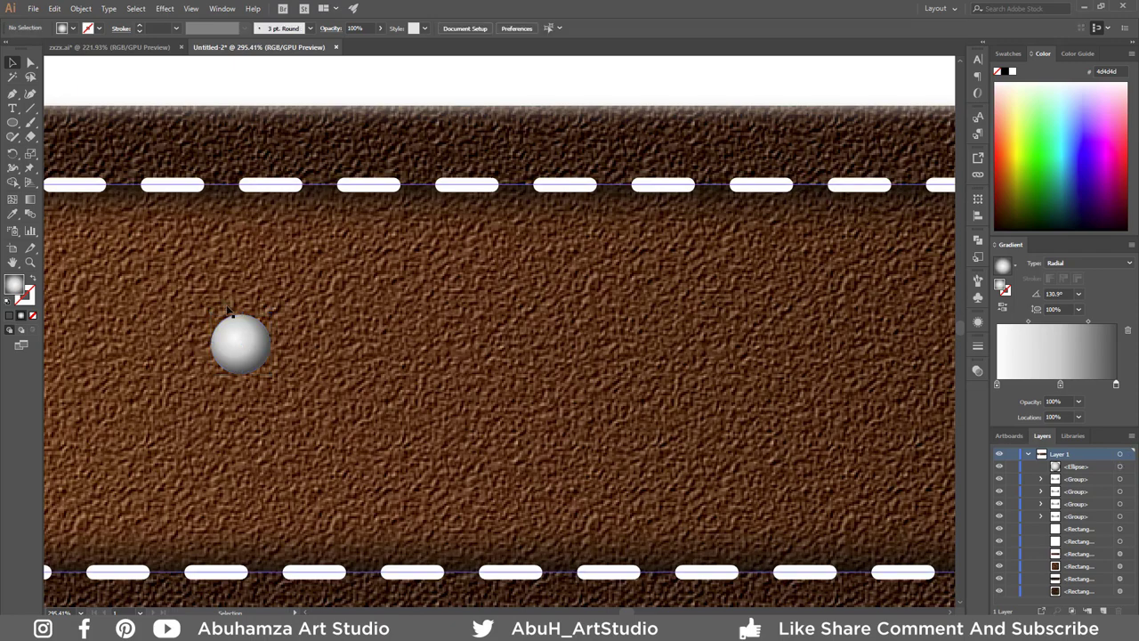
click(242, 342)
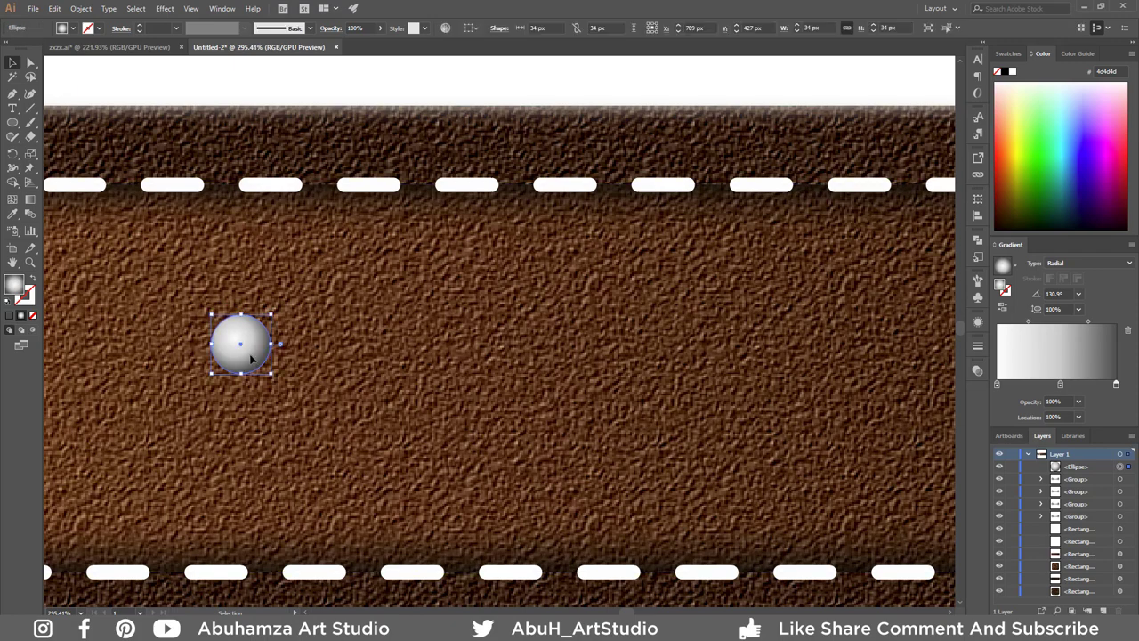
Step: Add a Drop Shadow effect to the rivet circle: Multiply, 75% opacity, 3 px offsets, 5 px blur
click(162, 10)
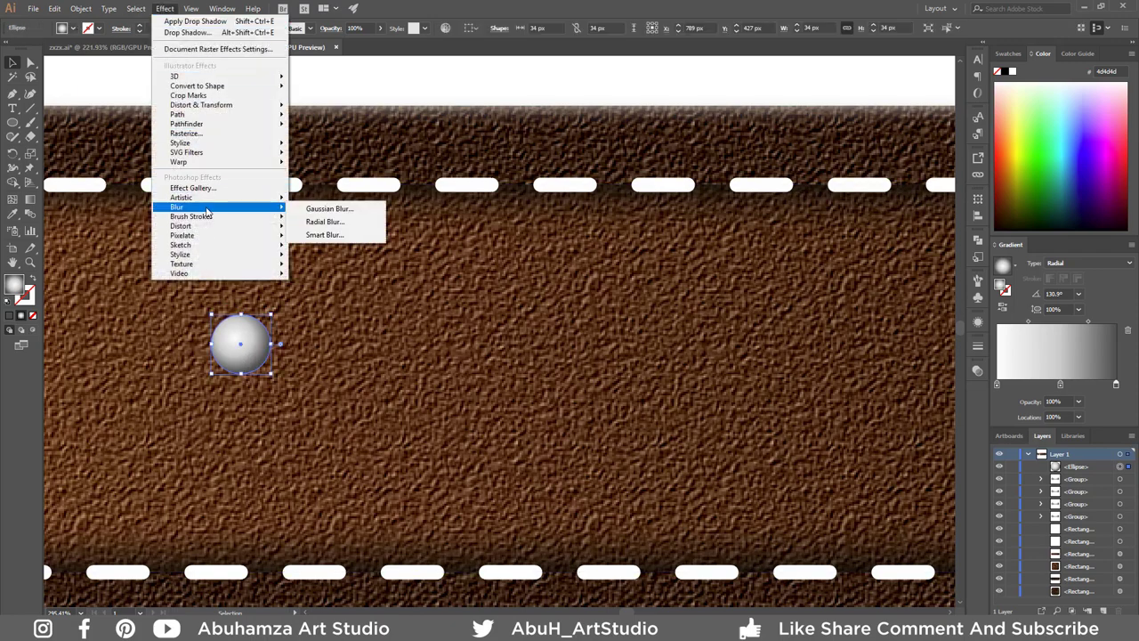
mouse_move(179, 161)
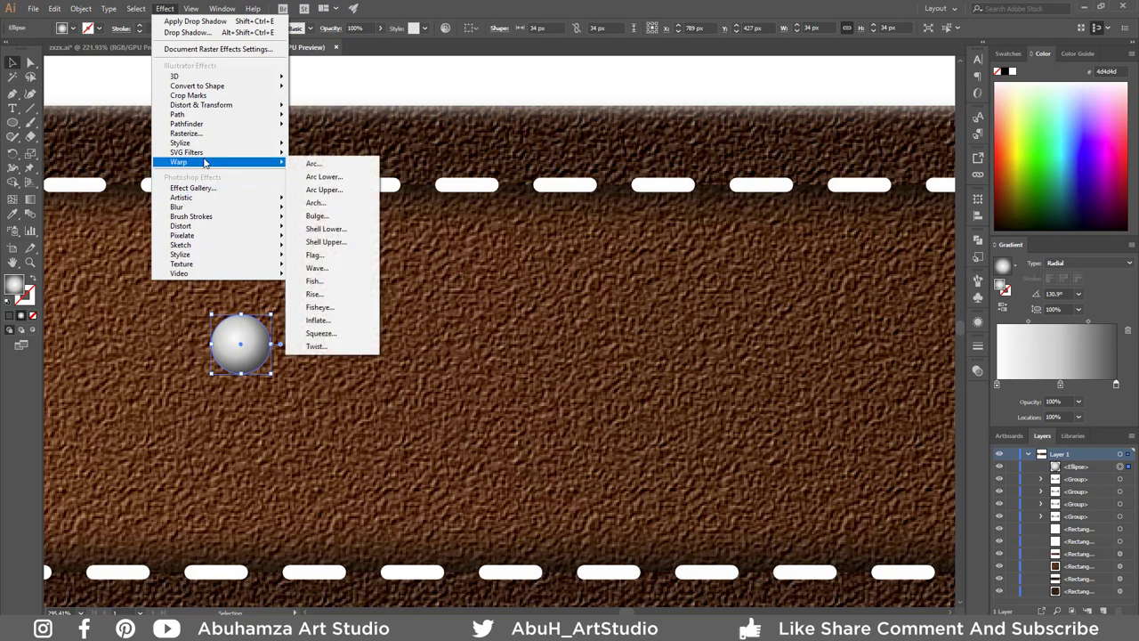
click(332, 144)
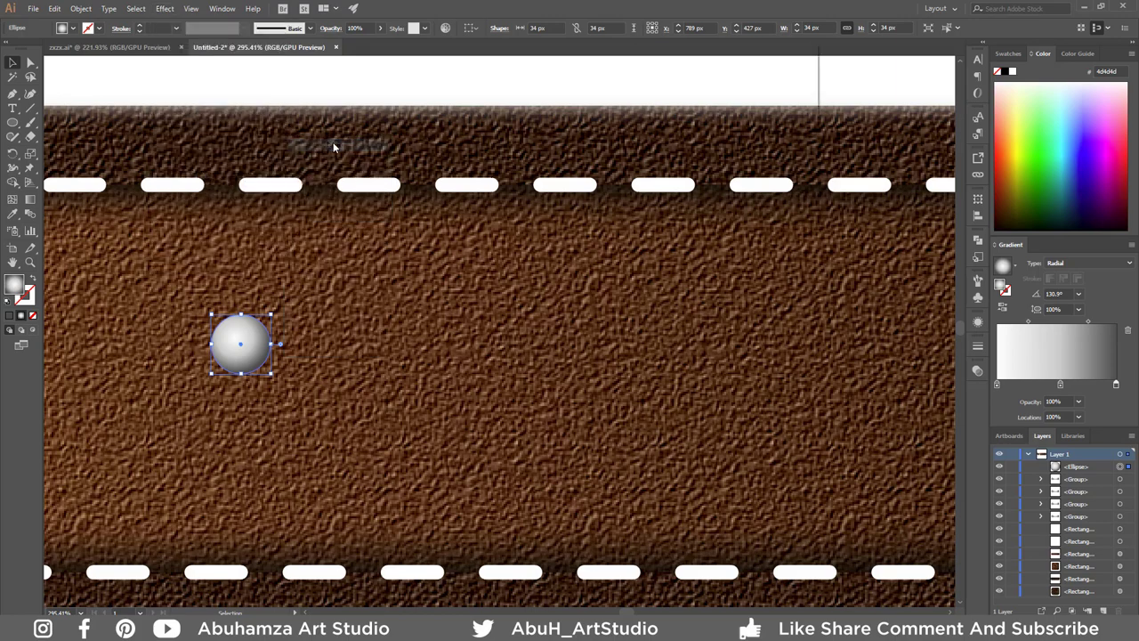
click(669, 197)
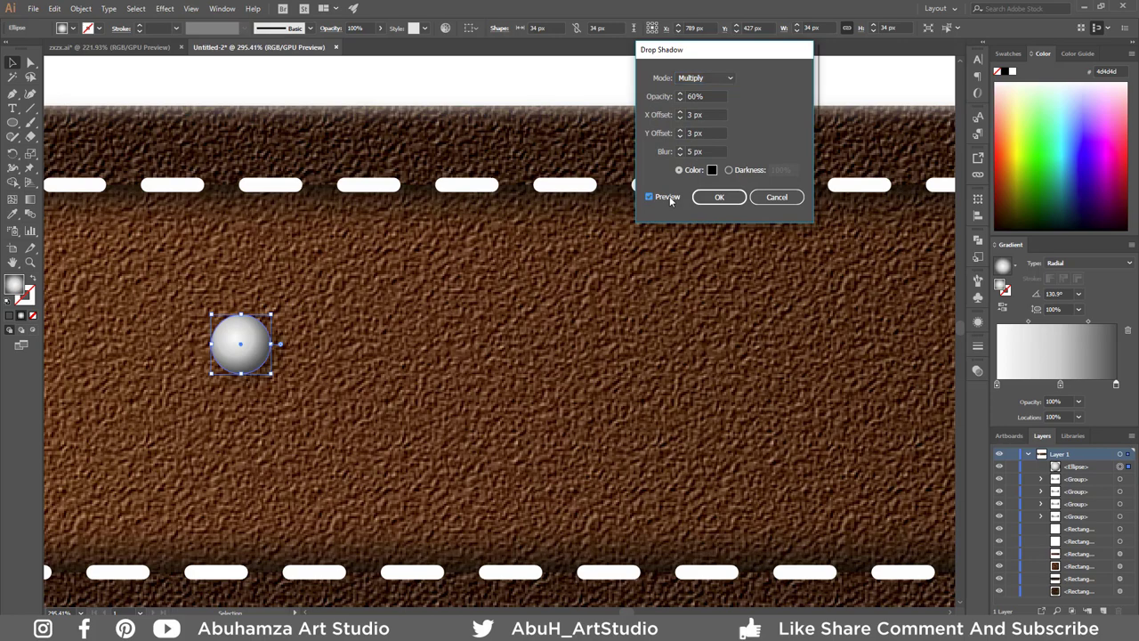
click(708, 96)
text(75)
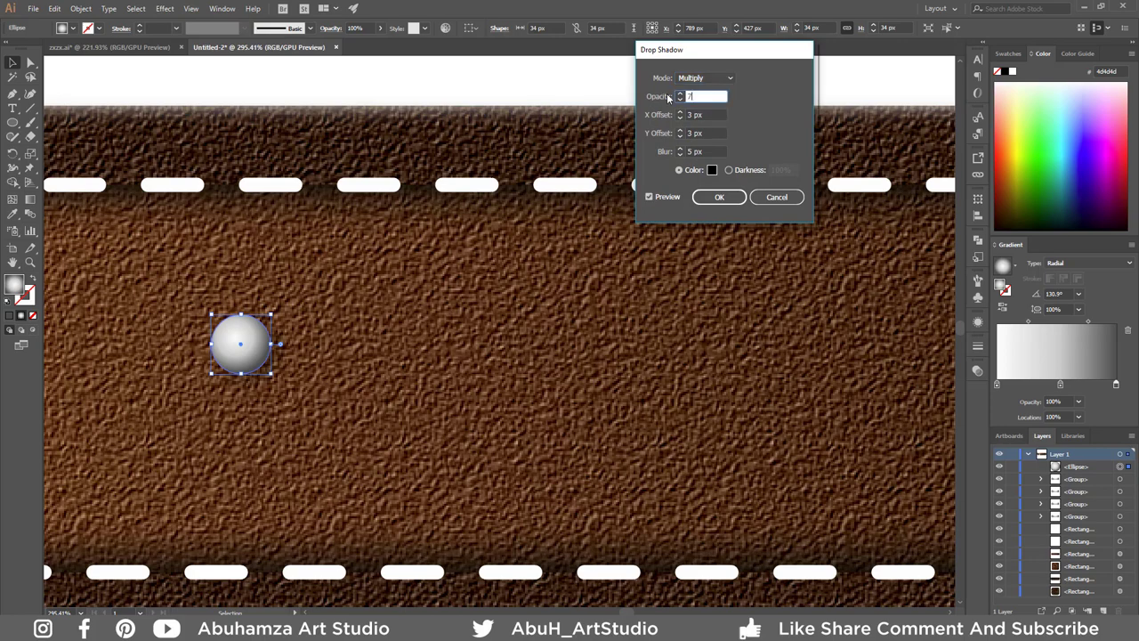
click(650, 197)
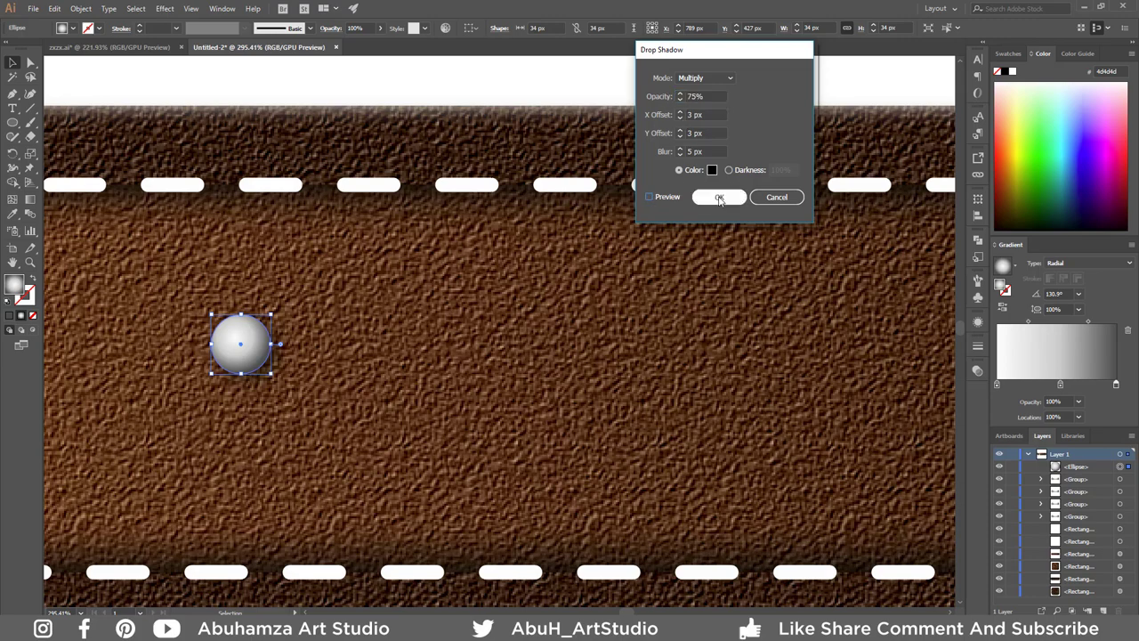
click(718, 196)
Step: Move the rivet to the strap's top-left corner and copy it to the bottom-left corner
click(531, 74)
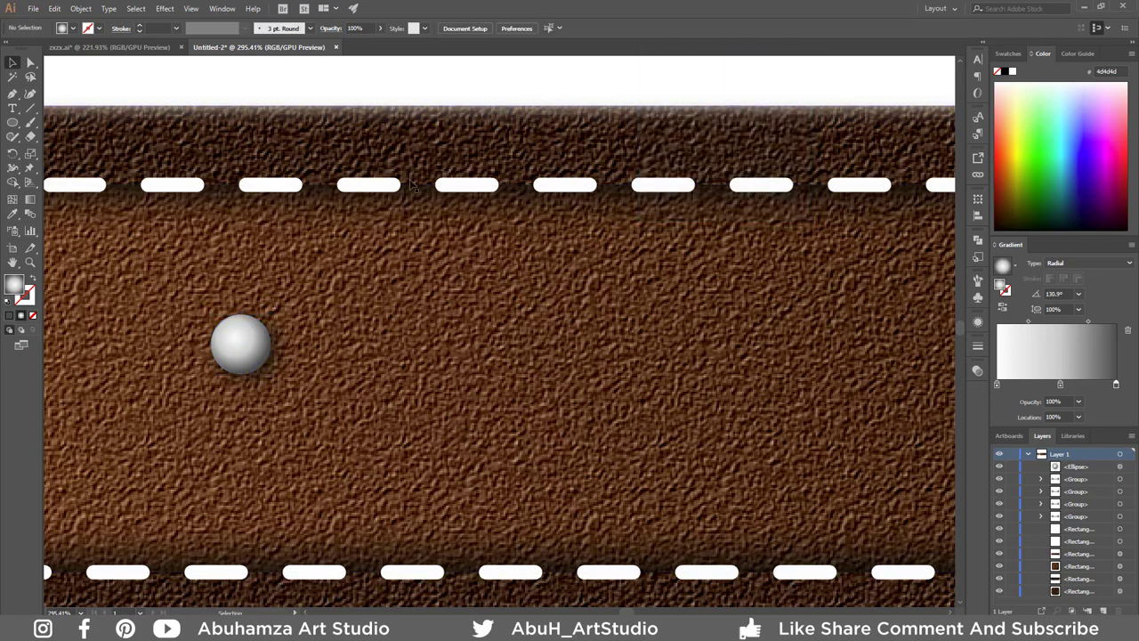
drag(336, 381, 537, 386)
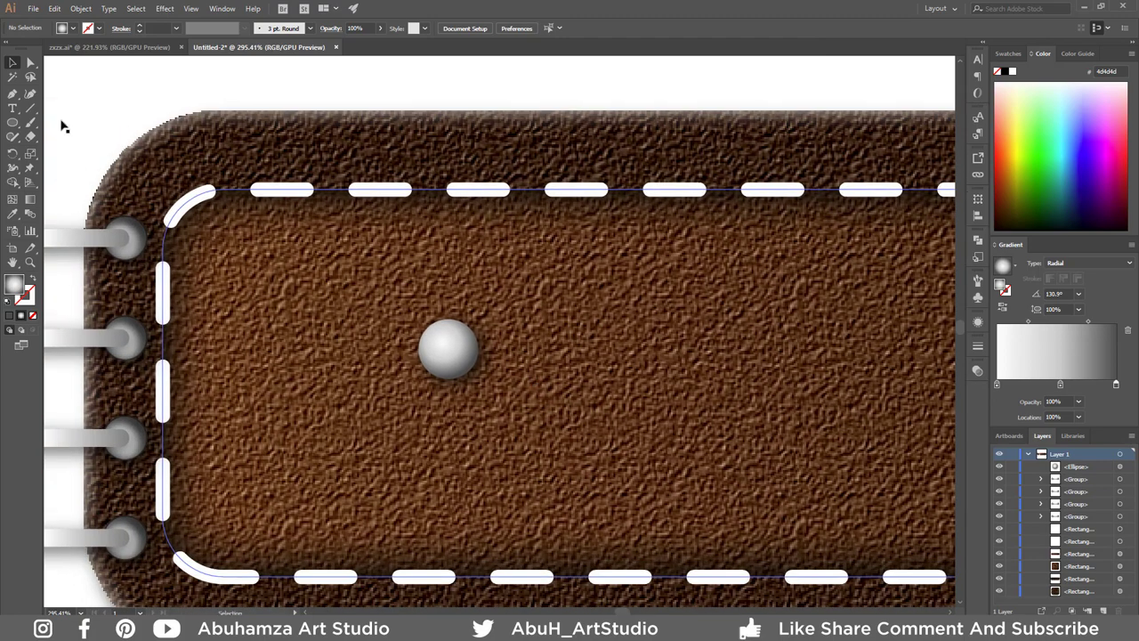
drag(445, 358, 229, 263)
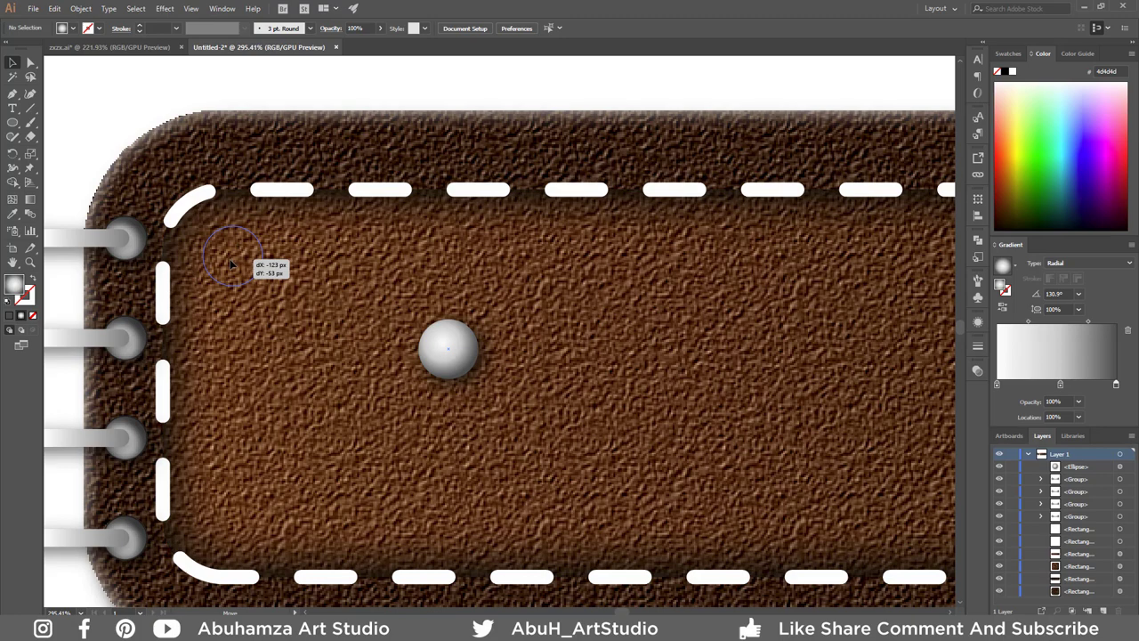
drag(231, 260, 231, 521)
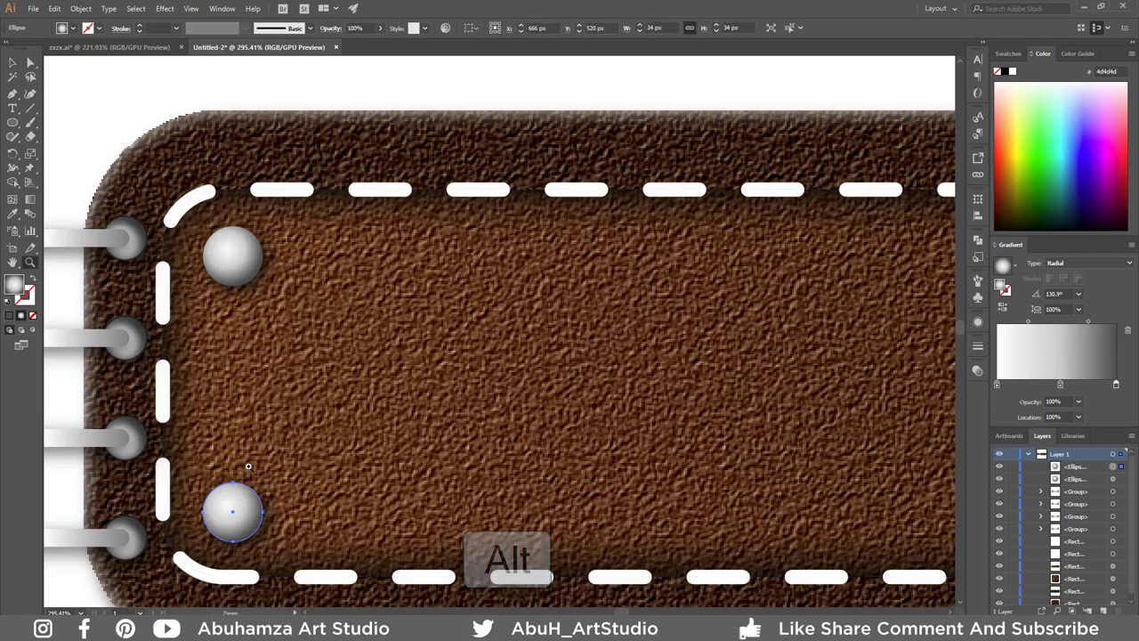
scroll(264, 462, down, 5)
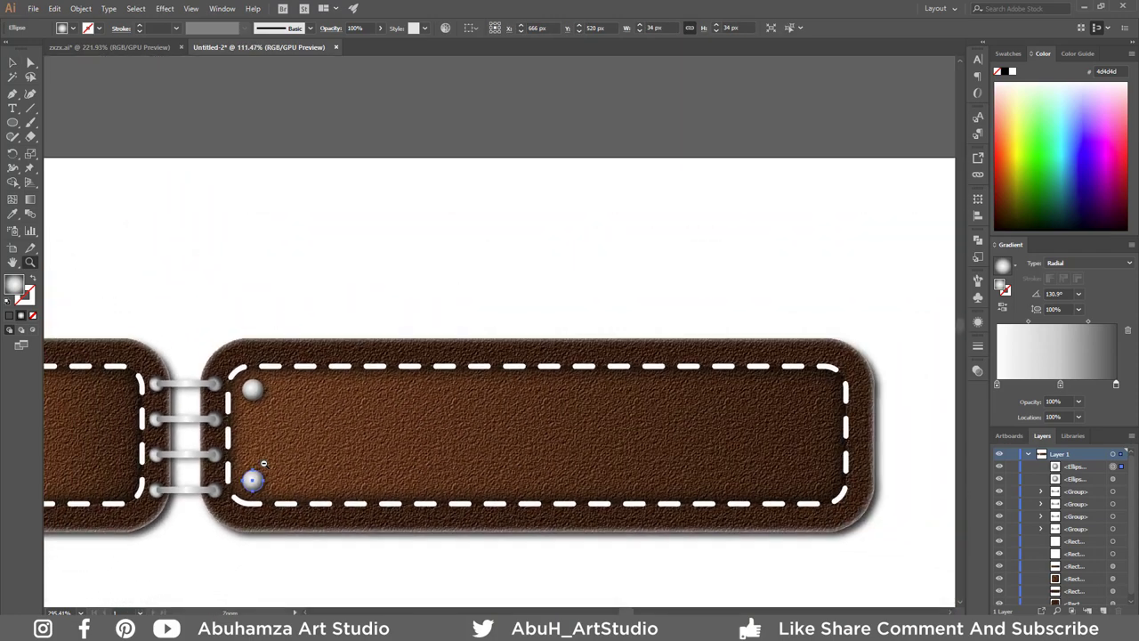
Step: Copy both left rivets to the strap's right end and zoom out to the whole belt
click(13, 62)
click(181, 201)
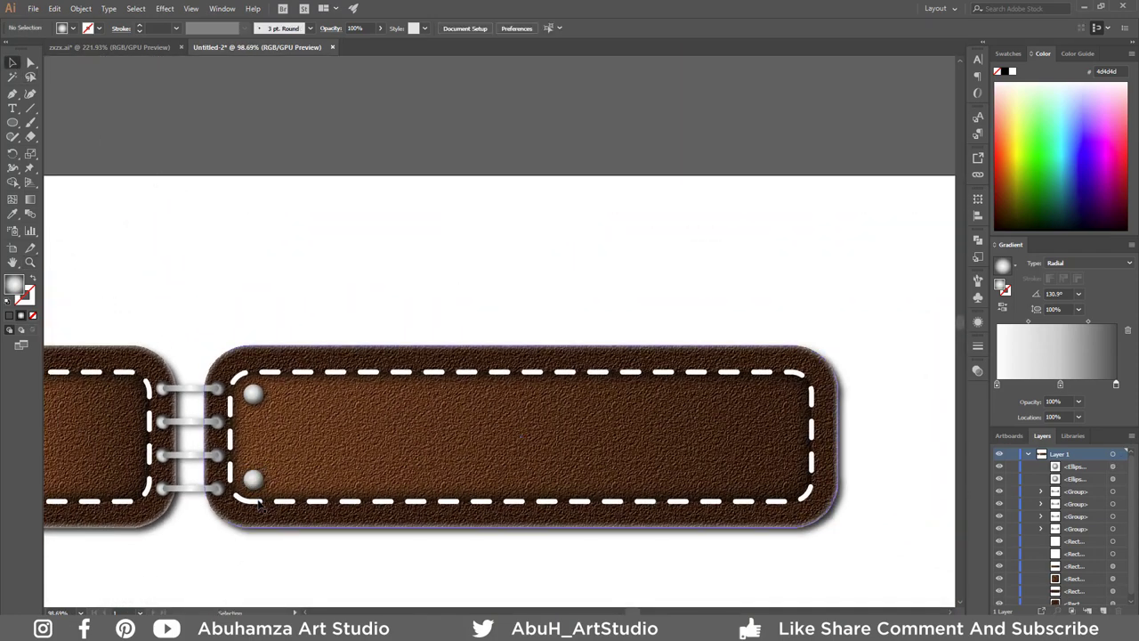
click(254, 480)
shift+click(253, 394)
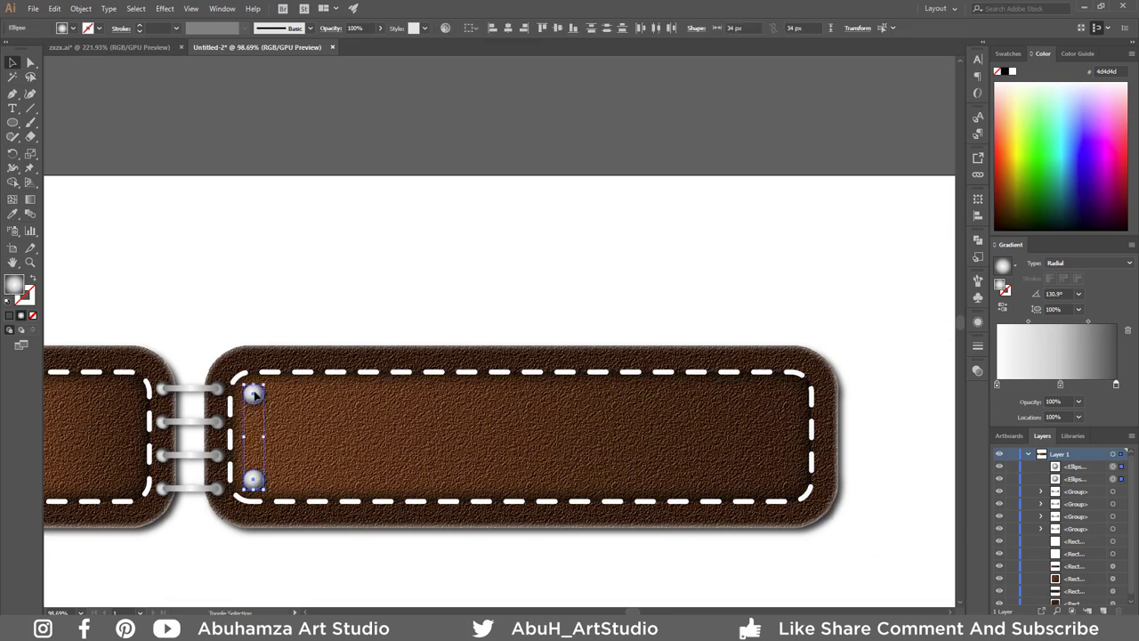
drag(259, 483, 794, 497)
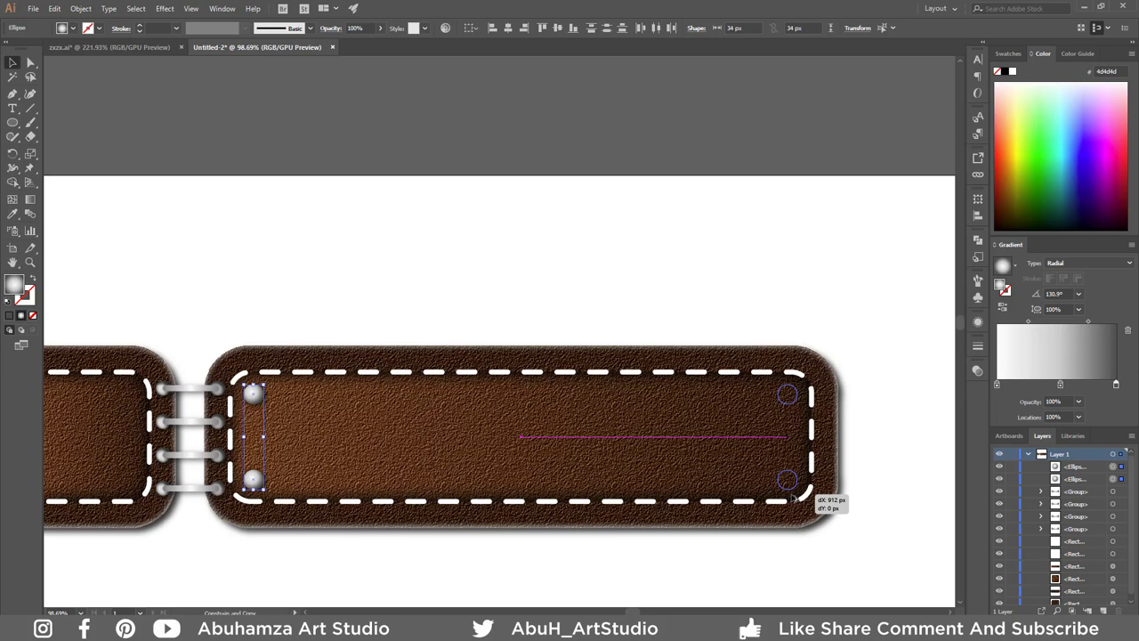
drag(793, 497, 793, 496)
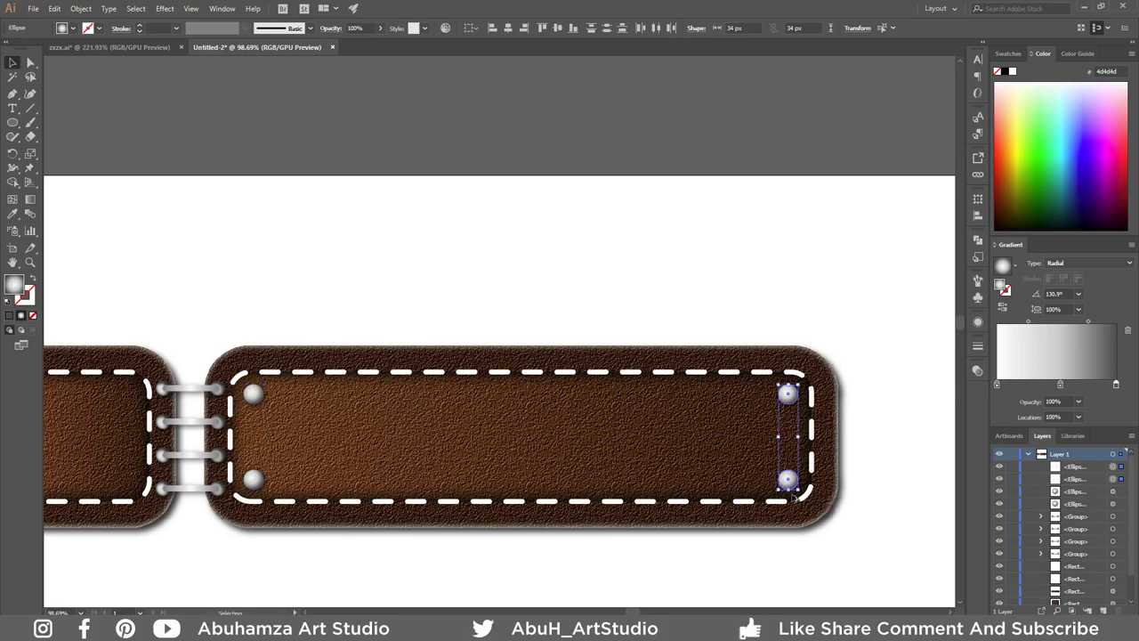
click(513, 294)
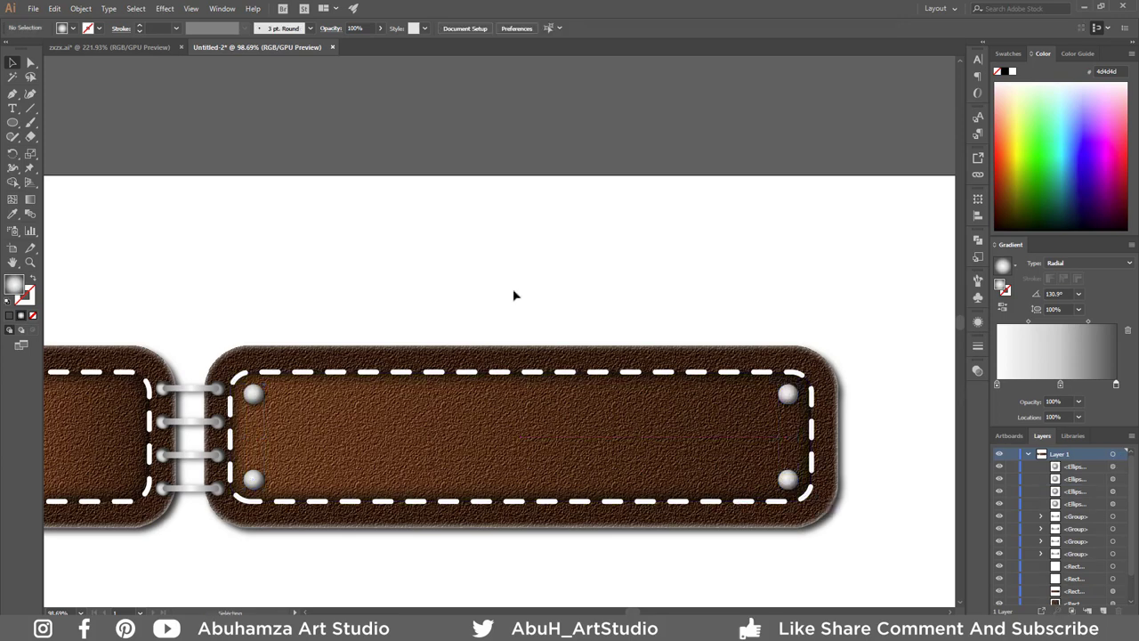
key(z)
drag(514, 445, 501, 441)
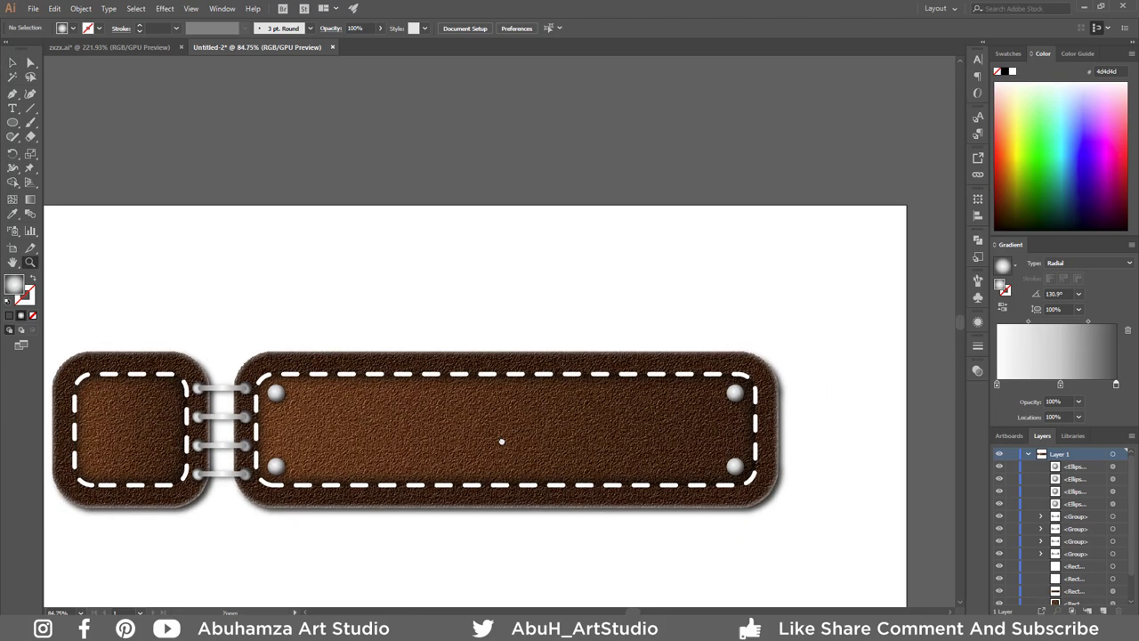
Step: Select all four metal bar connector groups and ungroup them
click(15, 62)
click(218, 389)
shift+click(223, 417)
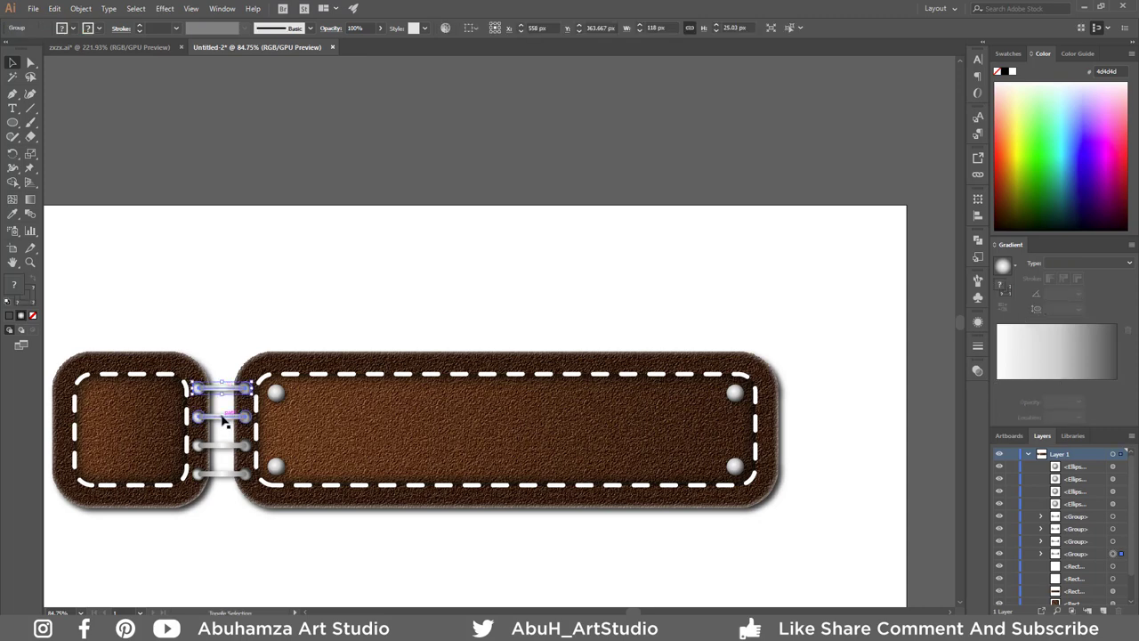
shift+click(224, 445)
shift+click(228, 474)
shift+click(228, 476)
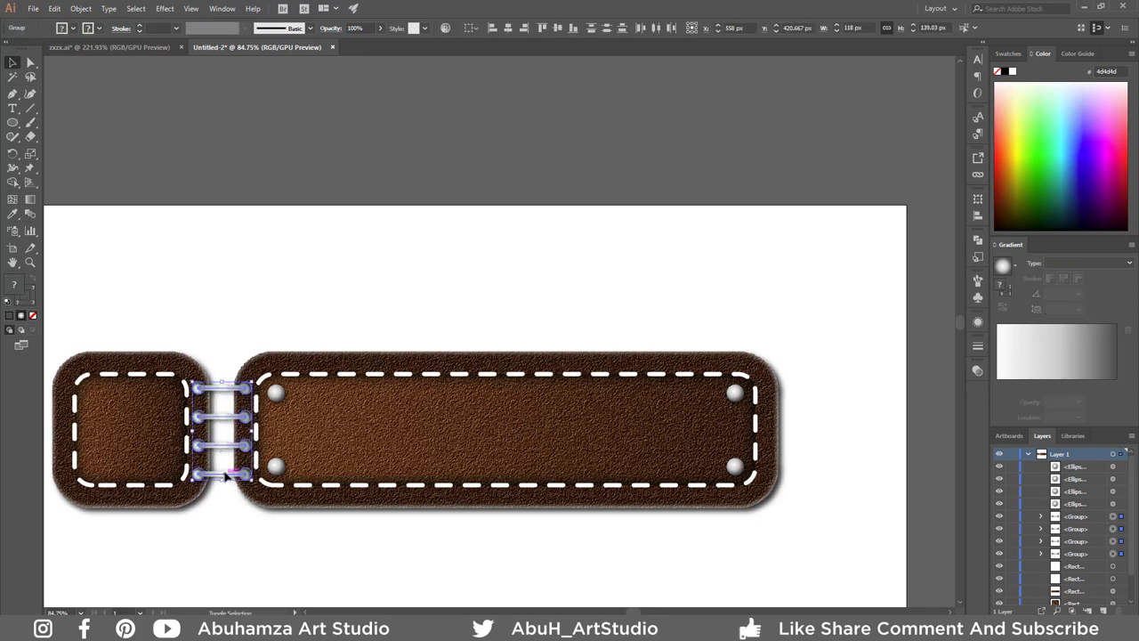
right_click(225, 478)
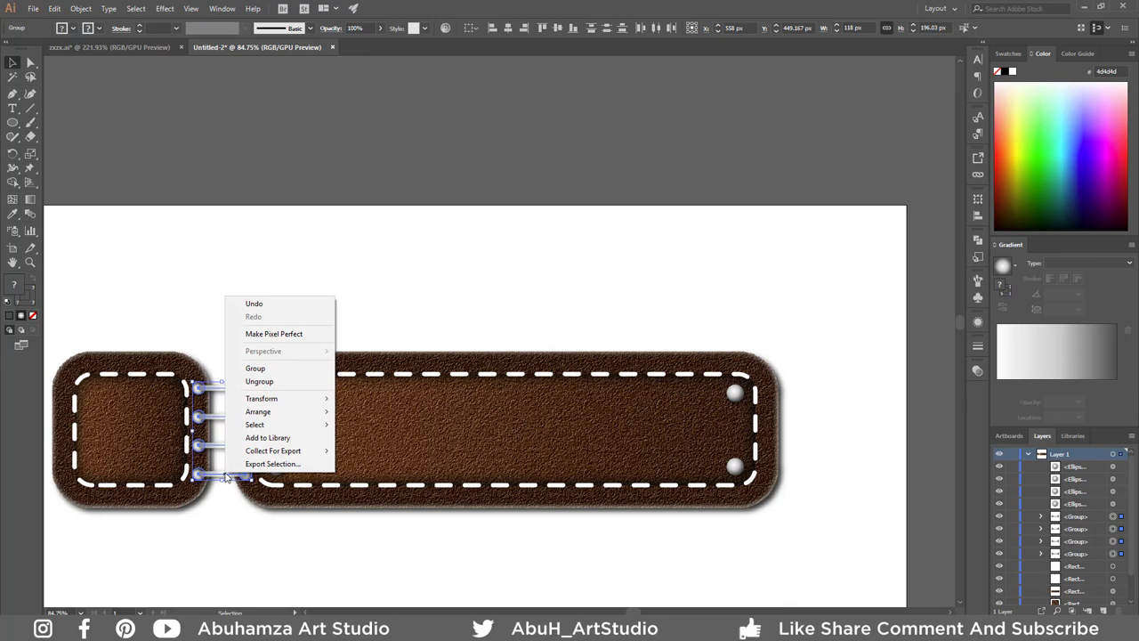
click(260, 381)
Step: Select the four grey bar lines and bring up Recolor Artwork for them
click(222, 381)
click(222, 388)
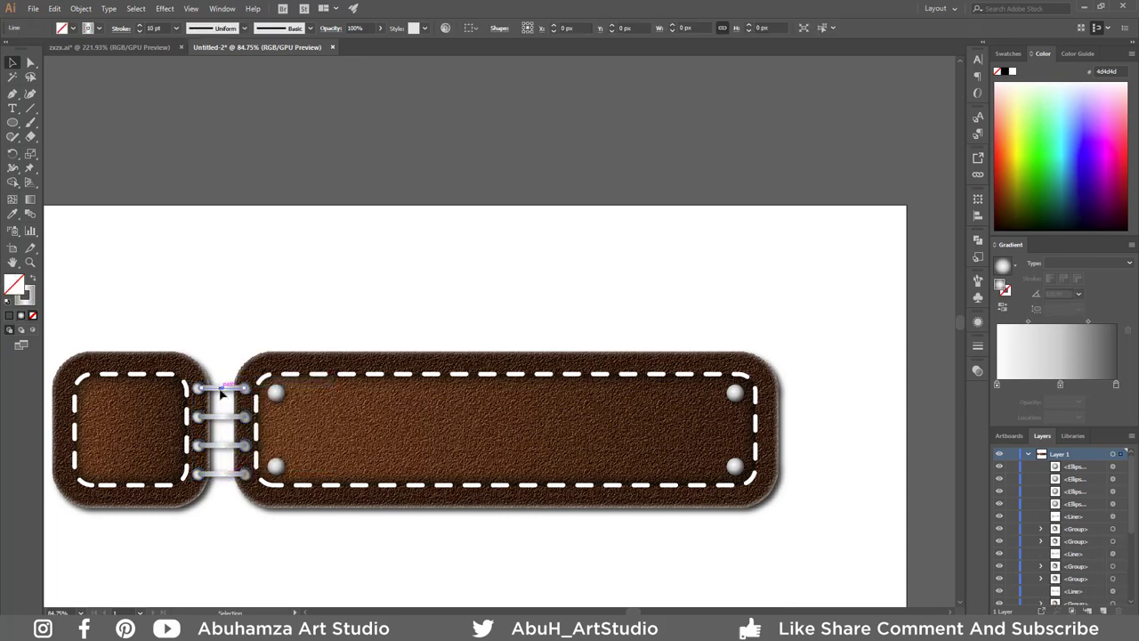
shift+click(223, 416)
shift+click(224, 445)
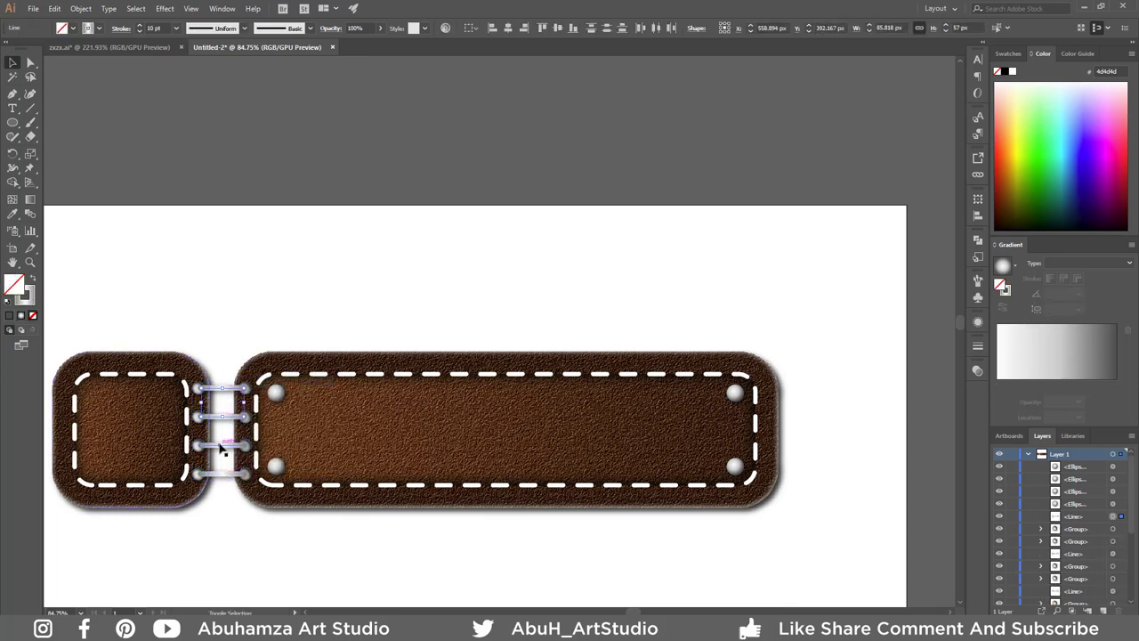
shift+click(225, 476)
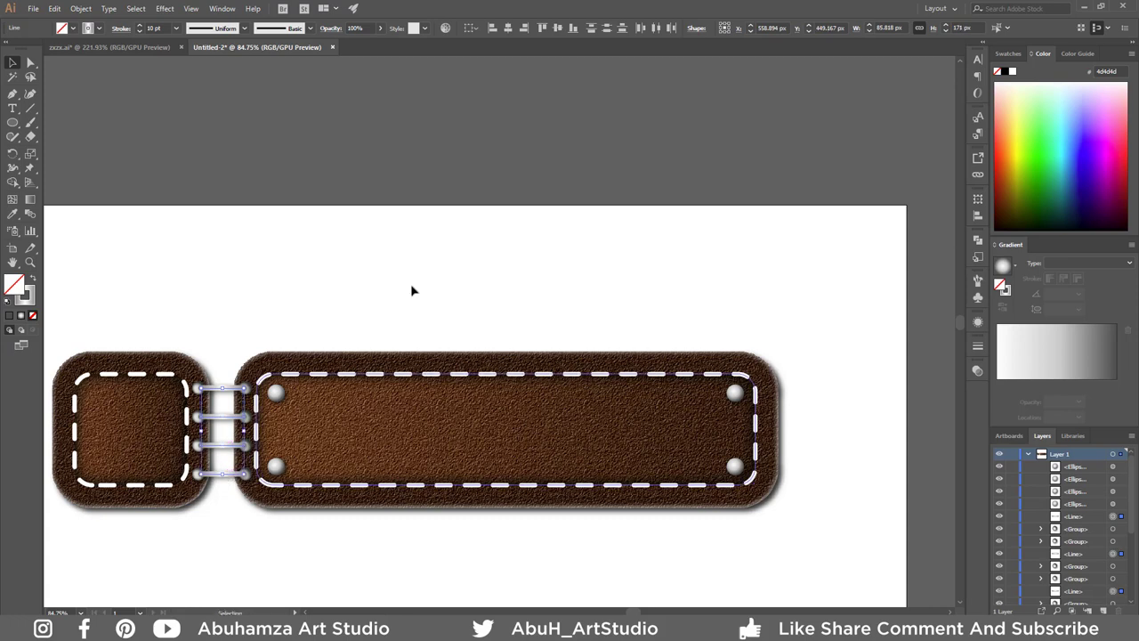
click(444, 29)
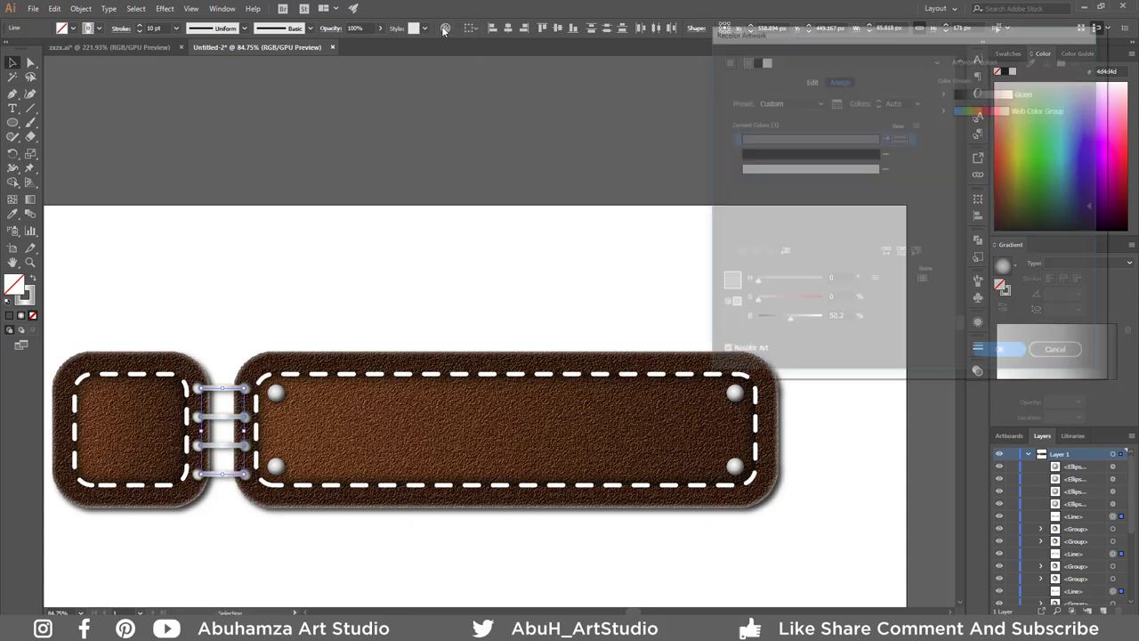
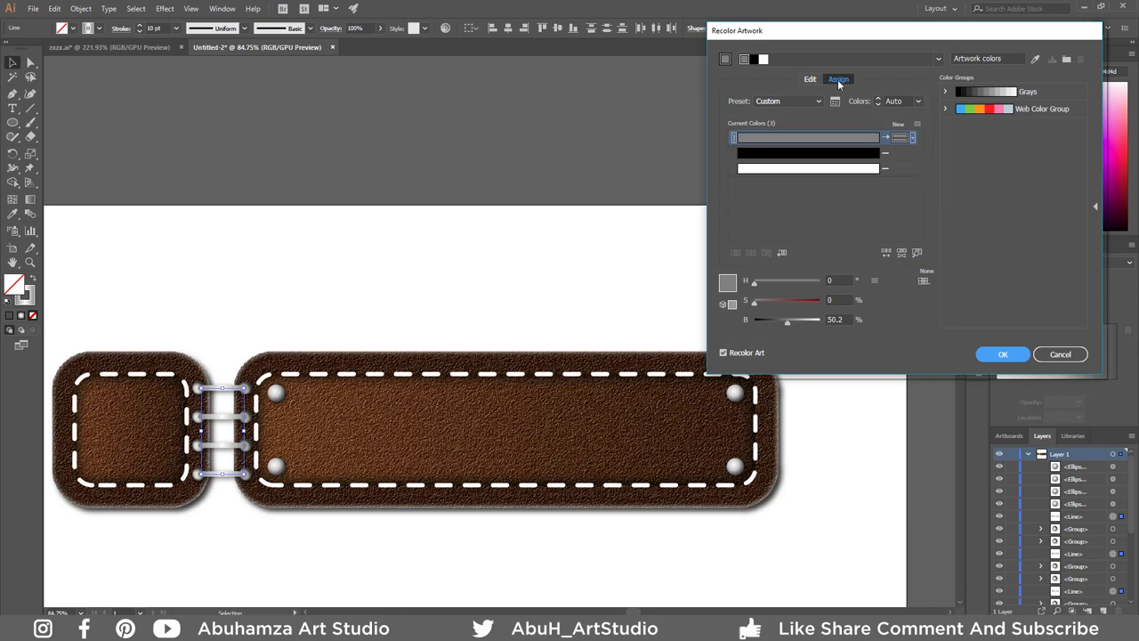
Step: Darken the metal rings' grey to about 22% brightness in Recolor Artwork
click(811, 79)
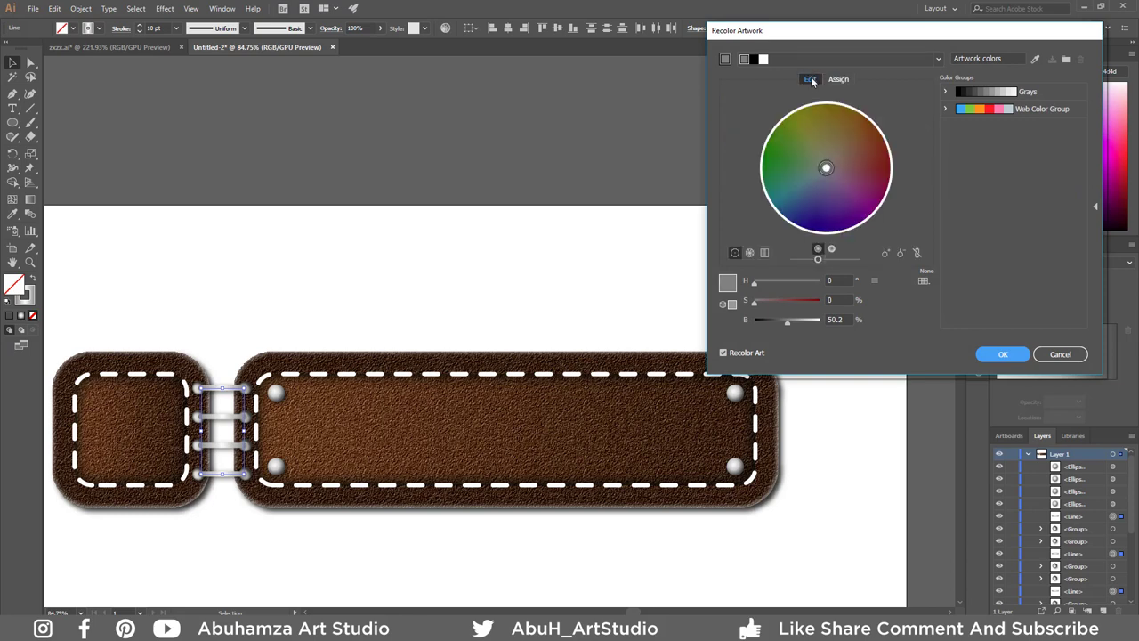
click(840, 80)
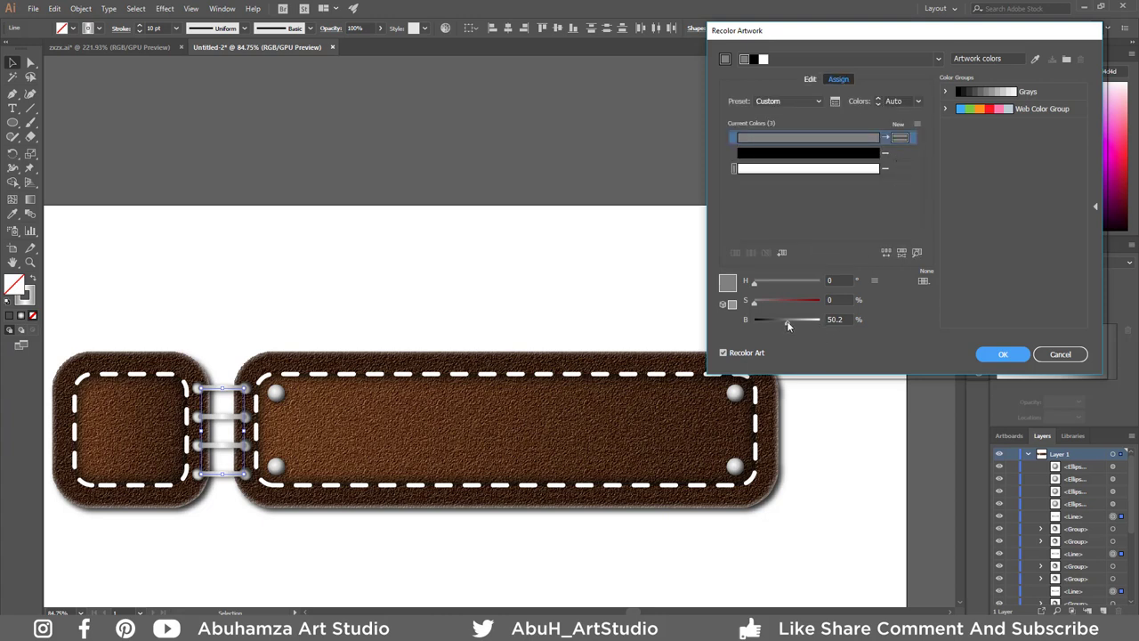
drag(786, 320, 769, 321)
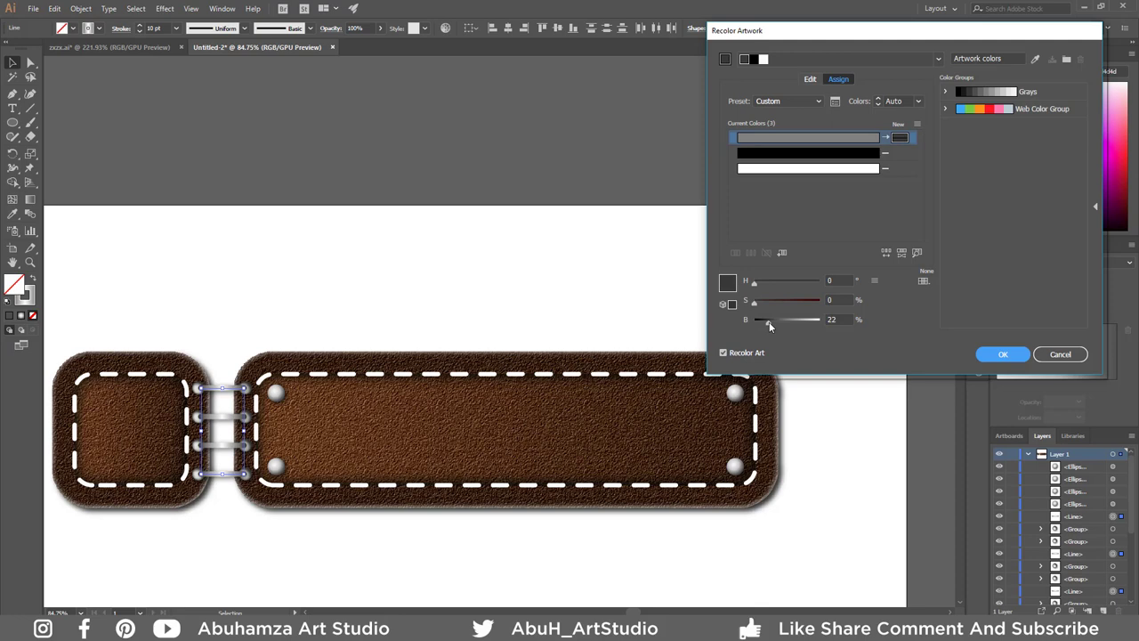
Step: Apply the darker grey to the rings, then zoom out to 68% with the strap centred
click(1003, 354)
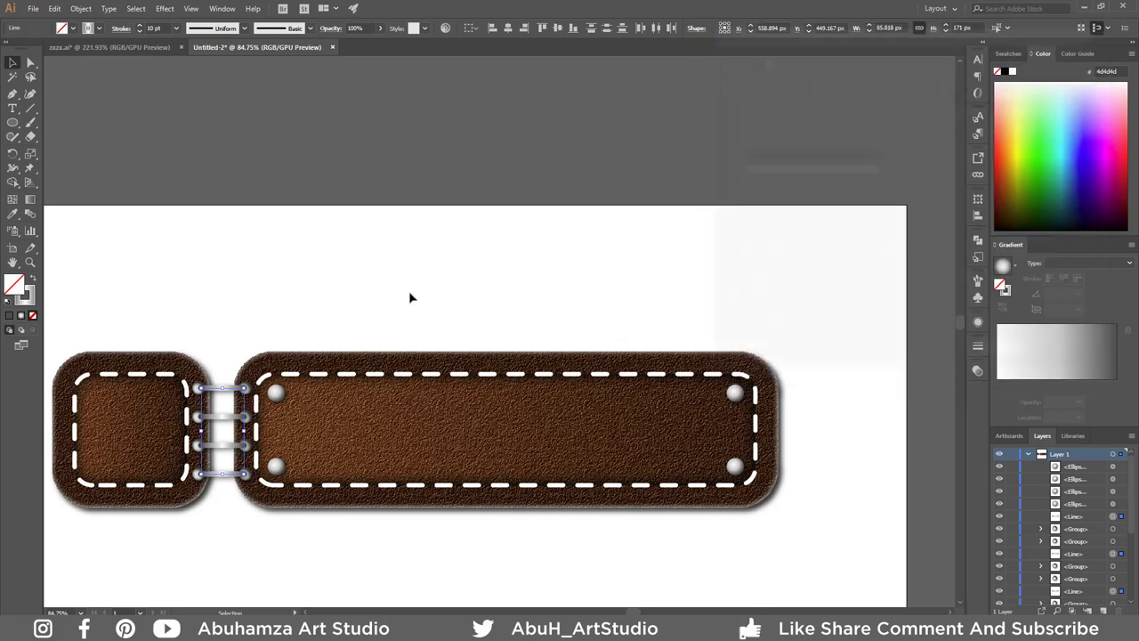
click(411, 297)
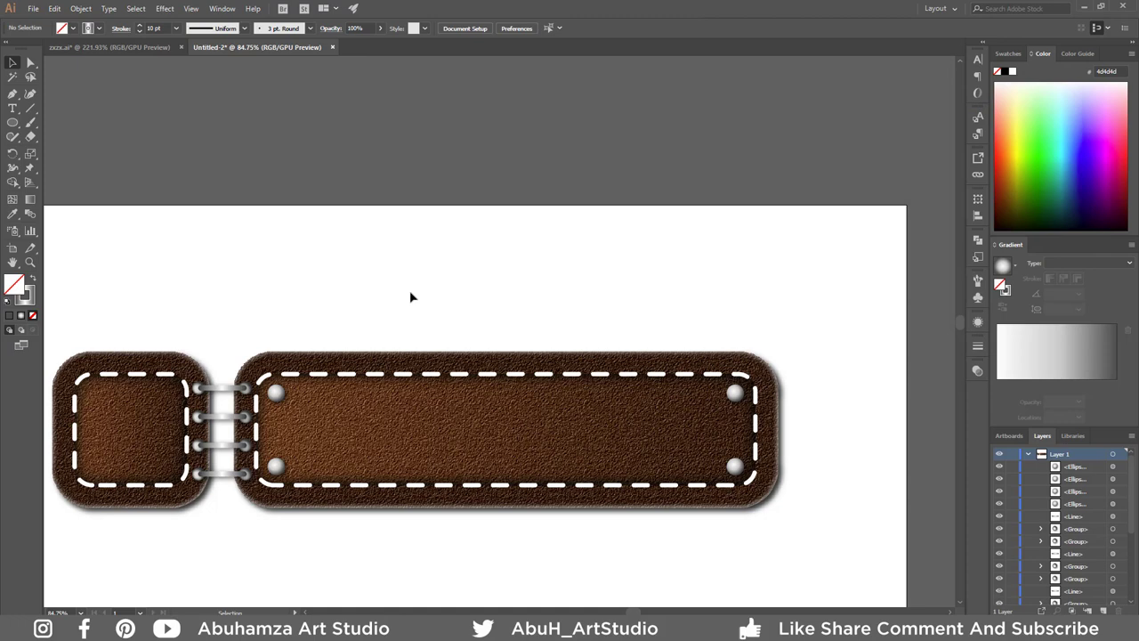
key(z)
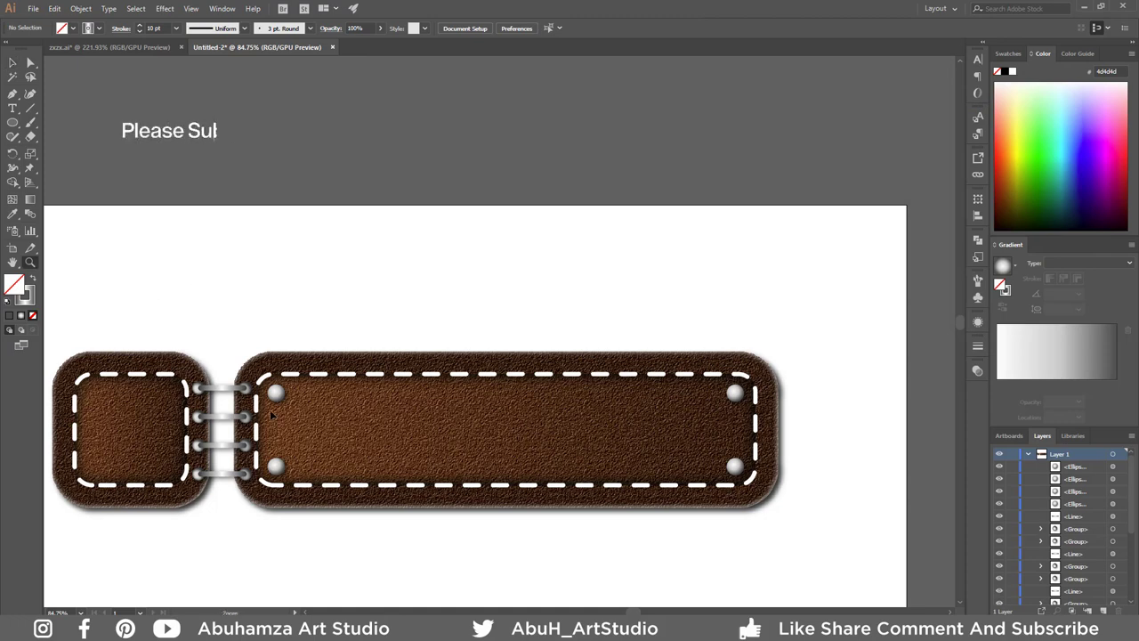
scroll(327, 402, down, 1)
scroll(329, 401, down, 1)
drag(401, 425, 469, 377)
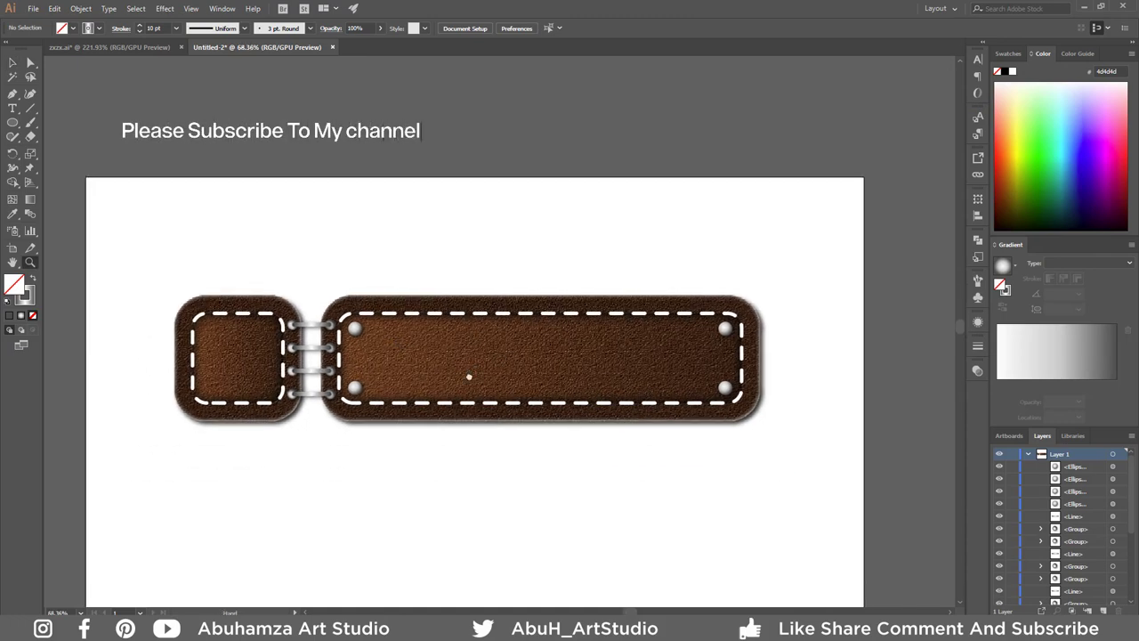
Step: Draw a 1920 × 1080 px rectangle by entering its exact size
click(12, 121)
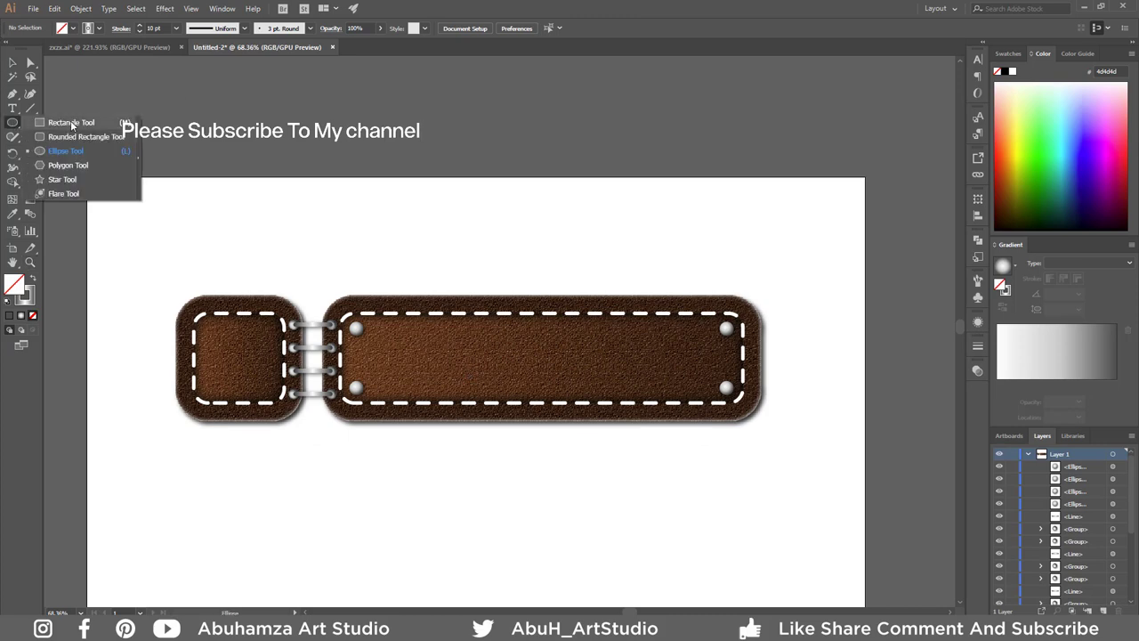
click(71, 123)
click(135, 206)
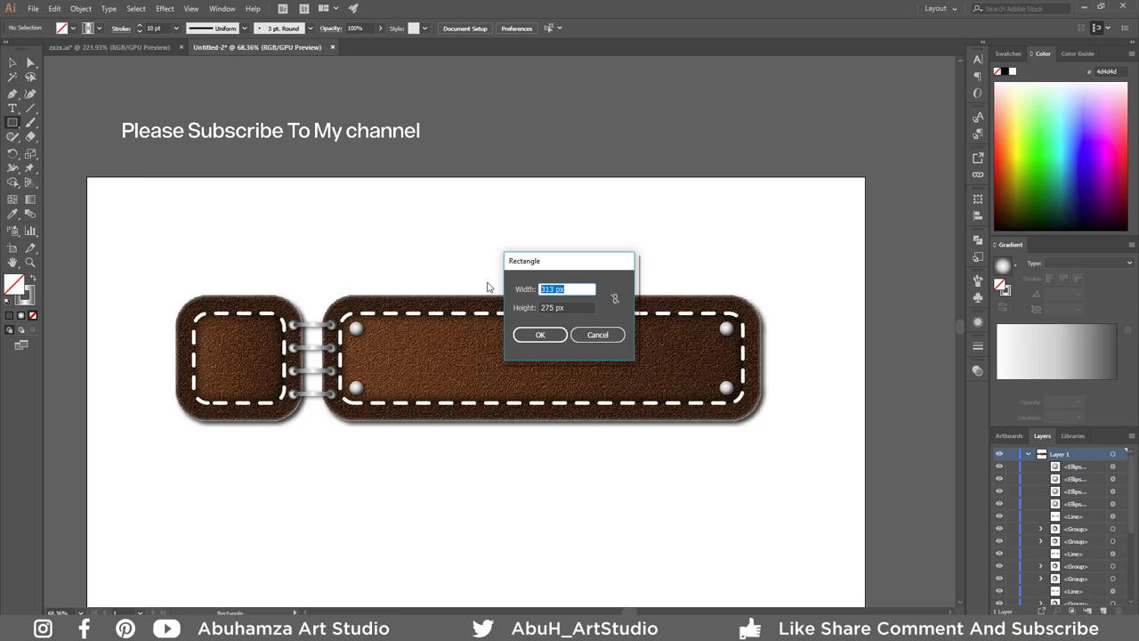
text(1920)
key(Tab)
text(10)
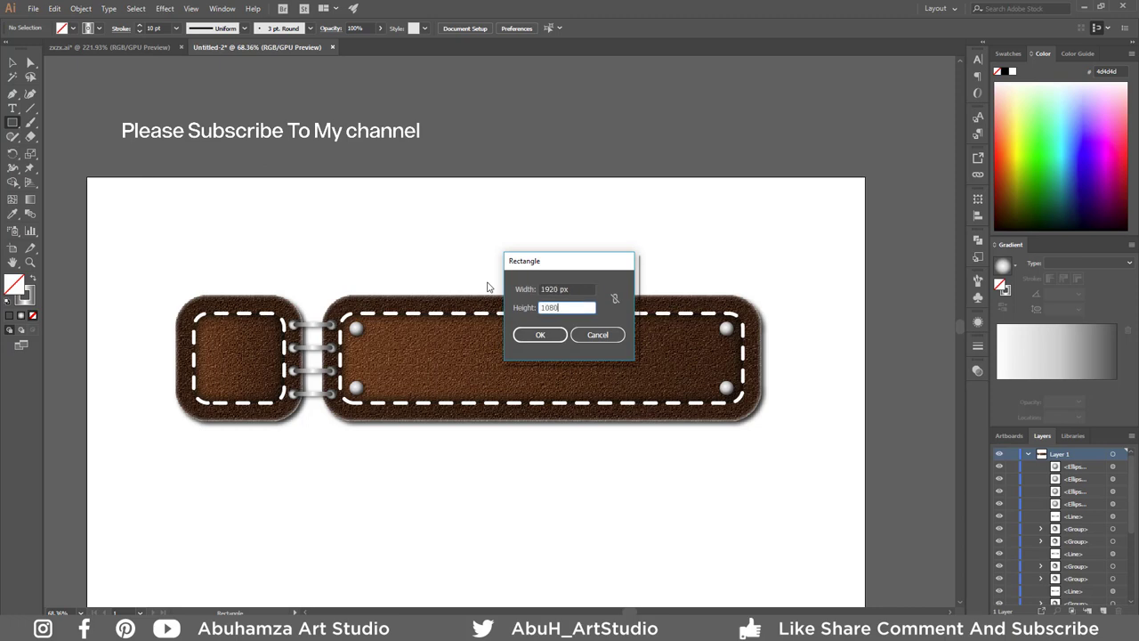
key(Return)
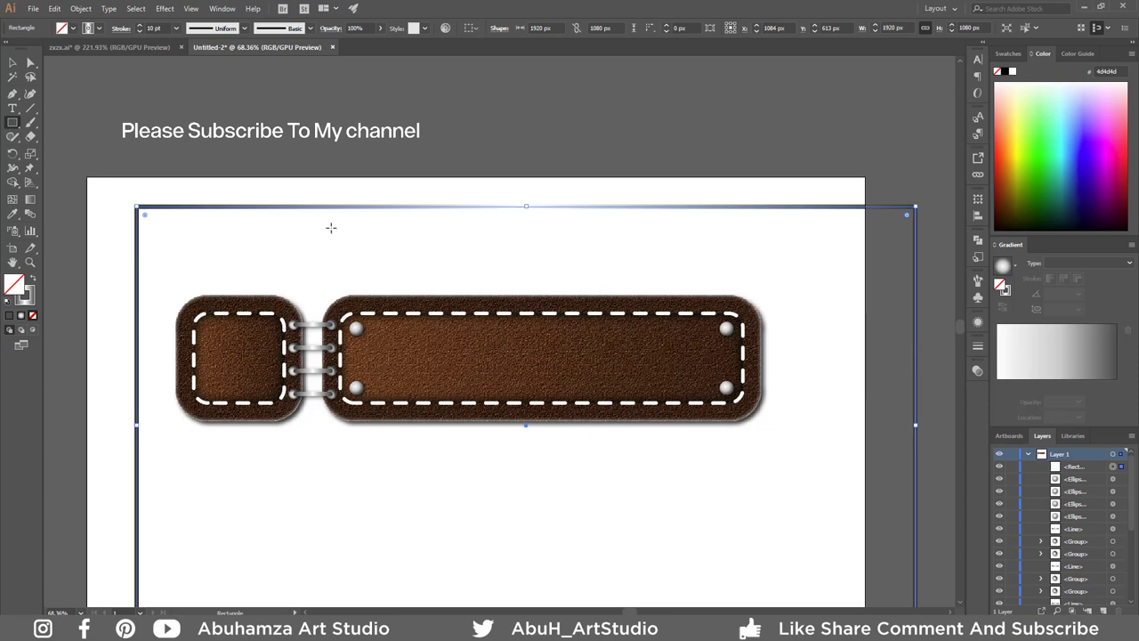
Step: Give the rectangle a gradient fill and align it to the artboard's top-left corner
click(32, 281)
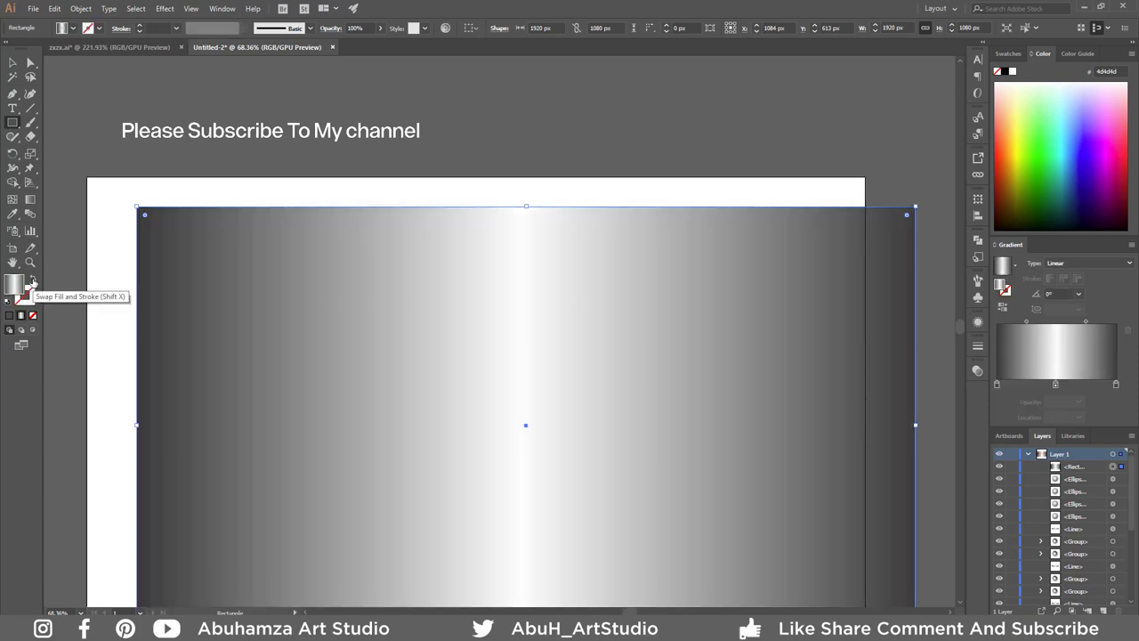
click(12, 62)
drag(329, 239, 279, 207)
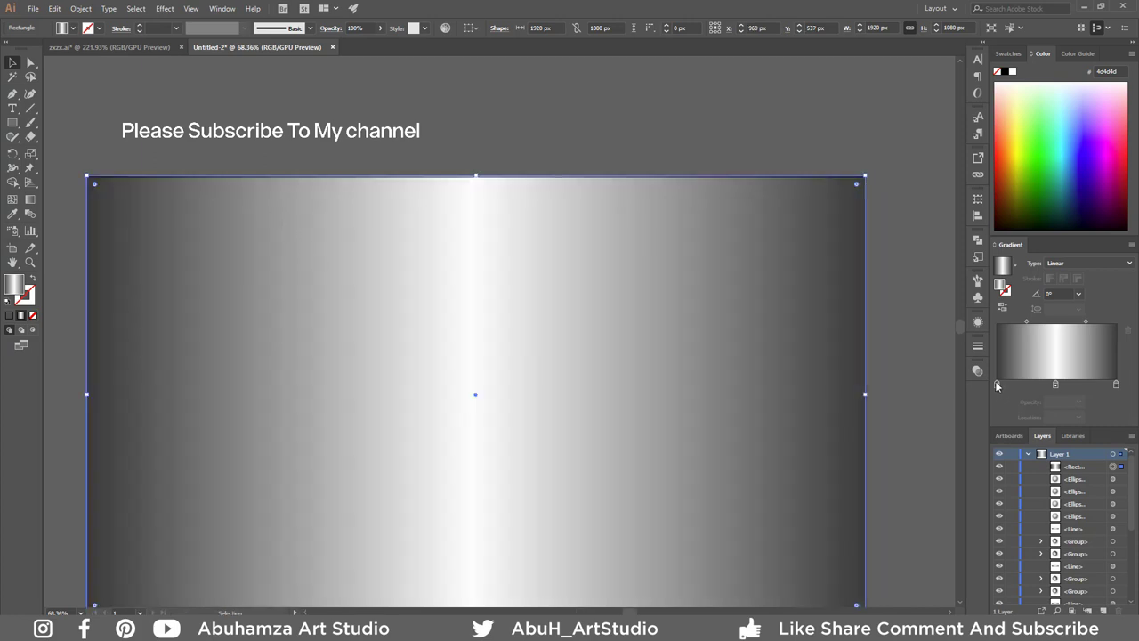
Step: Set the gradient stops to white and light grey e6e6e6 and make it radial
mouse_move(996, 385)
mouse_down()
mouse_move(1055, 386)
mouse_move(969, 381)
mouse_up()
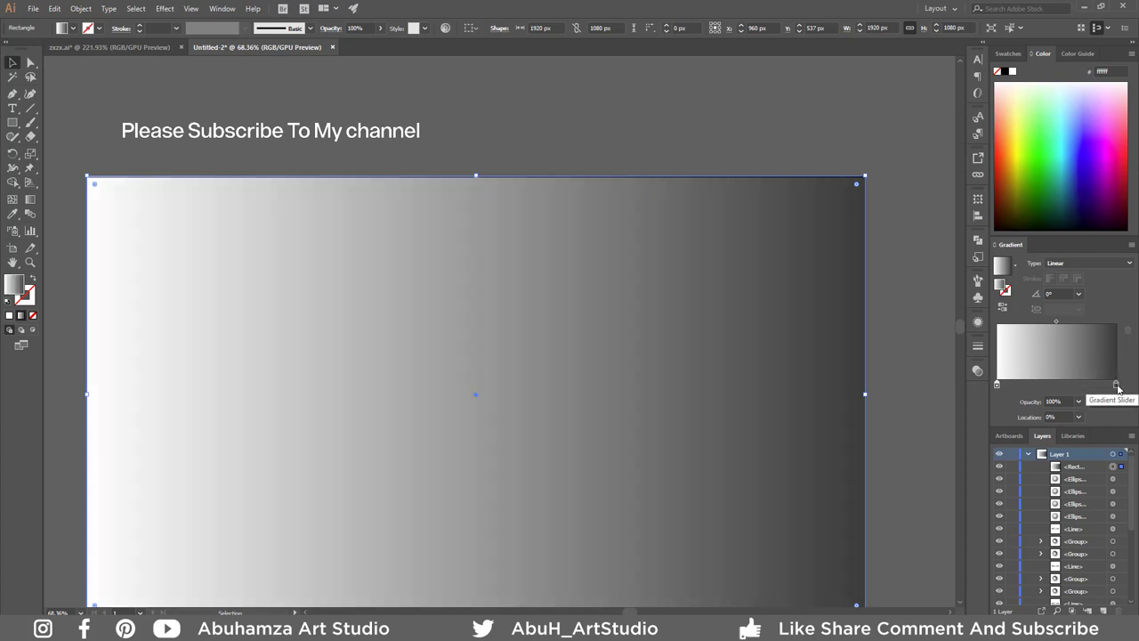
double_click(1112, 385)
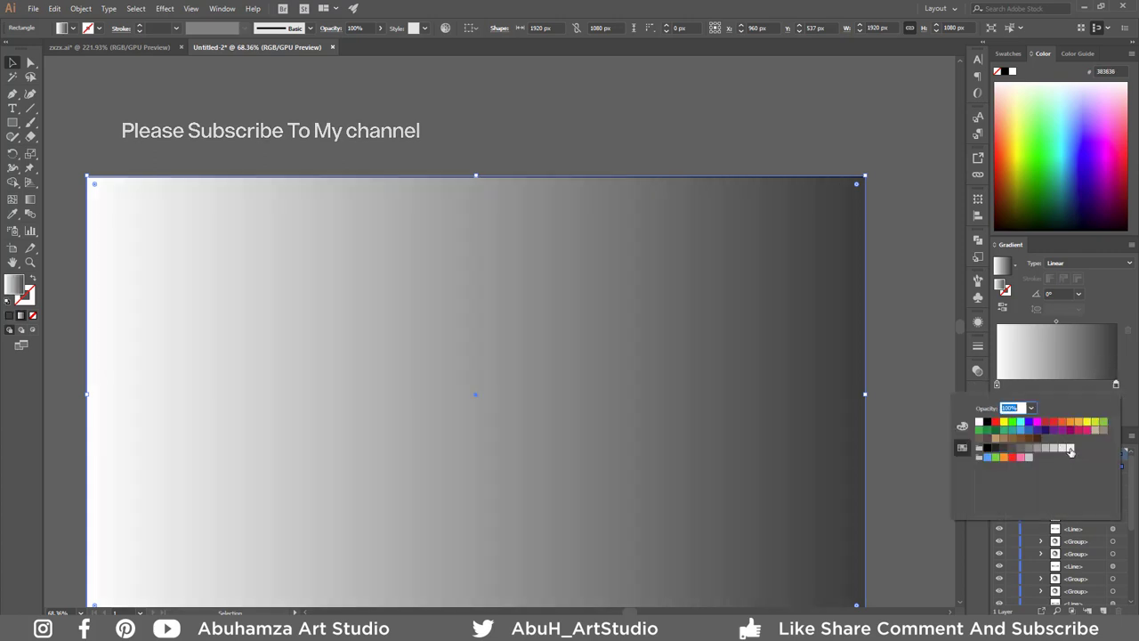
click(1068, 449)
click(1063, 450)
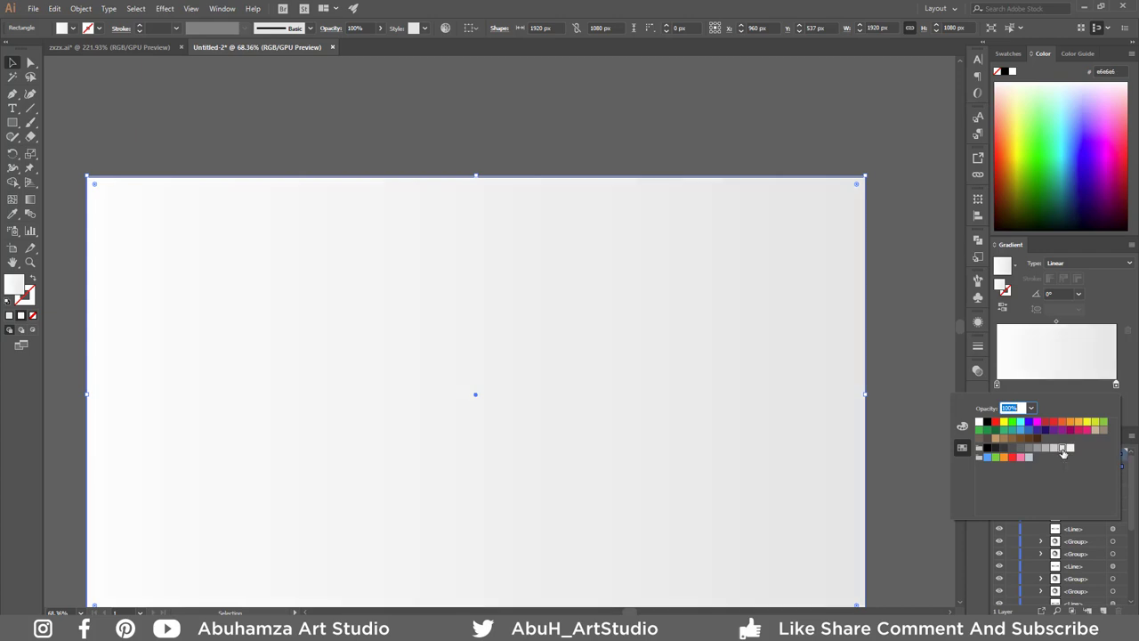
click(1087, 264)
click(1090, 287)
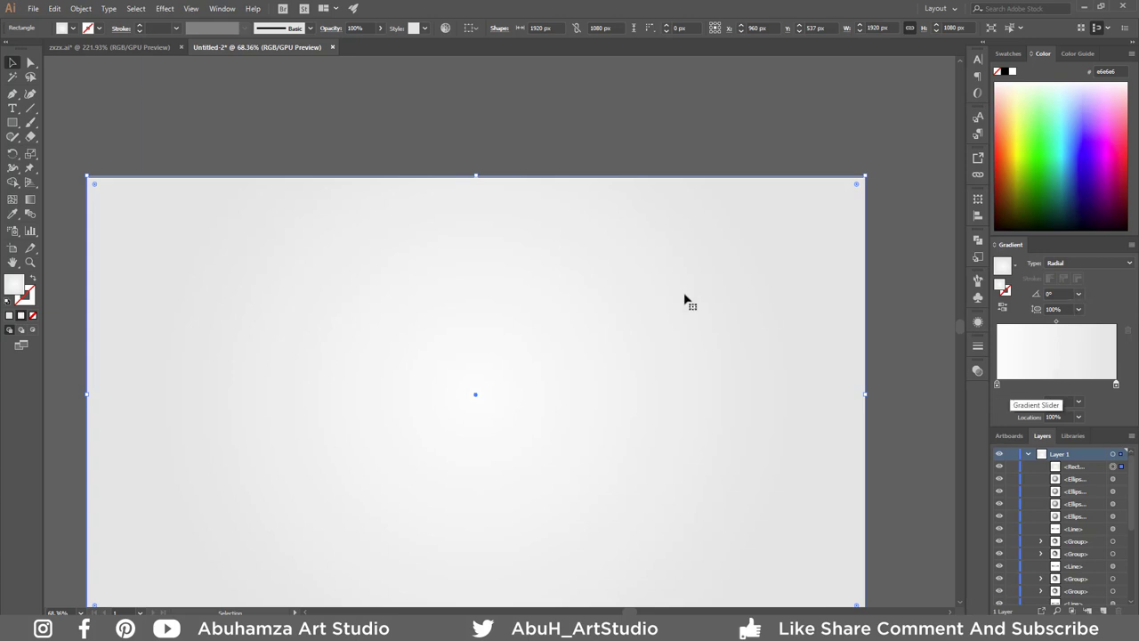
right_click(700, 264)
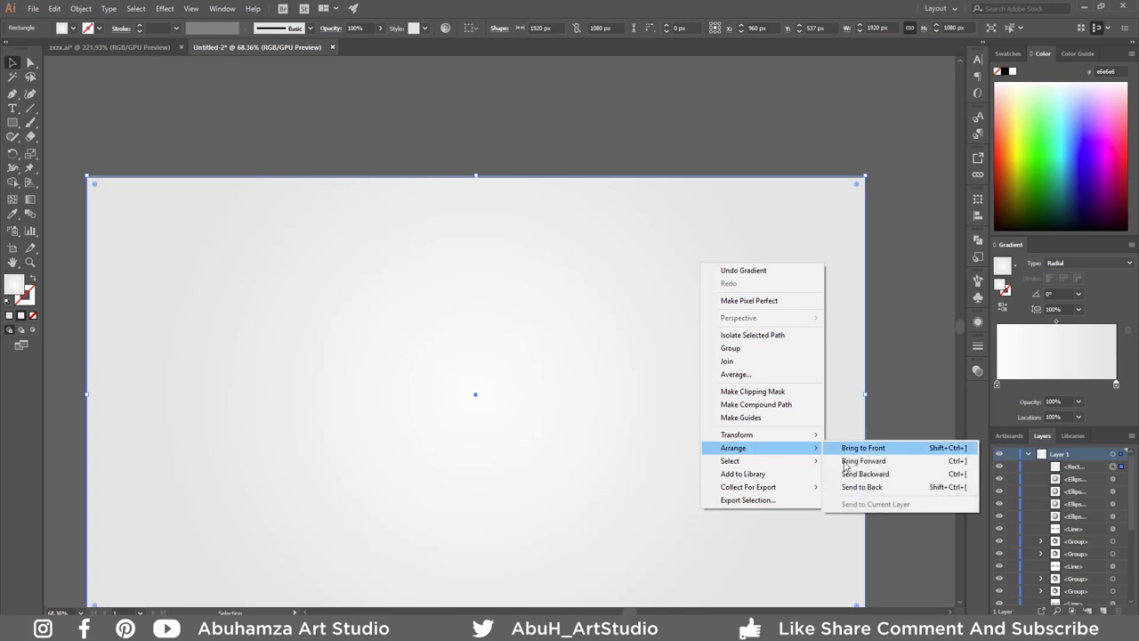
Step: Send the gradient background behind the leather strap and lock it in place
click(866, 487)
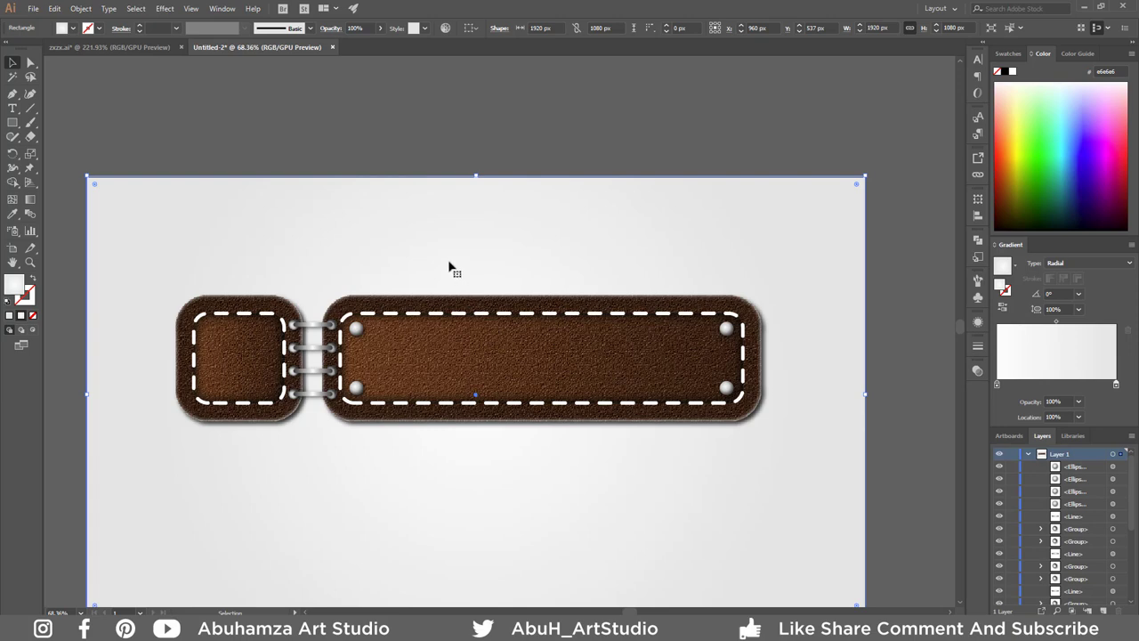
click(82, 9)
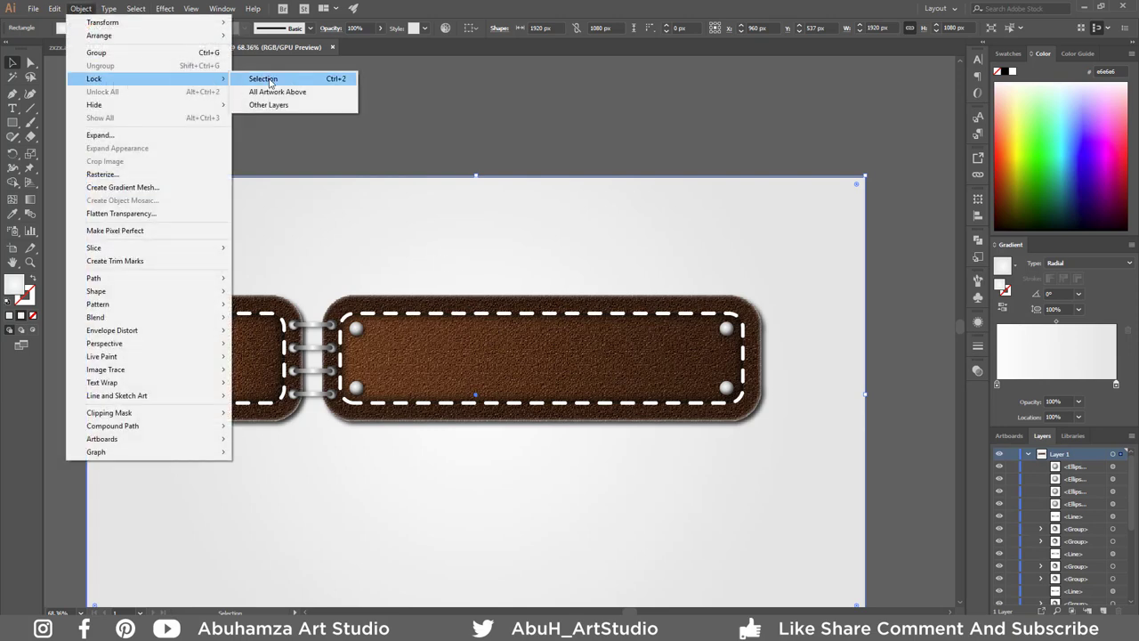
click(269, 78)
mouse_move(202, 255)
mouse_down()
mouse_move(769, 476)
mouse_move(740, 465)
mouse_up()
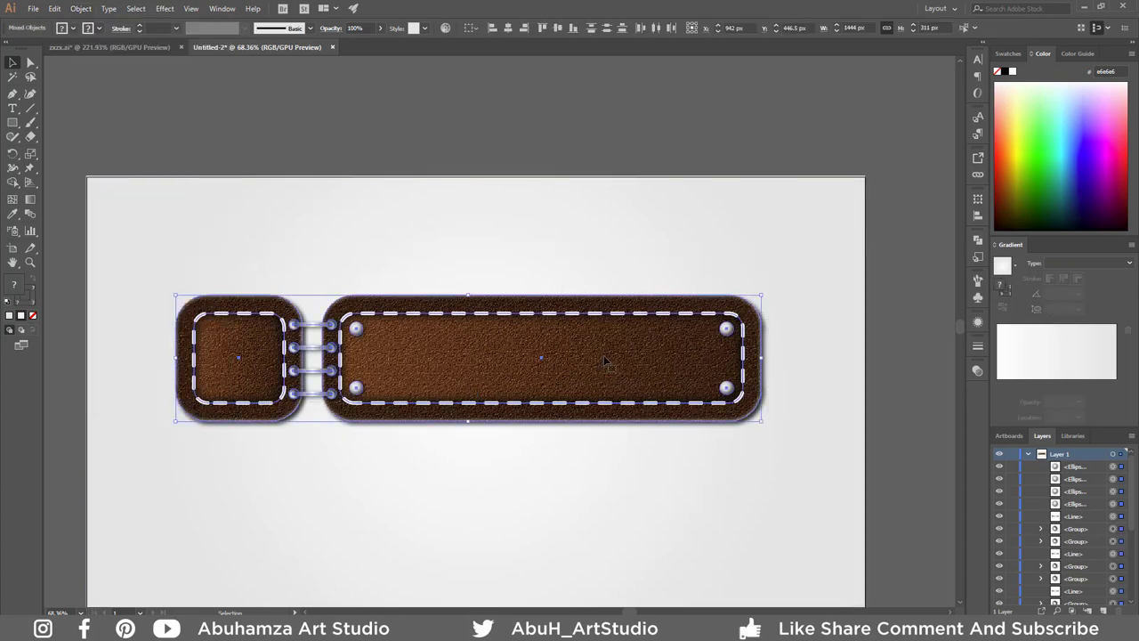
Step: Drag a copy of the strap and repeat it with Ctrl+D to make three straps
mouse_move(605, 361)
mouse_down()
mouse_move(614, 279)
mouse_move(617, 423)
mouse_up()
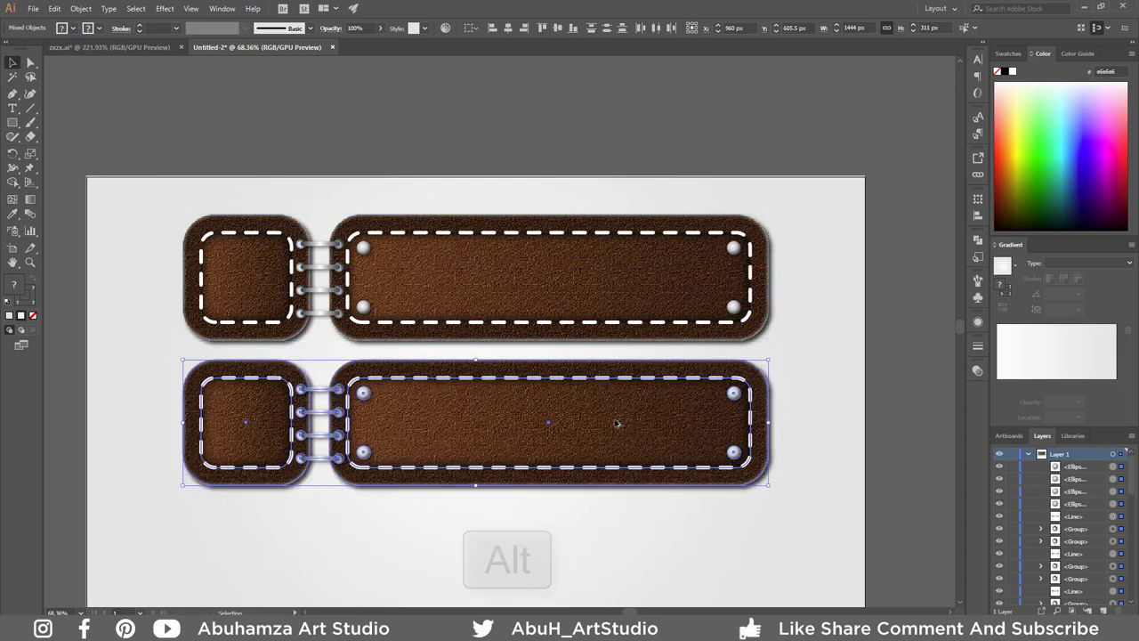
key(ctrl+d)
scroll(617, 423, down, 3)
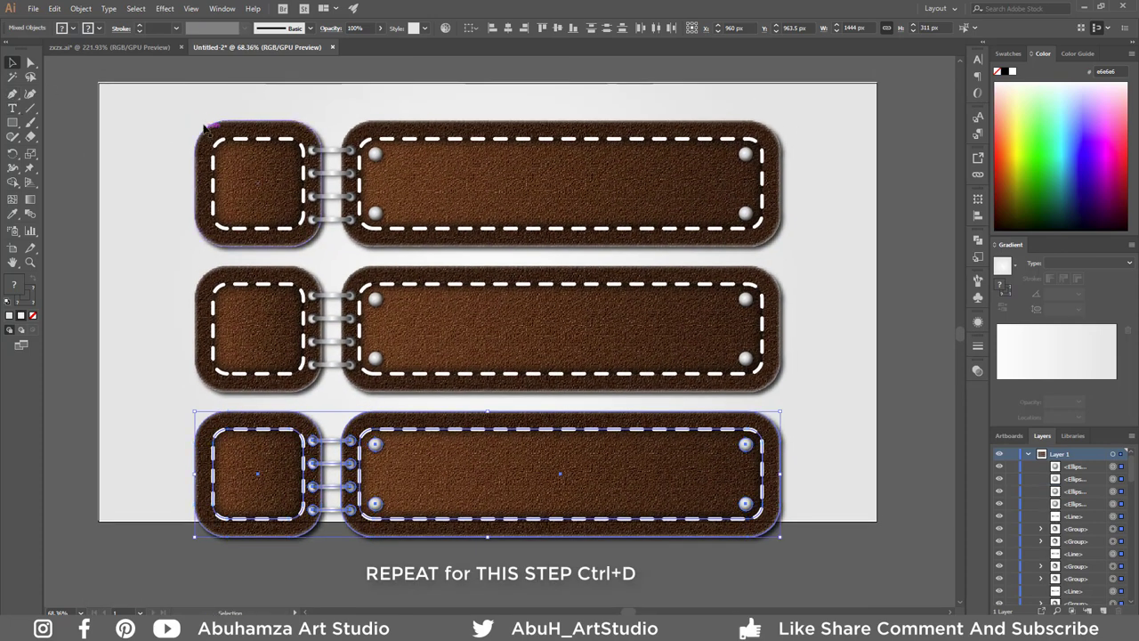
Step: Move all three straps together so they sit centred on the artboard
drag(180, 110, 744, 548)
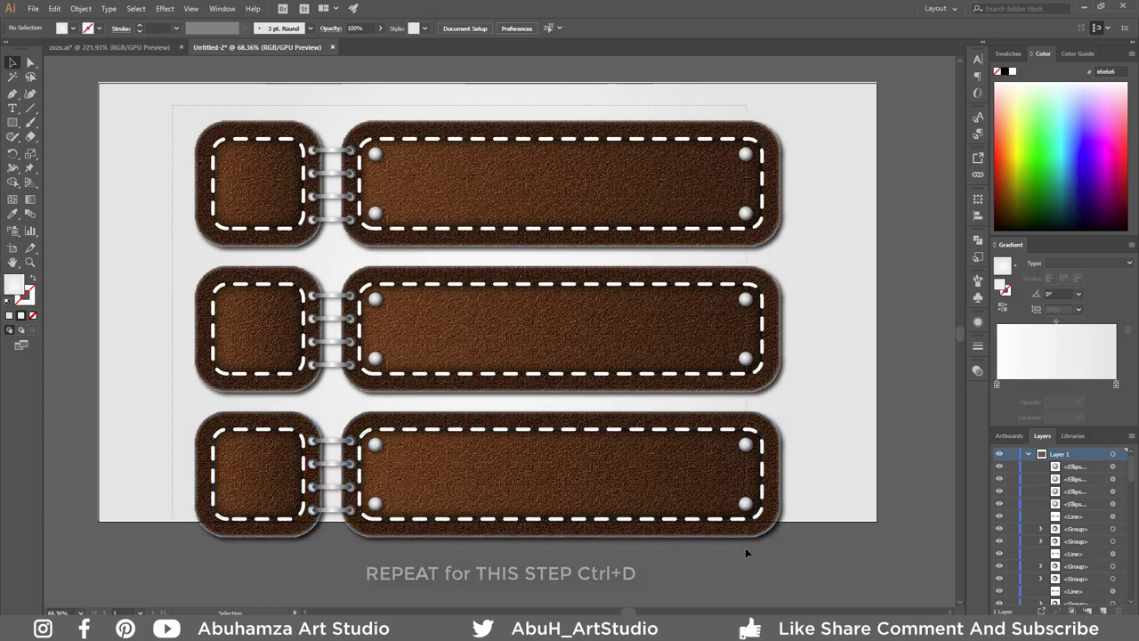
mouse_move(169, 89)
mouse_down()
mouse_move(820, 590)
mouse_move(774, 537)
mouse_up()
mouse_move(703, 484)
mouse_down()
mouse_move(704, 454)
mouse_move(738, 454)
mouse_up()
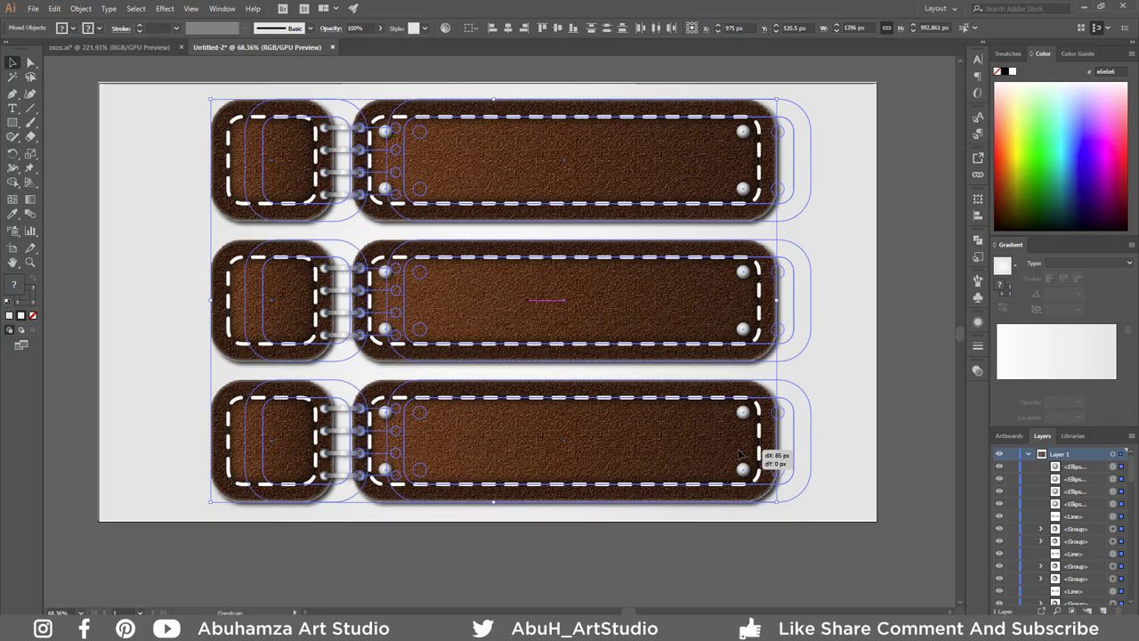
click(734, 533)
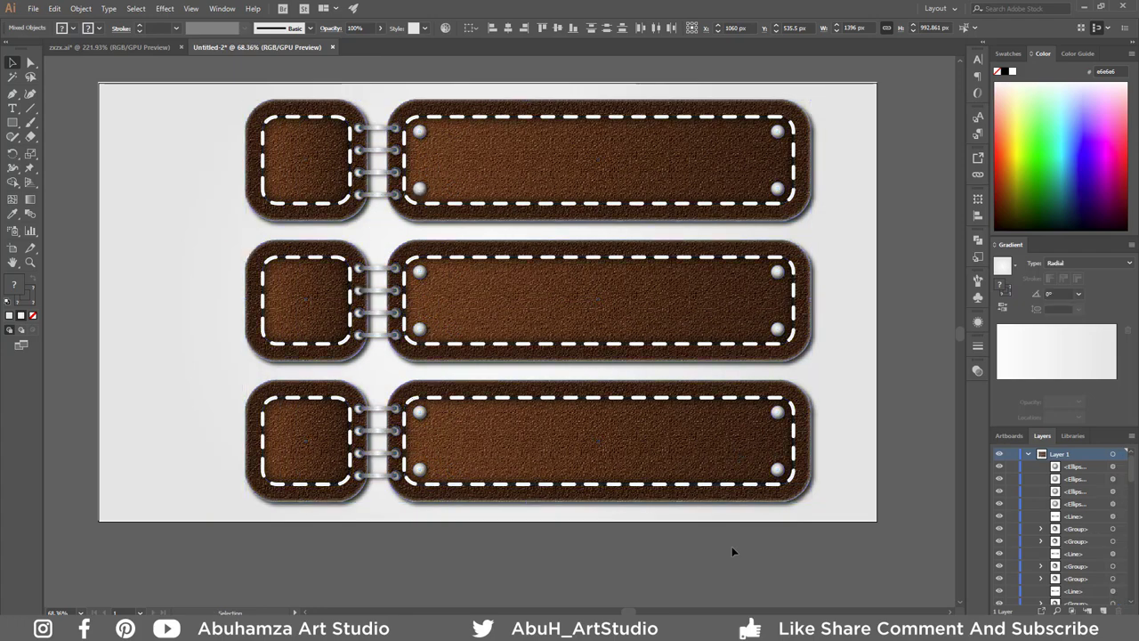
drag(842, 268, 171, 325)
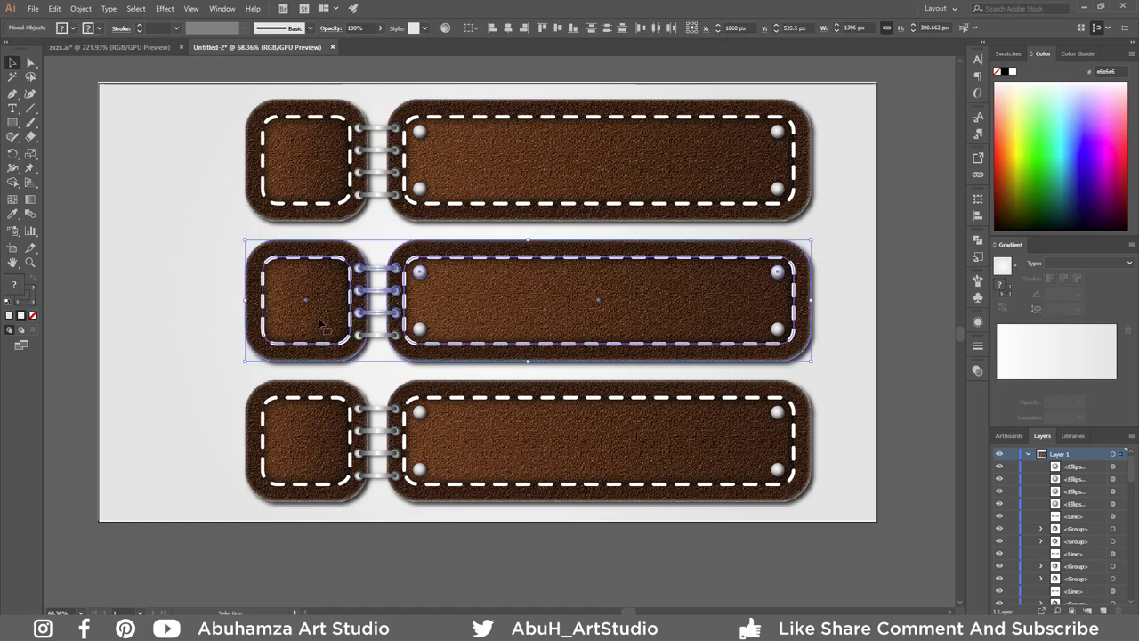
Step: Recolour the middle strap to muted dark blue with linked colours, hue 212, saturation 59
drag(218, 244, 836, 358)
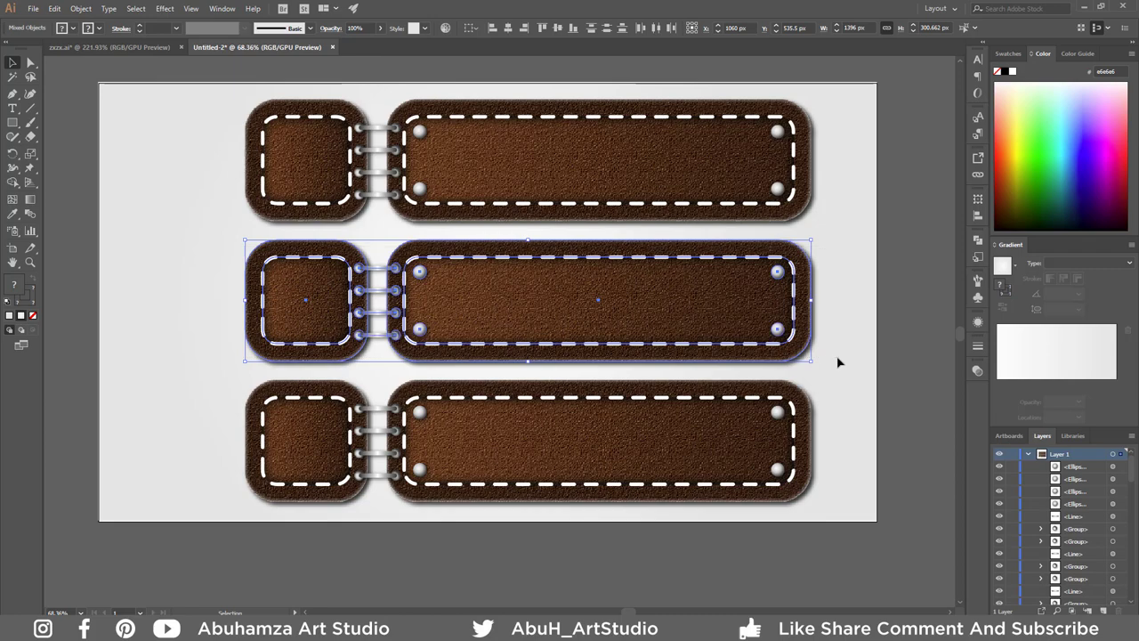
click(445, 27)
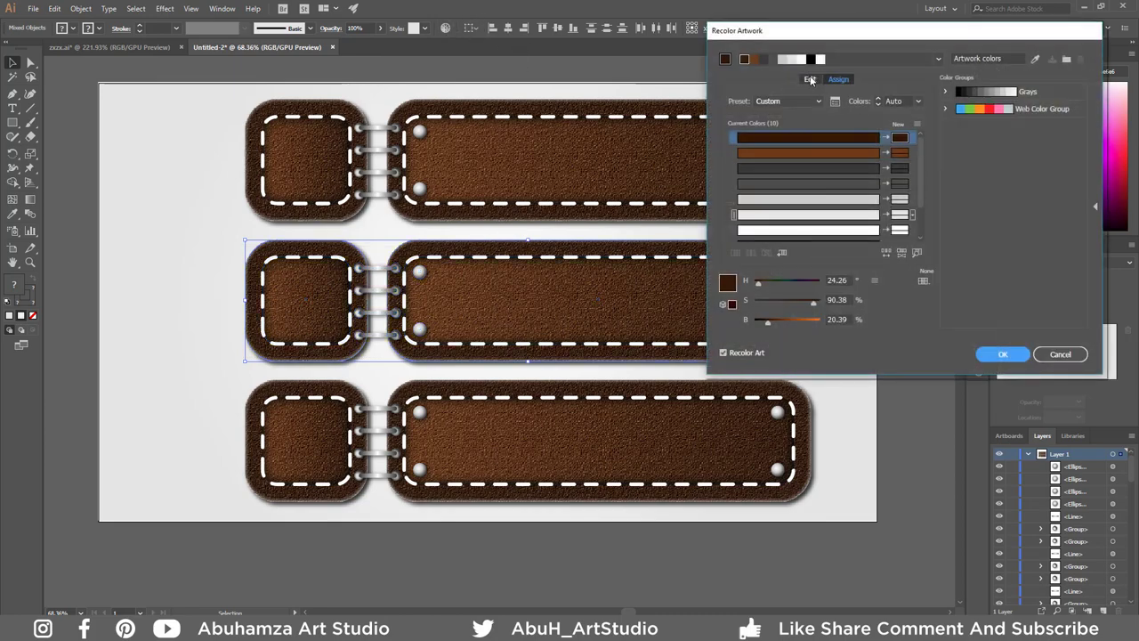
click(810, 79)
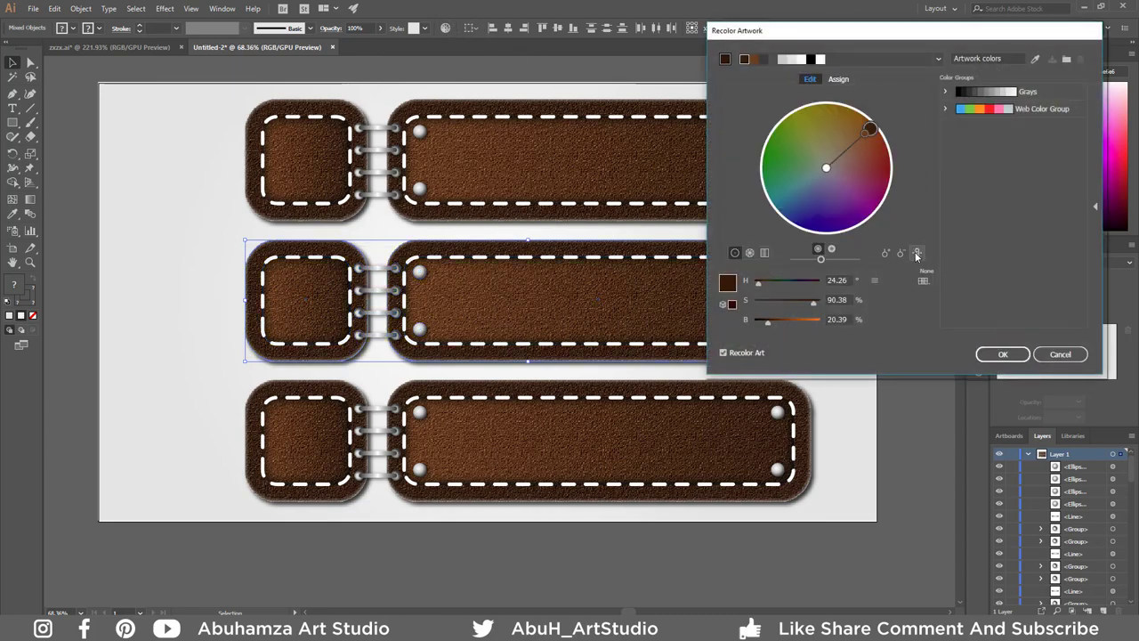
click(916, 254)
drag(758, 283, 793, 285)
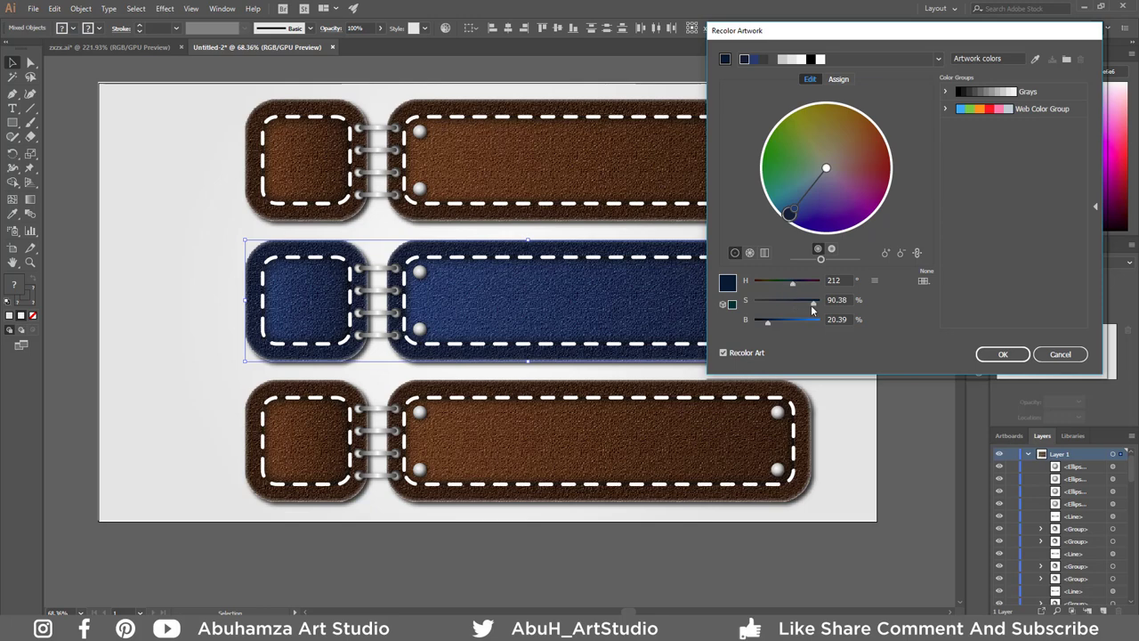
drag(813, 305, 794, 307)
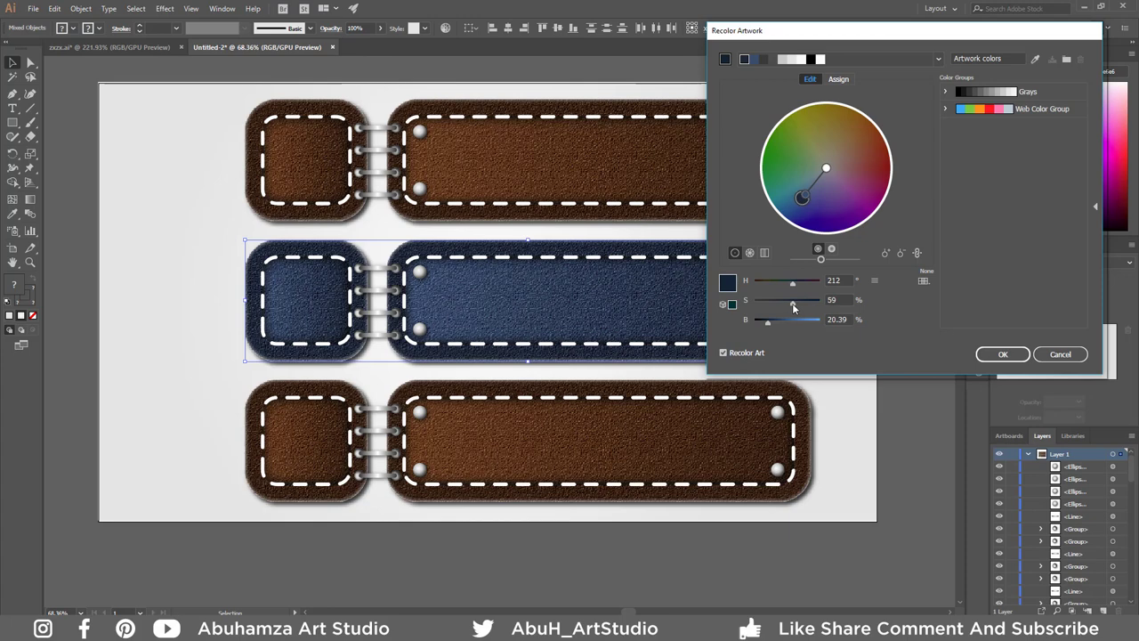
click(1012, 354)
click(894, 387)
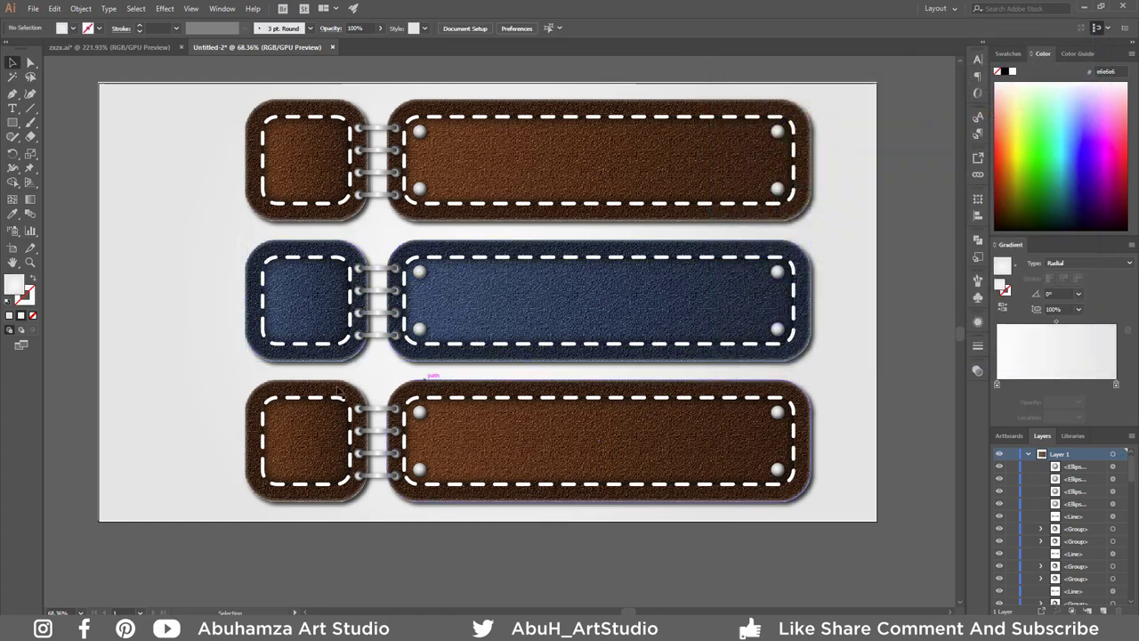
Step: Recolour the bottom strap to muted dark green with linked colours, hue 135, saturation 44
drag(238, 385, 849, 536)
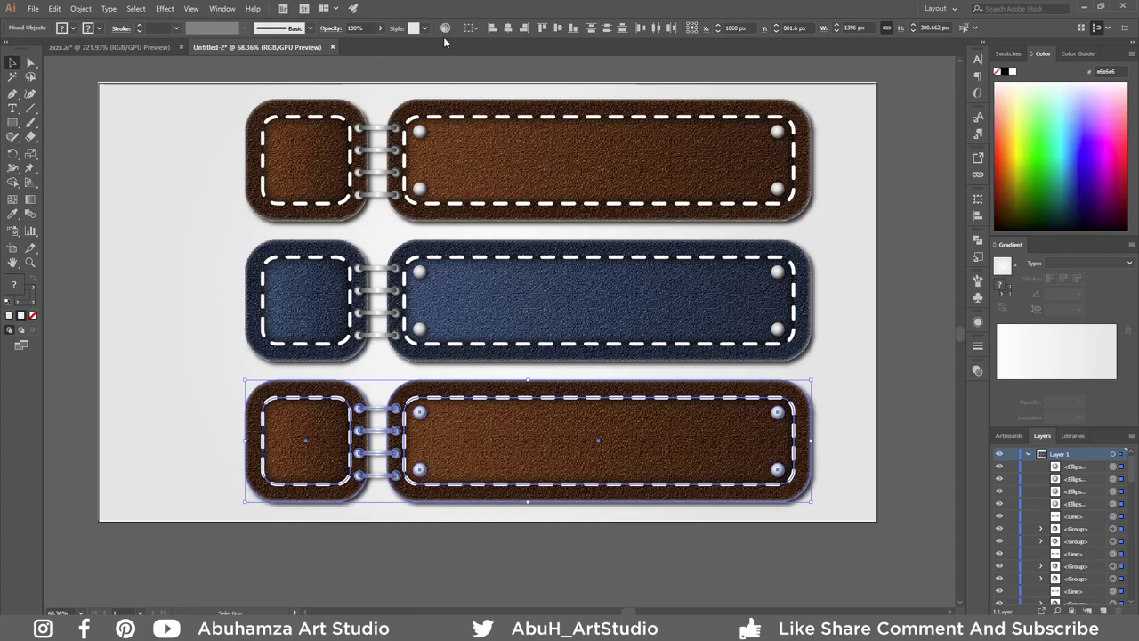
click(444, 32)
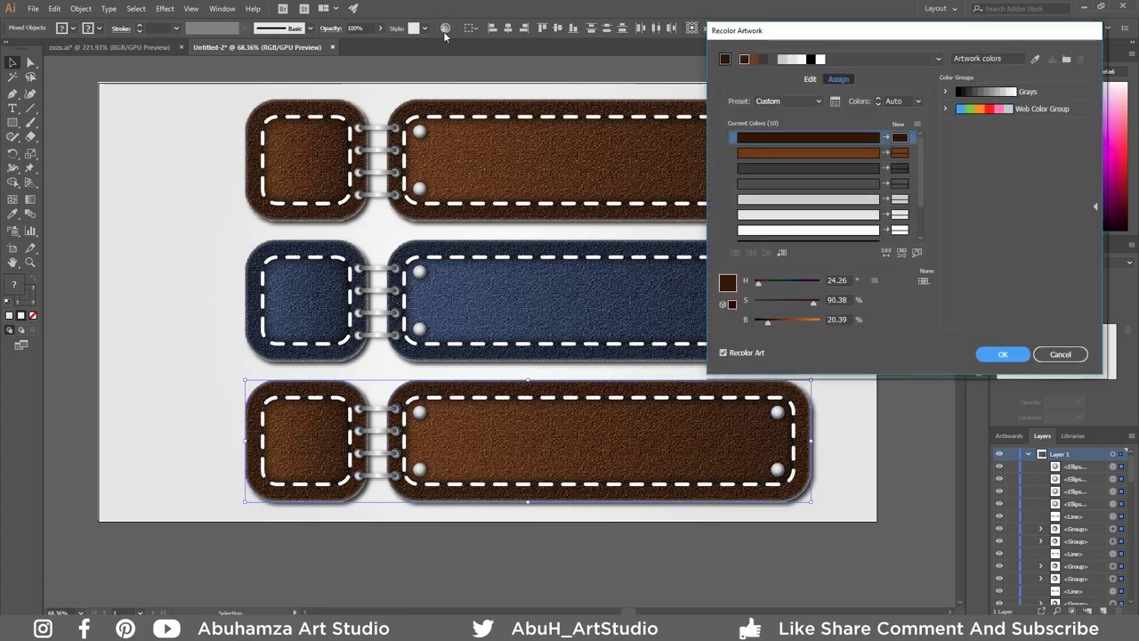
click(809, 78)
click(917, 253)
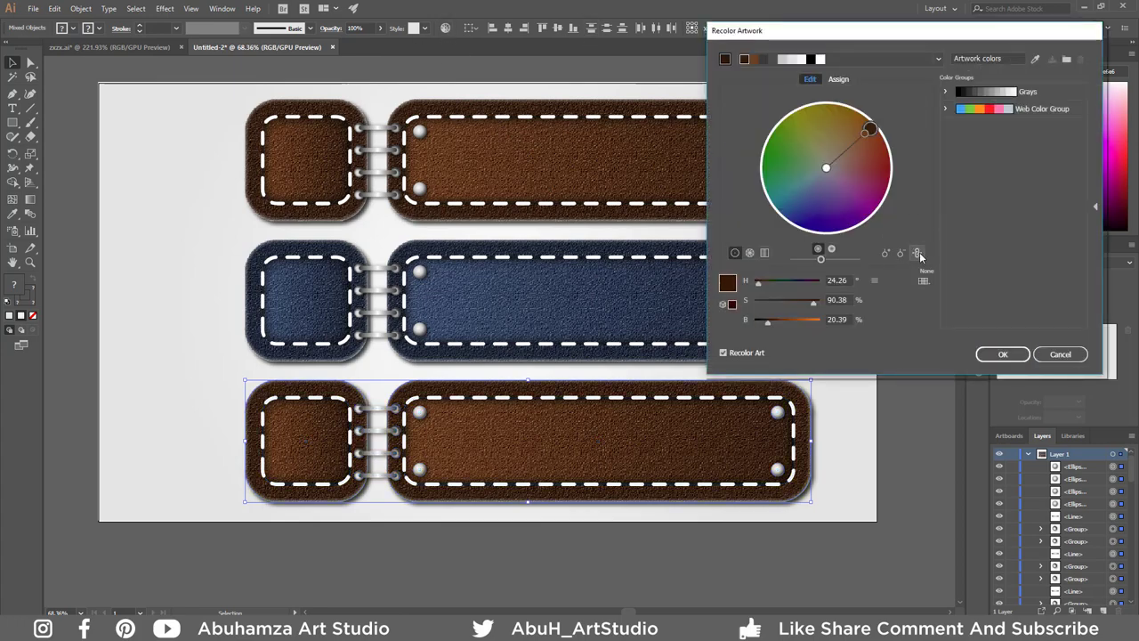
drag(759, 283, 779, 283)
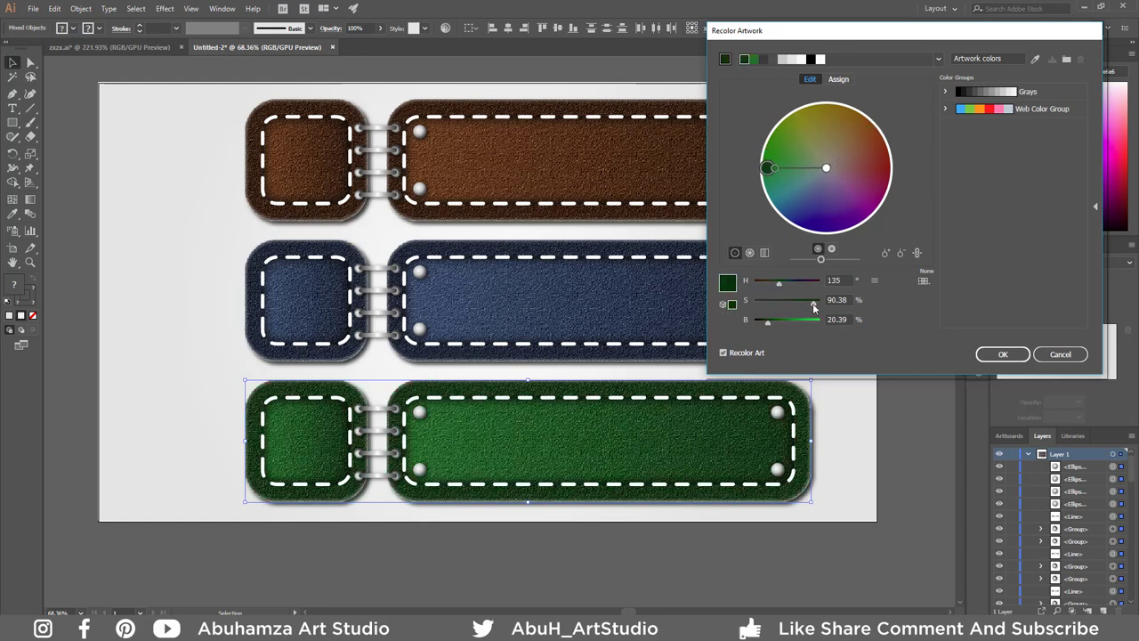
drag(813, 306, 783, 308)
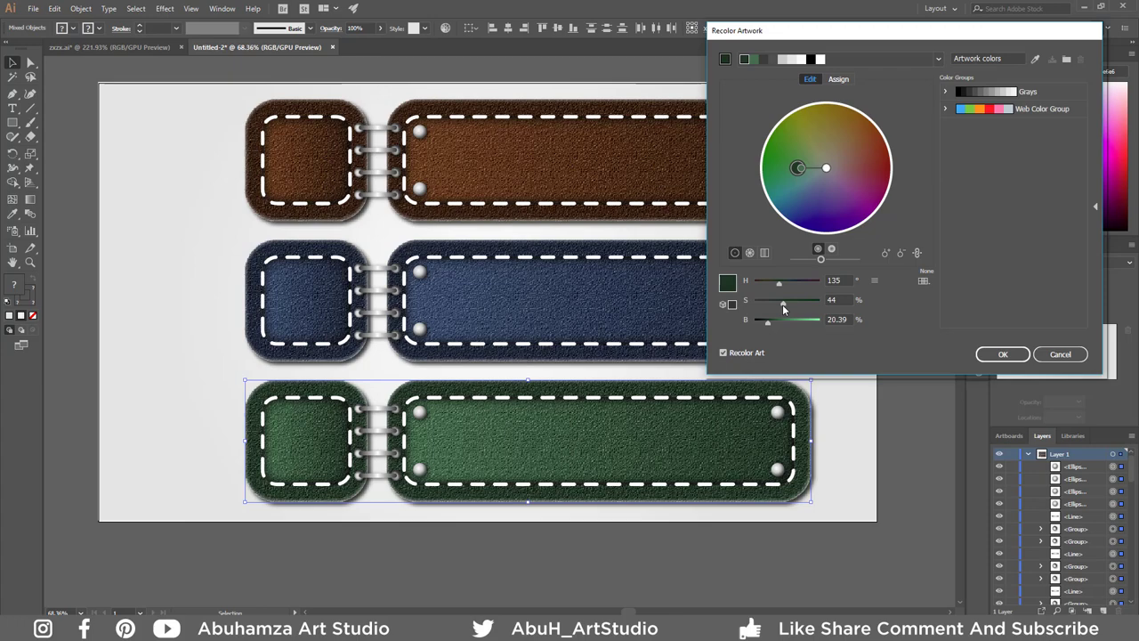
click(1002, 355)
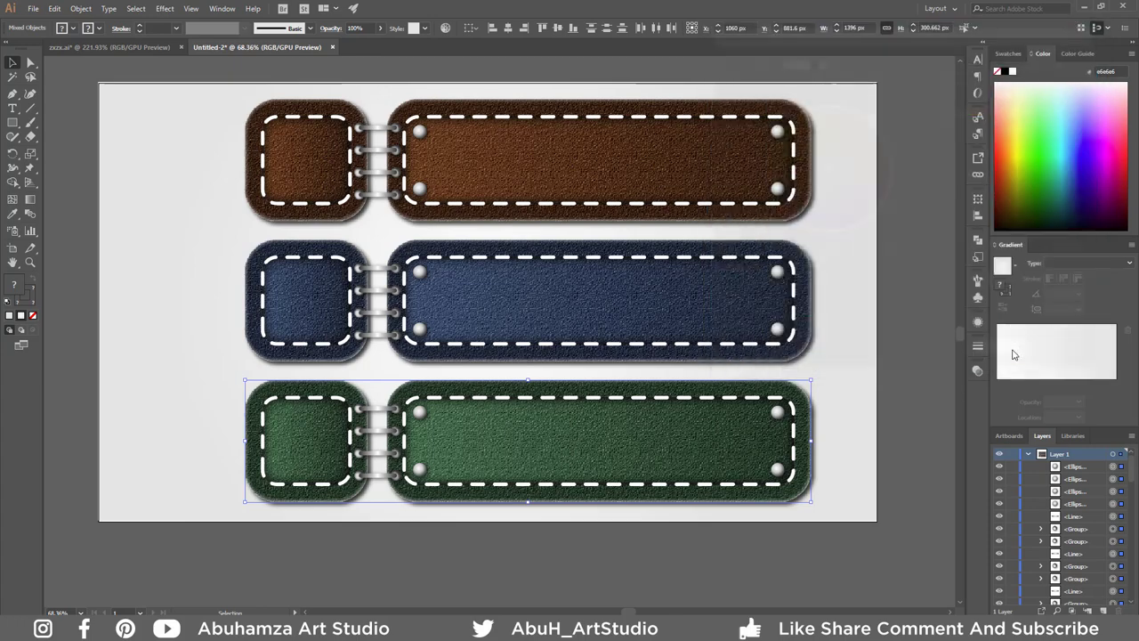
click(918, 245)
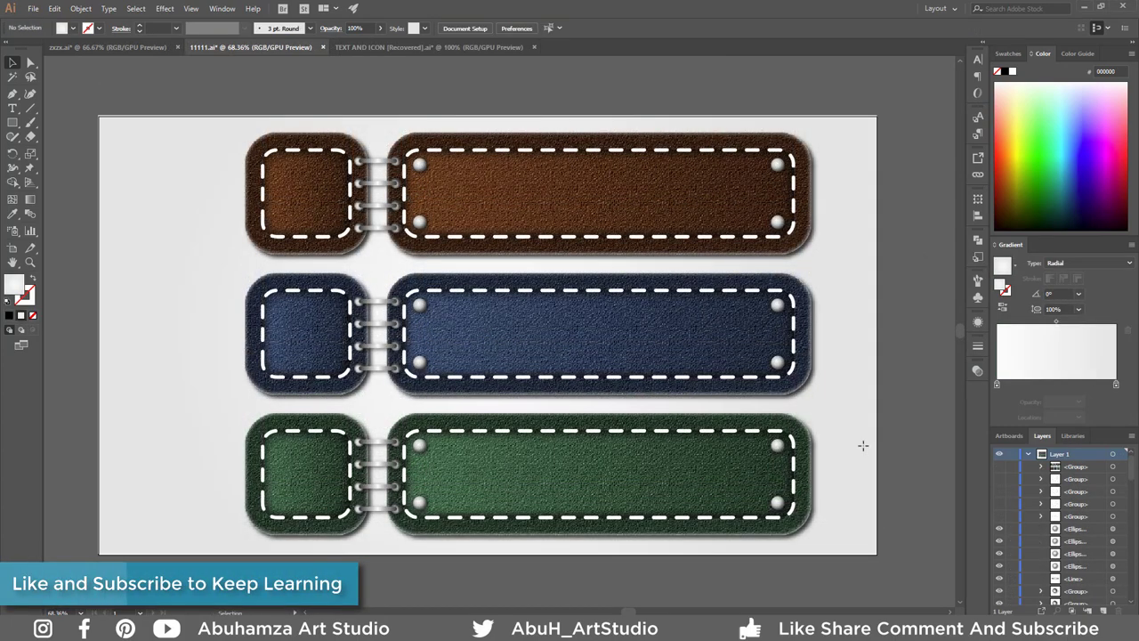
Step: Select the dashed stitch outlines on the brown, blue and green straps
click(304, 236)
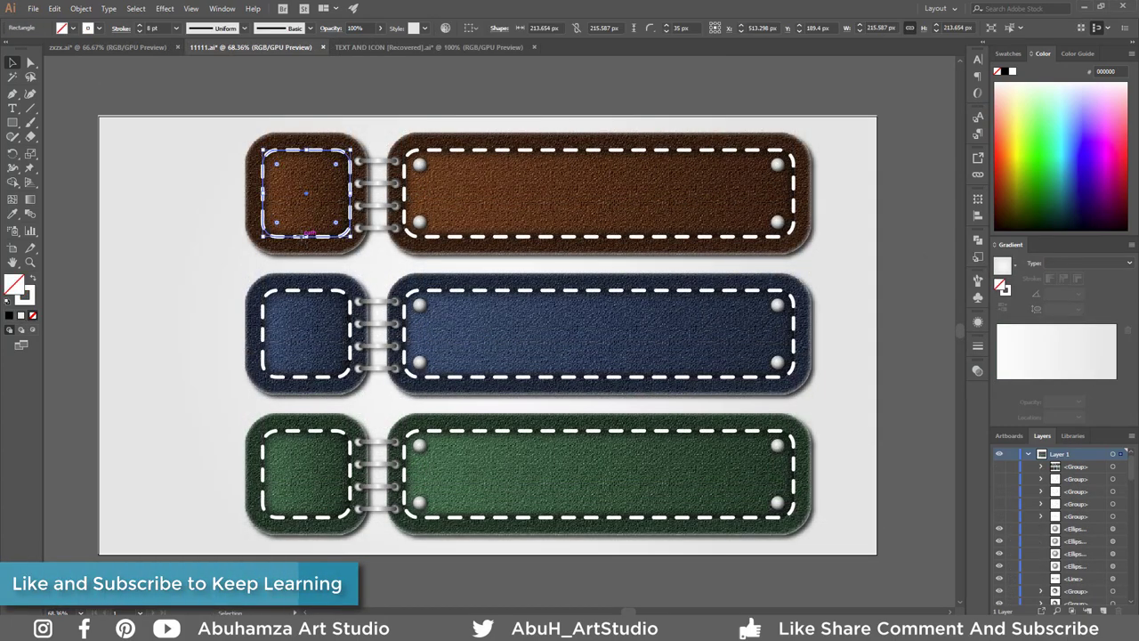
shift+click(461, 238)
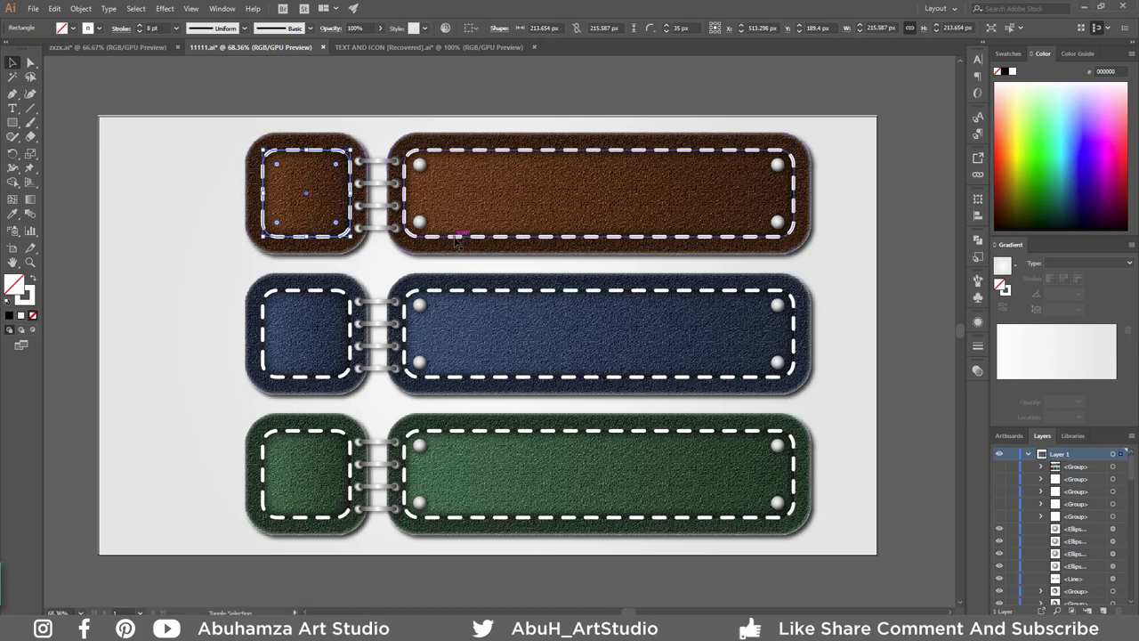
shift+click(458, 292)
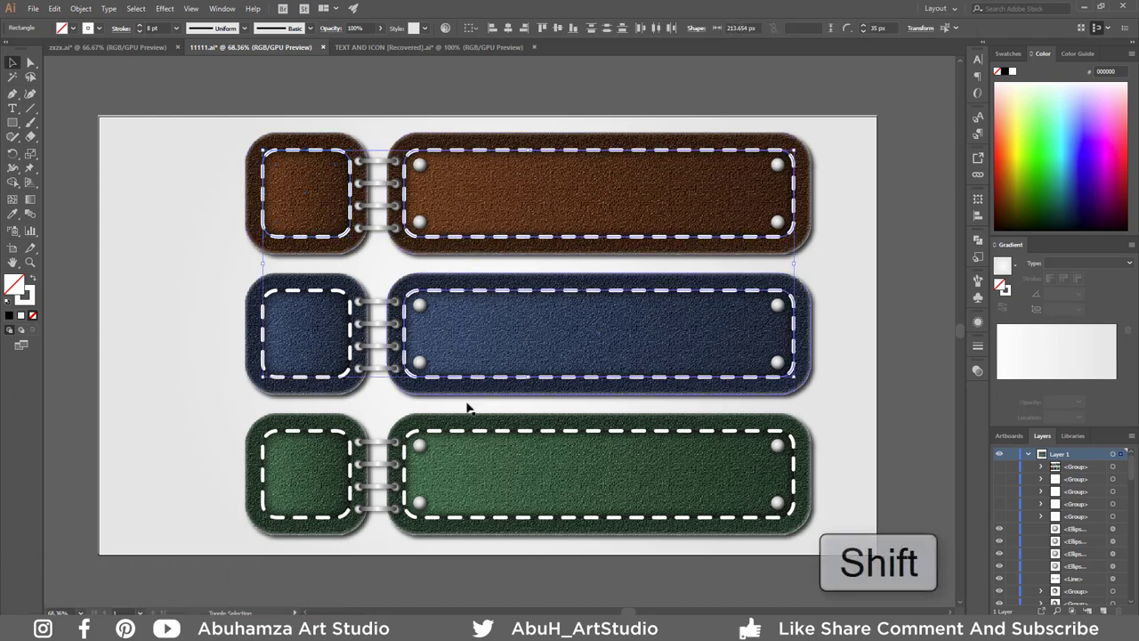
shift+click(479, 436)
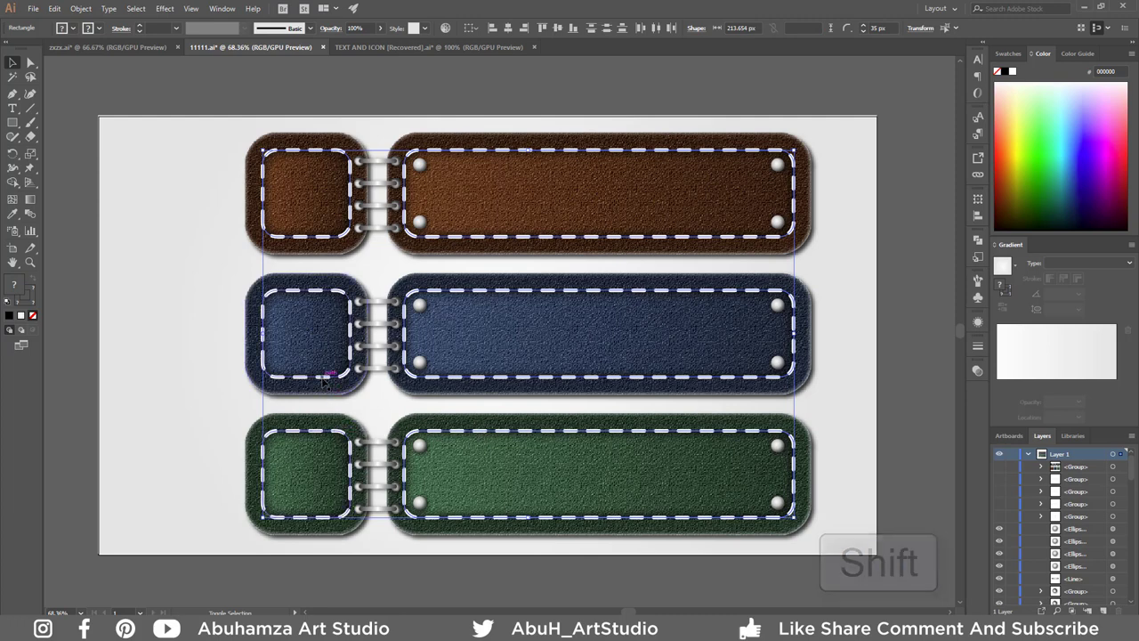
click(164, 8)
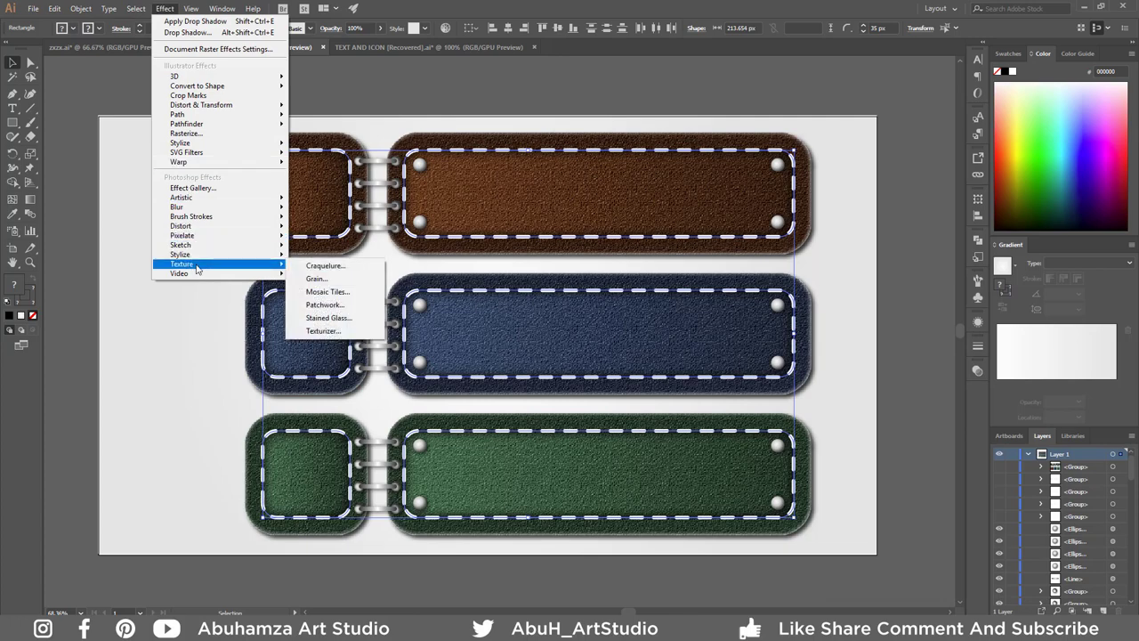
mouse_move(181, 263)
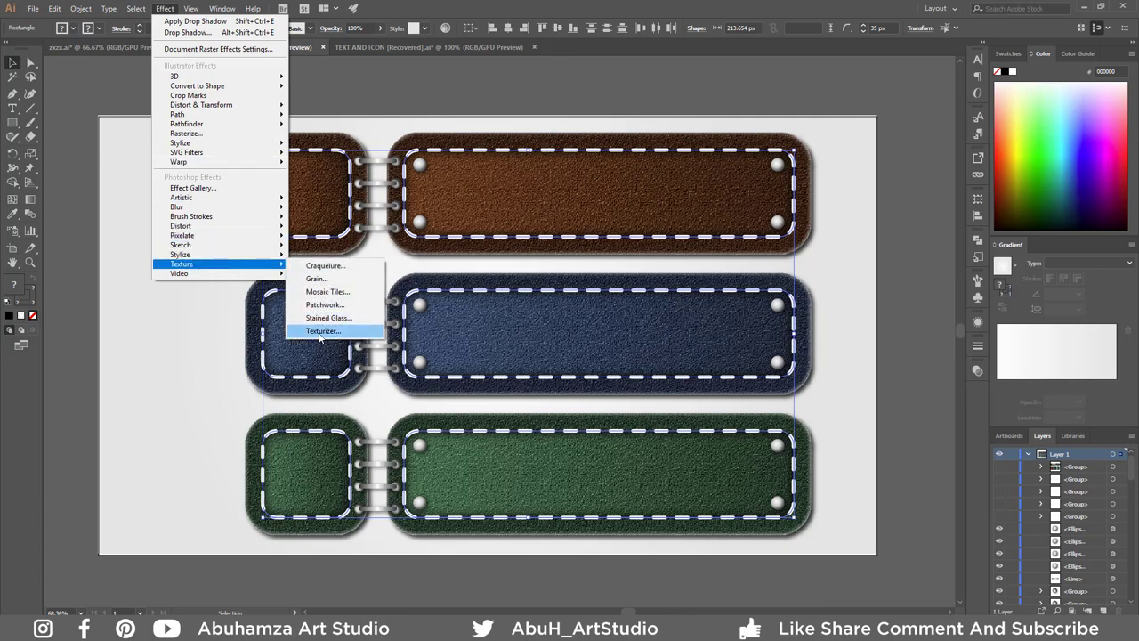
Step: Apply a Sandstone Texturizer to the stitches with 114% scaling and relief 8
click(319, 318)
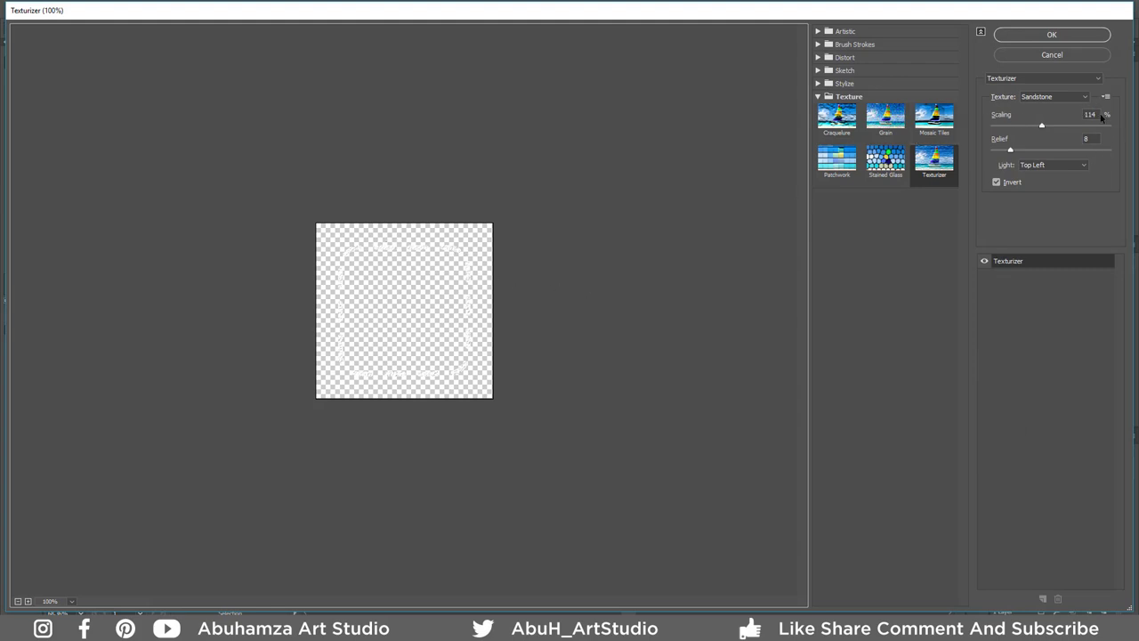
drag(1102, 117, 1069, 118)
key(Tab)
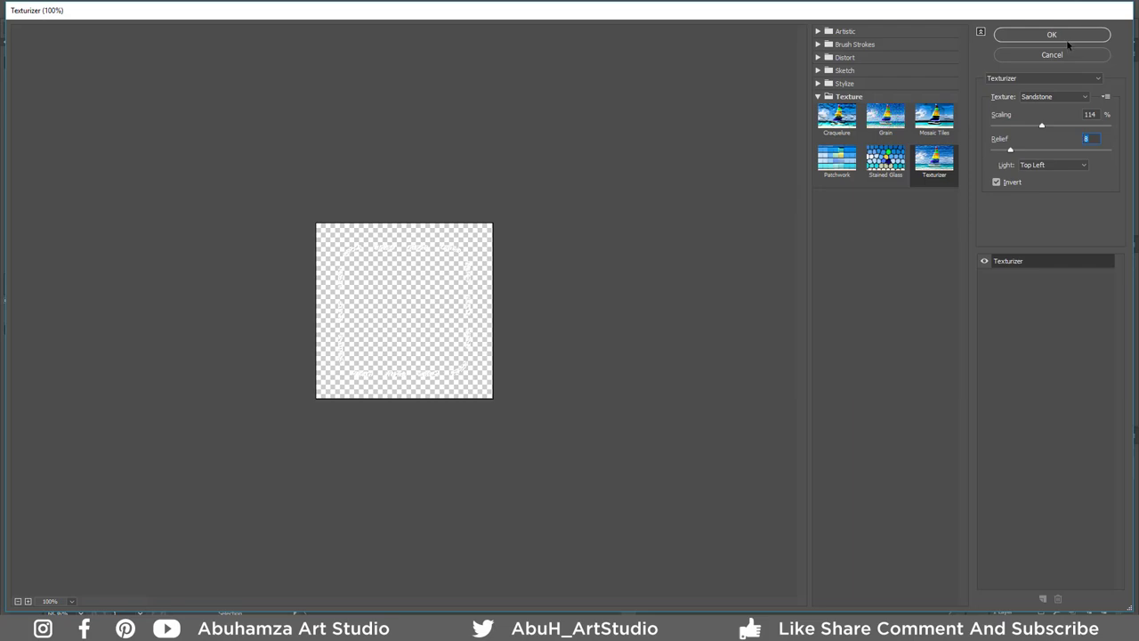
click(1052, 35)
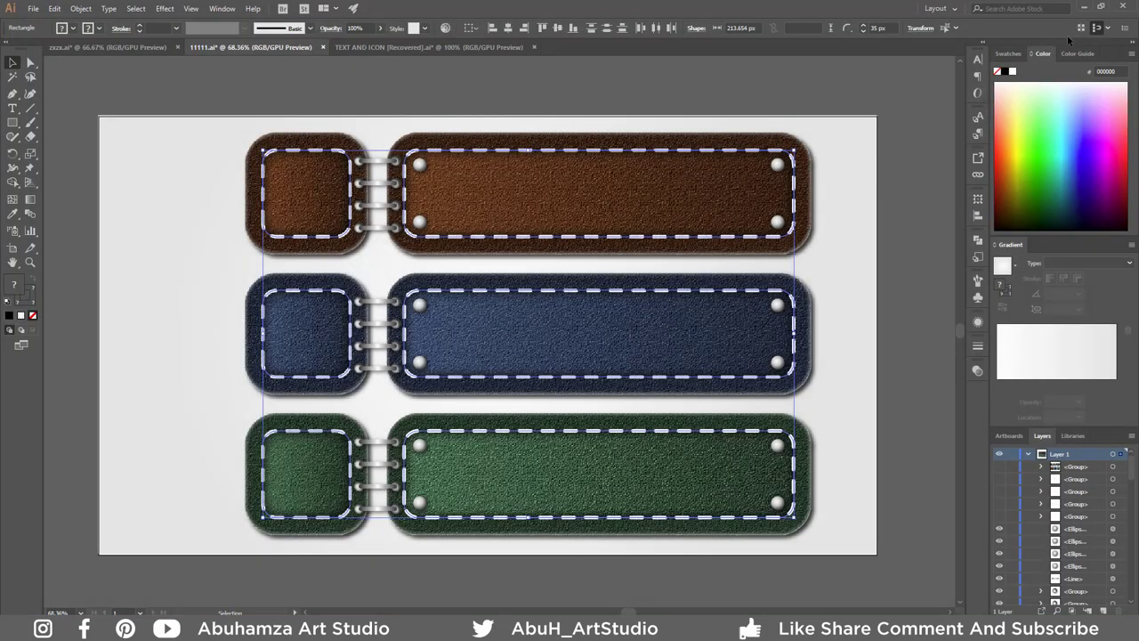
Step: Lower the stitches' opacity to 75%
click(356, 28)
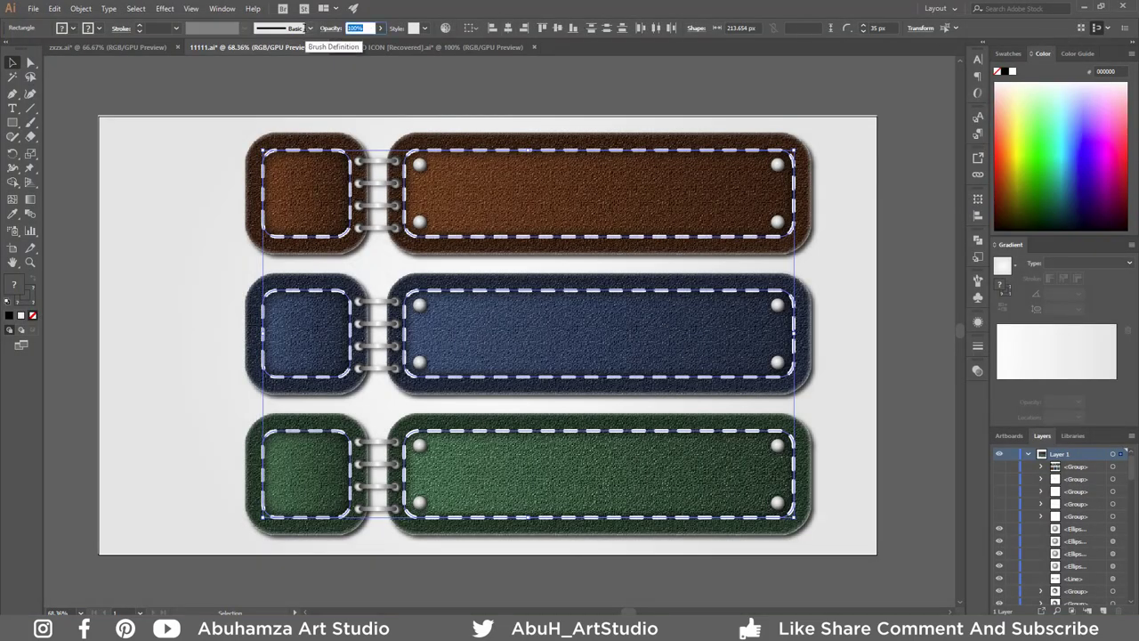
text(75)
key(Return)
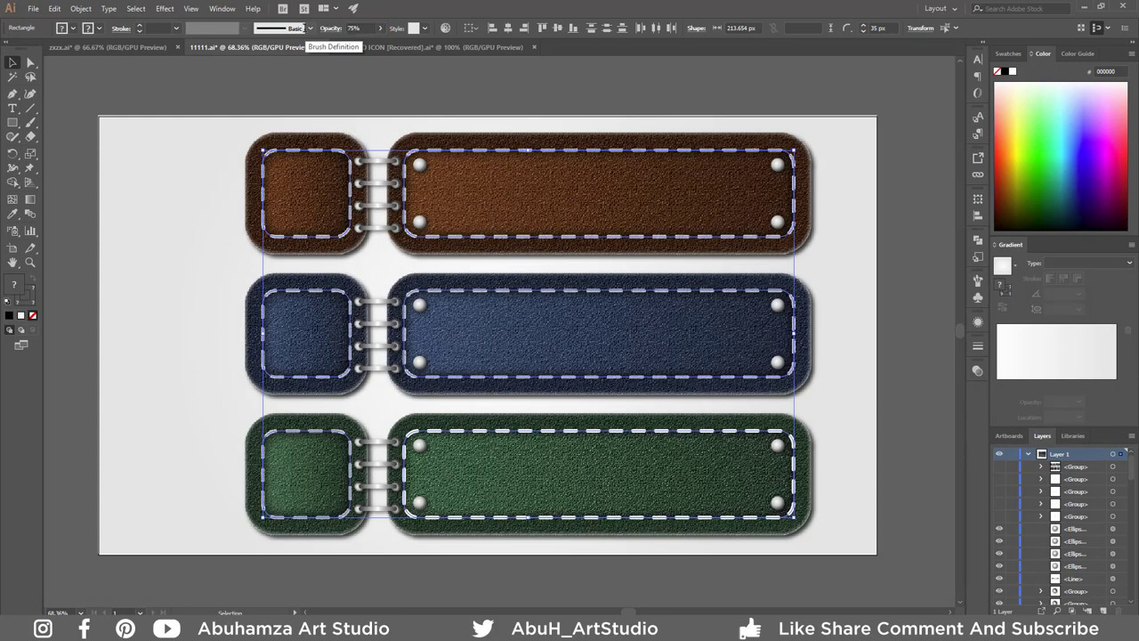